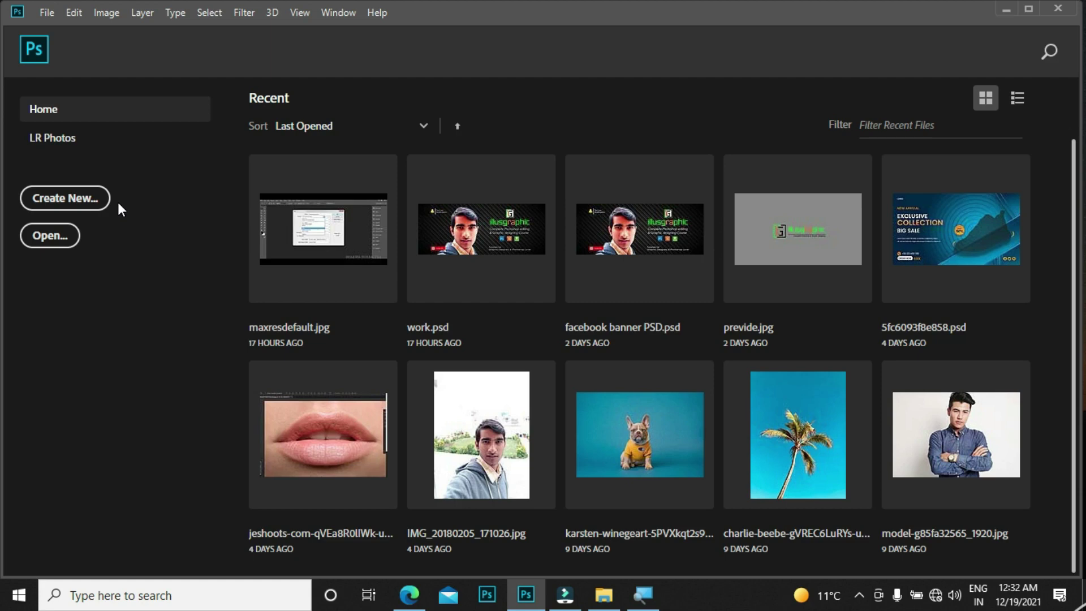
Step: Leave the home screen and go to the empty editing workspace
click(149, 254)
key(Escape)
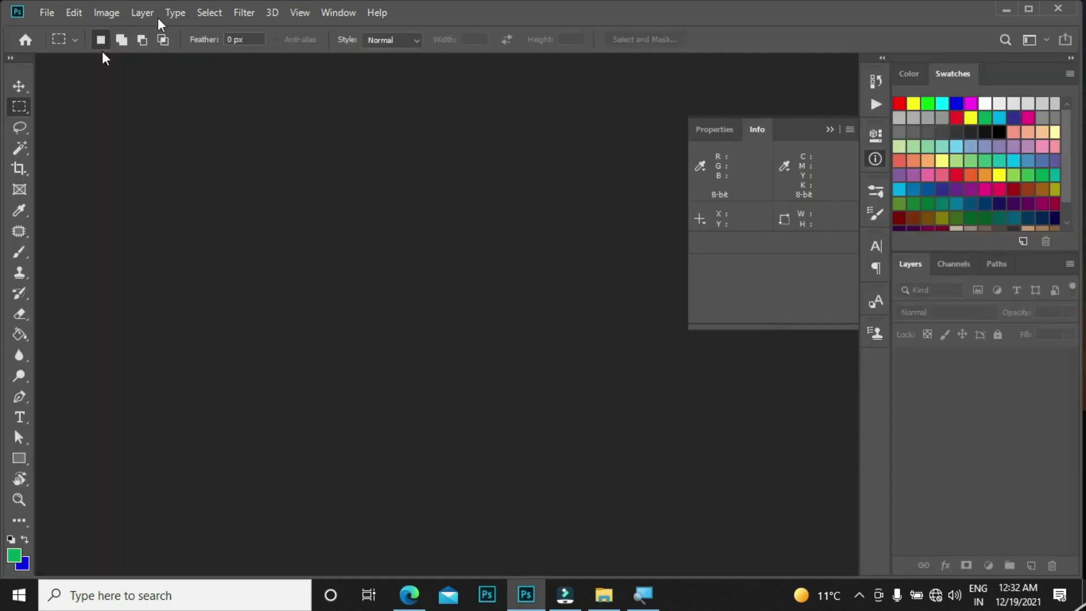
click(673, 106)
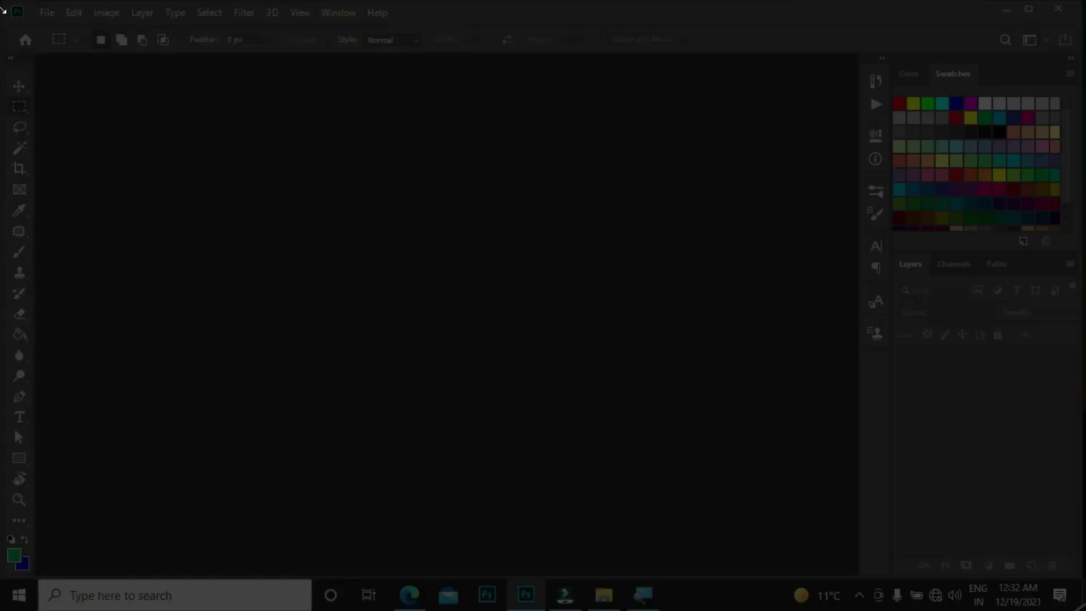
Step: Look through the available Select, Filter, Layer, Image and Window commands
click(209, 13)
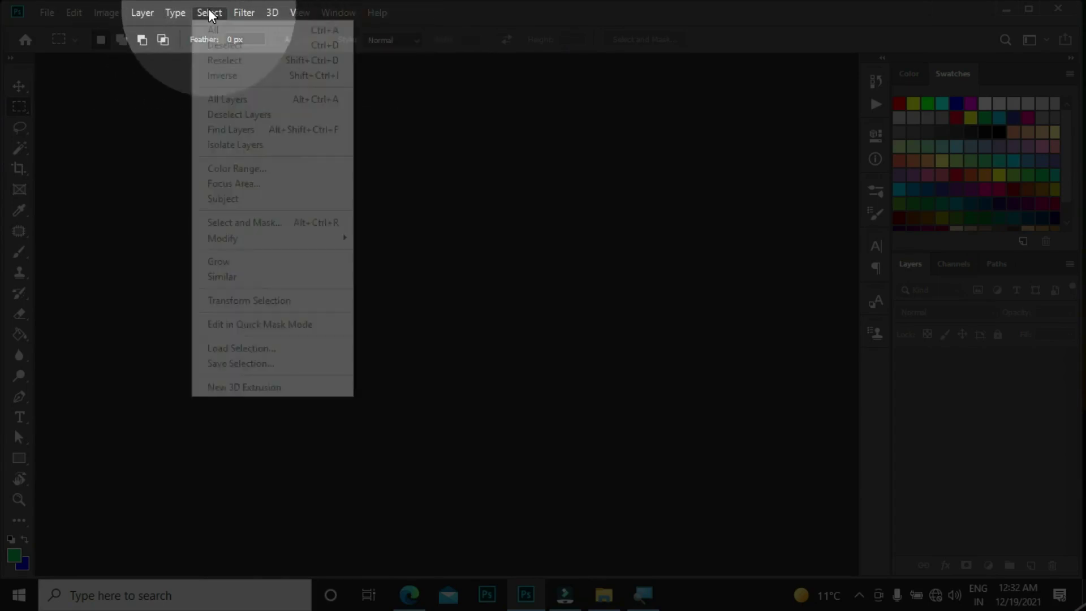
click(209, 12)
click(240, 12)
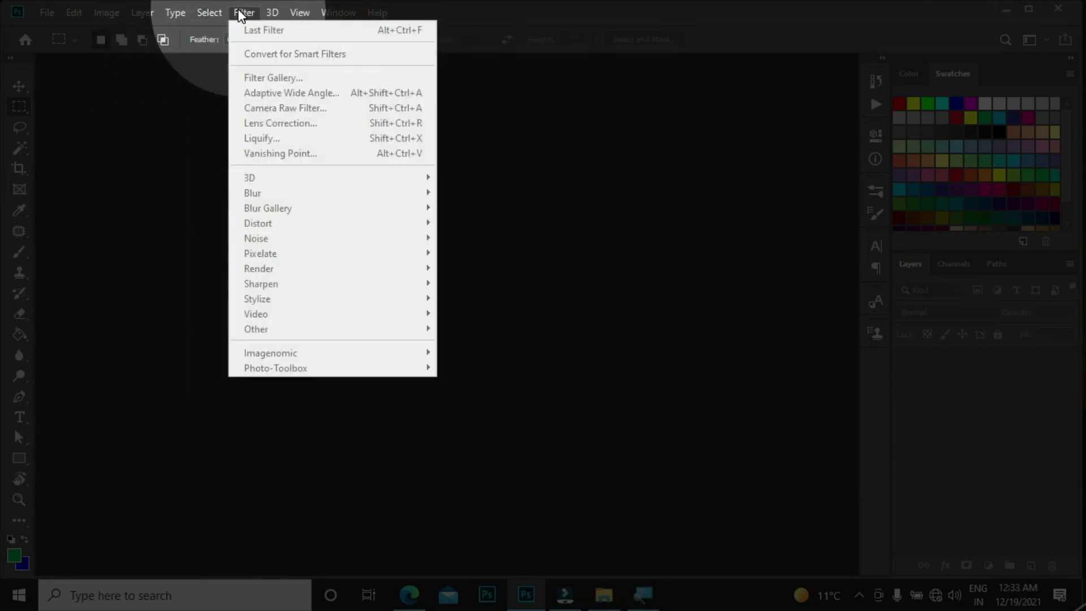
click(241, 12)
click(141, 13)
click(108, 13)
click(108, 13)
click(107, 12)
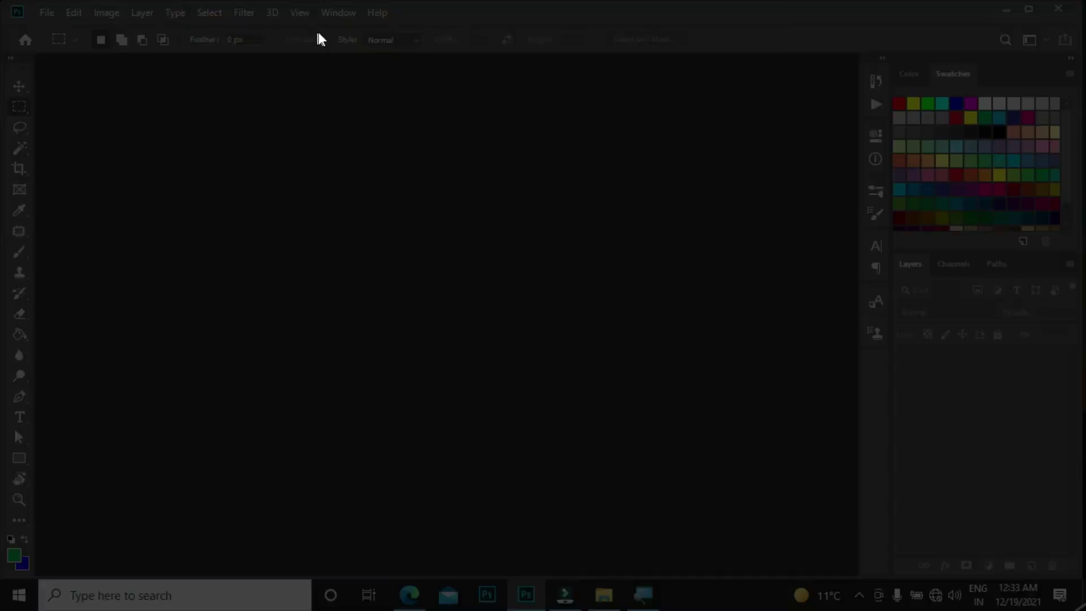
click(337, 14)
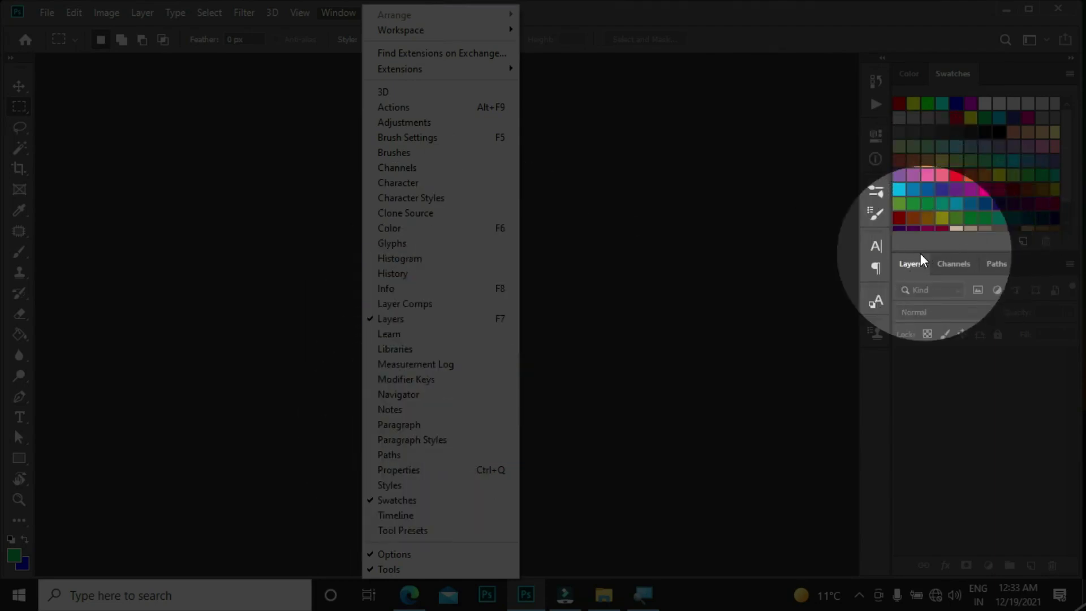
click(939, 270)
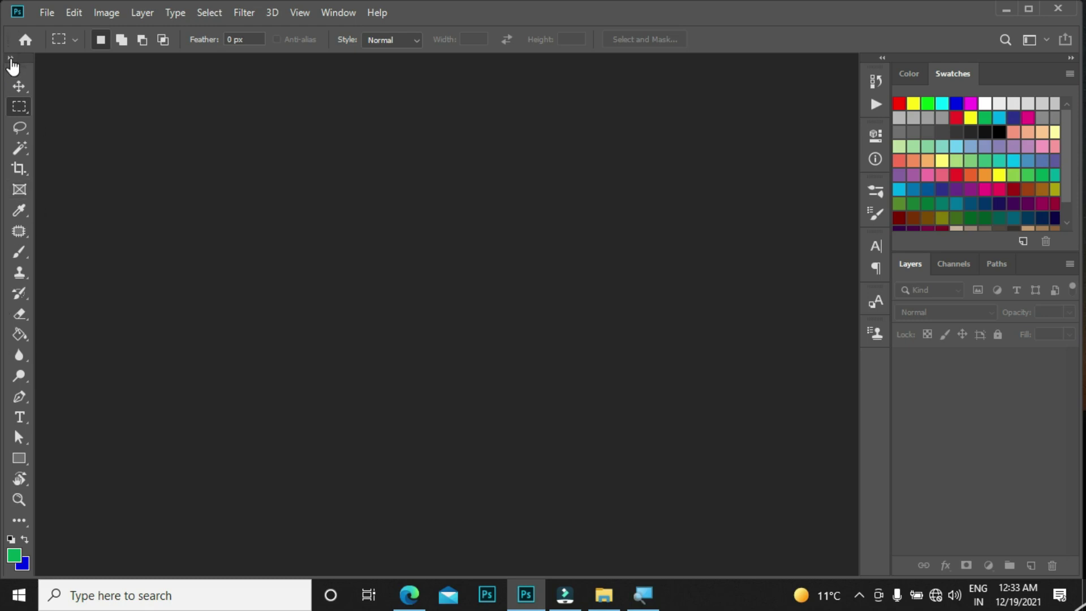
Step: Try the two-column layout of the toolbar and return it to a single column
click(11, 58)
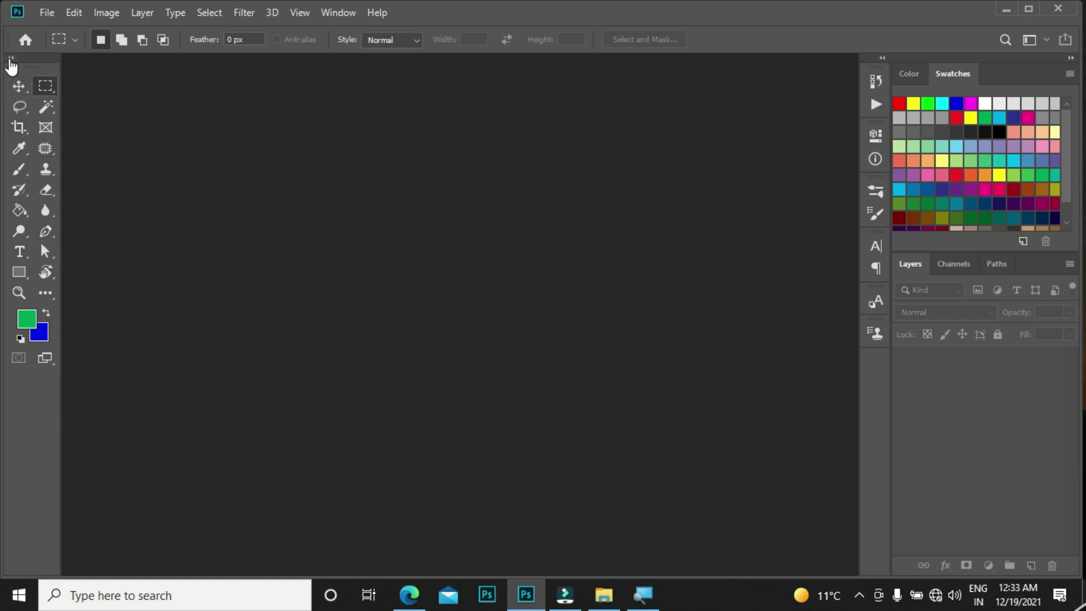
click(10, 59)
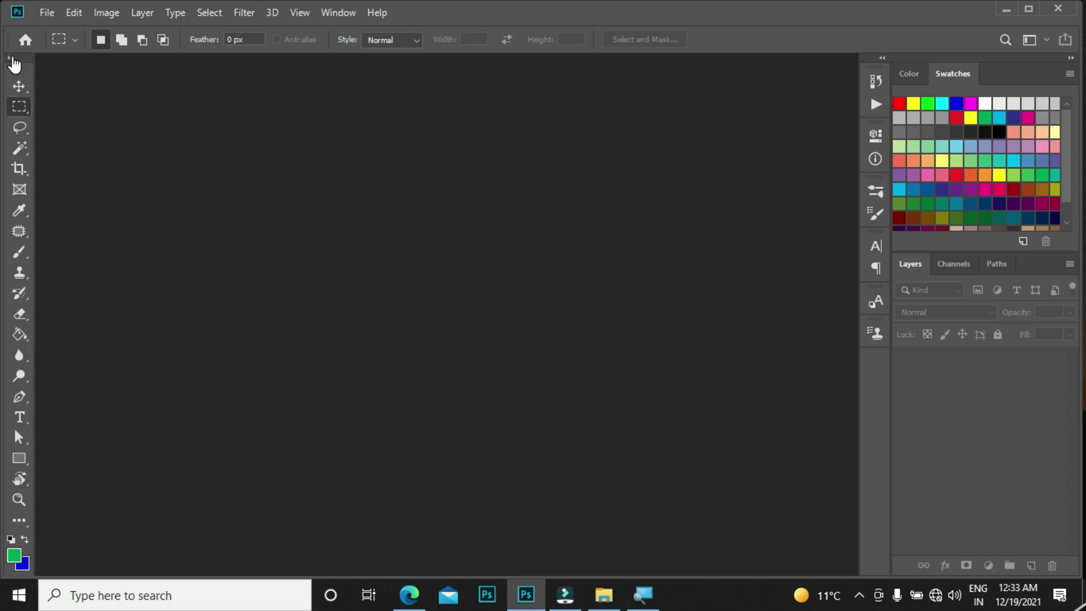
click(12, 60)
click(12, 59)
key(F8)
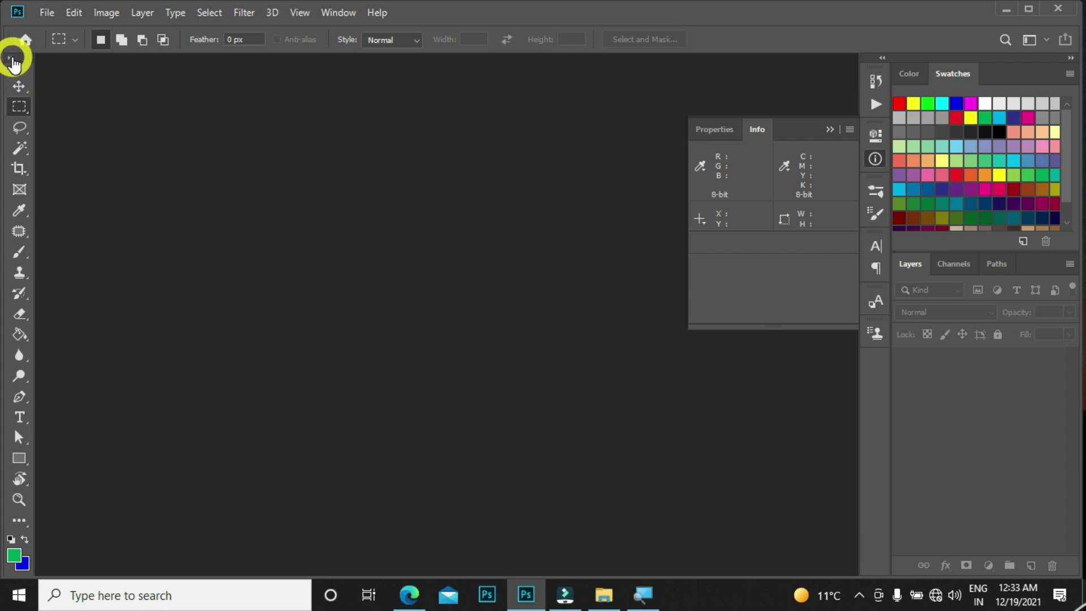
click(12, 60)
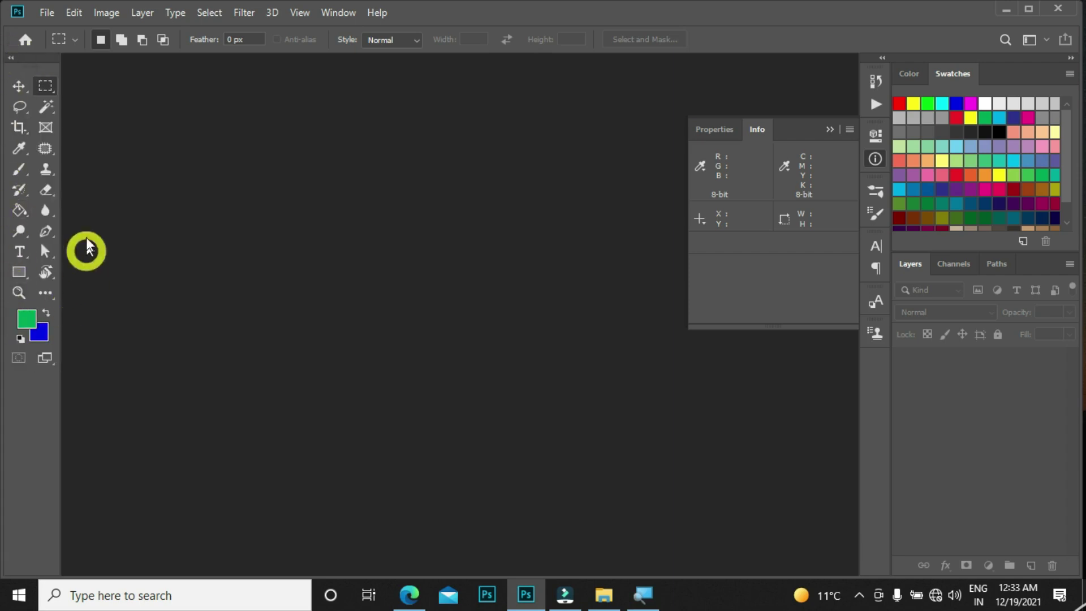
click(10, 57)
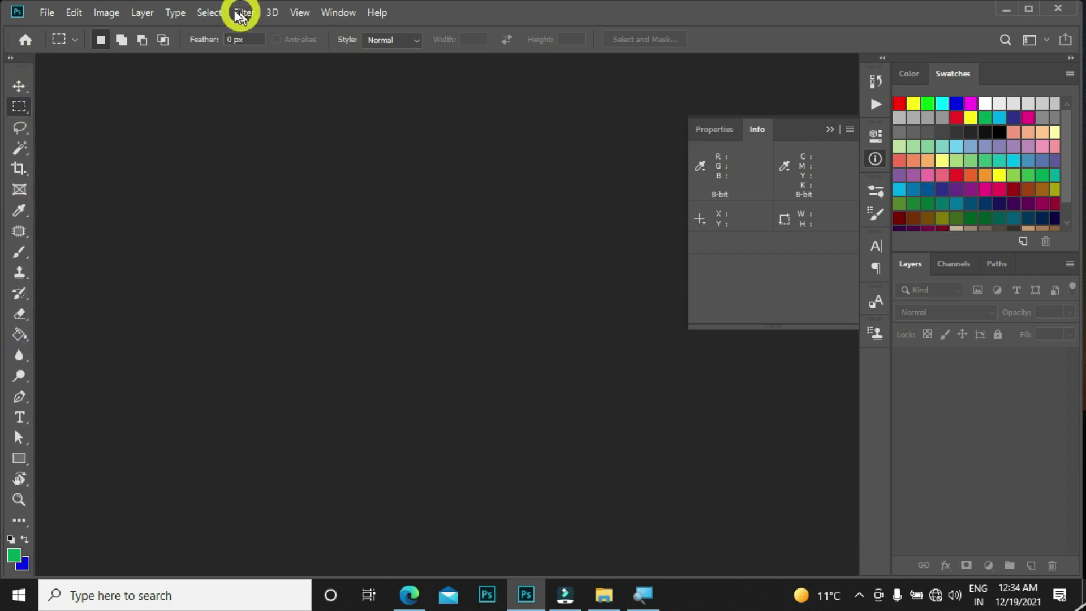
click(115, 17)
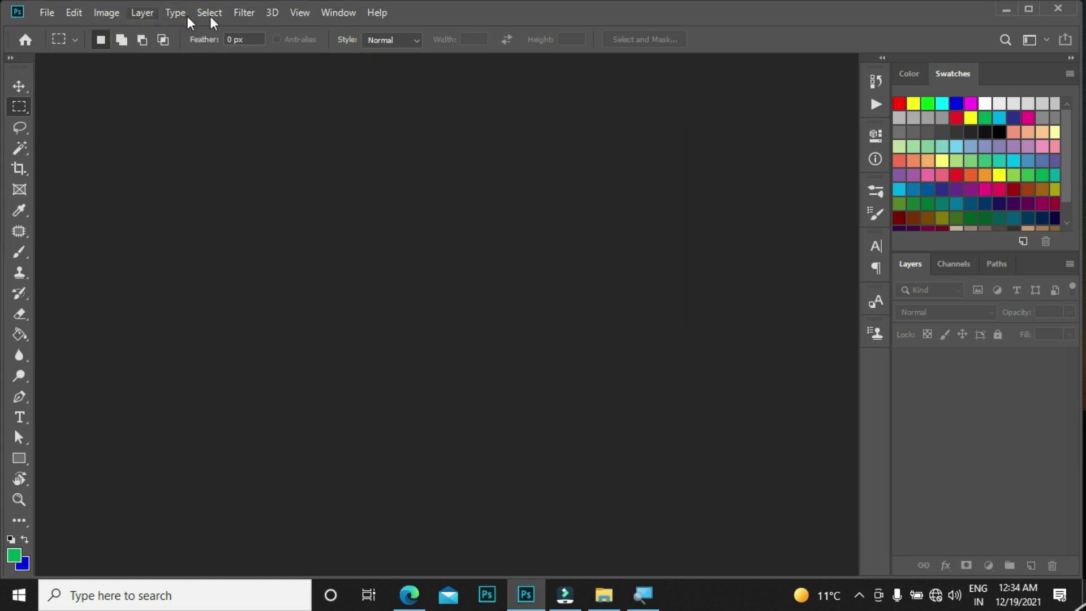
click(274, 13)
click(274, 14)
click(113, 13)
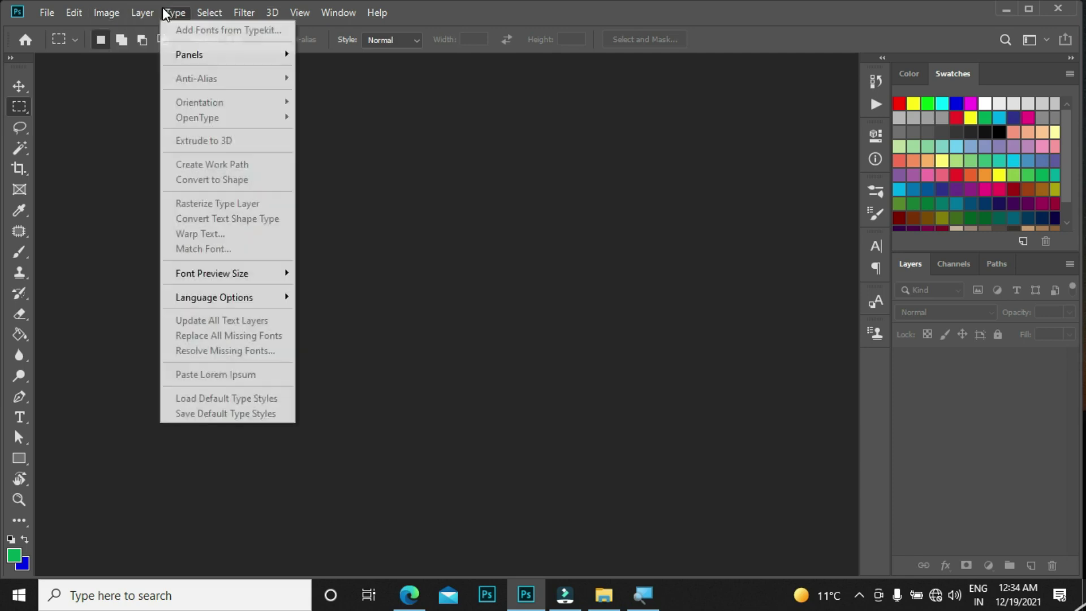
click(100, 16)
click(73, 12)
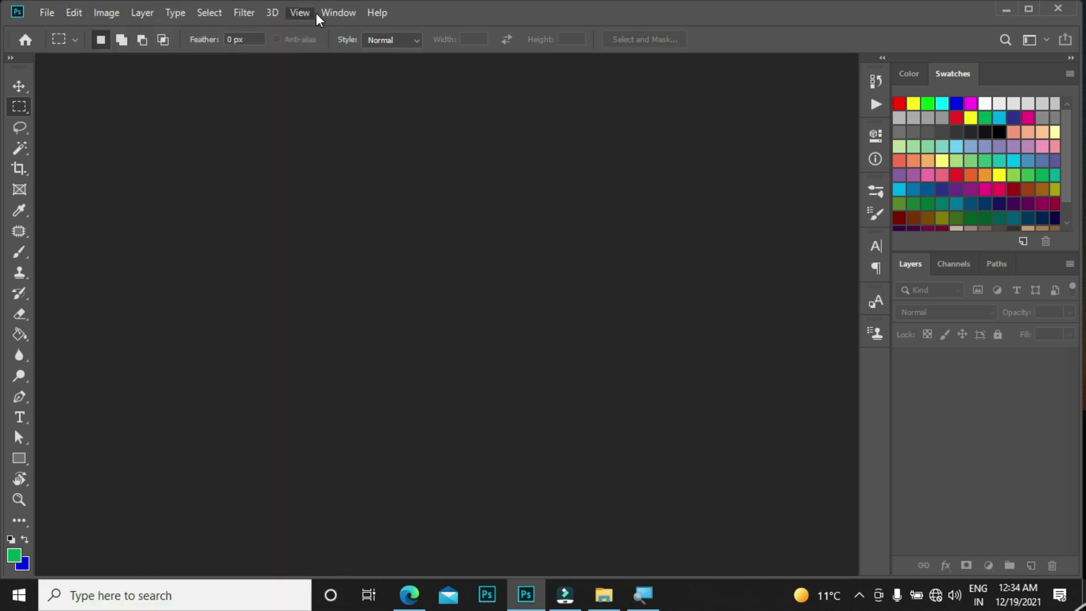
click(681, 107)
key(ctrl)
key(ctrl)
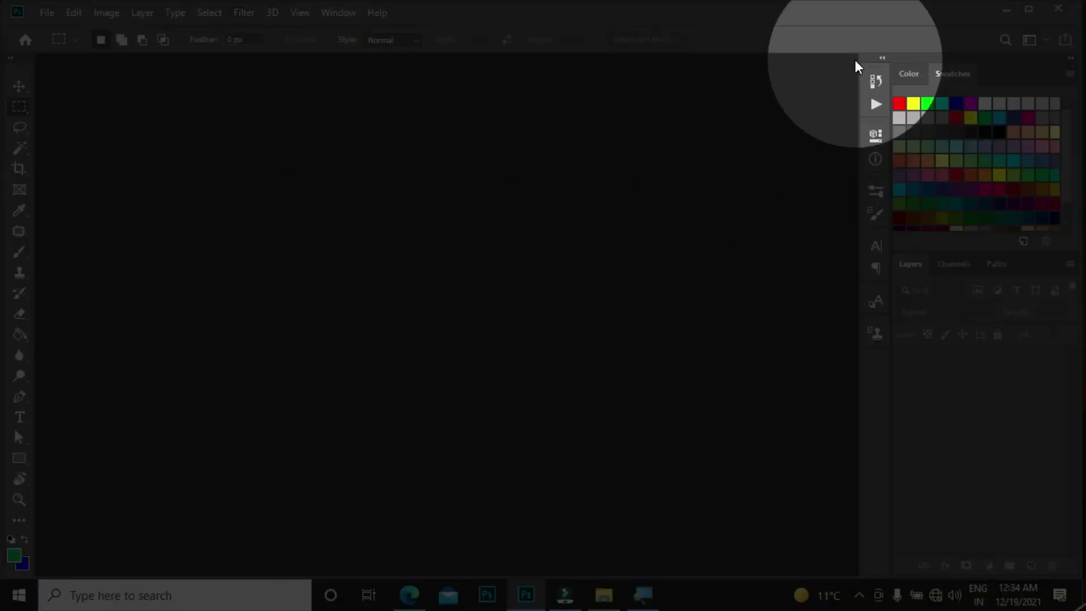
key(ctrl)
key(ctrl)
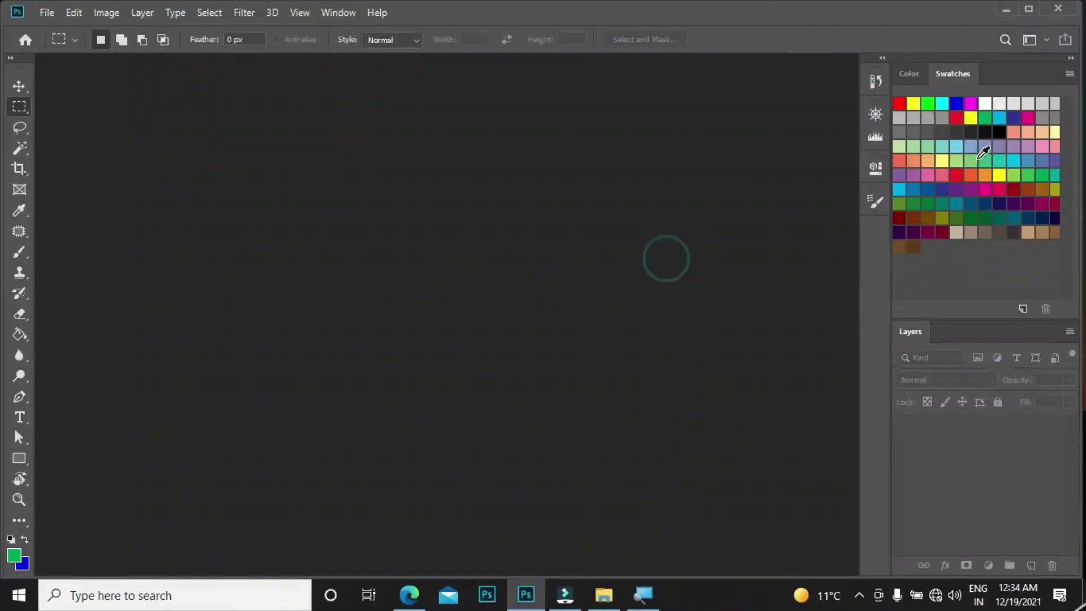
key(ctrl)
key(ctrl)
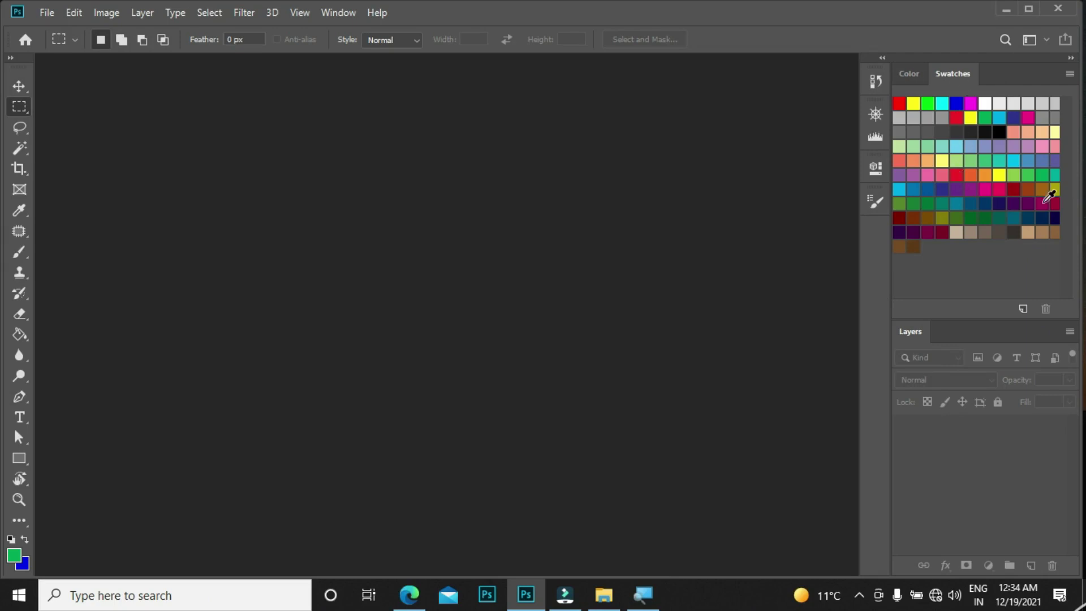
Step: Switch from the Essentials workspace to the saved custom workspace
click(340, 13)
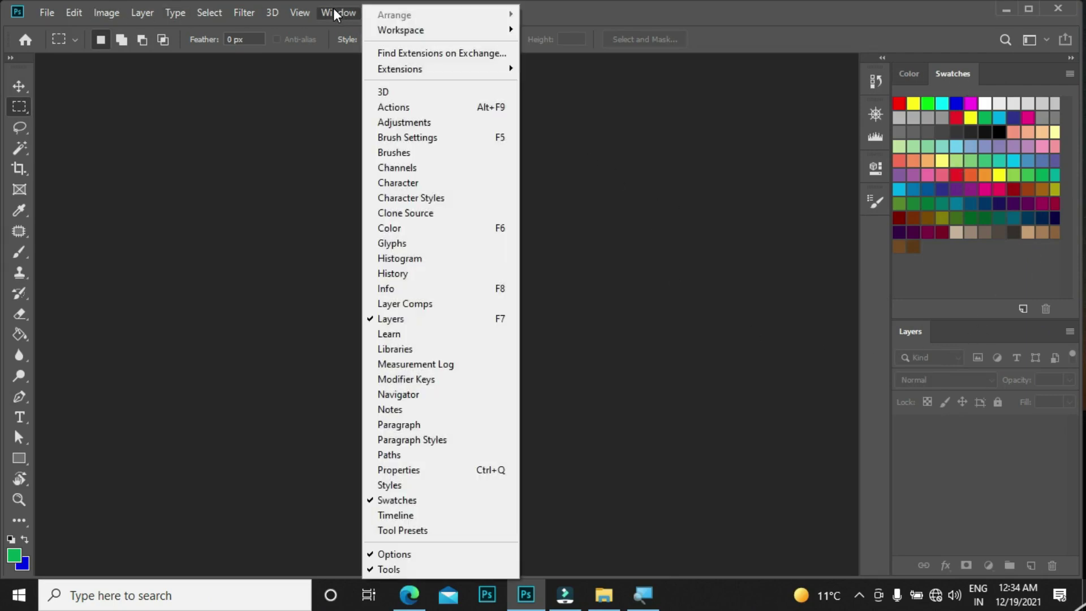
mouse_move(406, 34)
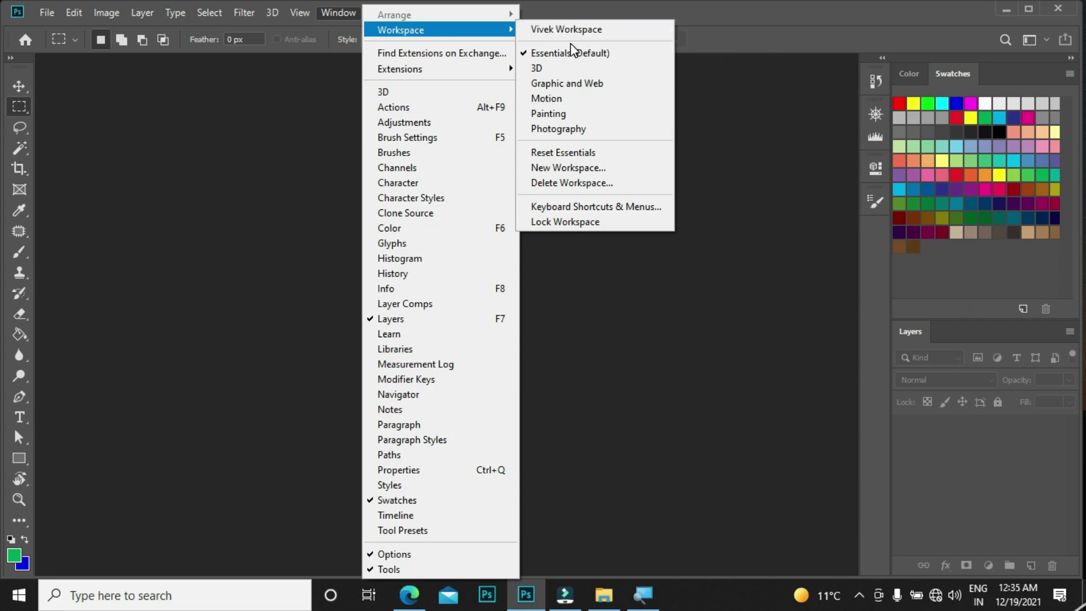
click(577, 30)
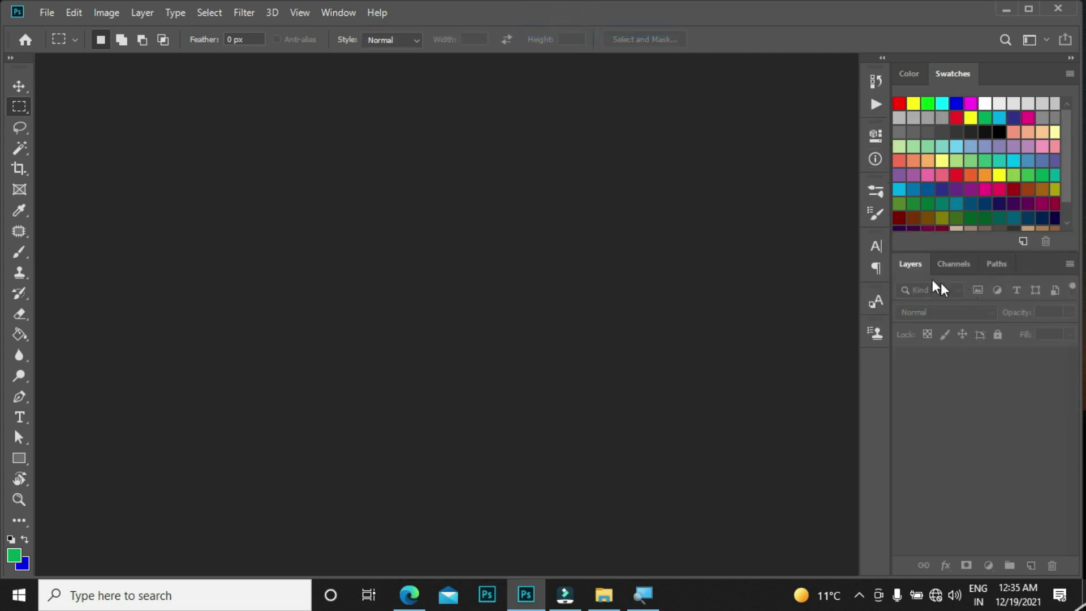
Step: Switch the workspace back to Essentials (Default)
click(335, 15)
click(333, 17)
click(333, 15)
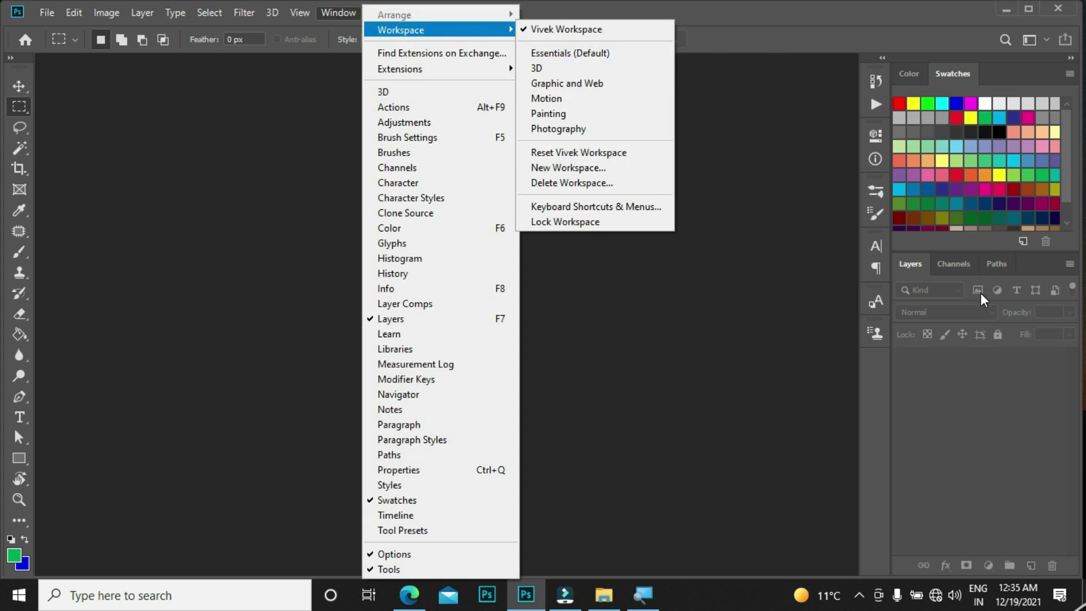
click(567, 83)
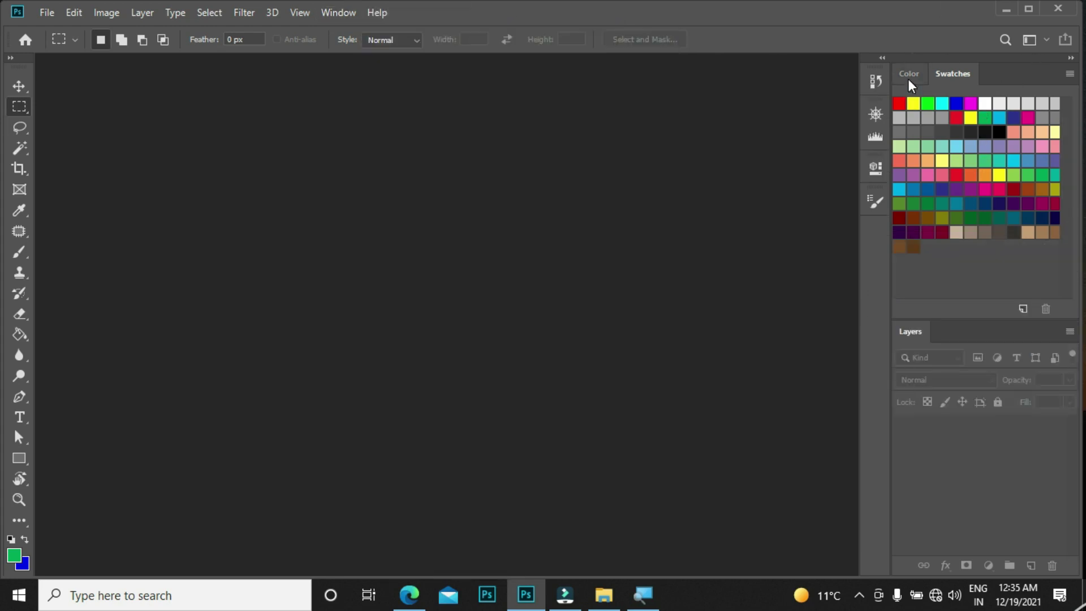
Step: Undock the Layers, Swatches and Color panels and float them separately over the canvas area
drag(973, 336, 373, 235)
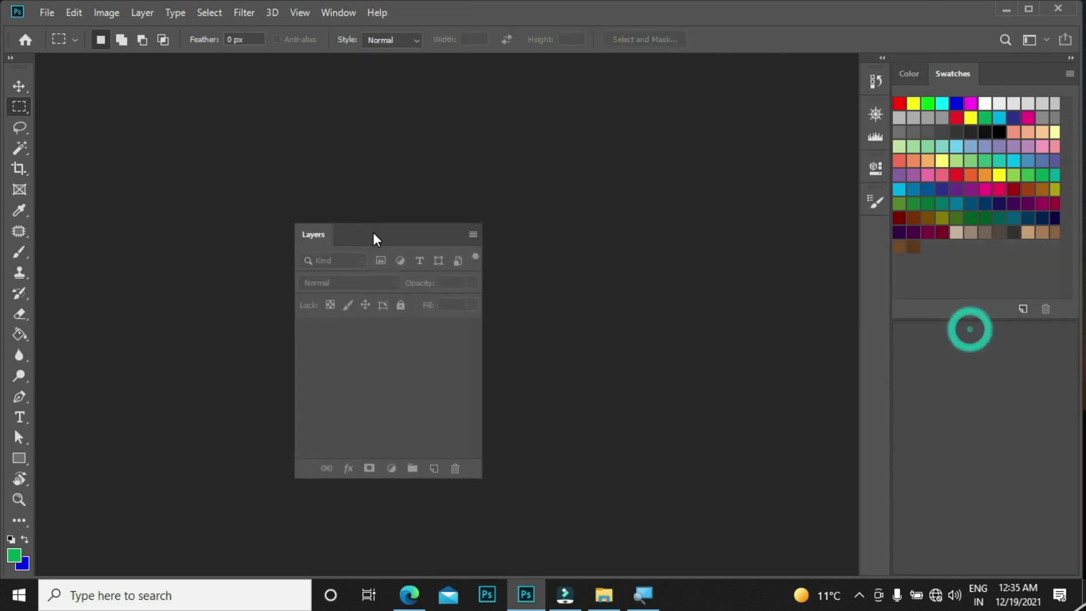
drag(951, 80, 563, 251)
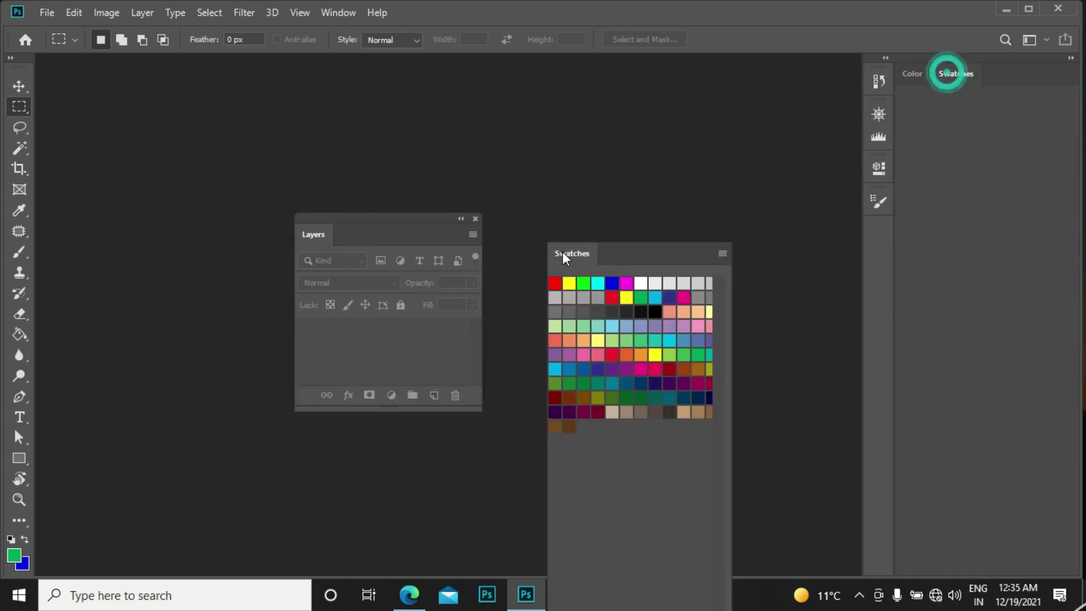
drag(912, 73, 451, 108)
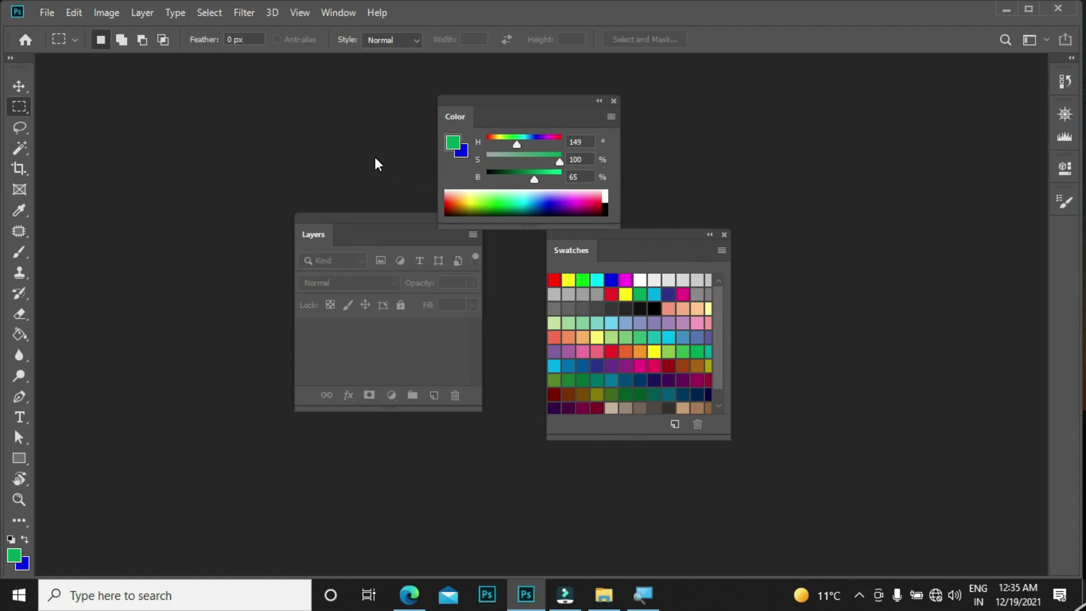
drag(548, 105, 338, 107)
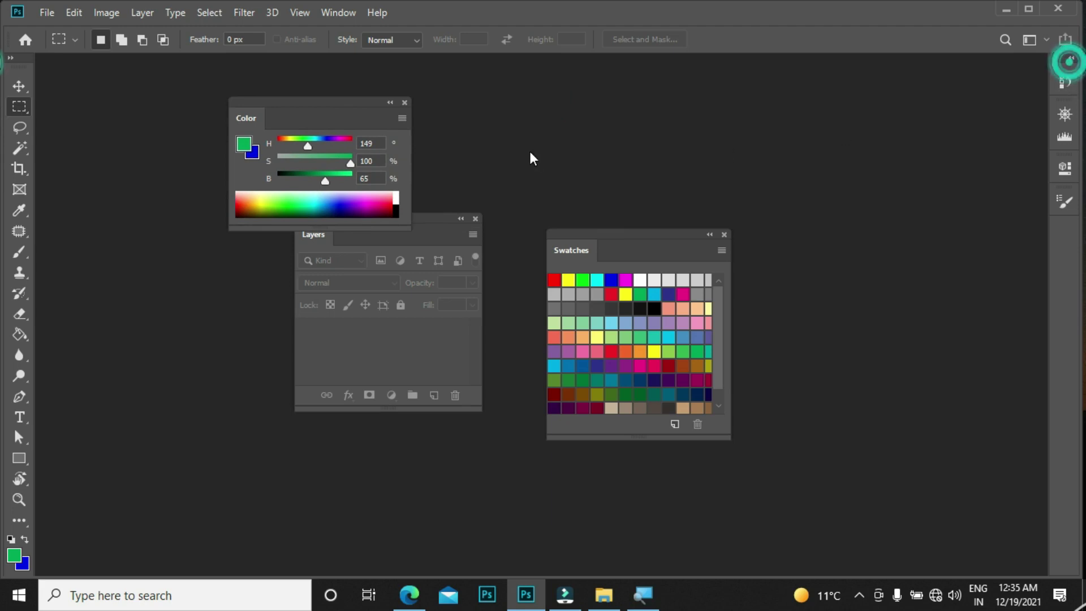
Step: Undock the collapsed Navigator, Properties and brush panels, and spread them and the floating Swatches panel over the canvas area
drag(1067, 116, 685, 170)
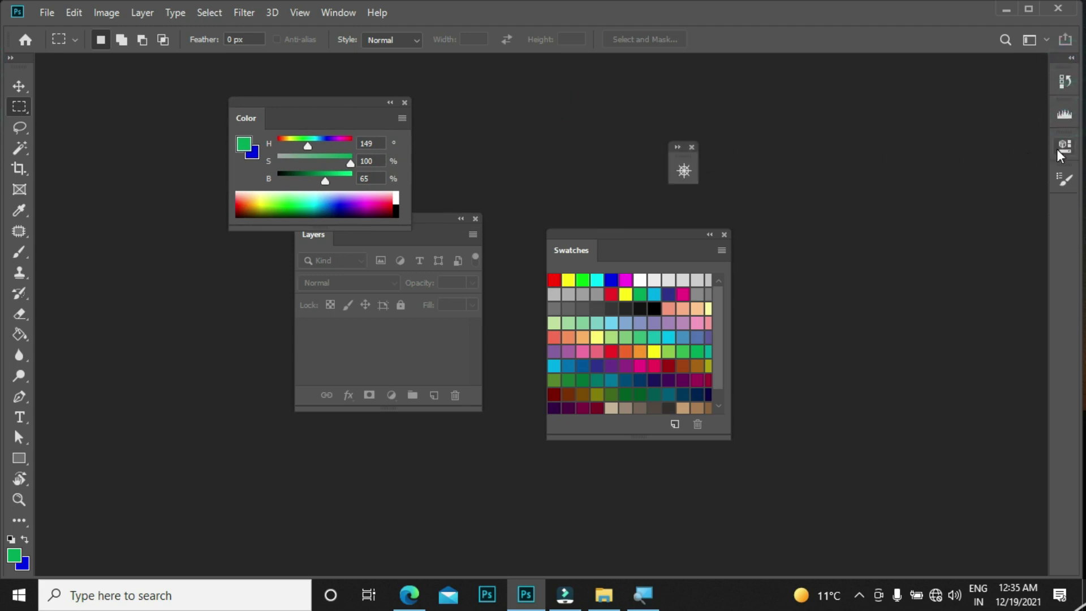
drag(1067, 145, 789, 251)
mouse_move(1065, 147)
mouse_down()
mouse_move(735, 165)
mouse_move(814, 152)
mouse_up()
drag(791, 254, 564, 213)
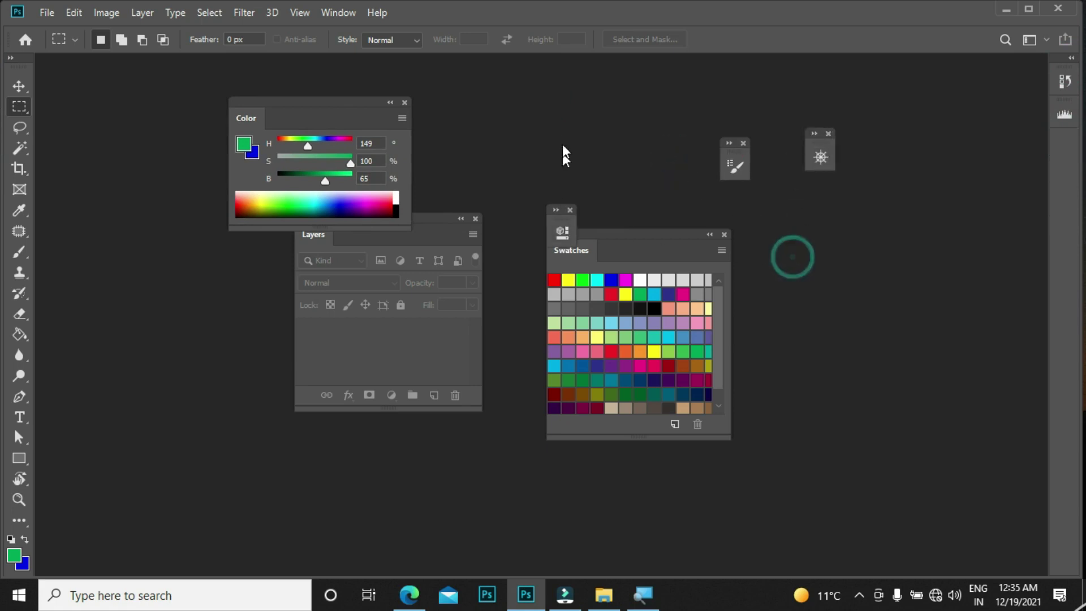
drag(632, 239, 780, 220)
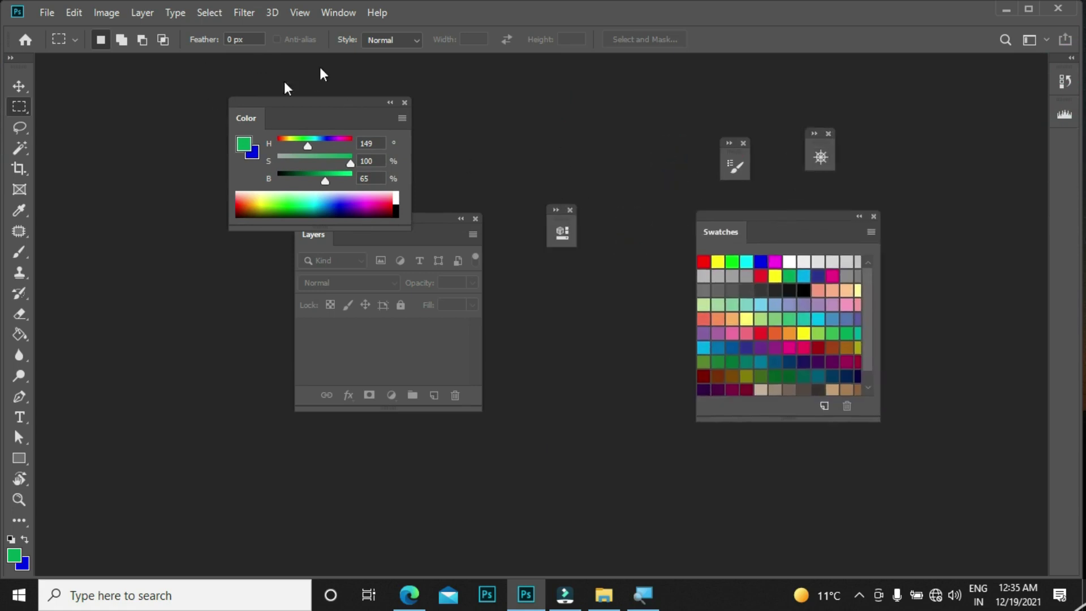
Step: Reset the Essentials workspace to its original panel layout and show the Swatches panel
click(330, 16)
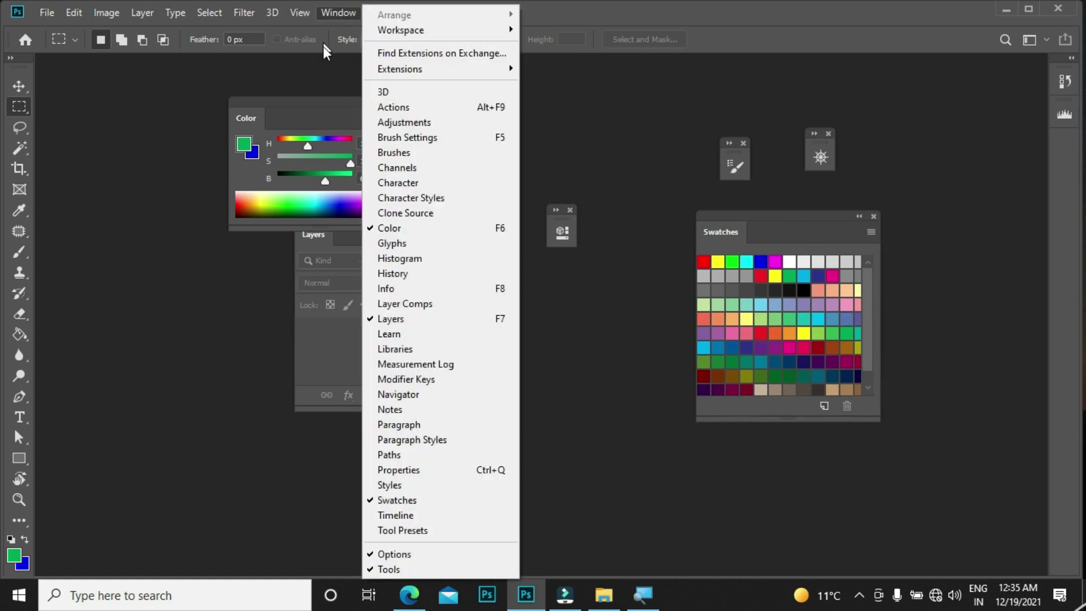
mouse_move(459, 33)
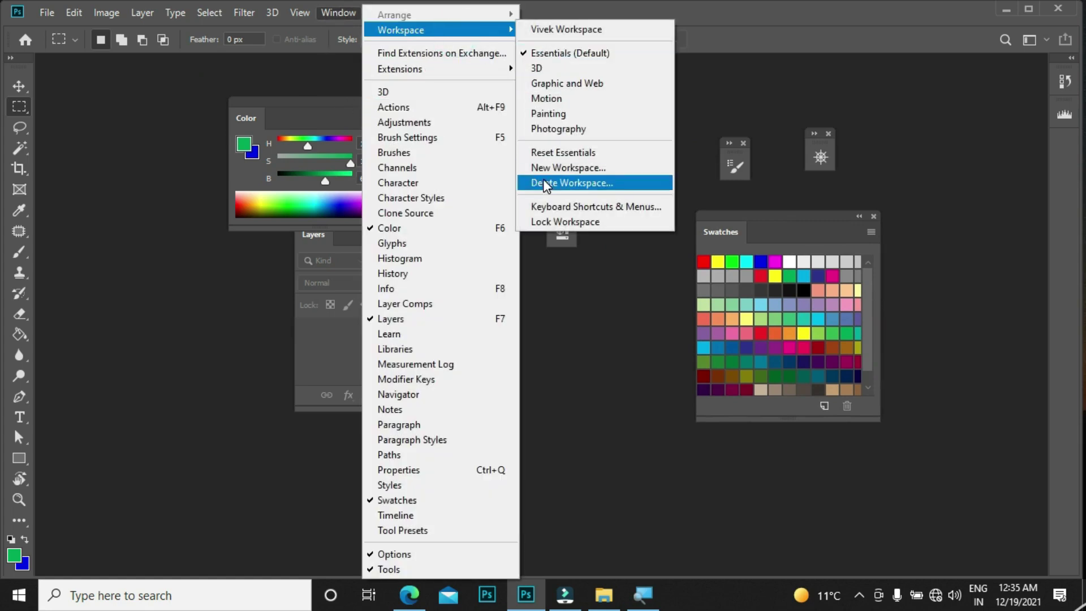
click(586, 153)
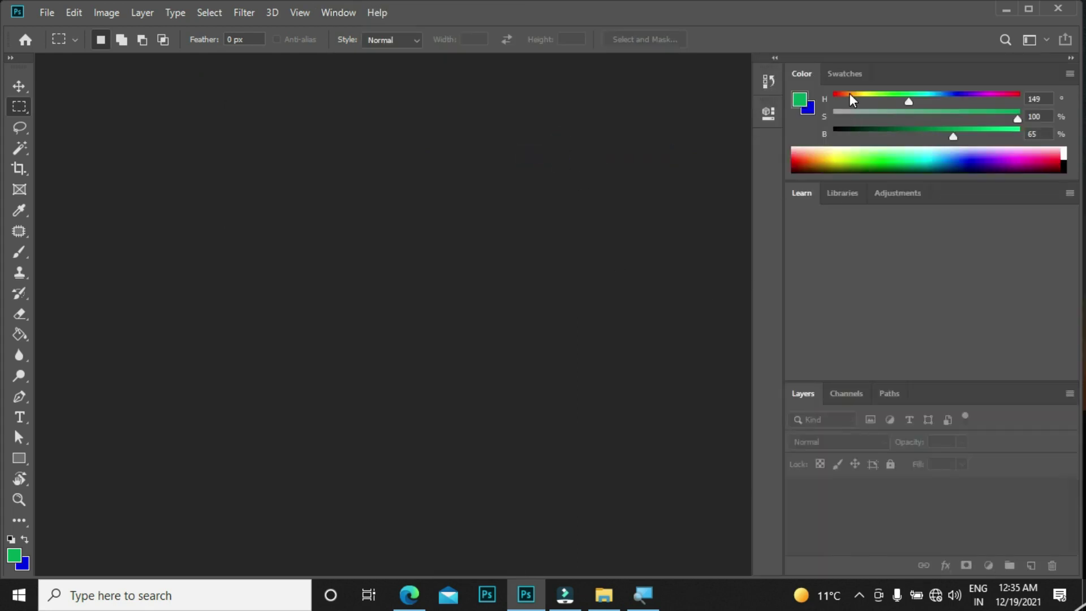
click(843, 74)
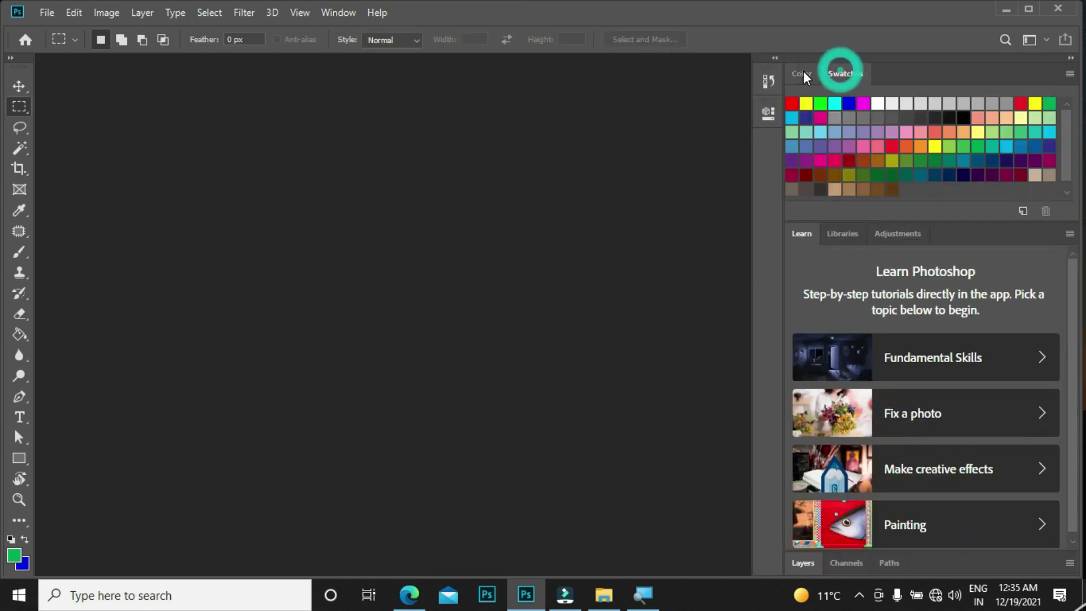
click(837, 75)
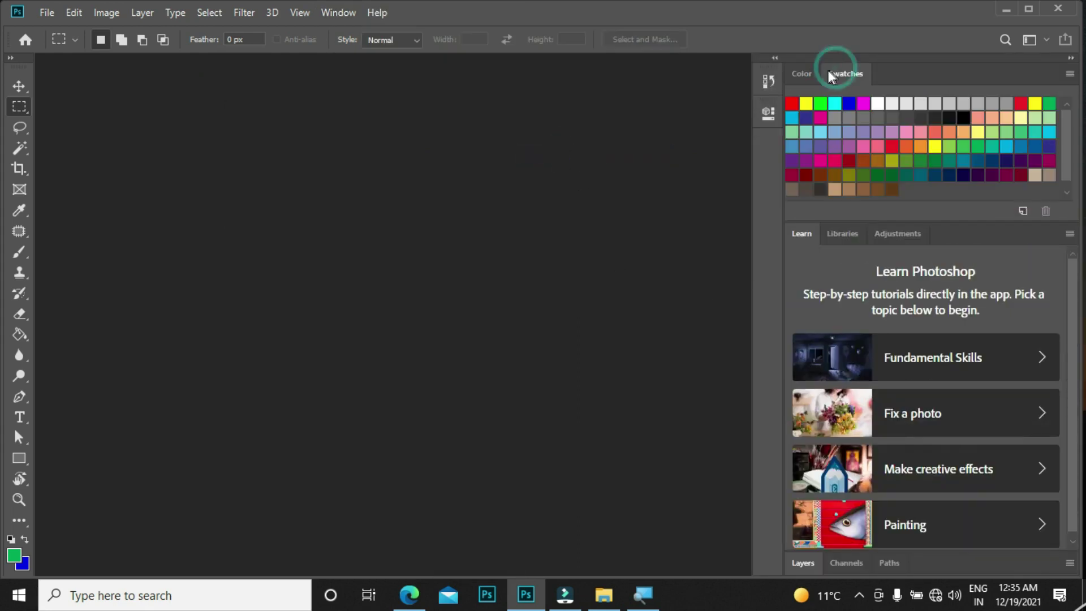
Step: Undock the Learn, Libraries and Adjustments panels and float them separately over the canvas area
click(801, 74)
click(846, 74)
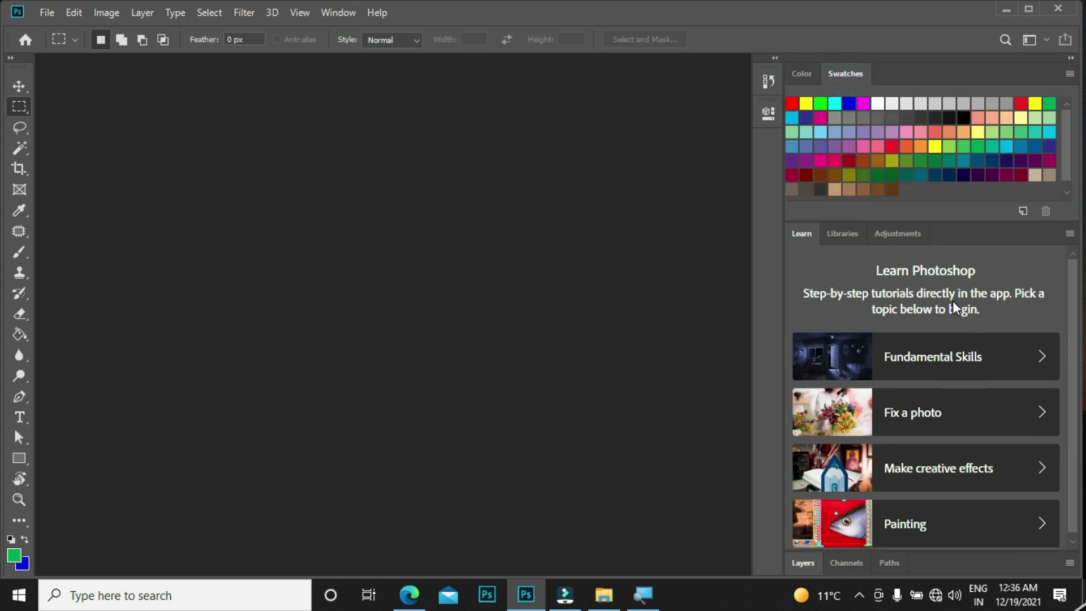
drag(801, 234, 243, 225)
drag(811, 238, 85, 168)
drag(612, 76, 348, 224)
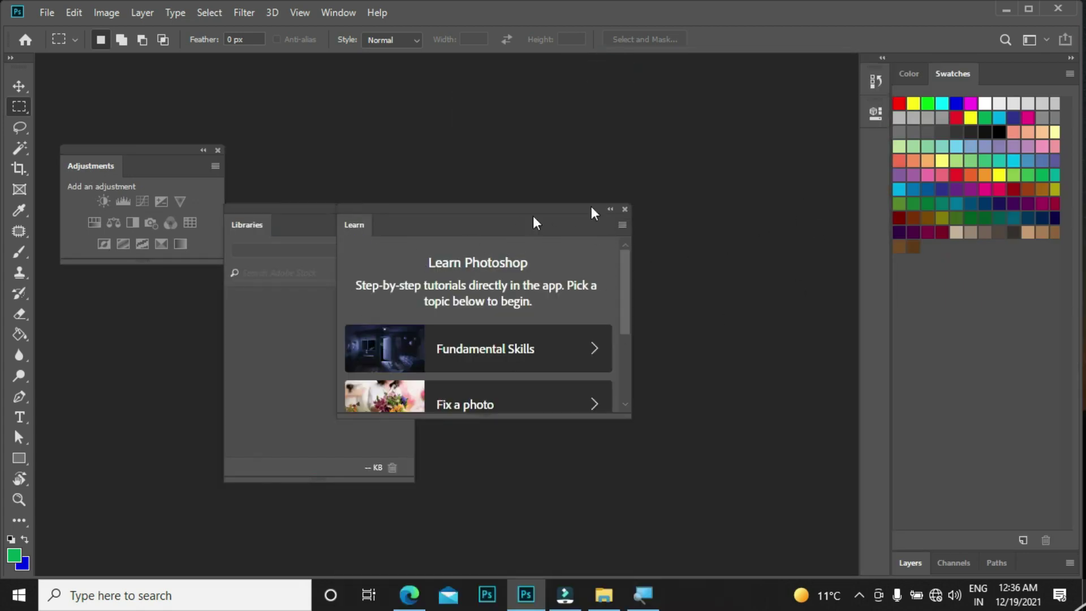
drag(566, 213, 536, 170)
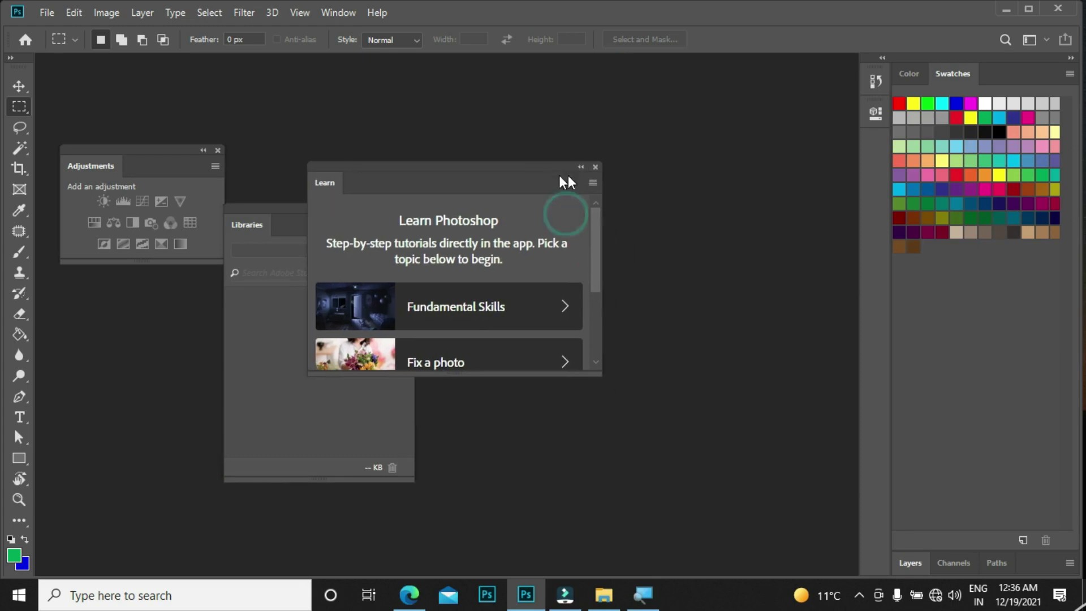
Step: Close the floating Learn, Libraries and Adjustments panels
click(595, 167)
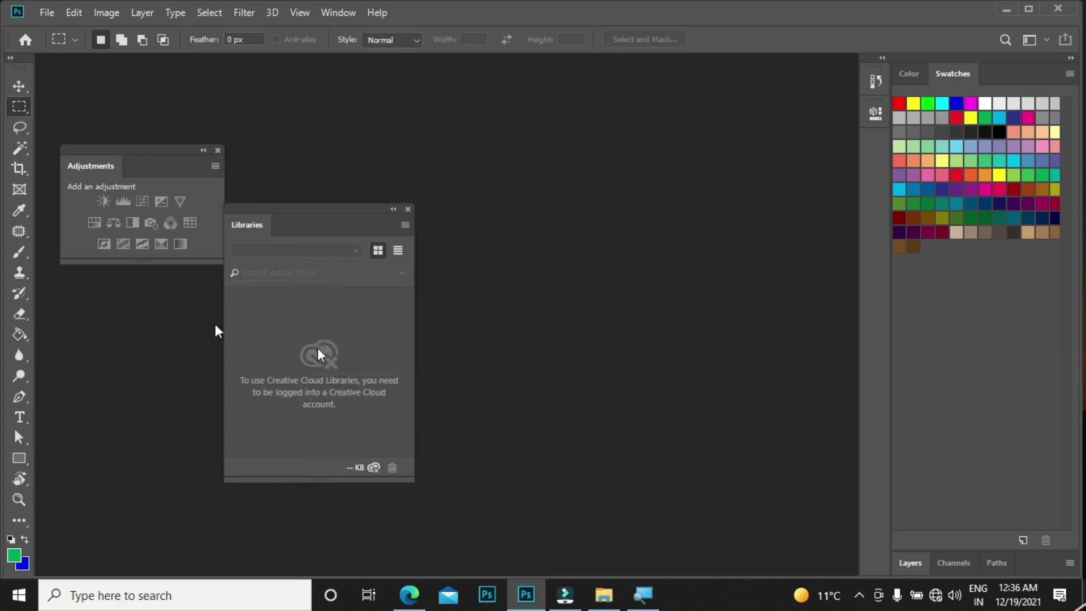
click(408, 209)
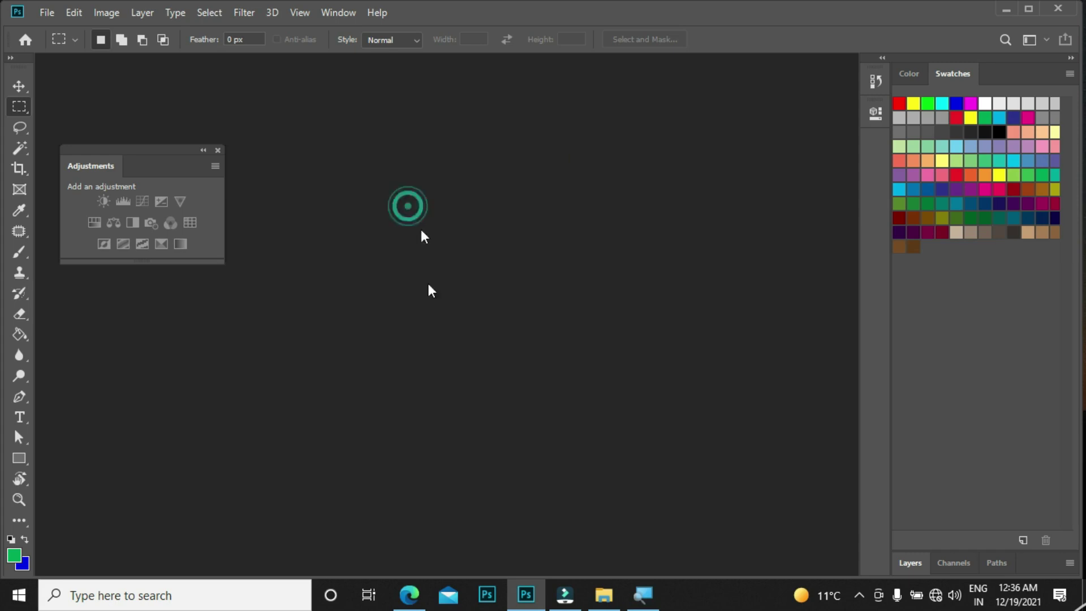
click(217, 149)
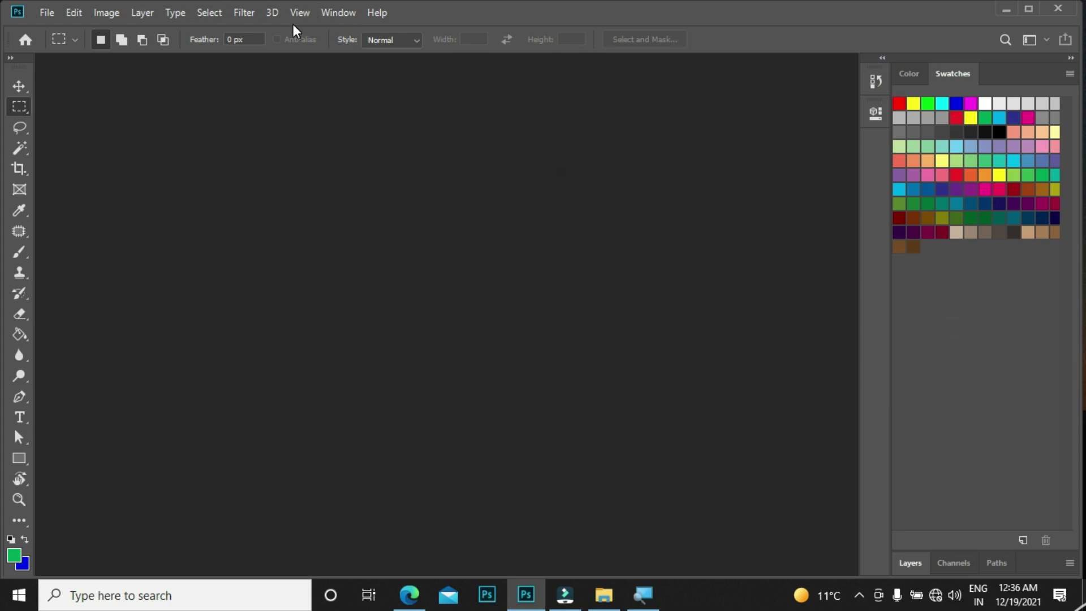
Step: Show the Layers panel, undock its group over the canvas area and close it
click(346, 13)
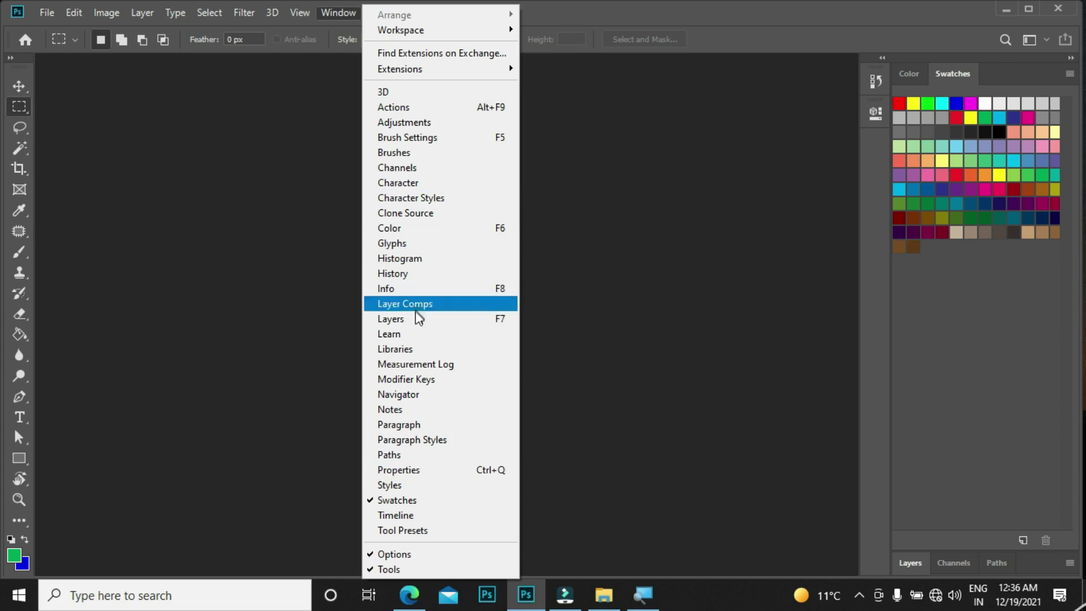
click(470, 325)
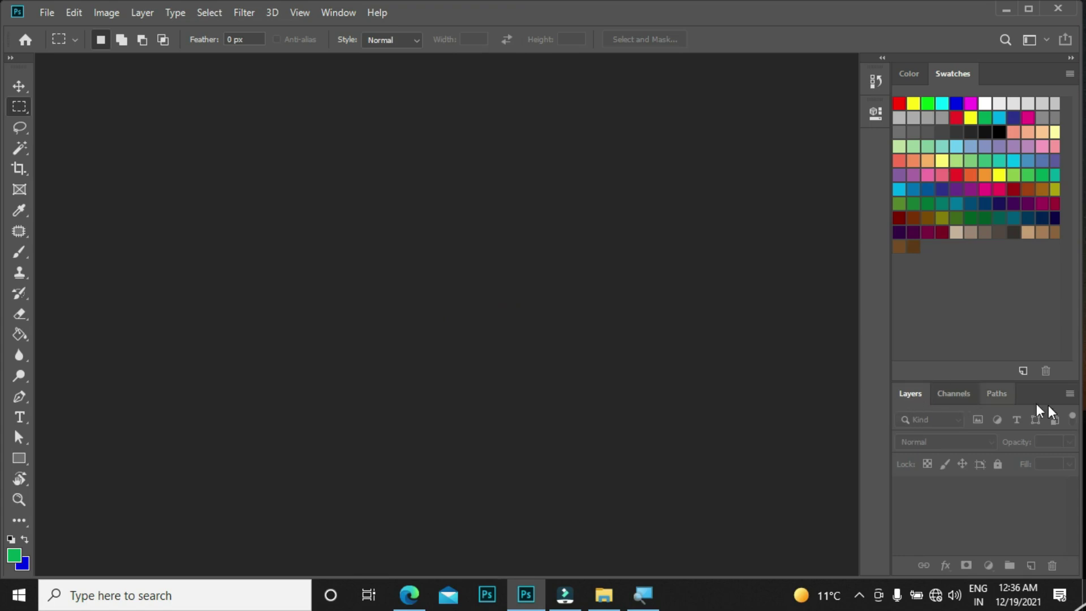
drag(1033, 389, 409, 321)
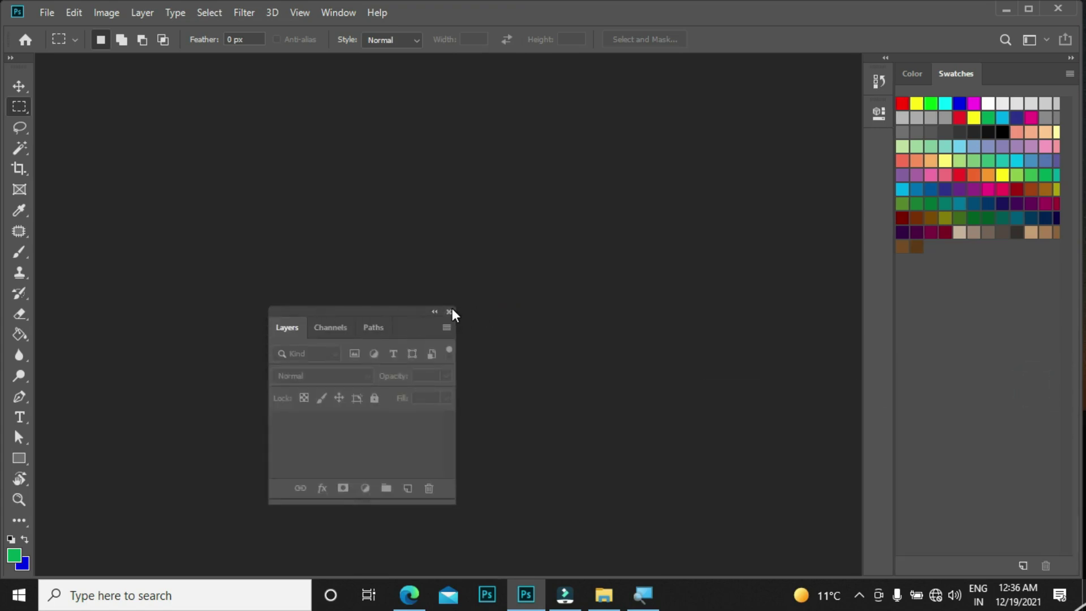
click(450, 312)
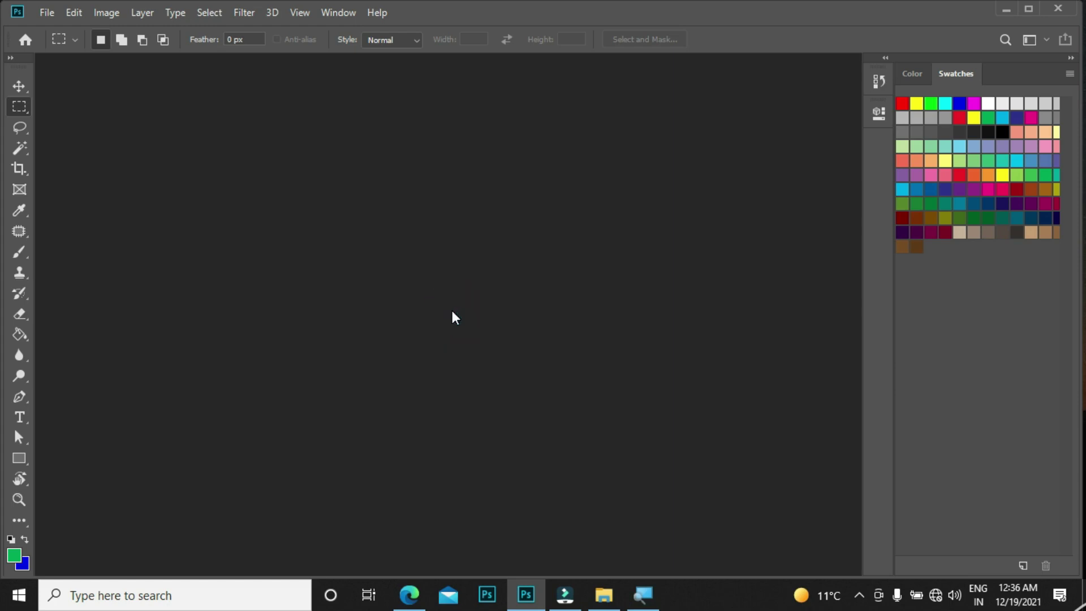
Step: Reopen the Layers panel as a floating group and undock the Color and Swatches group over the canvas area
key(F7)
drag(334, 310, 1000, 255)
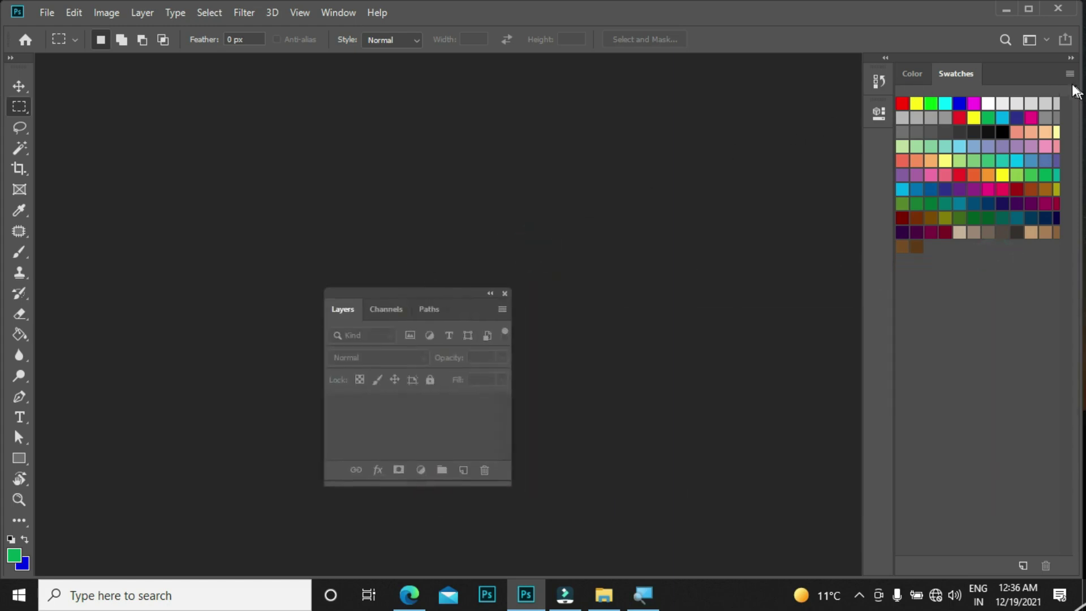
drag(997, 56, 651, 34)
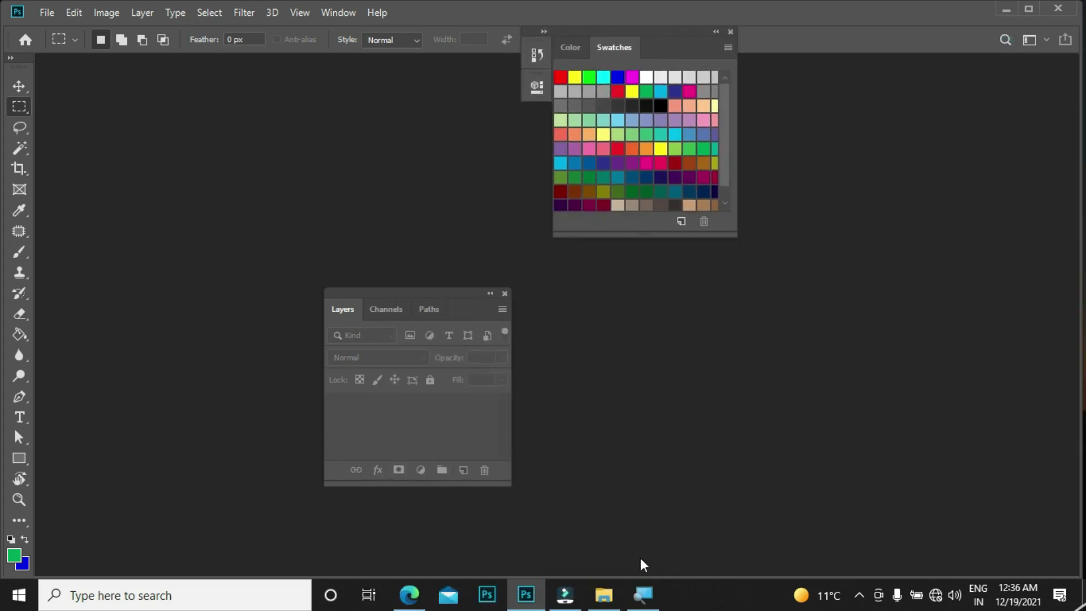
Step: Attach the floating Layers group directly beneath the floating Color and Swatches group
click(453, 287)
drag(414, 290, 641, 236)
drag(689, 27, 707, 41)
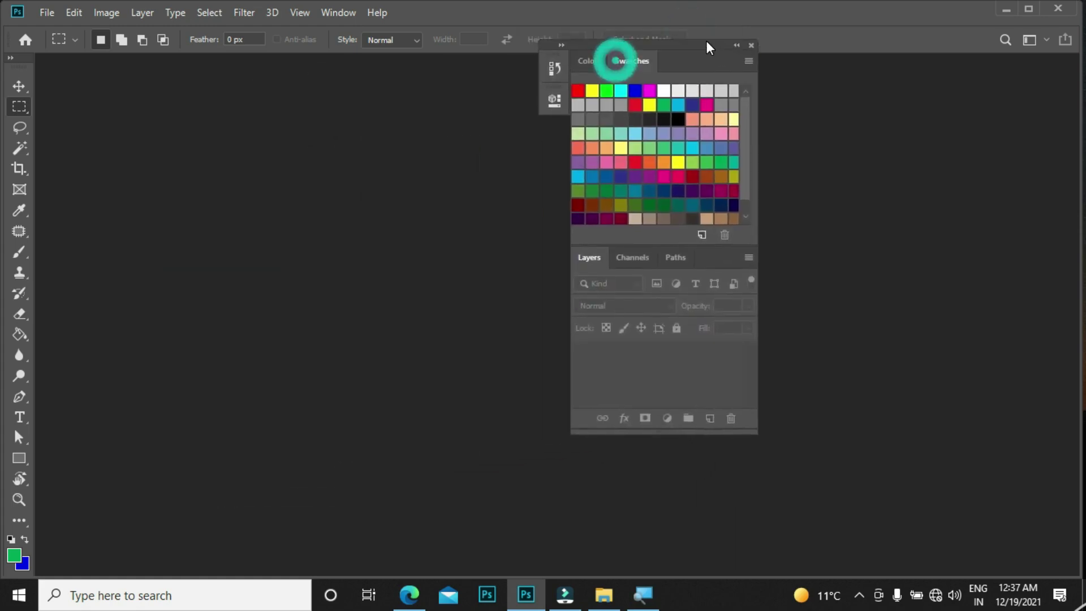
Step: Open the Paragraph panel, attach its group beneath the Layers group, and dock the whole stack back at the workspace edge
click(328, 9)
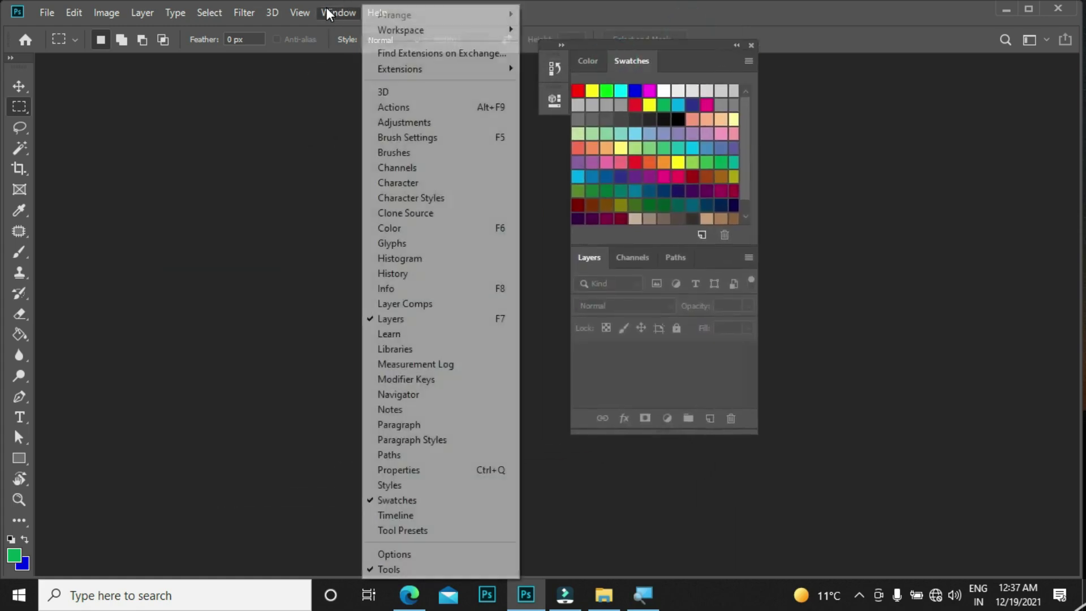
click(416, 429)
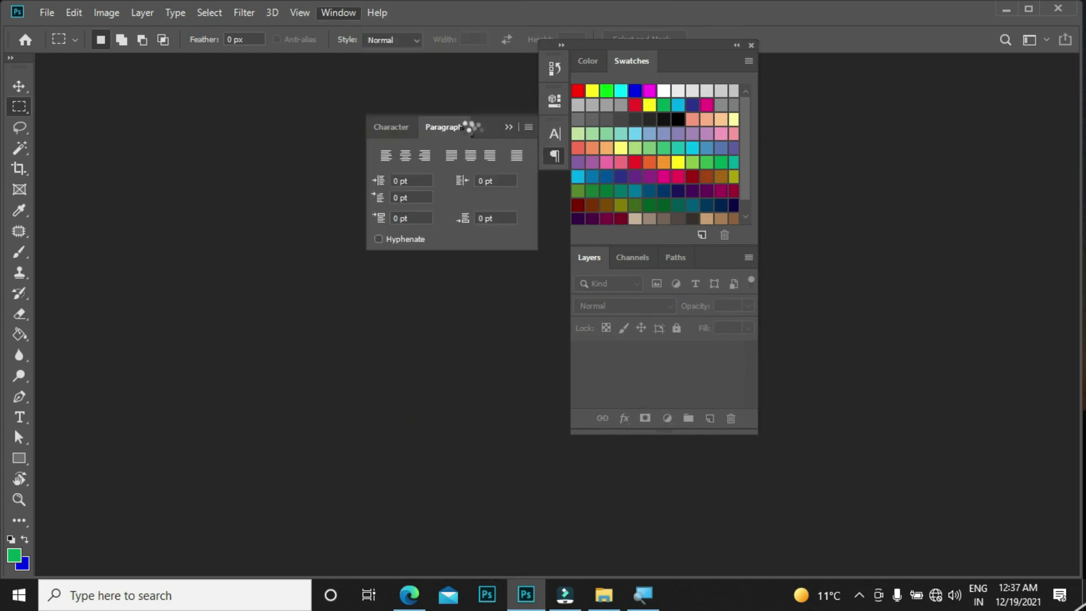
drag(484, 121, 688, 432)
drag(708, 42, 694, 95)
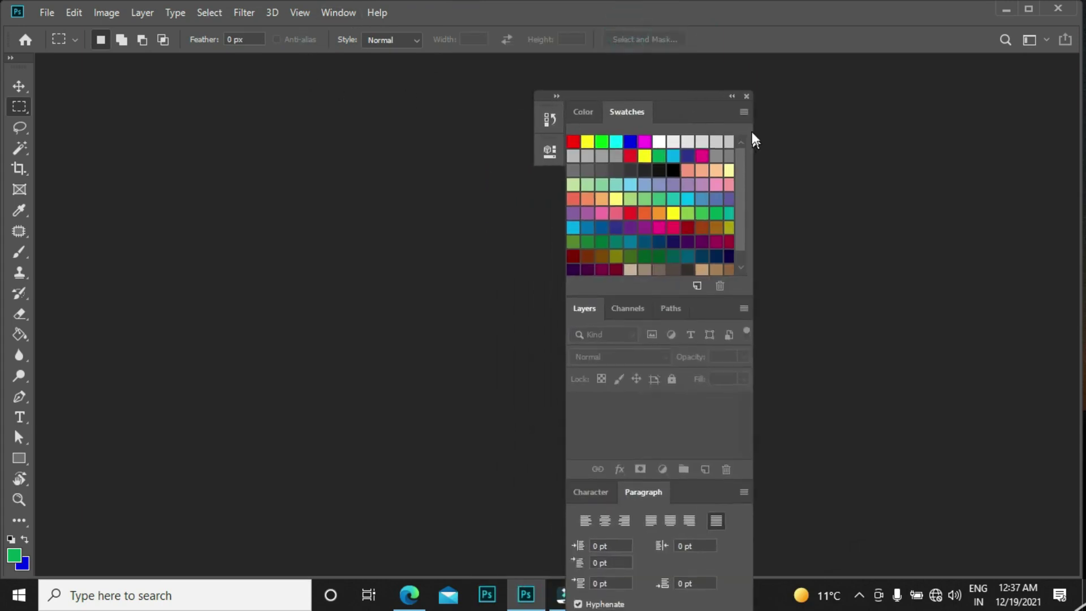
drag(673, 97, 1074, 65)
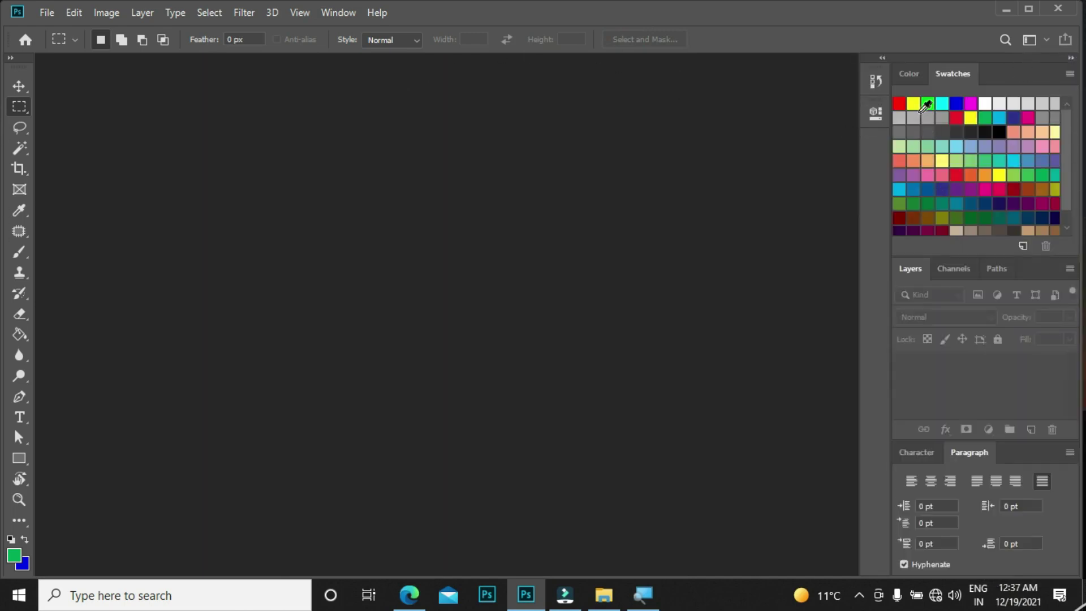
Step: Switch to the saved custom workspace and return to Essentials (Default)
click(339, 16)
mouse_move(440, 28)
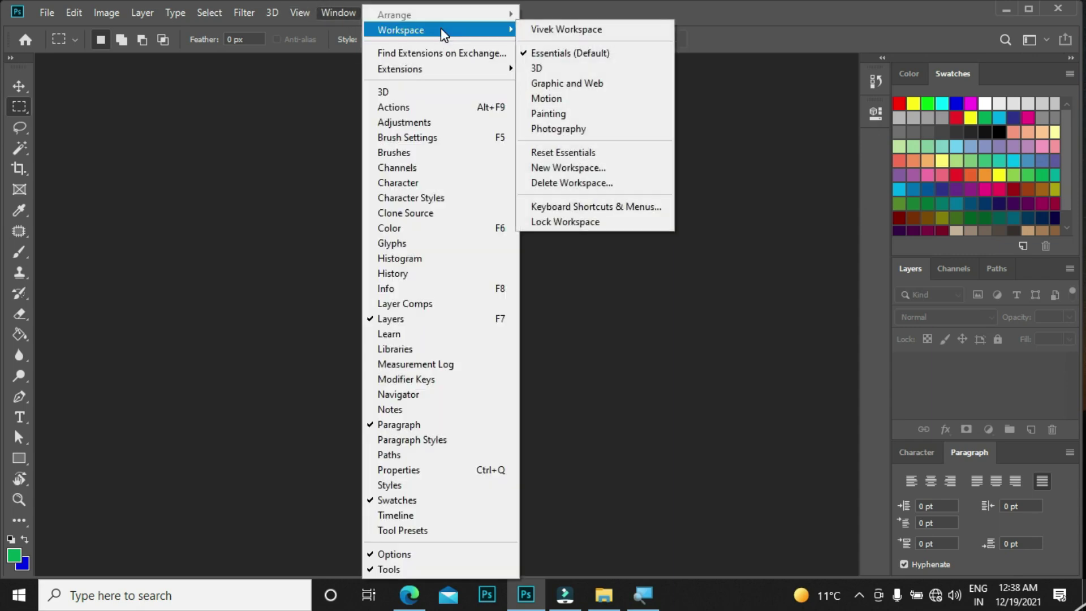
click(563, 29)
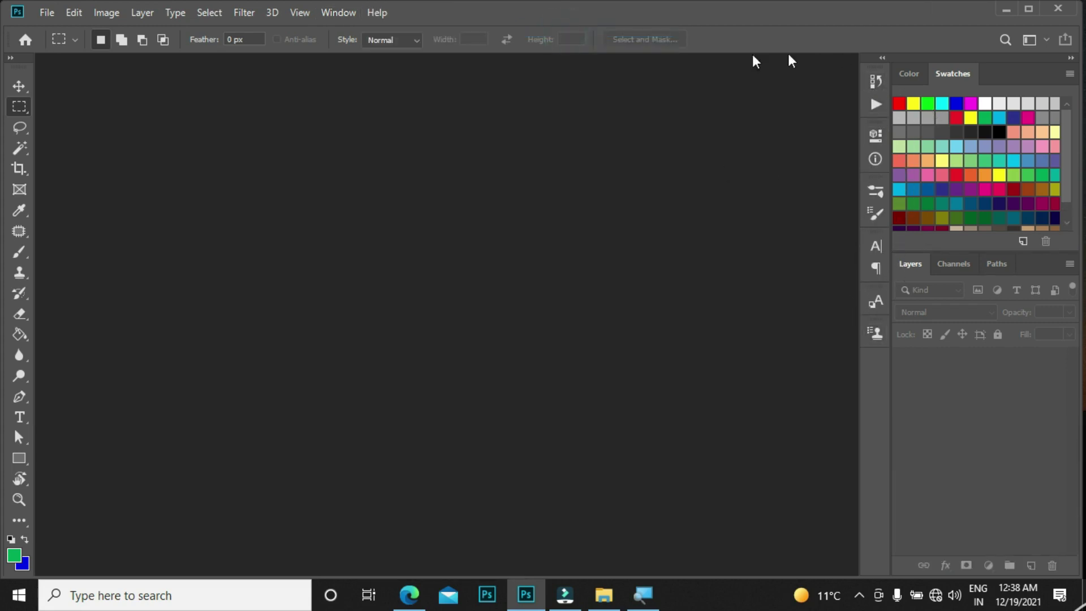
click(339, 12)
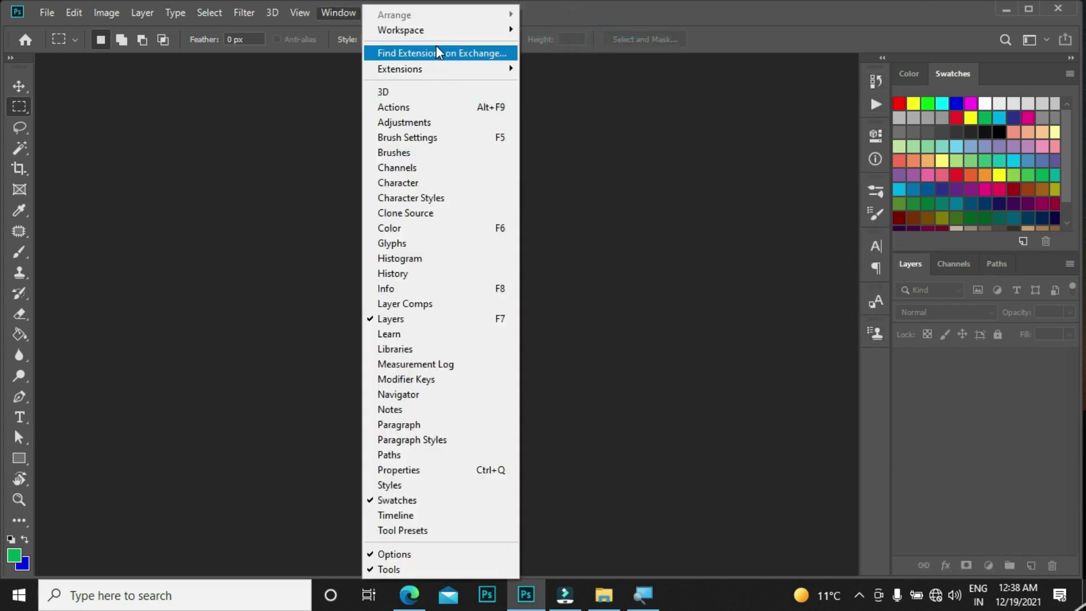
mouse_move(428, 32)
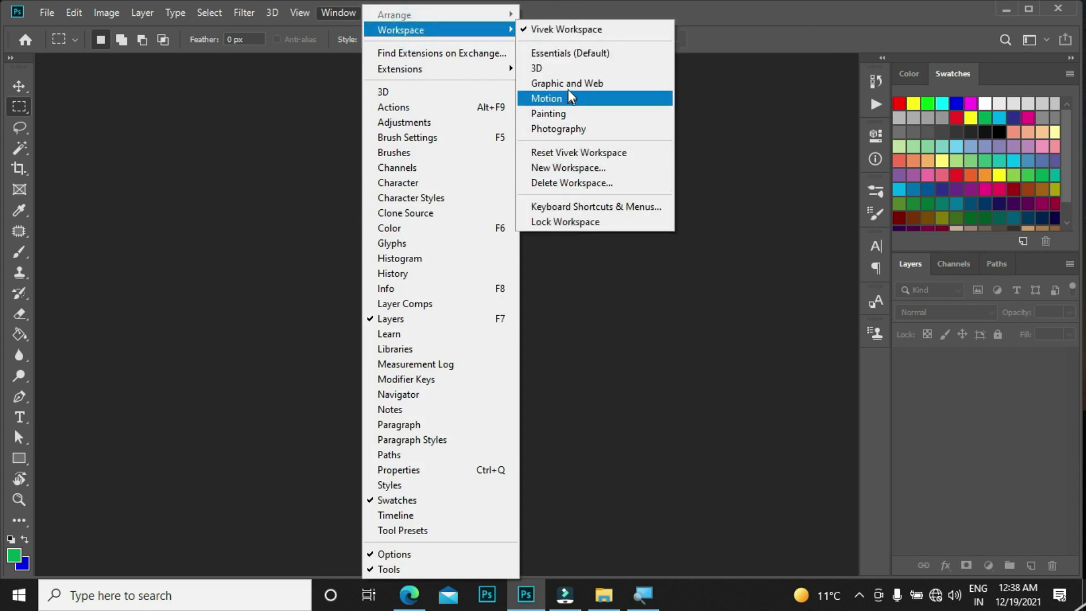
click(569, 54)
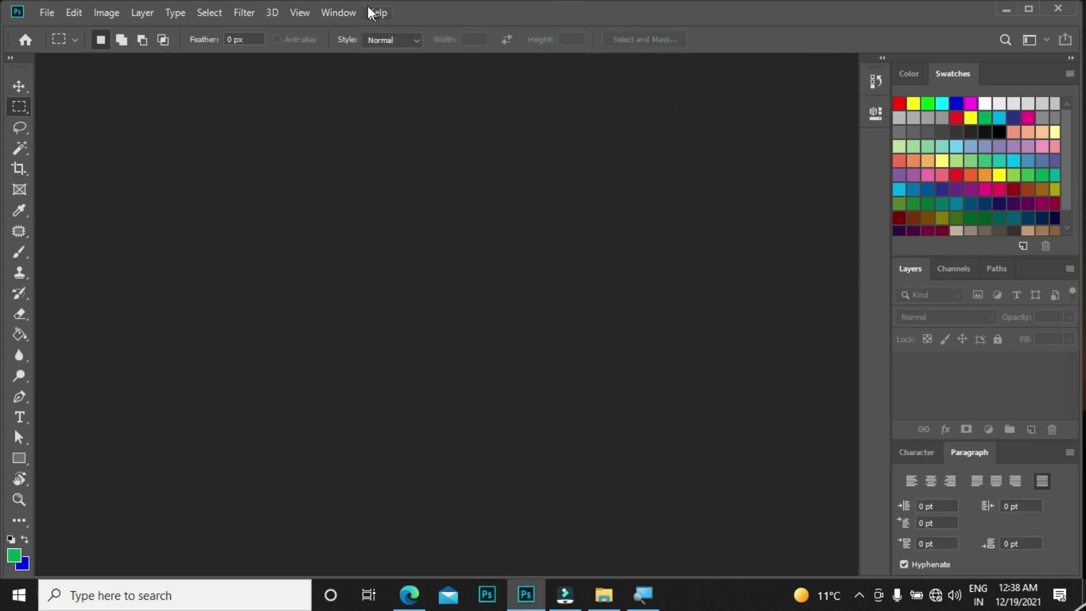
Step: Open the Brushes panel, view its Brush Settings counterpart, and collapse the group to icons
click(341, 11)
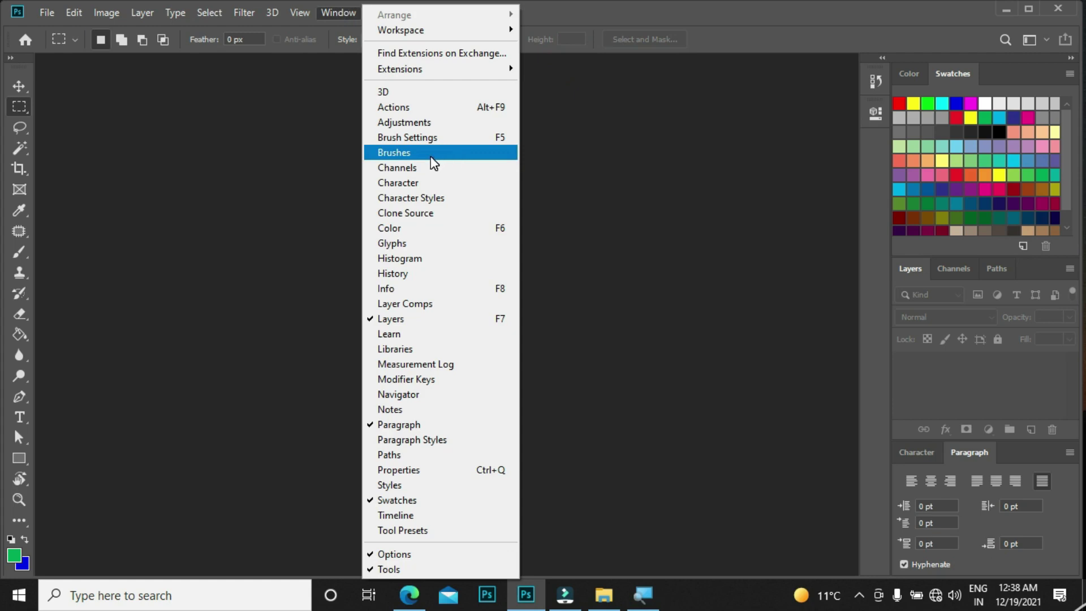
click(414, 154)
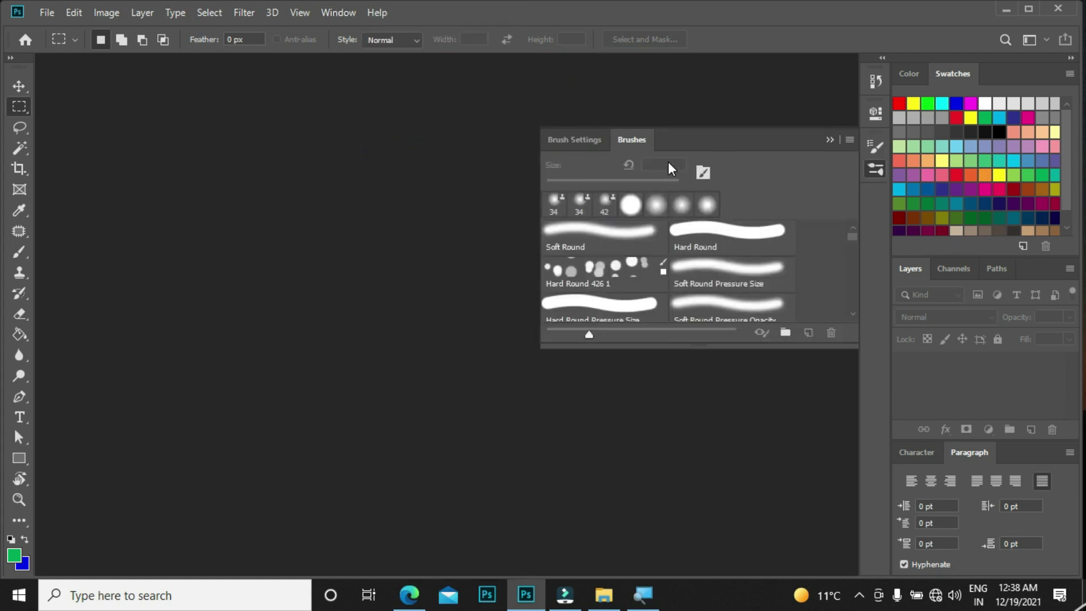
click(572, 139)
click(615, 138)
click(767, 112)
click(830, 139)
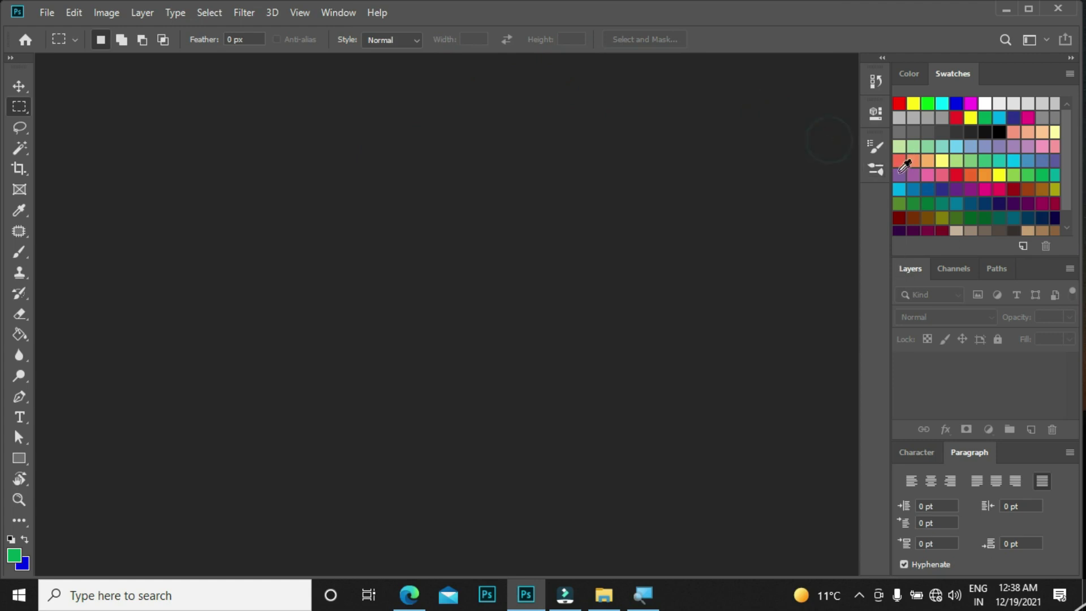
Step: Add the Histogram and Actions panels to the workspace and collapse each group to icons
click(338, 13)
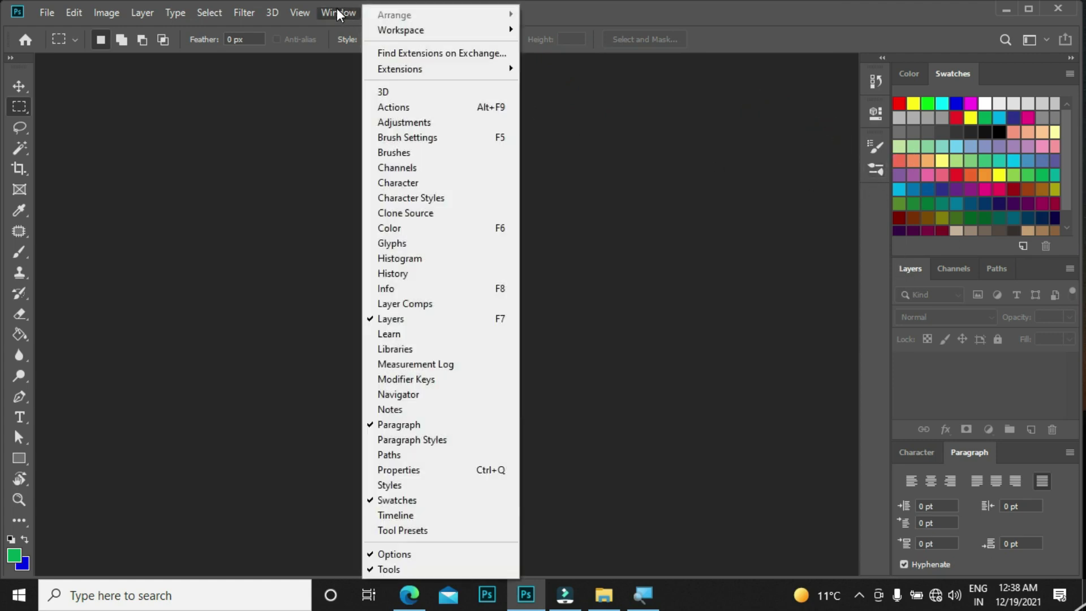
click(421, 261)
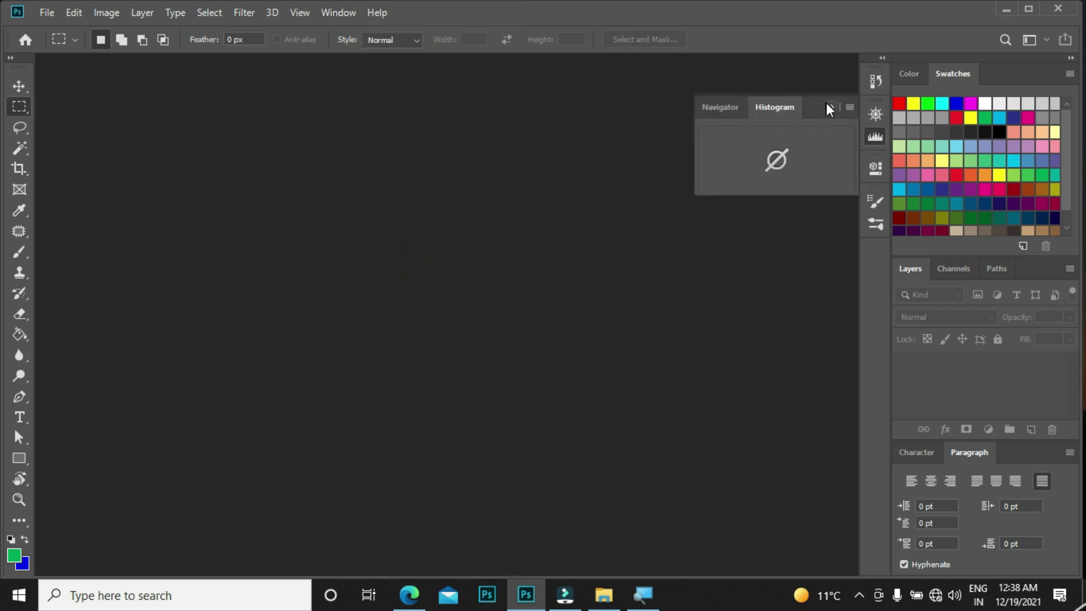
click(828, 107)
click(336, 12)
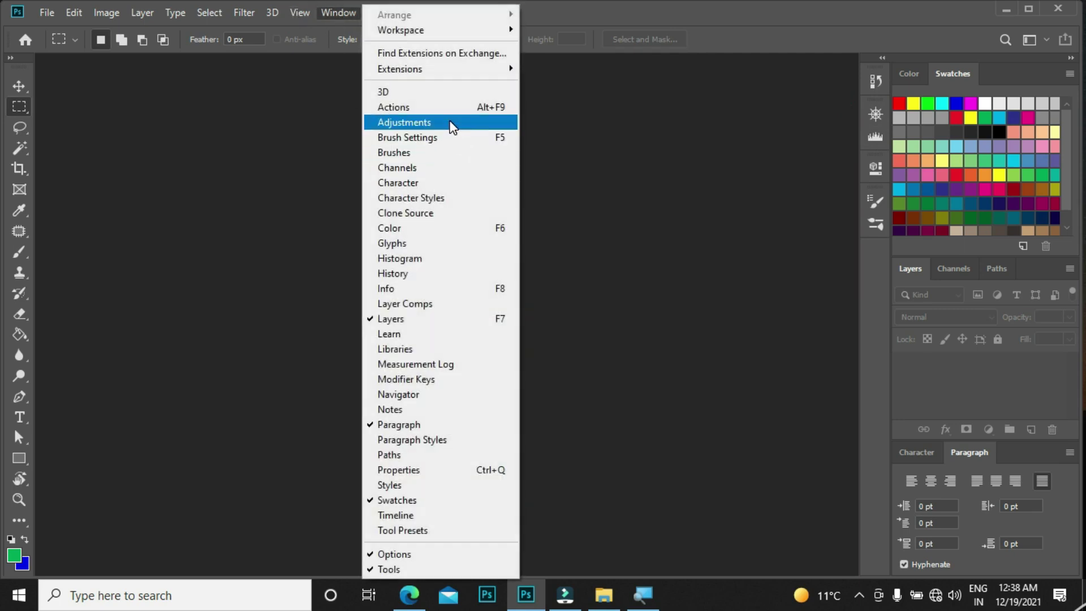
click(442, 108)
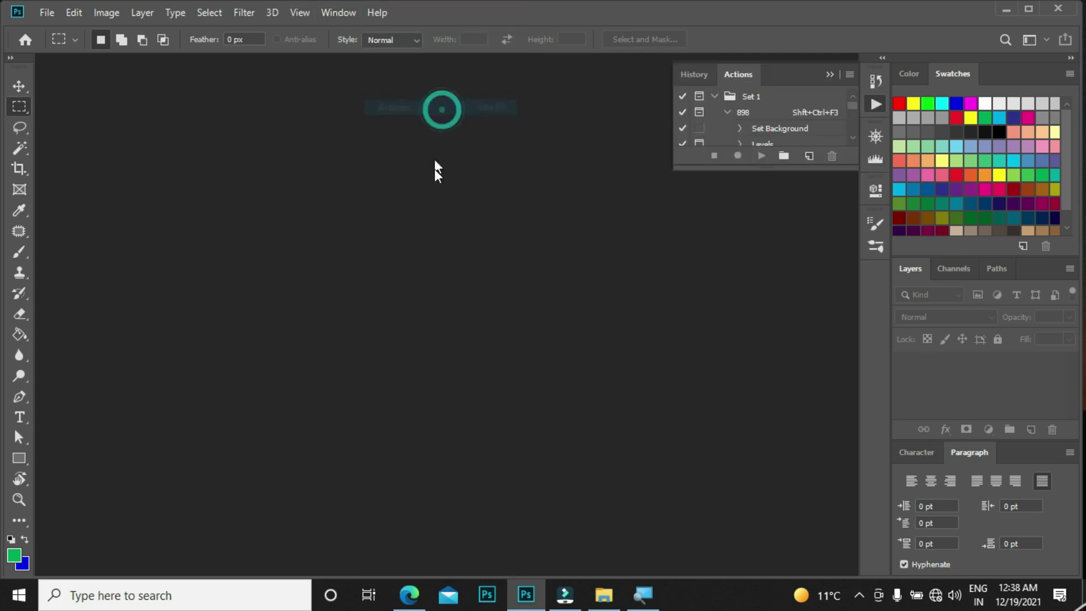
click(829, 77)
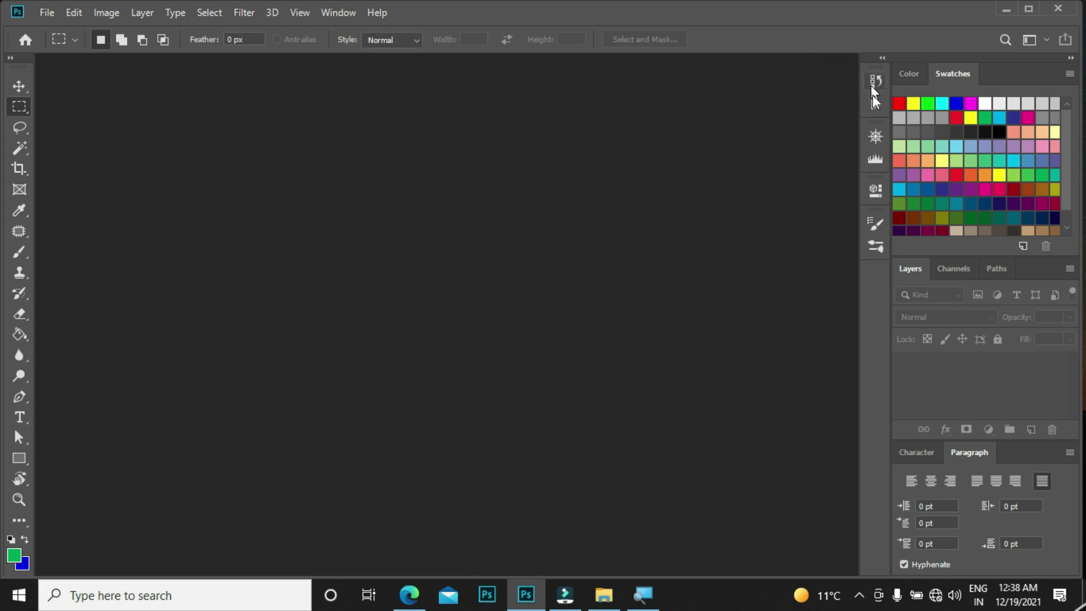
Step: Move the collapsed History panel below the brush panels and pull the collapsed Actions panel out of the icon dock
drag(878, 84, 874, 273)
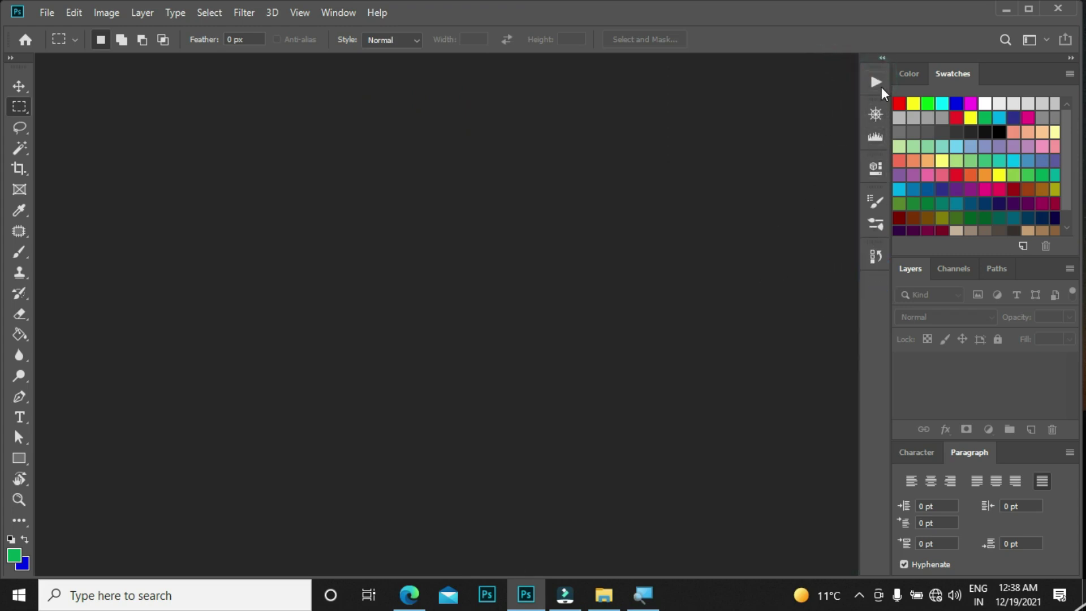
drag(876, 81, 877, 305)
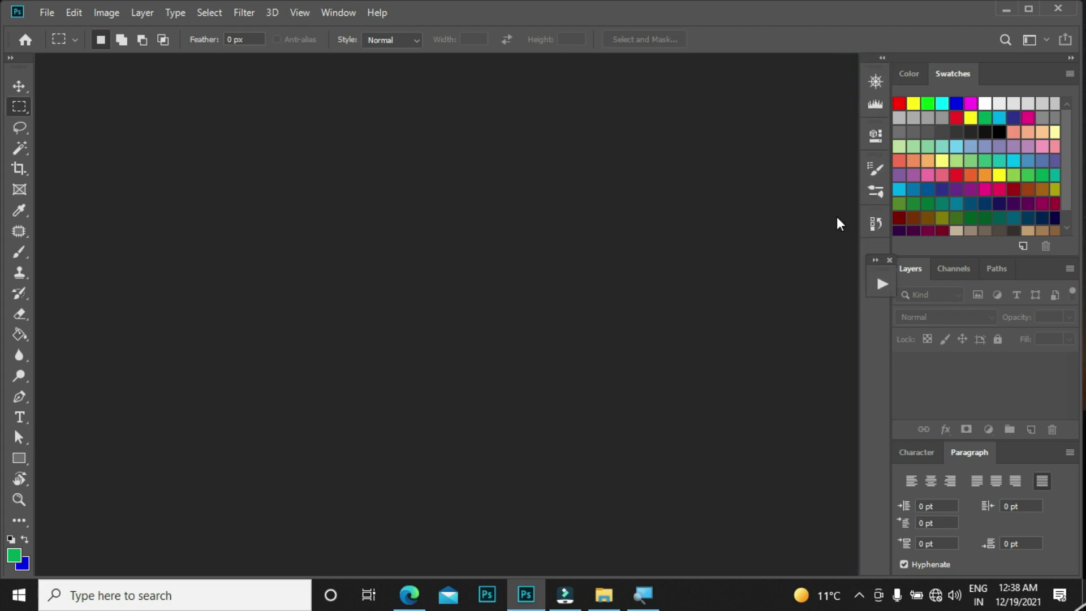
Step: Show the Paths panel and dock the floating Actions icon beneath the History icon
click(338, 13)
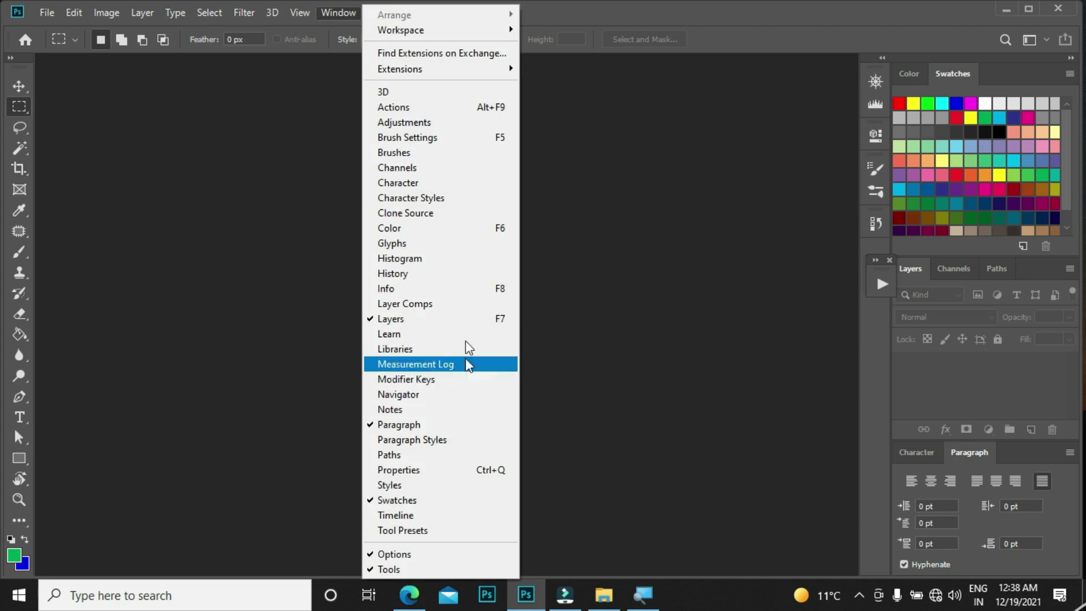
click(404, 454)
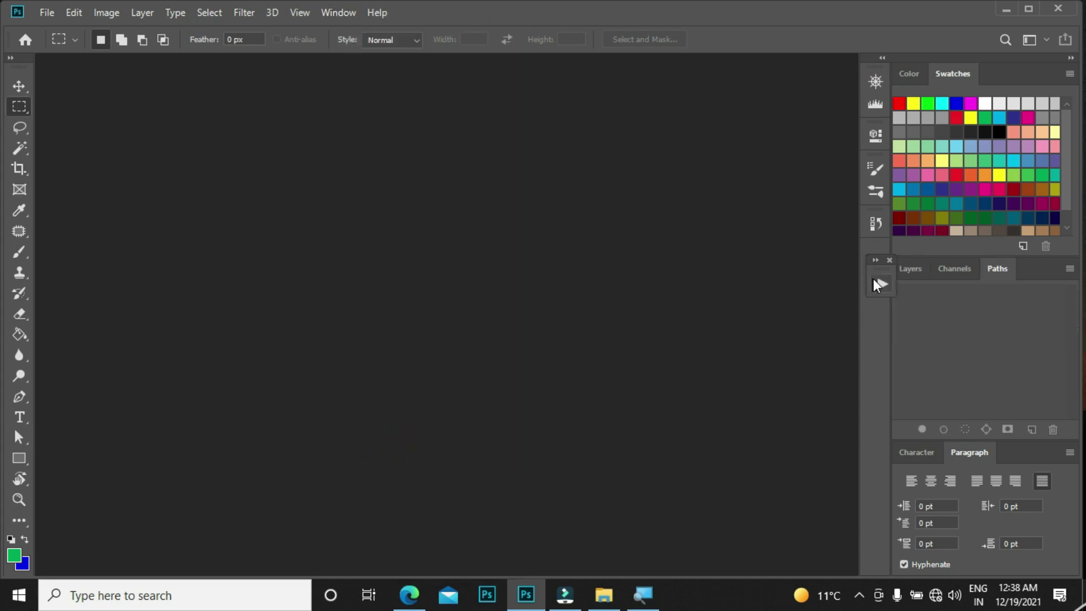
drag(748, 313, 876, 261)
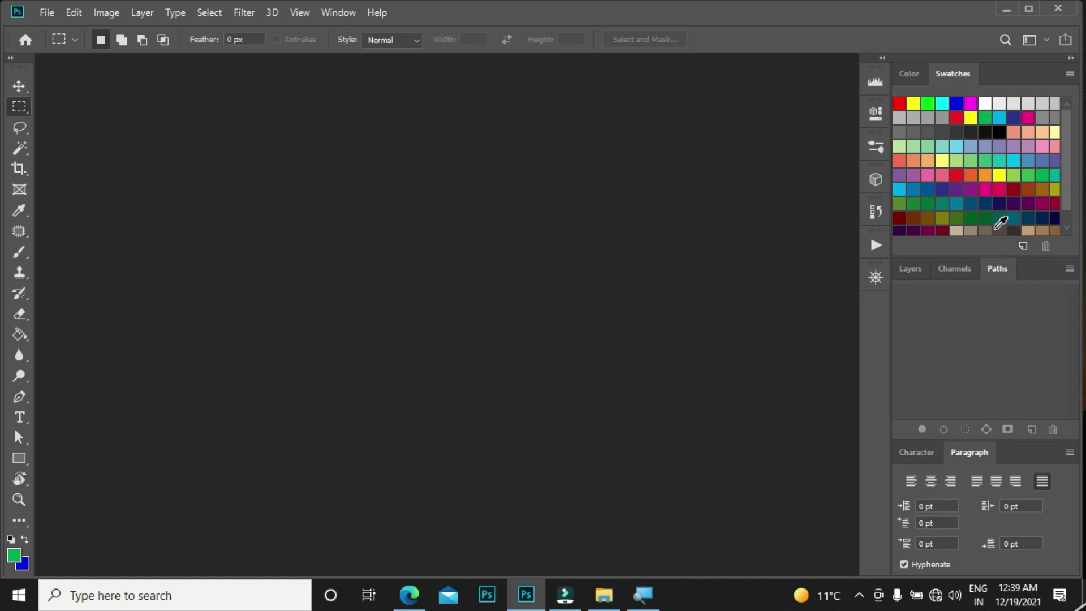
Step: Show the Info panel and begin a new workspace named illusgraphic
key(F8)
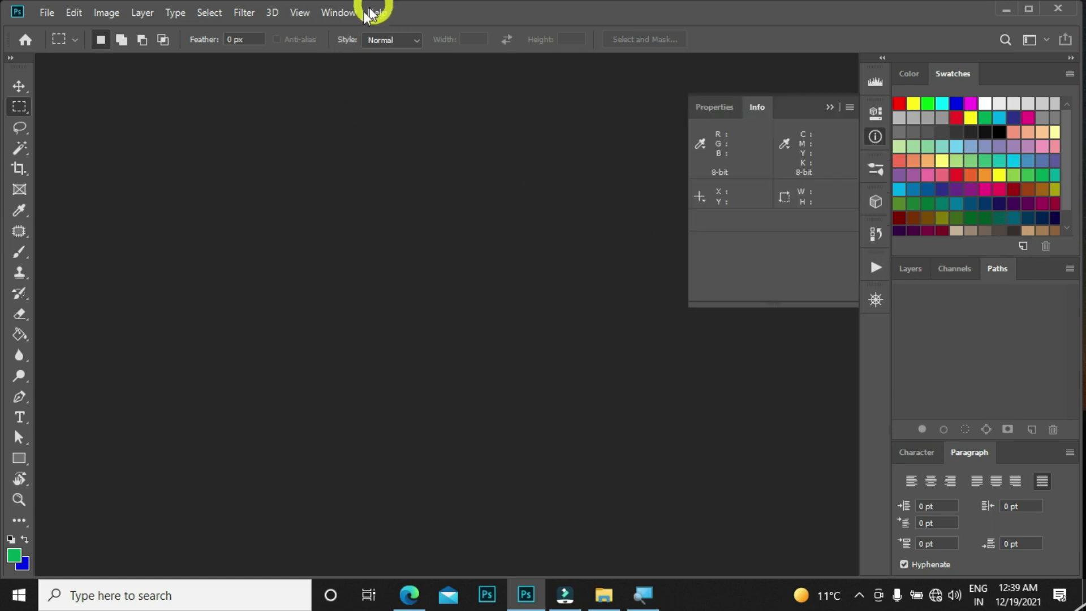
click(338, 13)
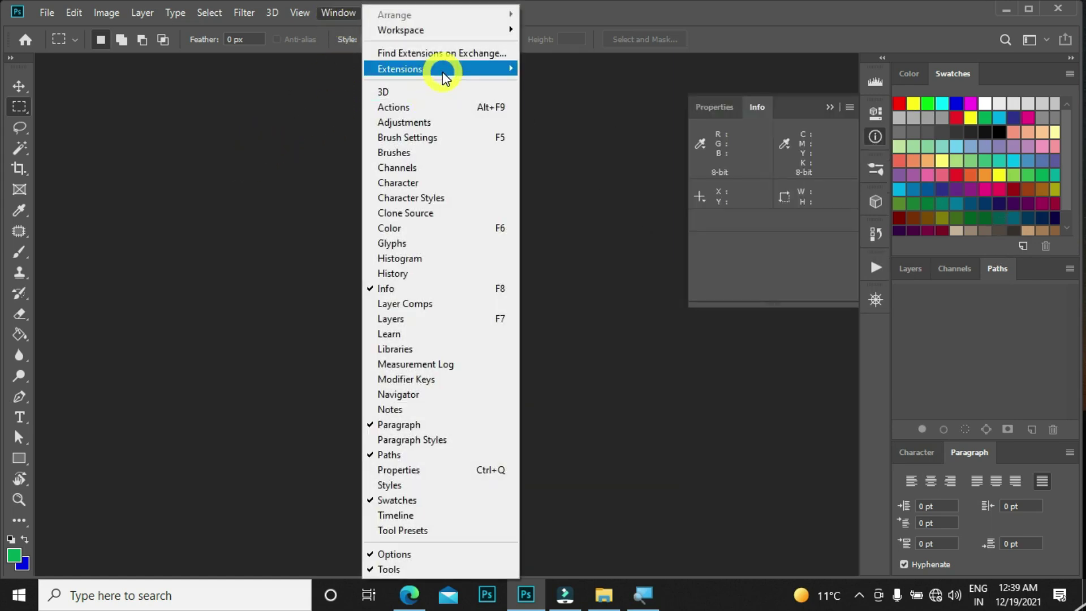
mouse_move(485, 30)
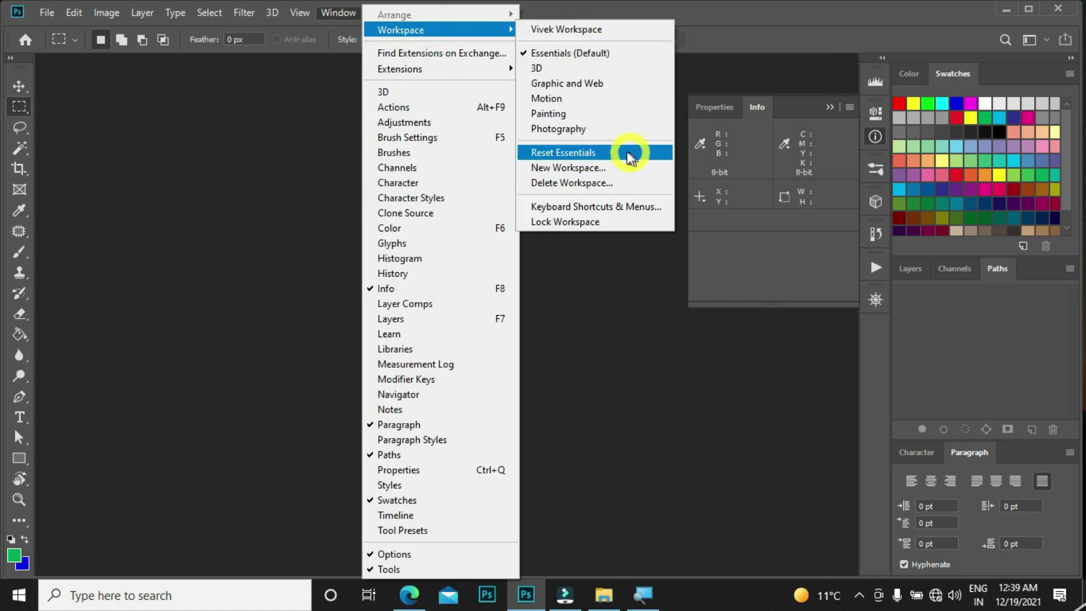
click(568, 170)
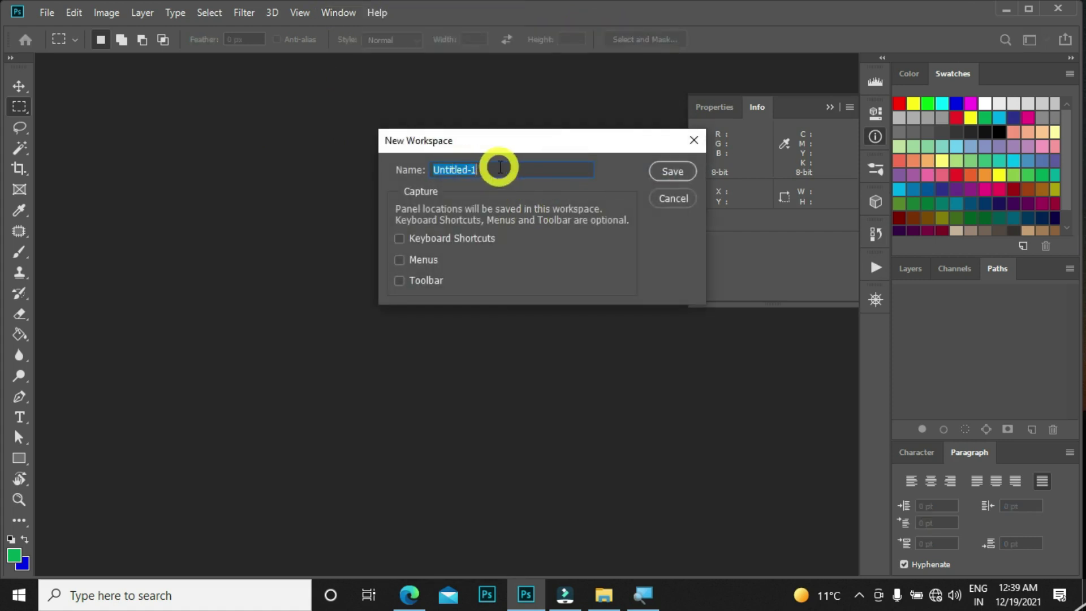
click(495, 170)
key(ctrl+a)
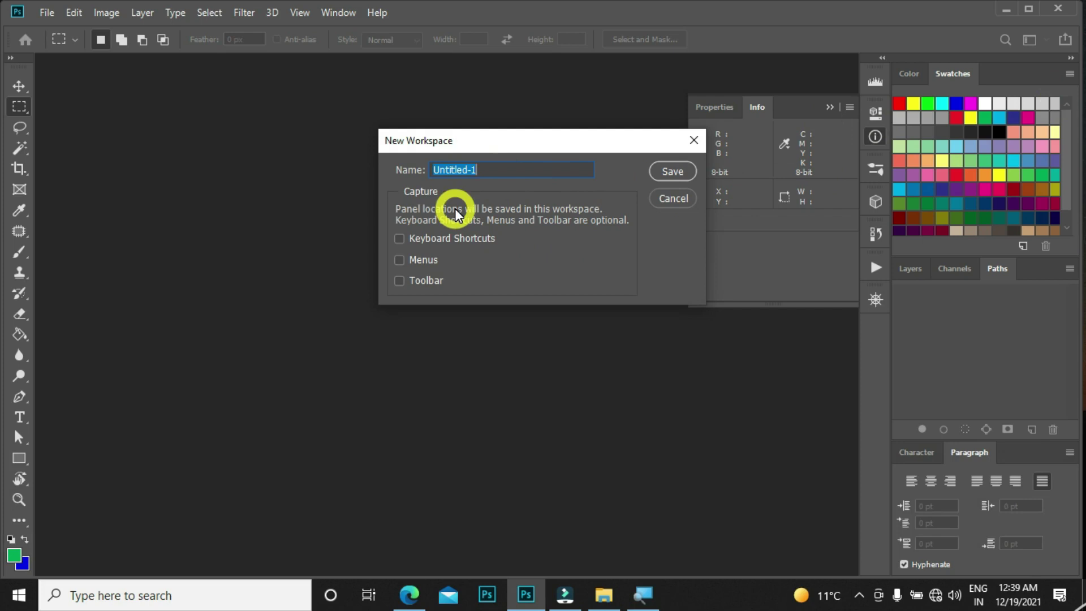
key(BackSpace)
text(illusgraphic)
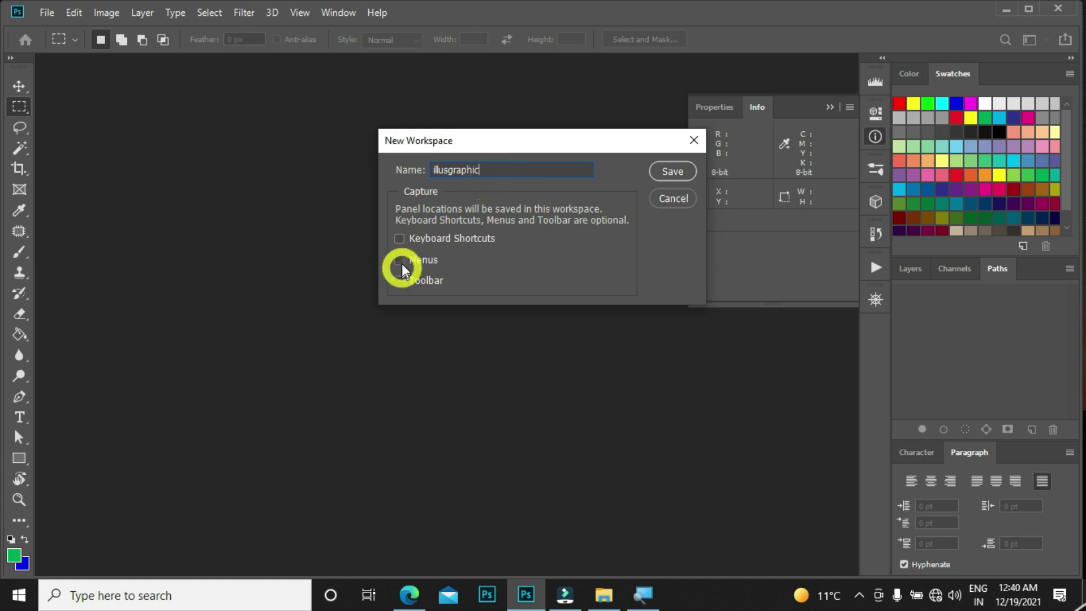
Step: Include Keyboard Shortcuts, Menus and Toolbar in the new workspace's capture options and save it
click(411, 242)
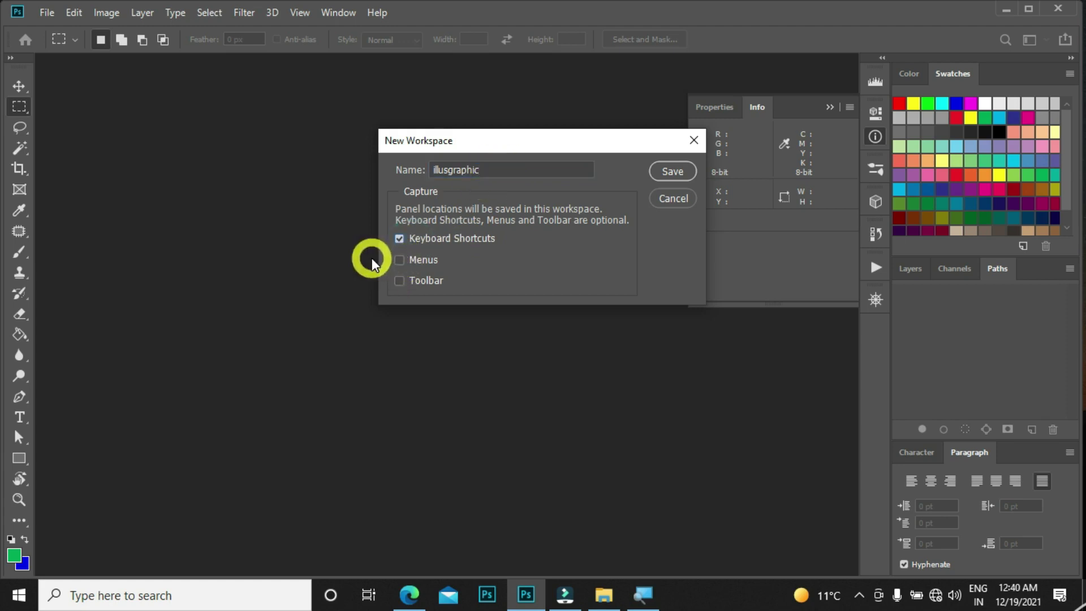
click(402, 261)
click(400, 282)
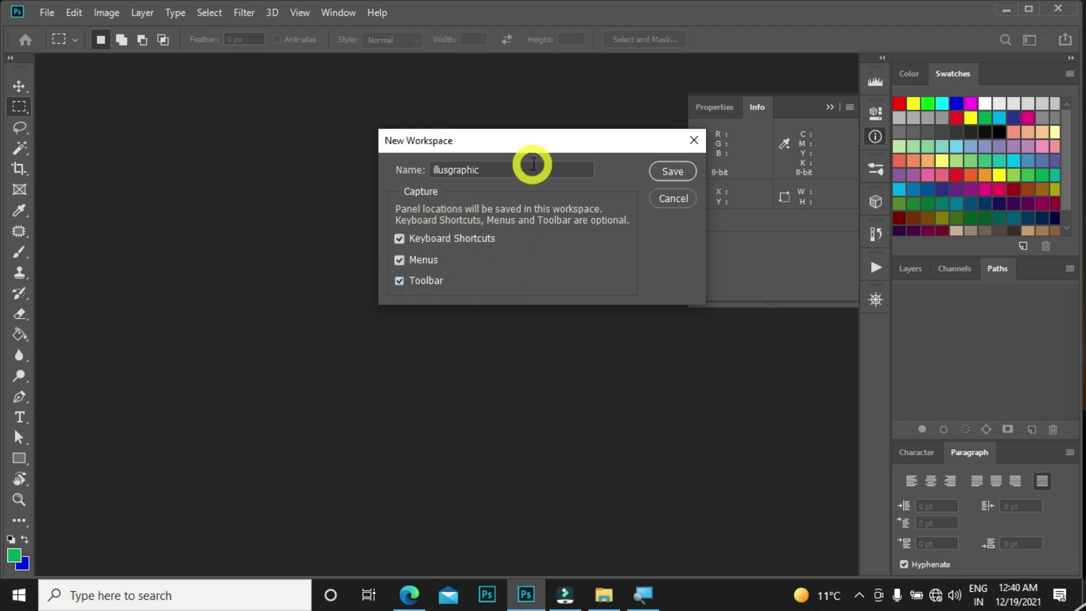
click(672, 171)
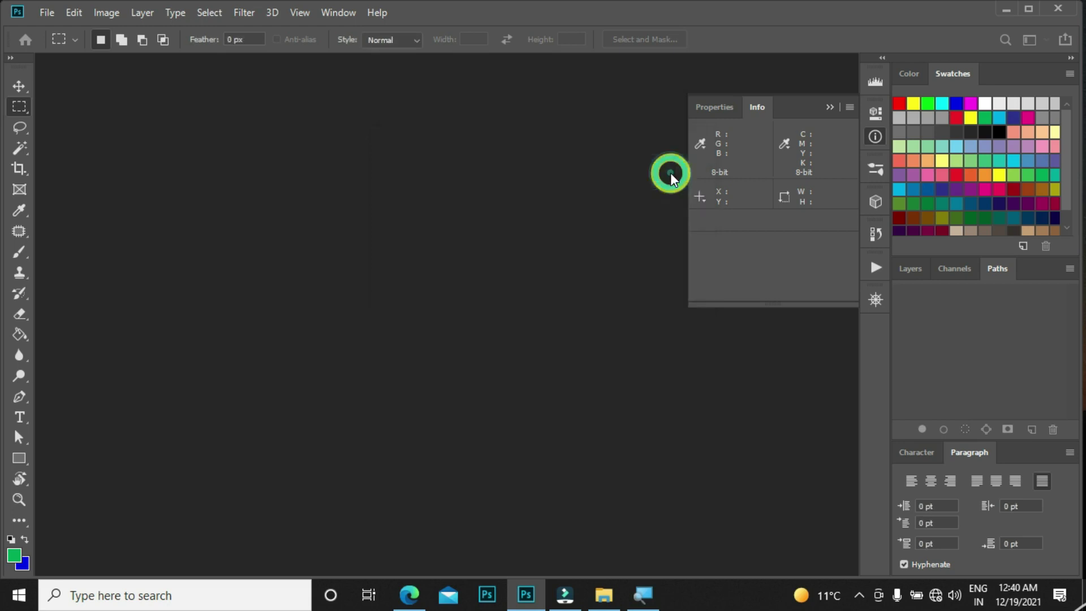
Step: Collapse the Info panel to its icon and choose the illusgraphic workspace
click(831, 107)
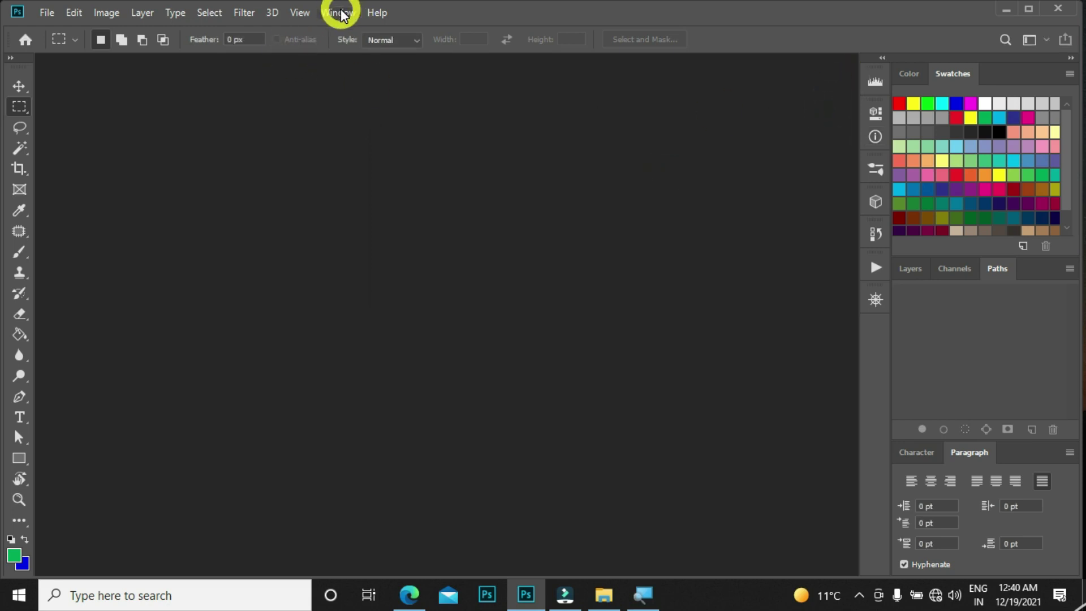
click(339, 13)
mouse_move(435, 41)
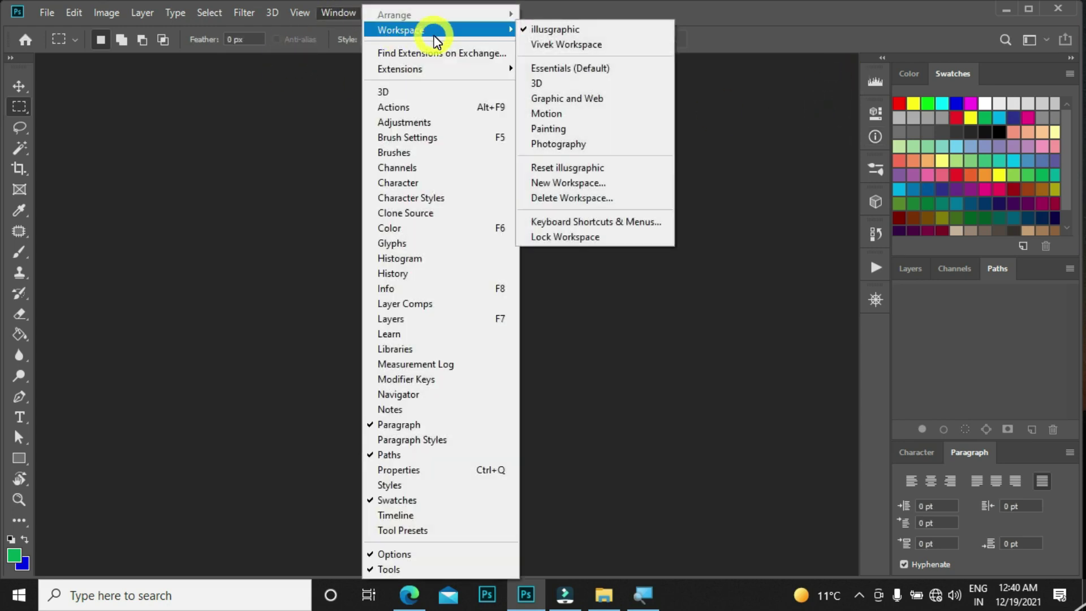
click(566, 28)
Step: Switch to the 3D workspace and return to the illusgraphic workspace
click(332, 12)
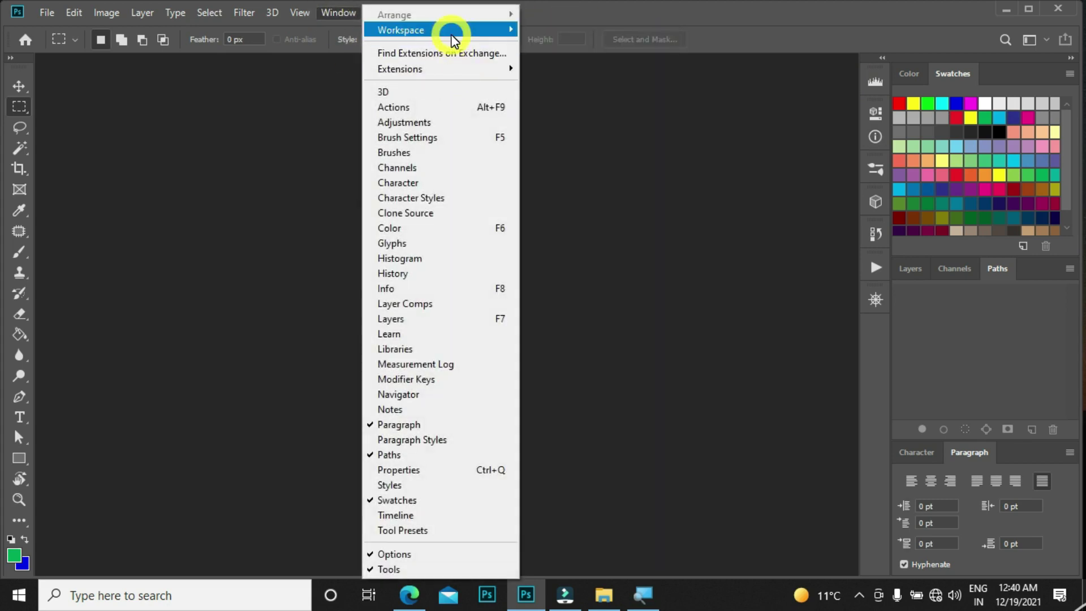
mouse_move(454, 40)
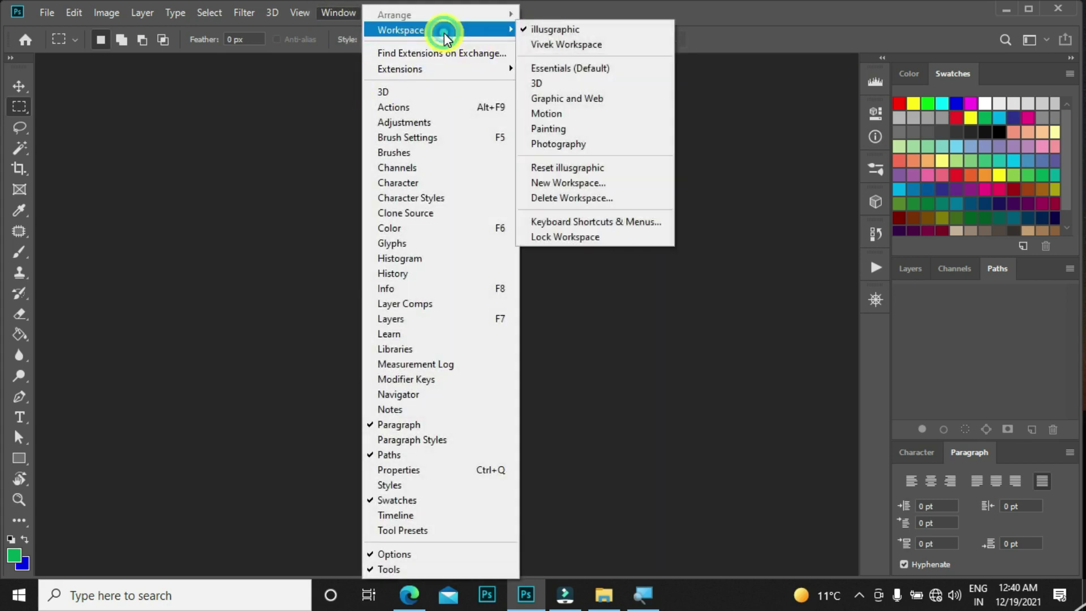
click(546, 83)
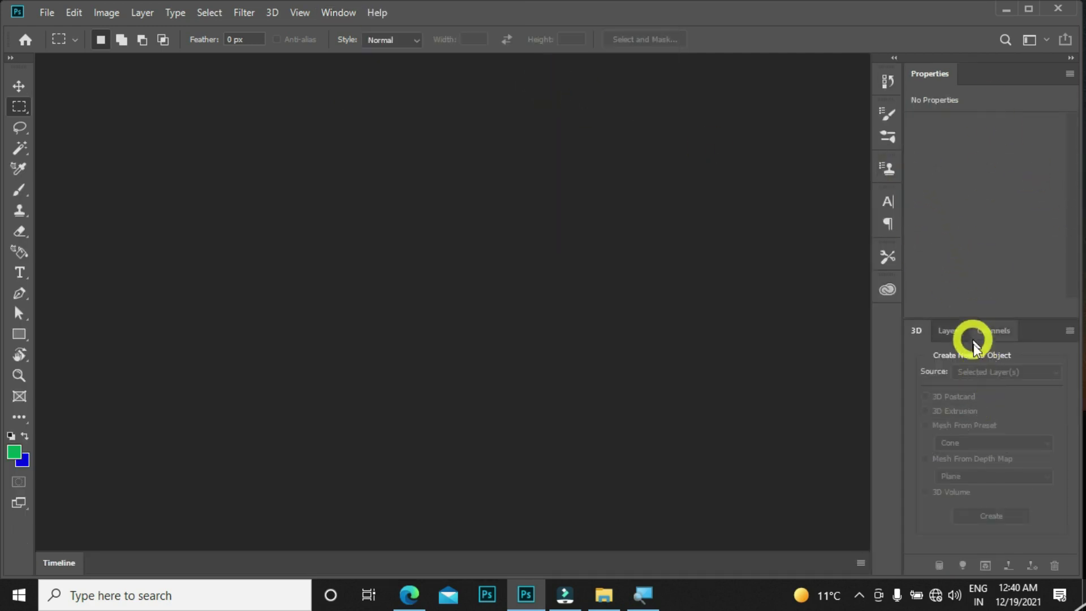
click(339, 12)
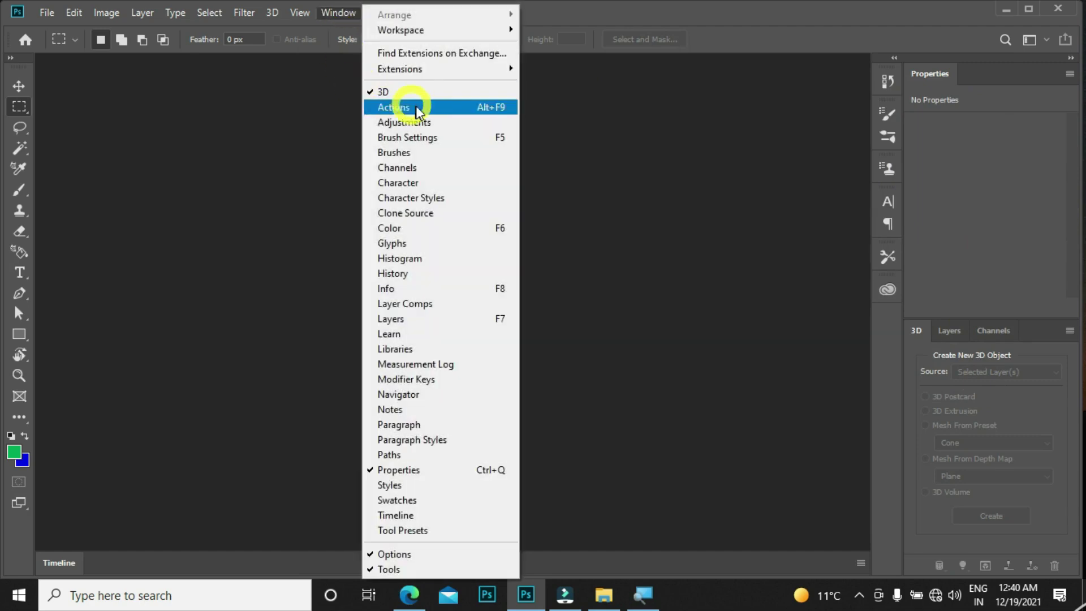
click(423, 32)
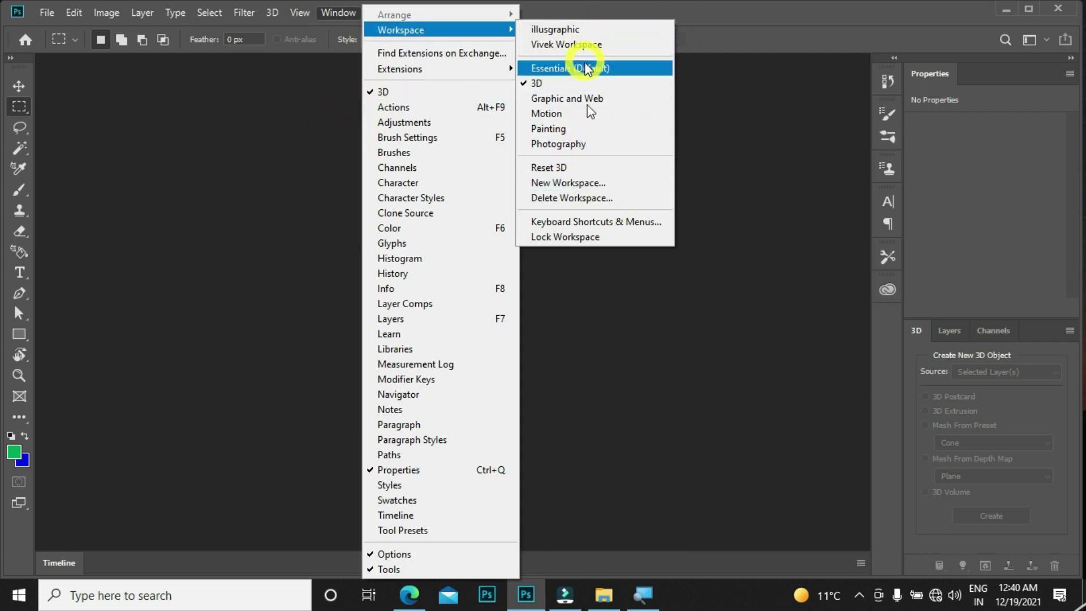
click(598, 31)
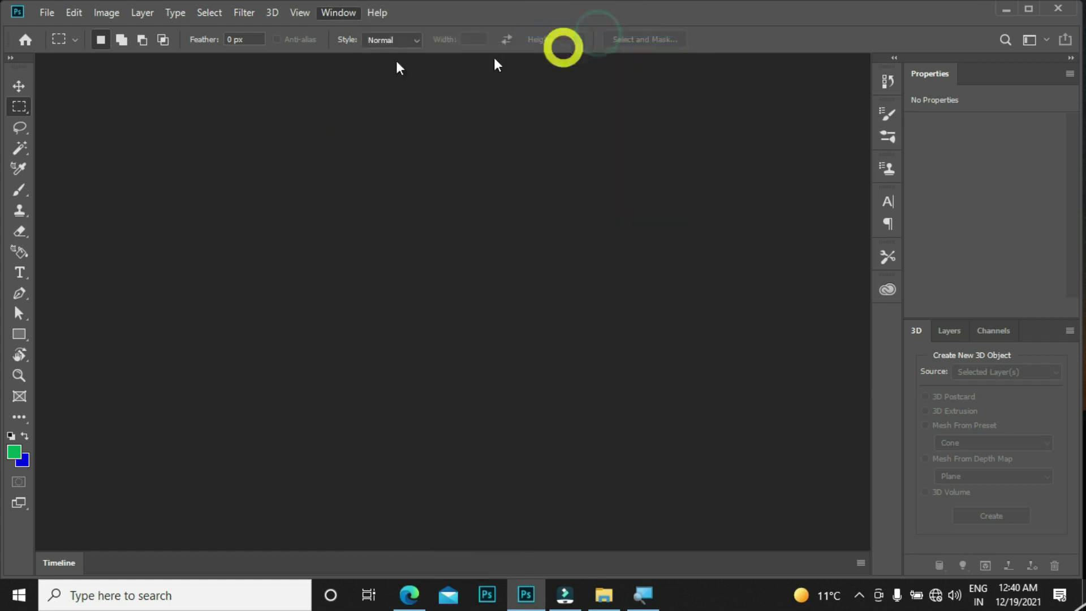
click(339, 13)
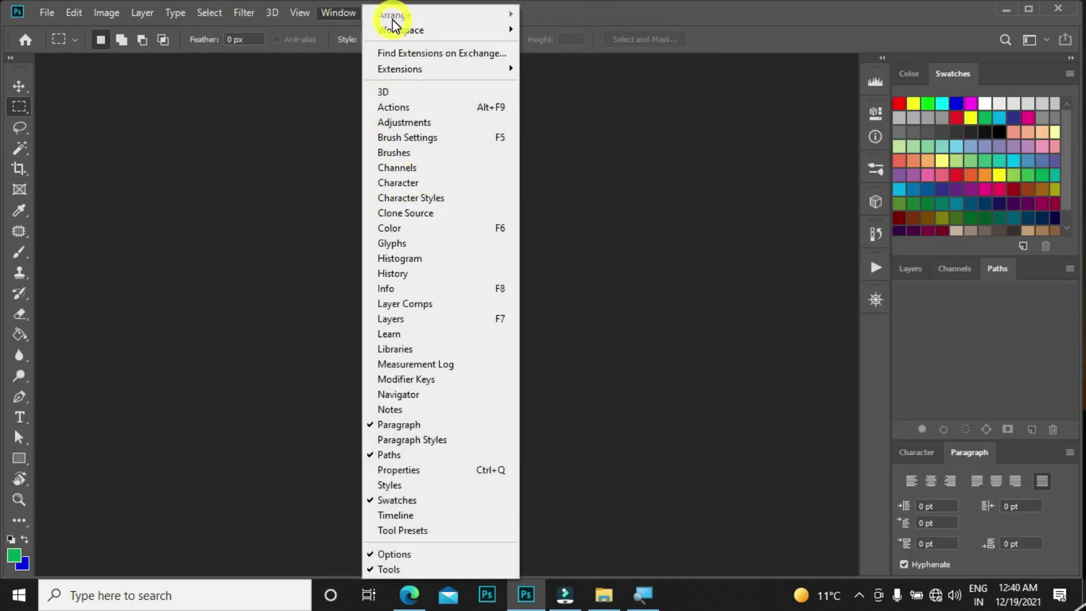
mouse_move(385, 30)
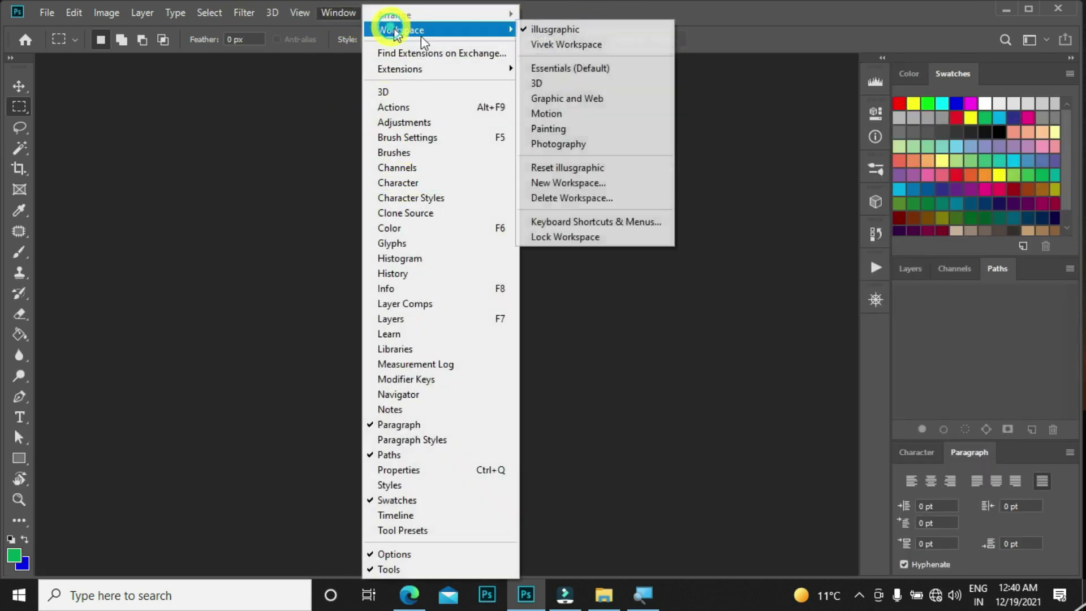
click(611, 199)
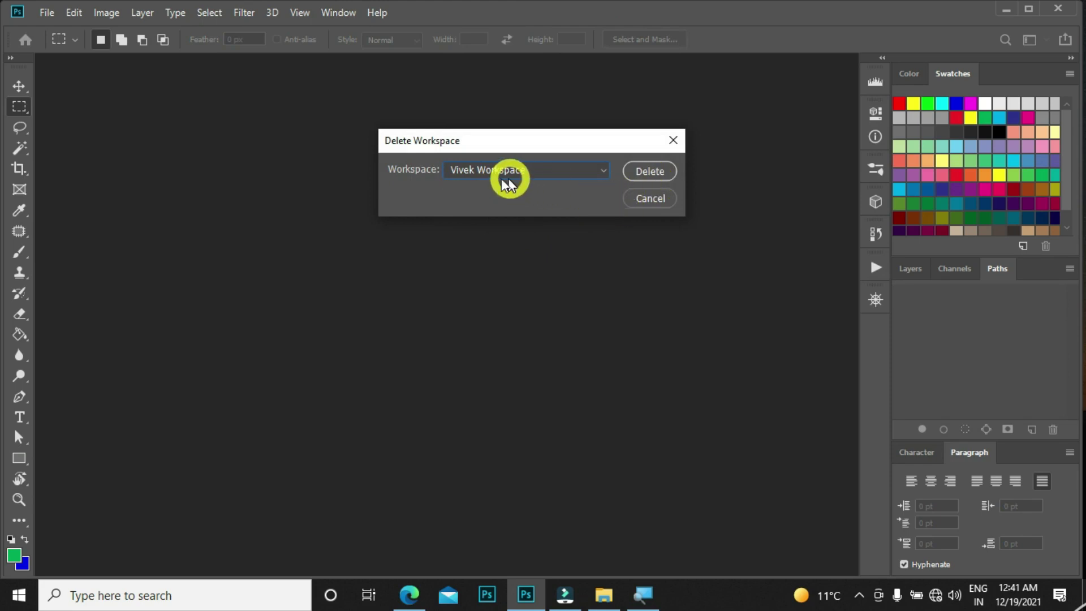
click(644, 197)
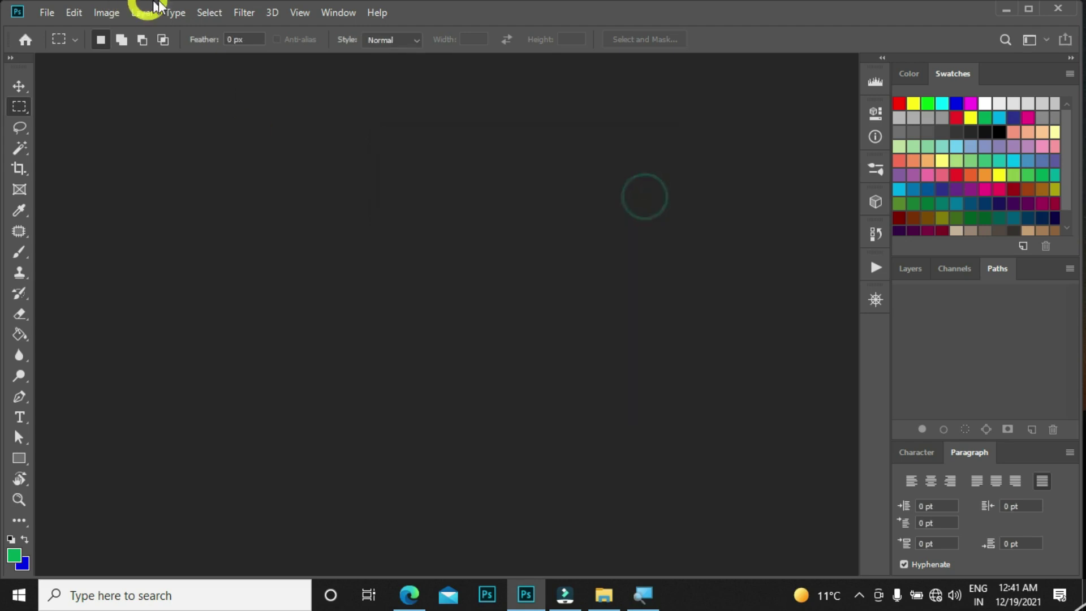
Step: Switch from illusgraphic to the other custom workspace so that illusgraphic is no longer active
click(335, 12)
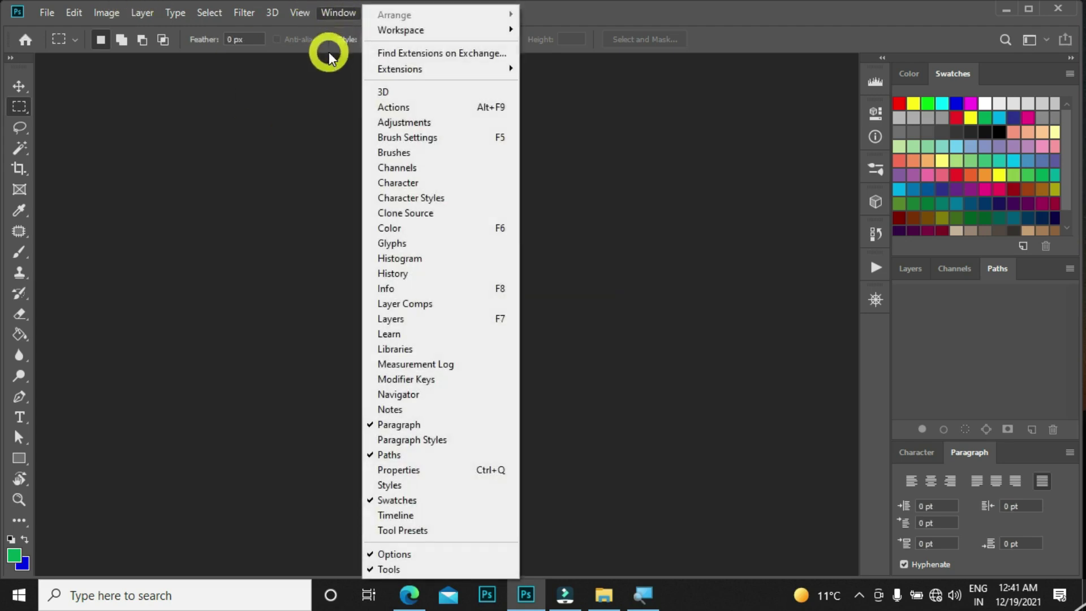
click(405, 29)
click(569, 45)
Step: Delete the illusgraphic workspace and confirm the deletion
click(336, 12)
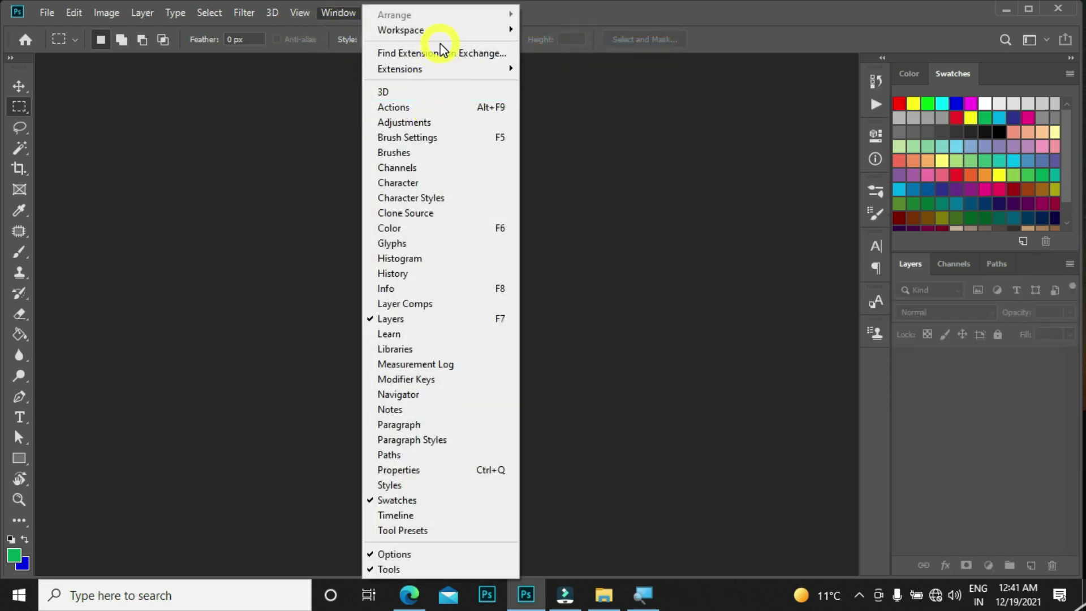
mouse_move(422, 30)
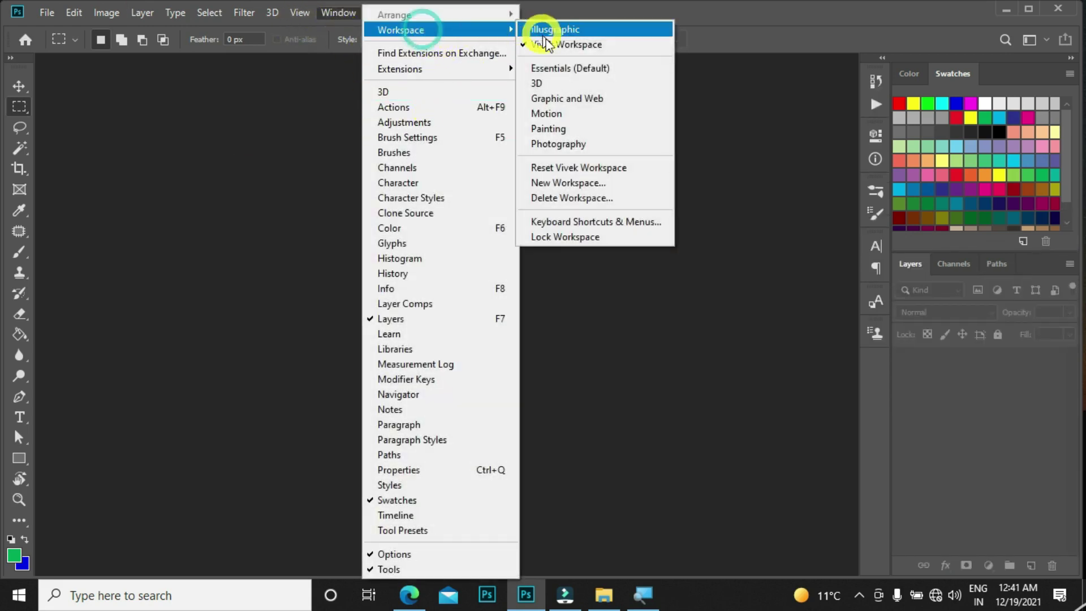
click(596, 197)
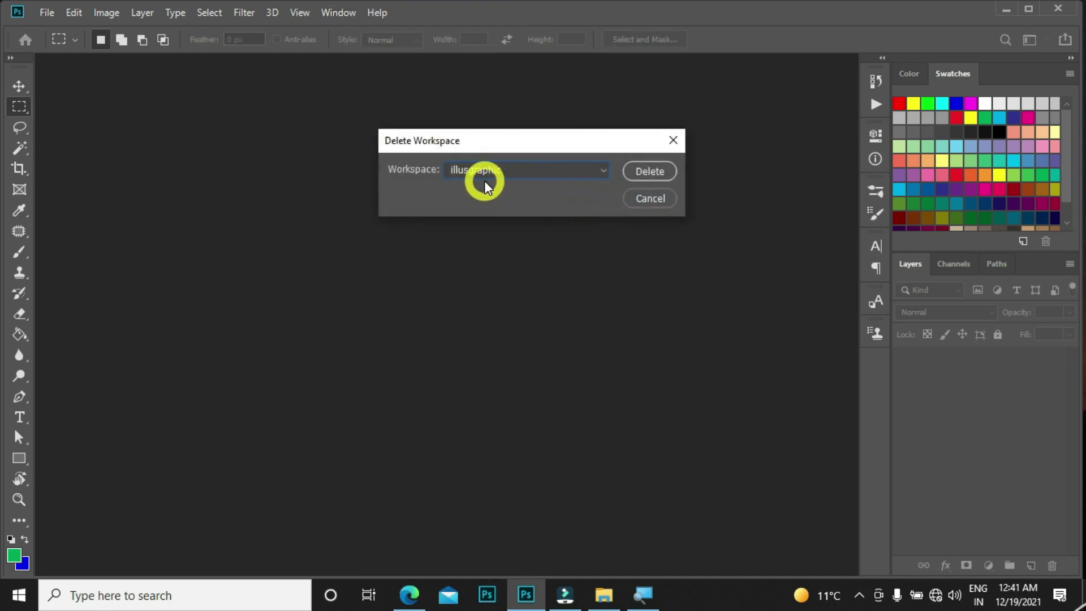
click(667, 172)
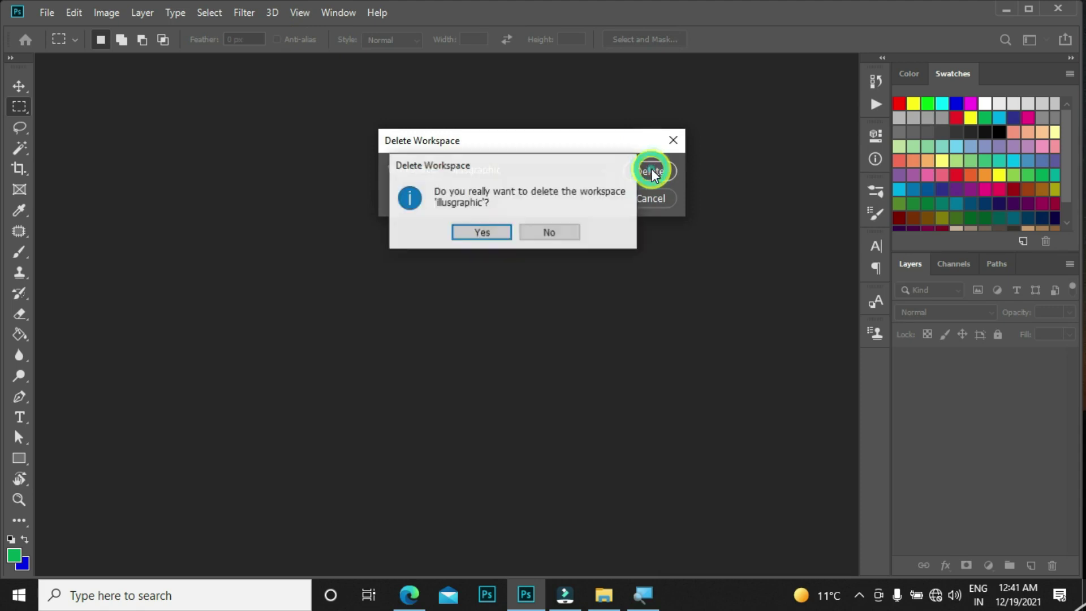
click(478, 232)
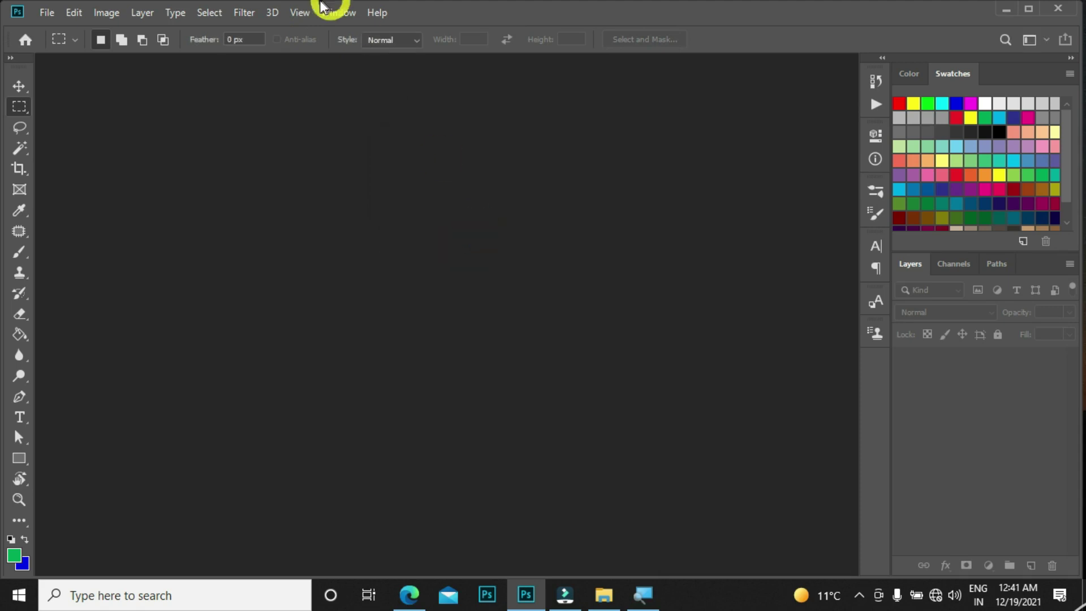
Step: Switch to the Essentials (Default) workspace
click(337, 11)
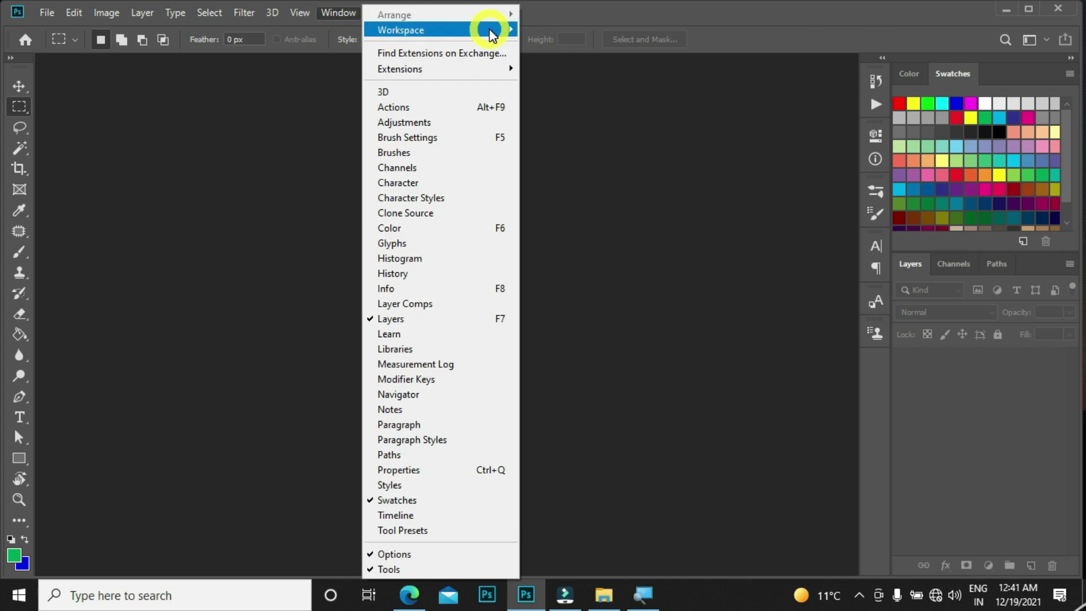
mouse_move(490, 34)
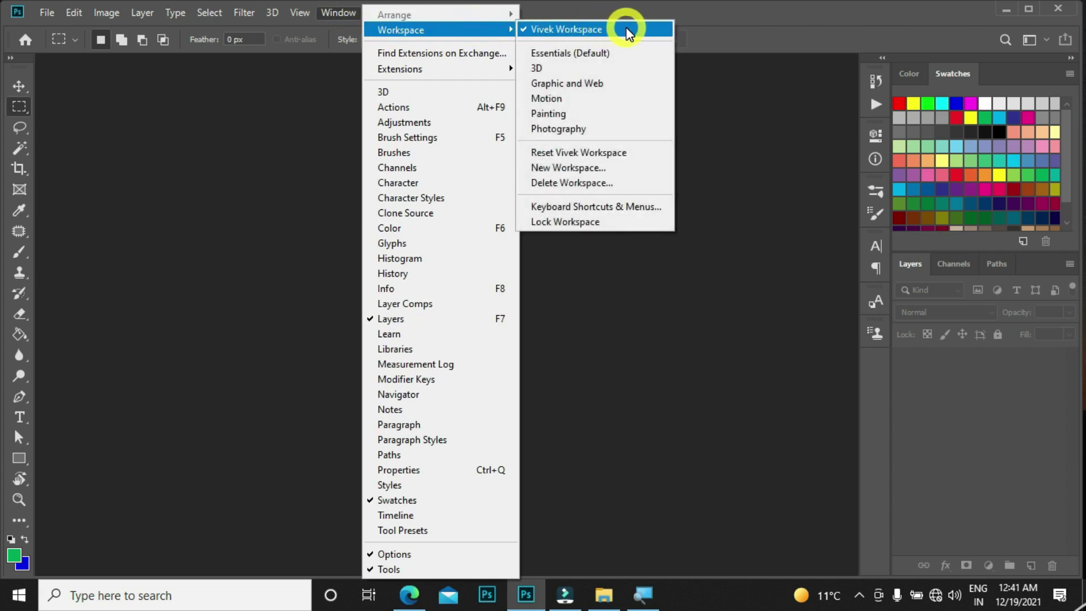
click(612, 53)
click(347, 12)
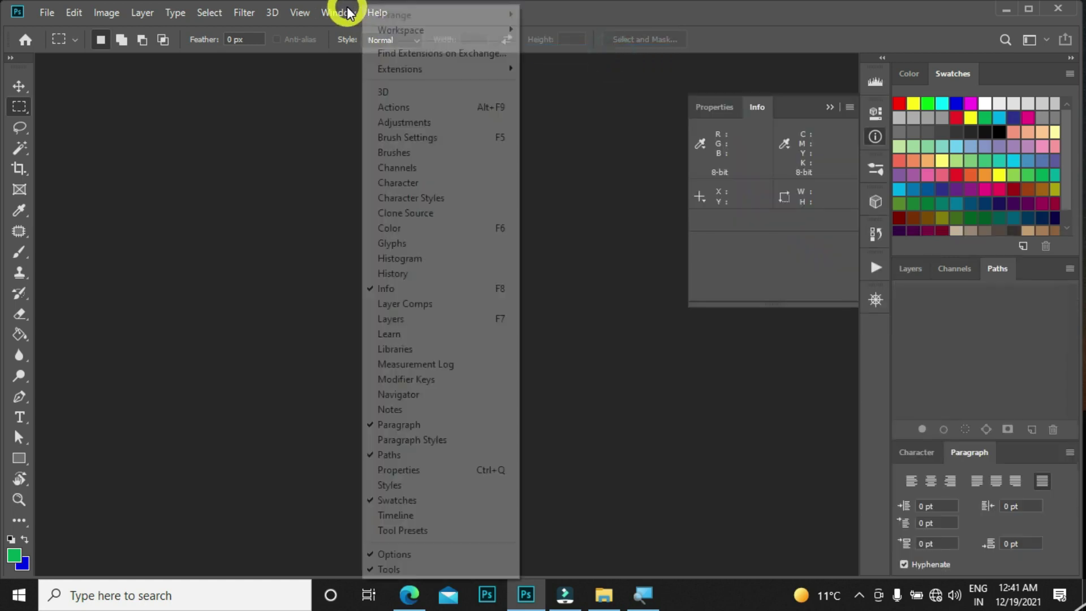
click(428, 30)
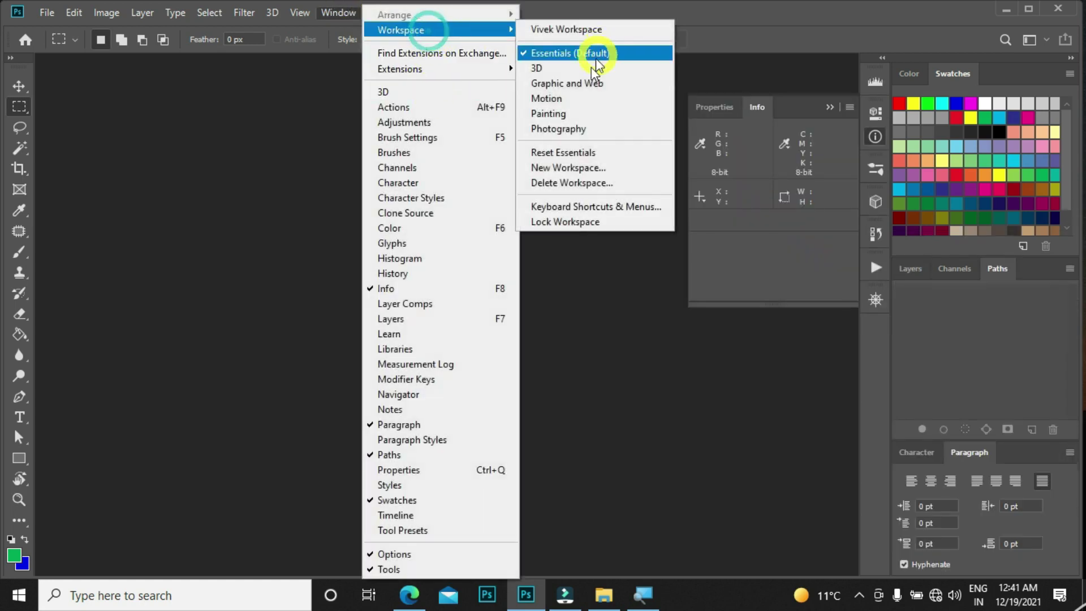
click(584, 182)
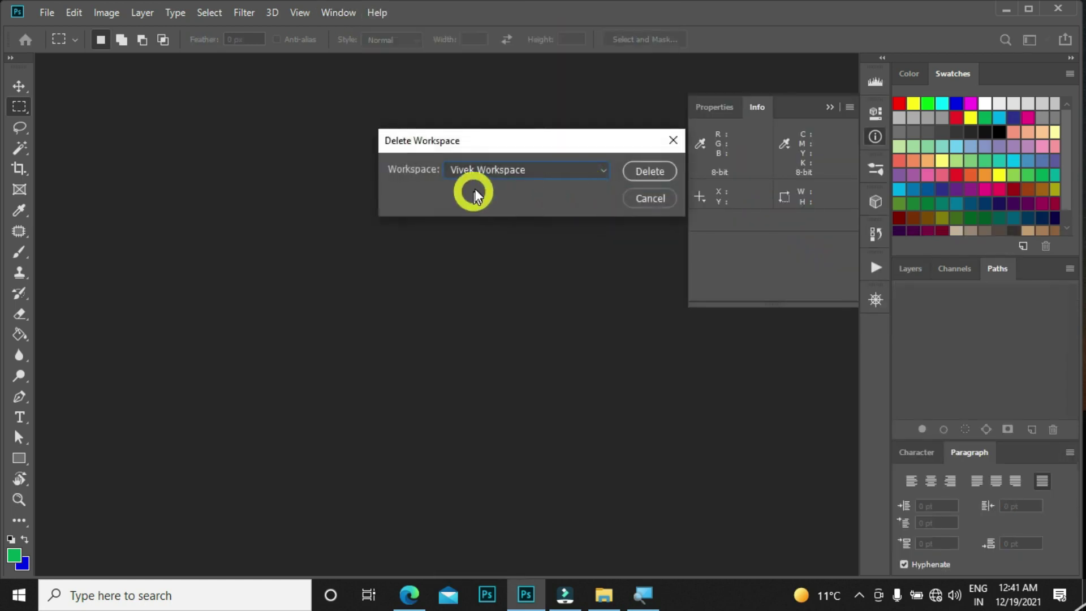
click(638, 198)
Step: Switch from Essentials back to the remaining custom workspace
click(334, 12)
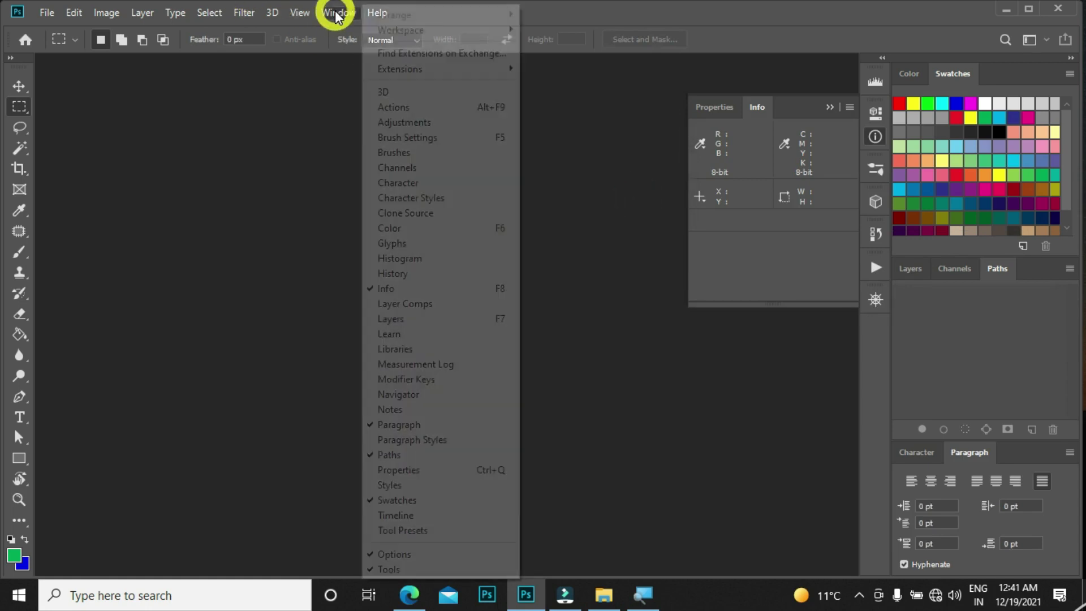
mouse_move(400, 30)
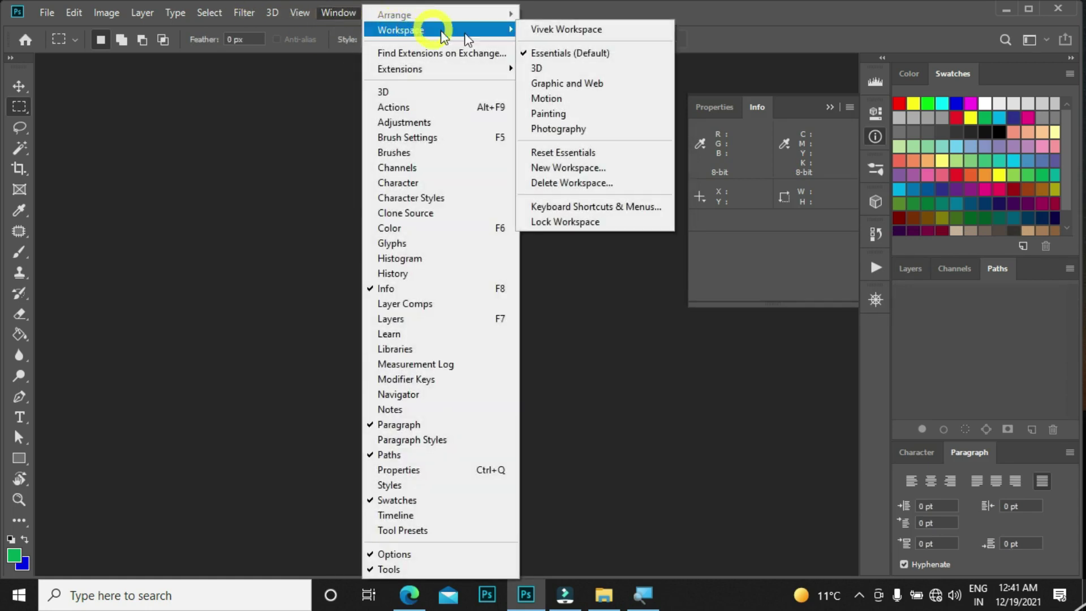
click(574, 30)
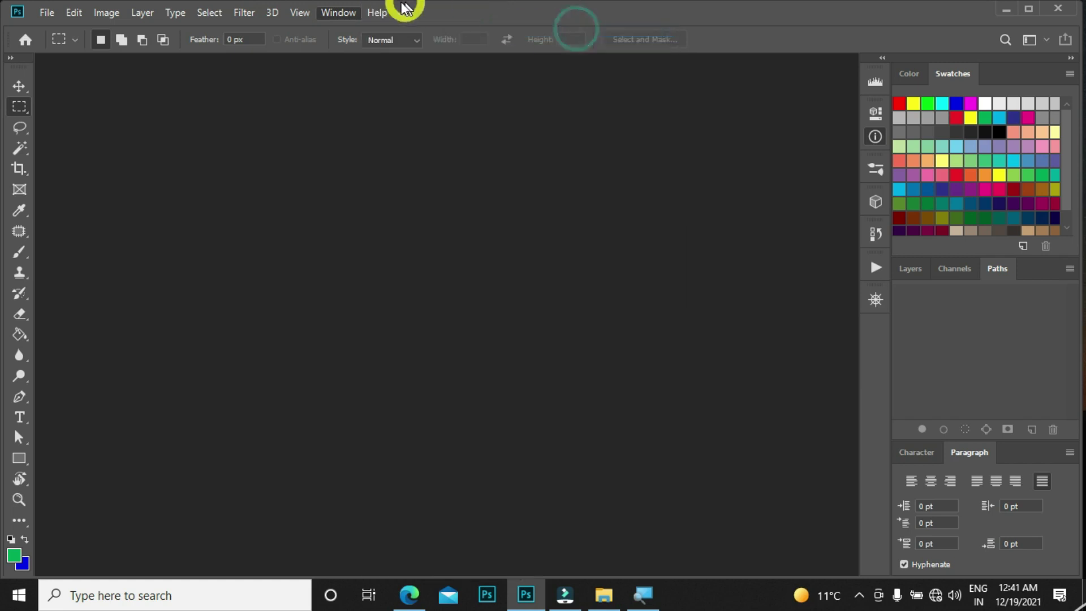
Step: Switch from the custom workspace to the Essentials (Default) workspace
click(349, 14)
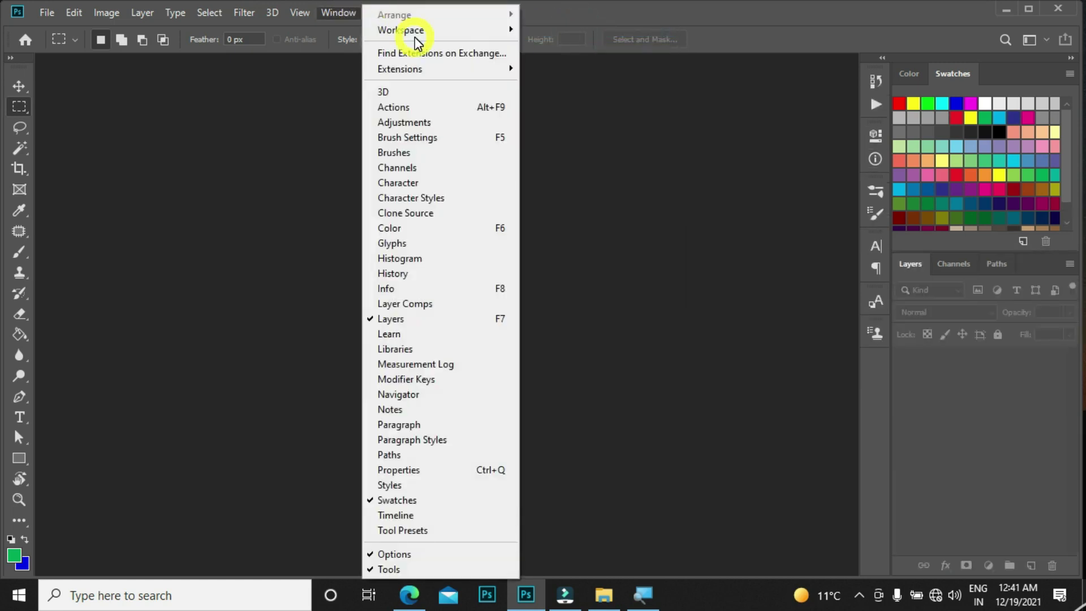
mouse_move(411, 30)
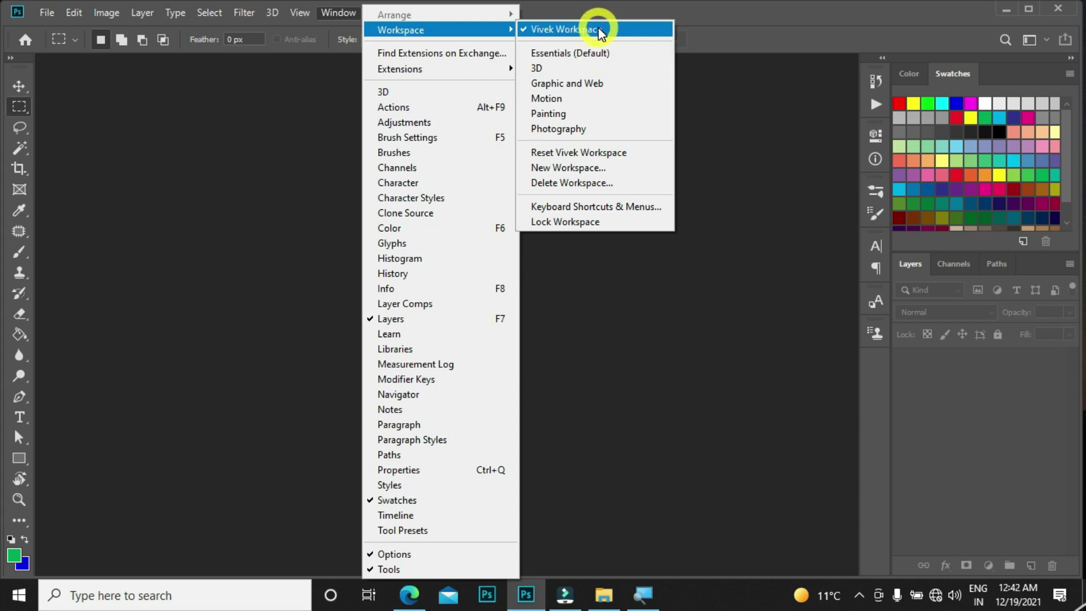
click(569, 53)
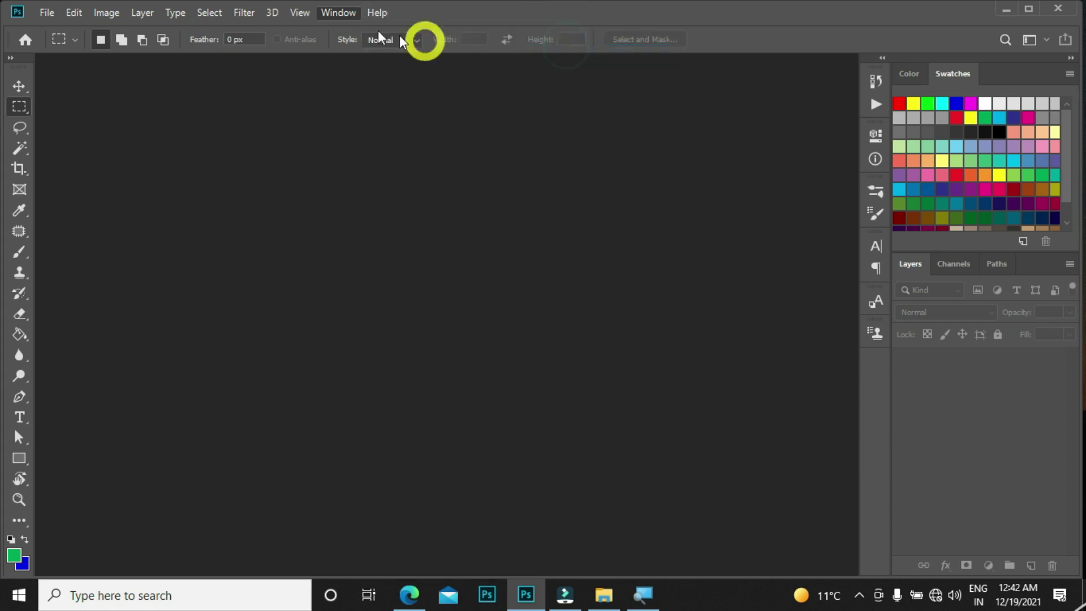
click(338, 12)
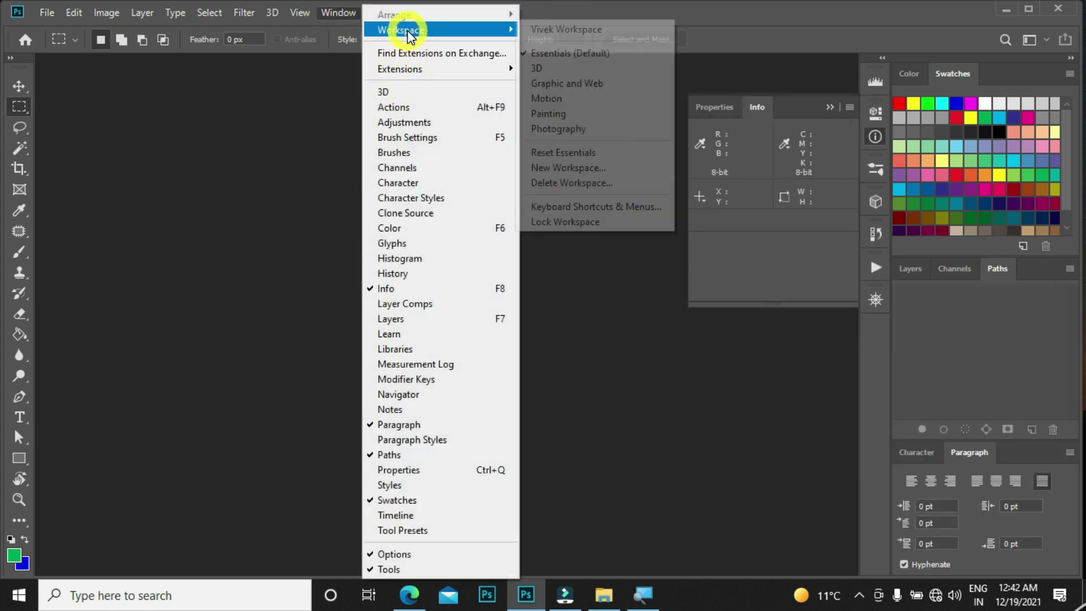
click(562, 182)
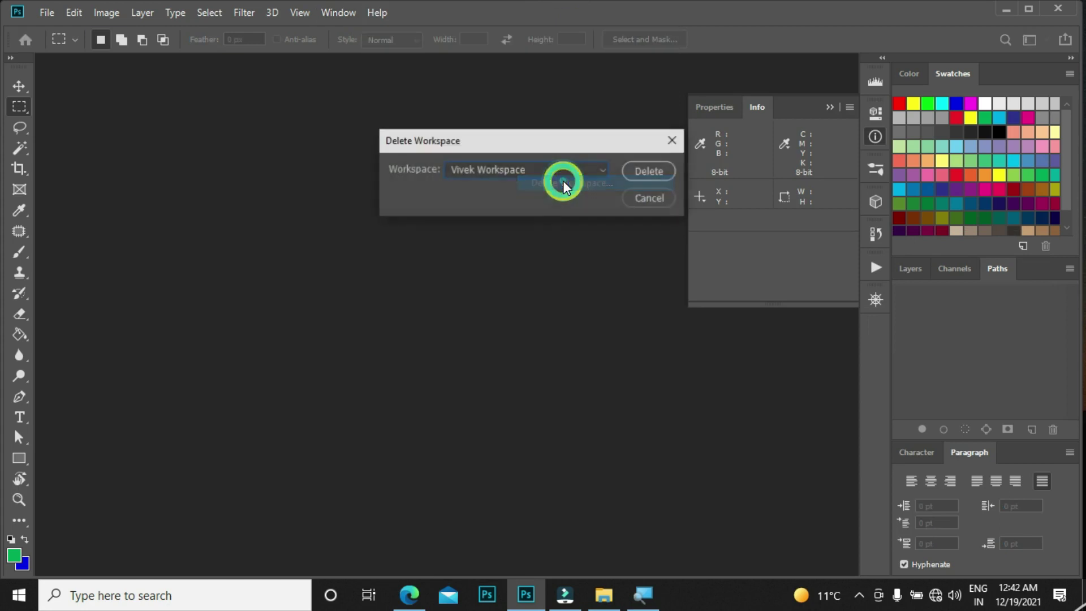
click(653, 193)
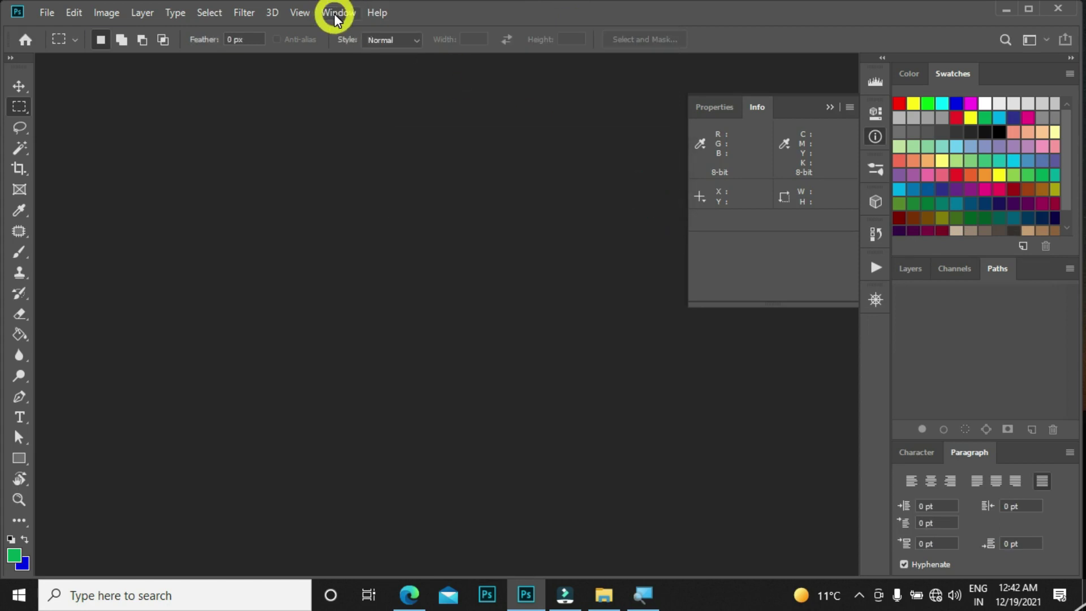
Step: Collapse the expanded Info panel to its icon and look over the available workspaces and workspace commands
click(831, 109)
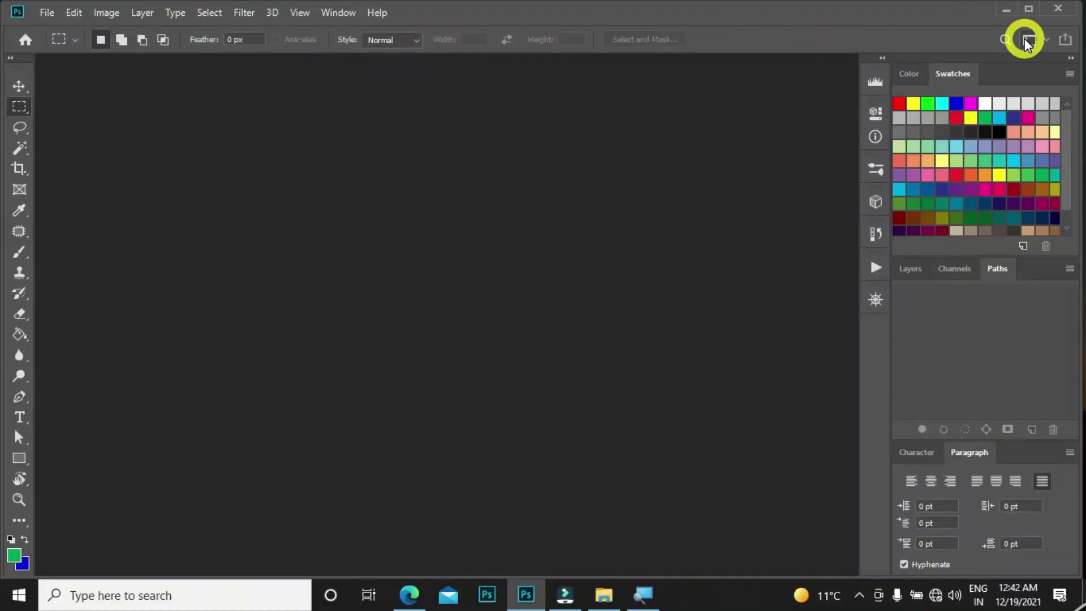
click(1028, 39)
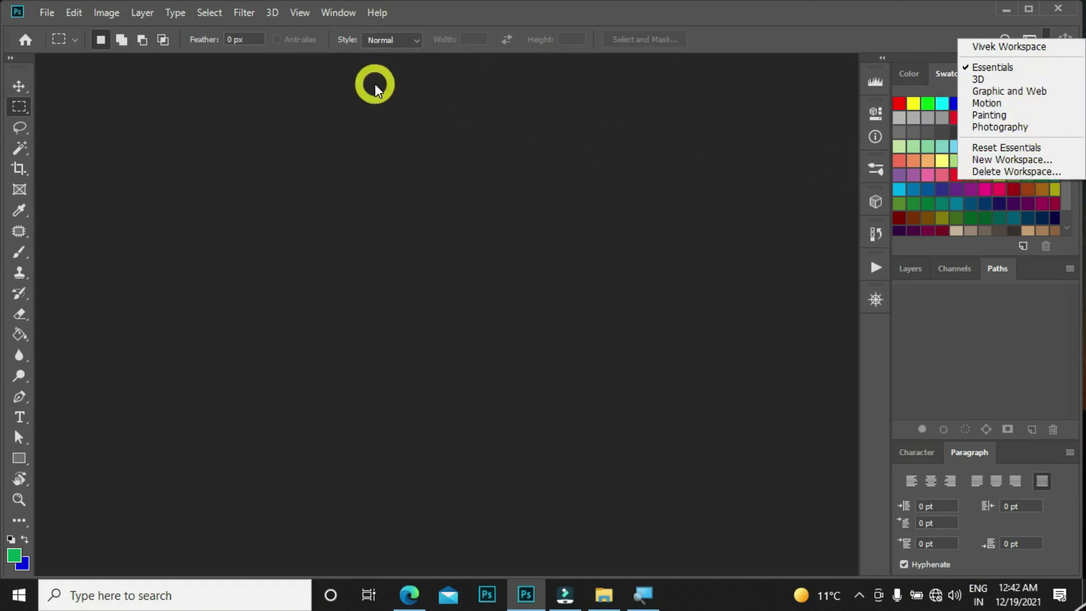
click(702, 169)
click(340, 14)
mouse_move(407, 30)
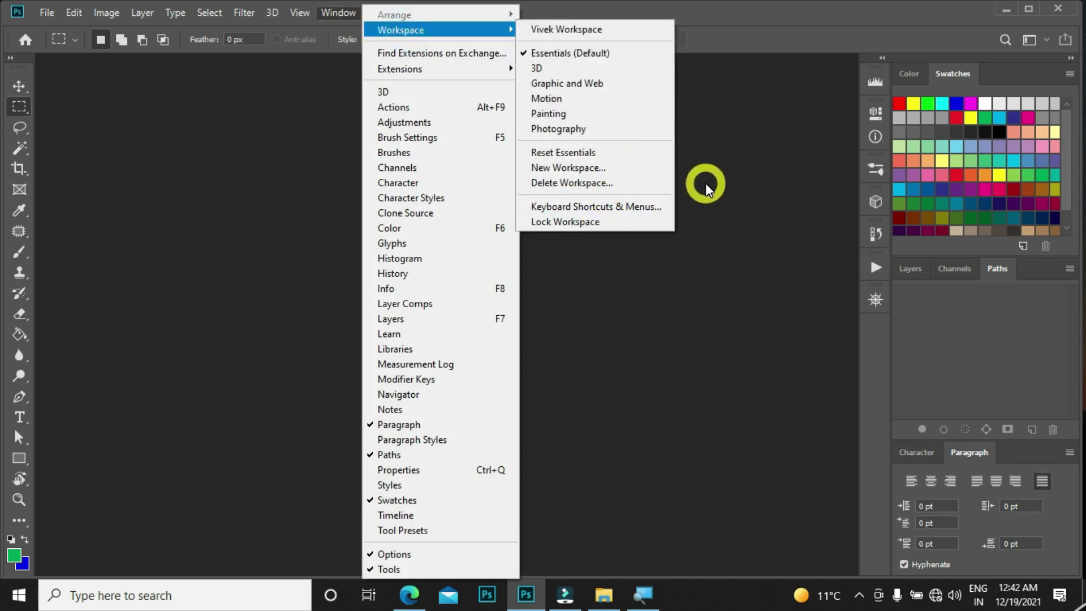
click(708, 157)
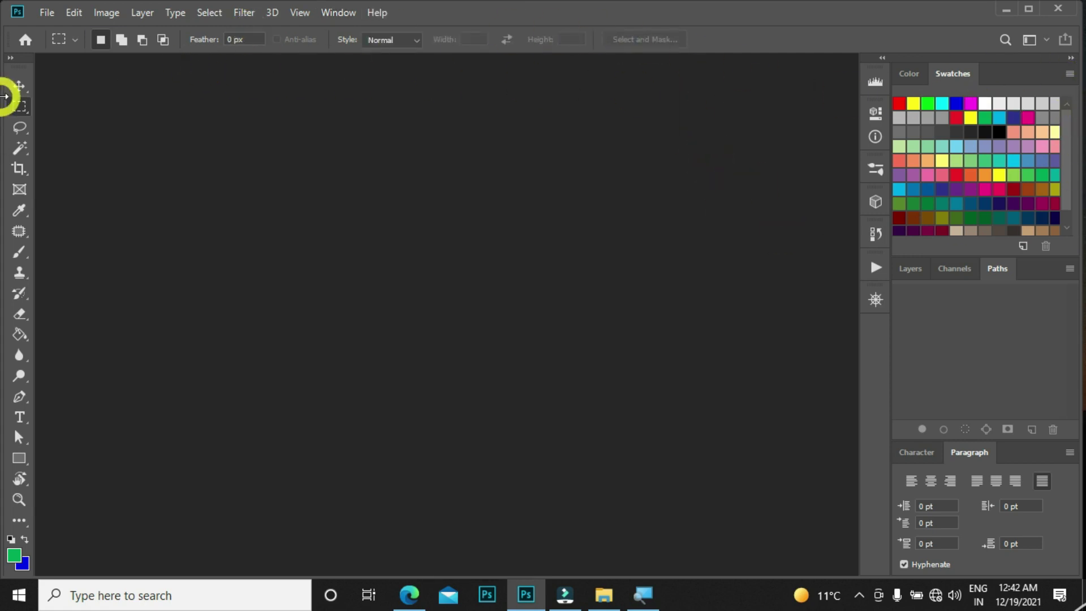
Step: Undock the Tools panel as a floating panel over the empty canvas area and close it
drag(26, 57, 222, 143)
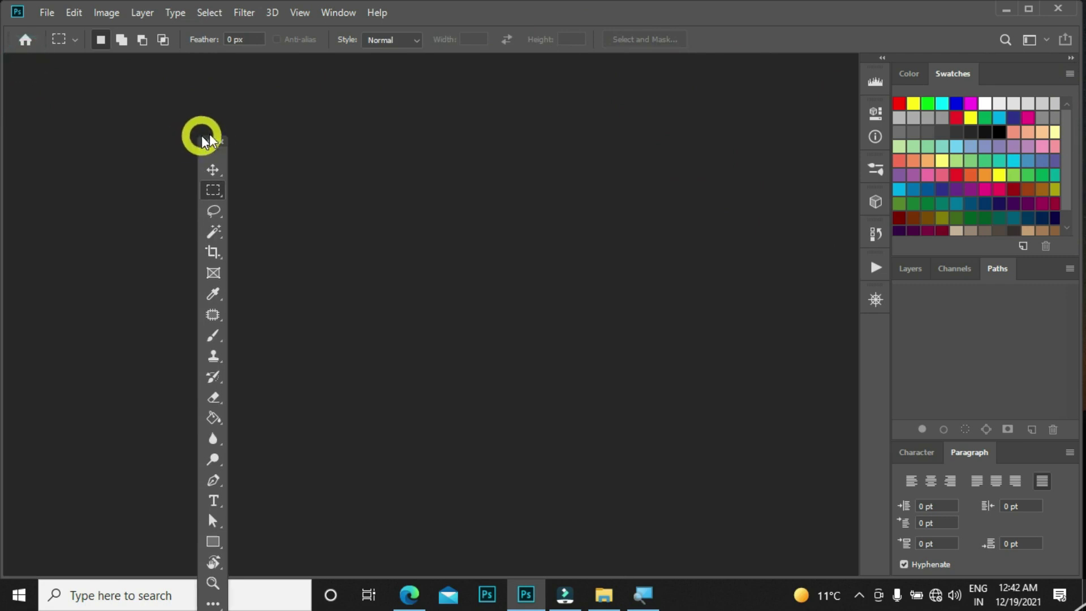
click(221, 141)
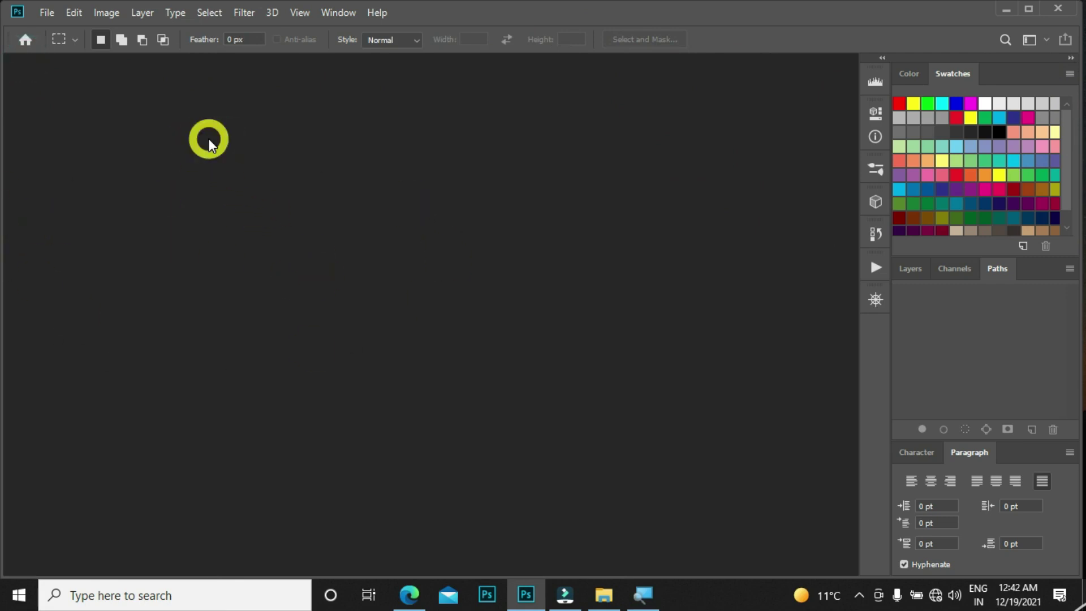
Step: Show the closed Tools panel again and dock it back in its original place as a single column
click(339, 13)
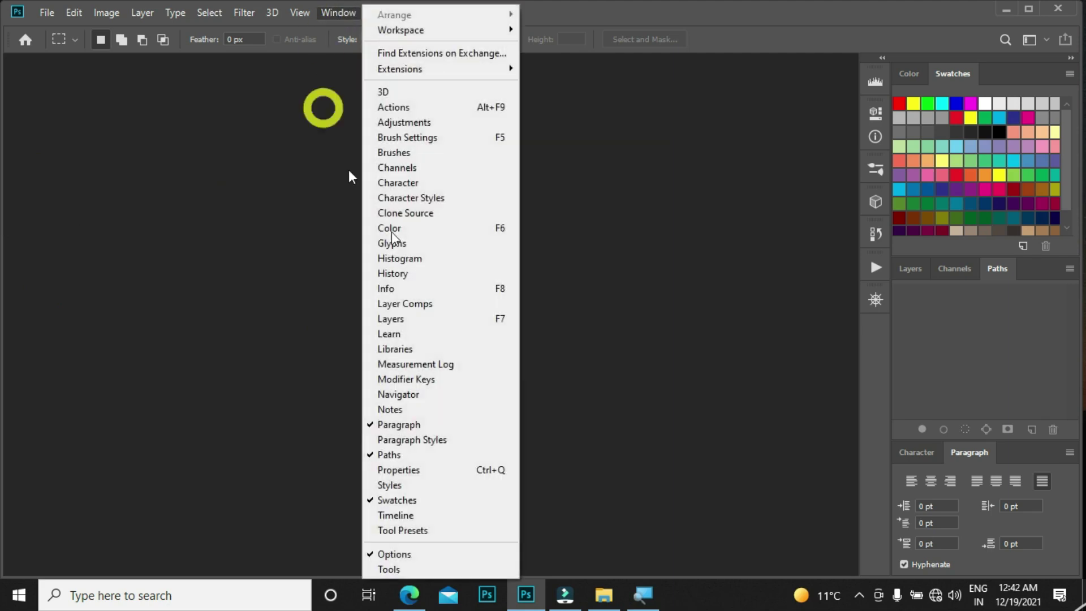
click(392, 569)
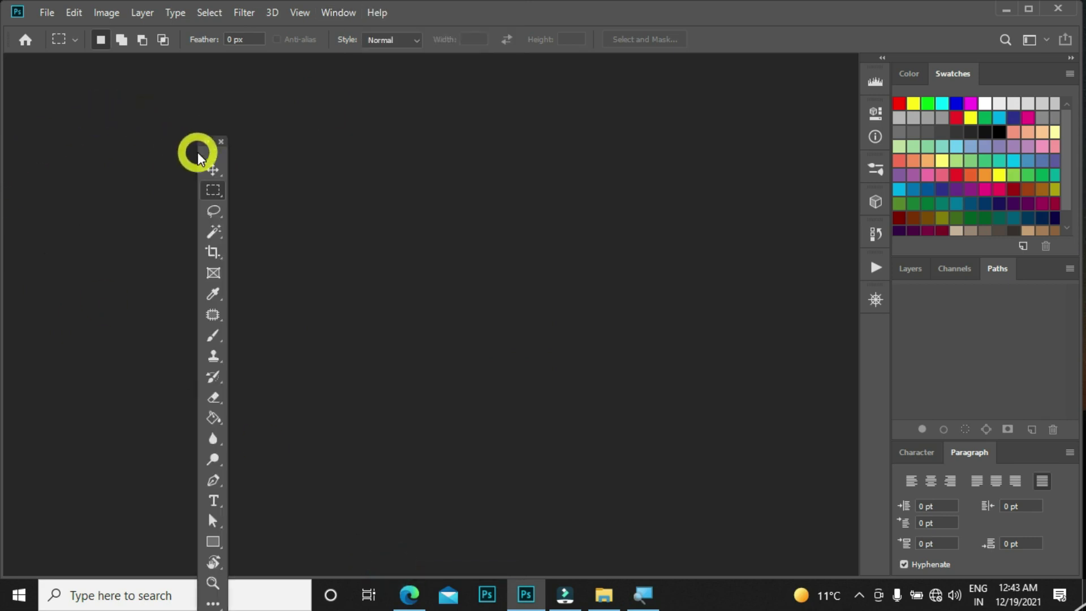
drag(208, 152, 15, 67)
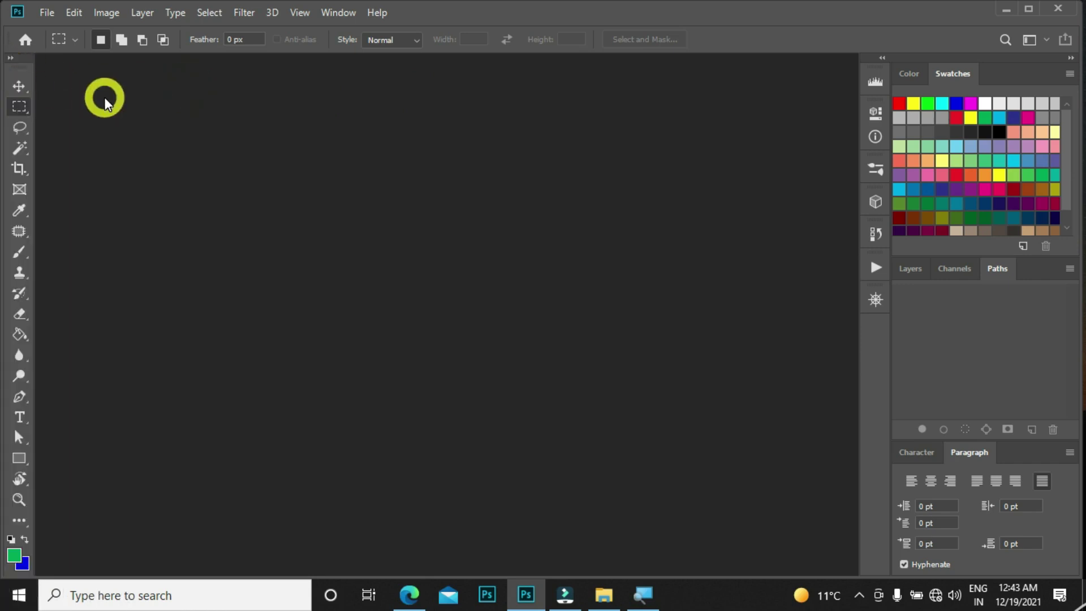
click(11, 58)
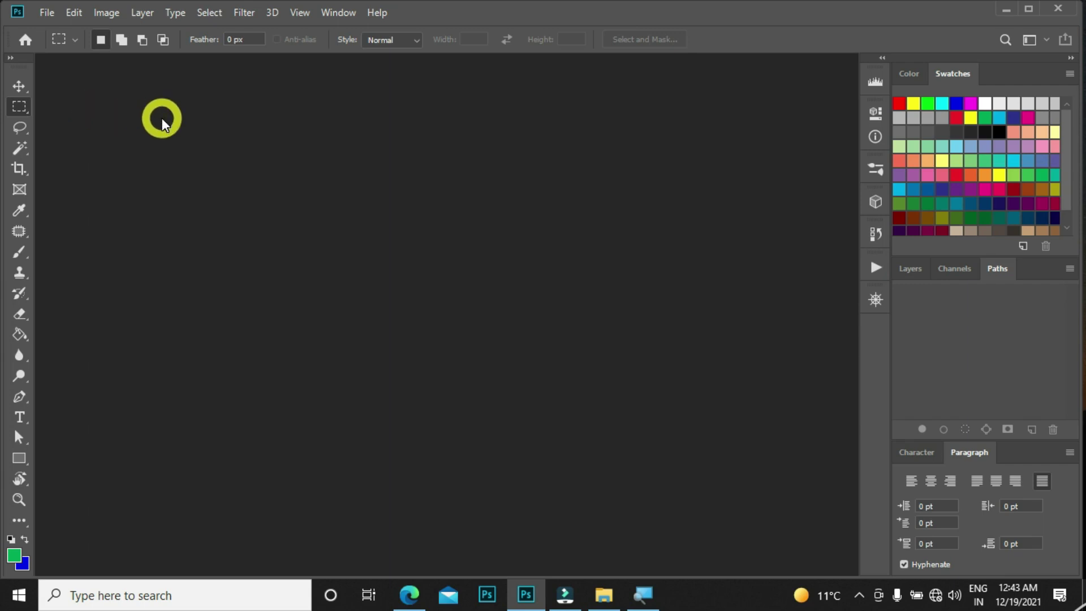
Step: Hide all panels, including the Tools panel and options bar, and show them again several times
key(Tab)
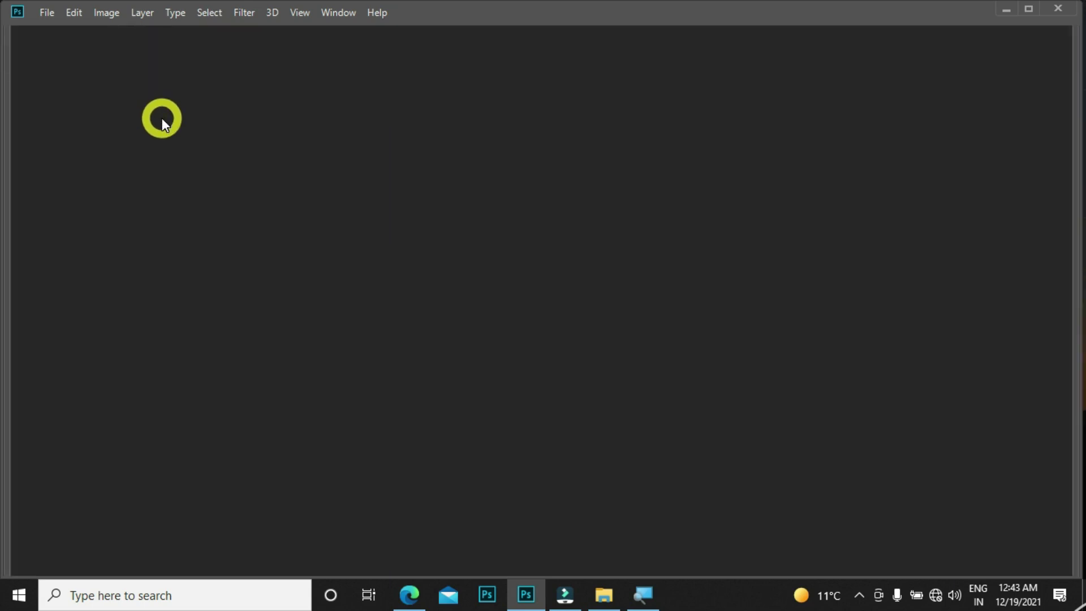
mouse_move(1074, 175)
key(Tab)
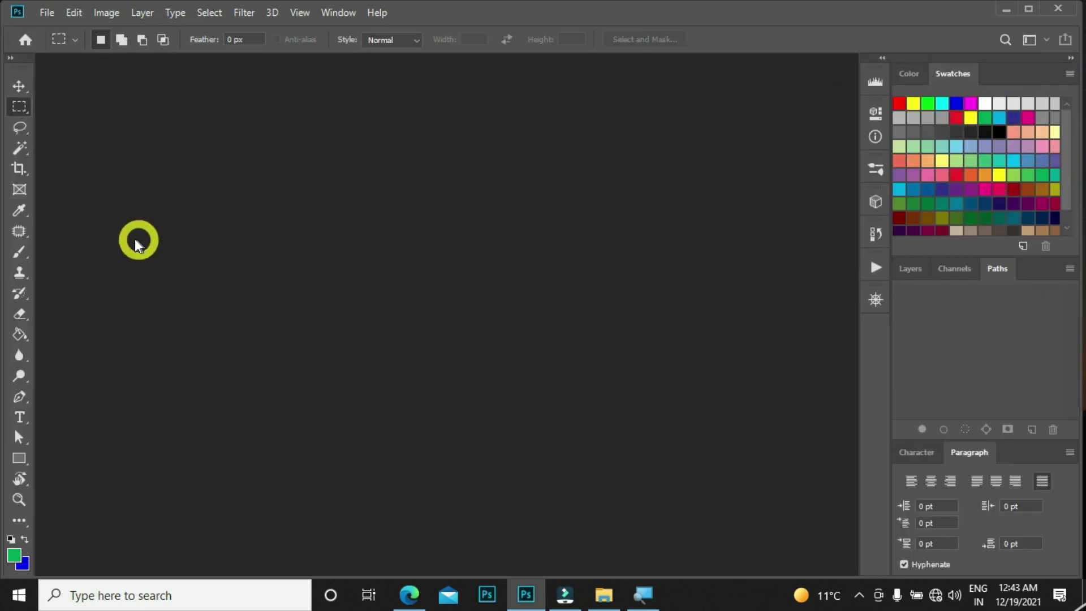
key(Tab)
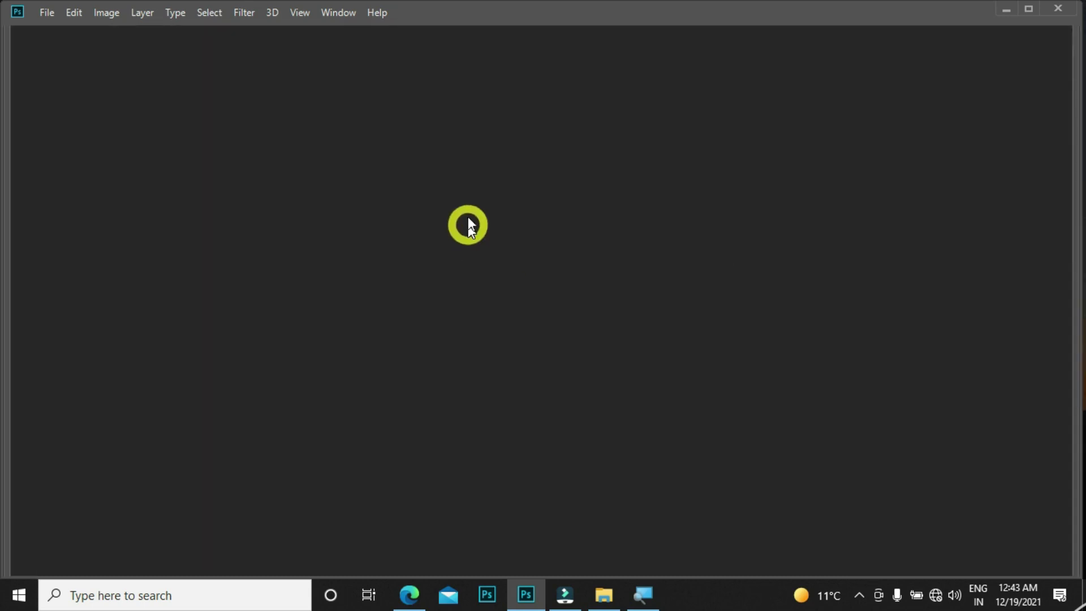
key(Tab)
key(Tab)
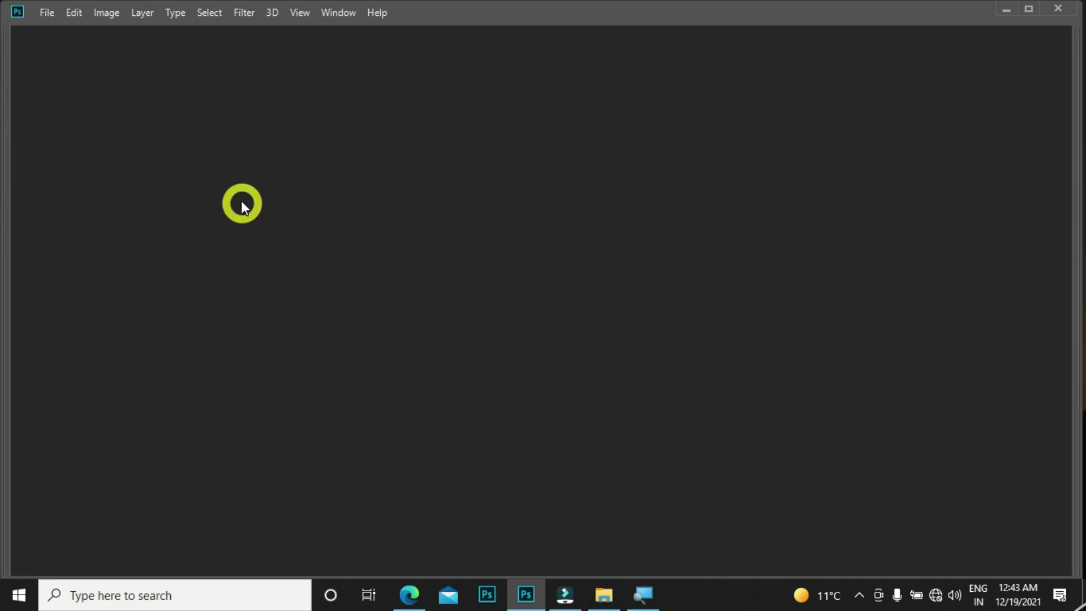
key(Tab)
key(Tab)
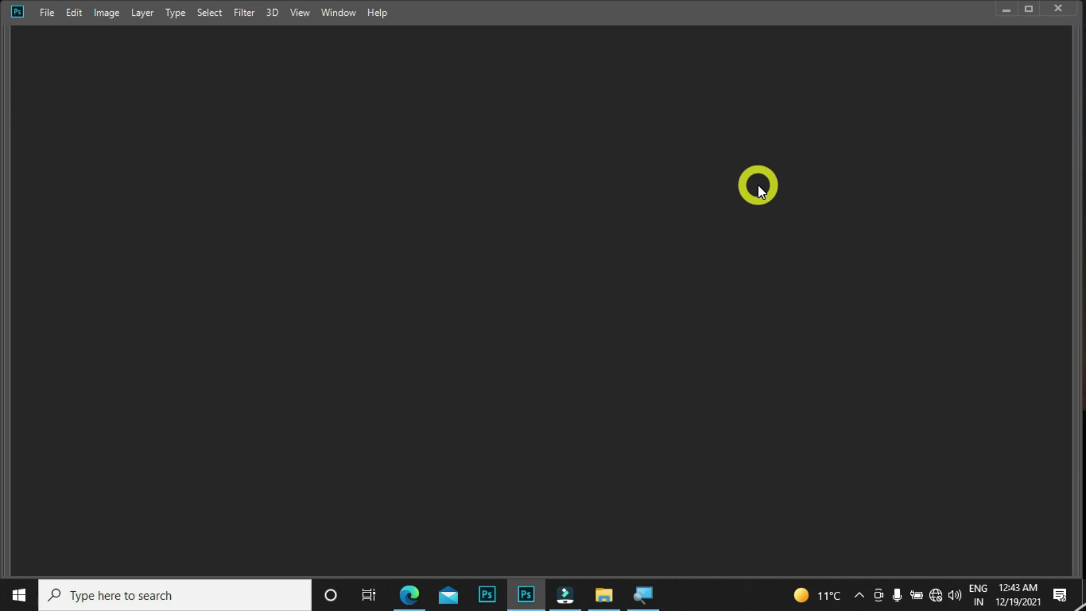
key(Tab)
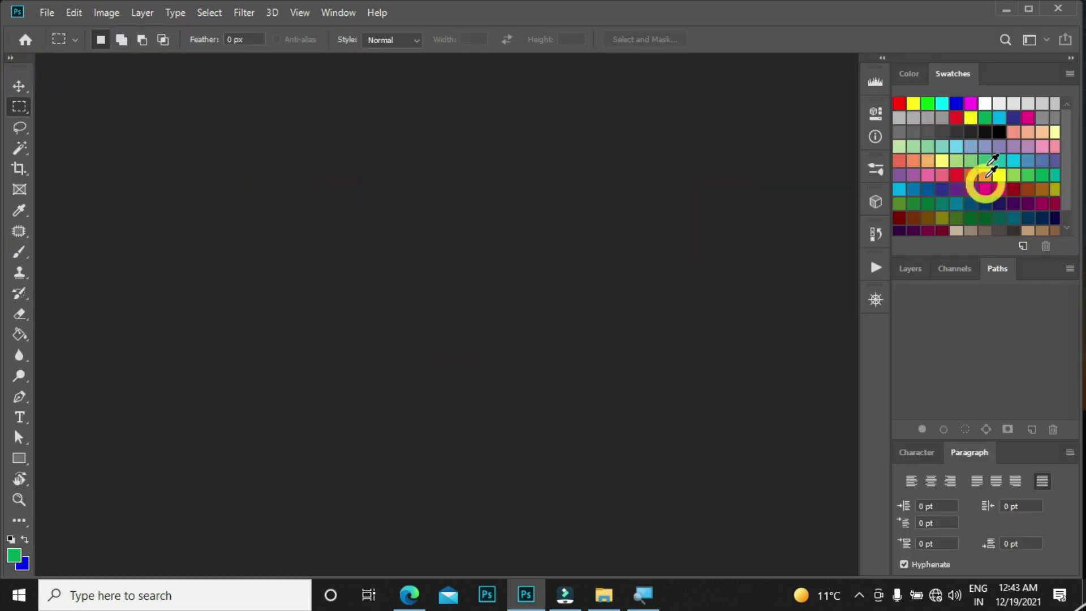
key(Tab)
key(Tab)
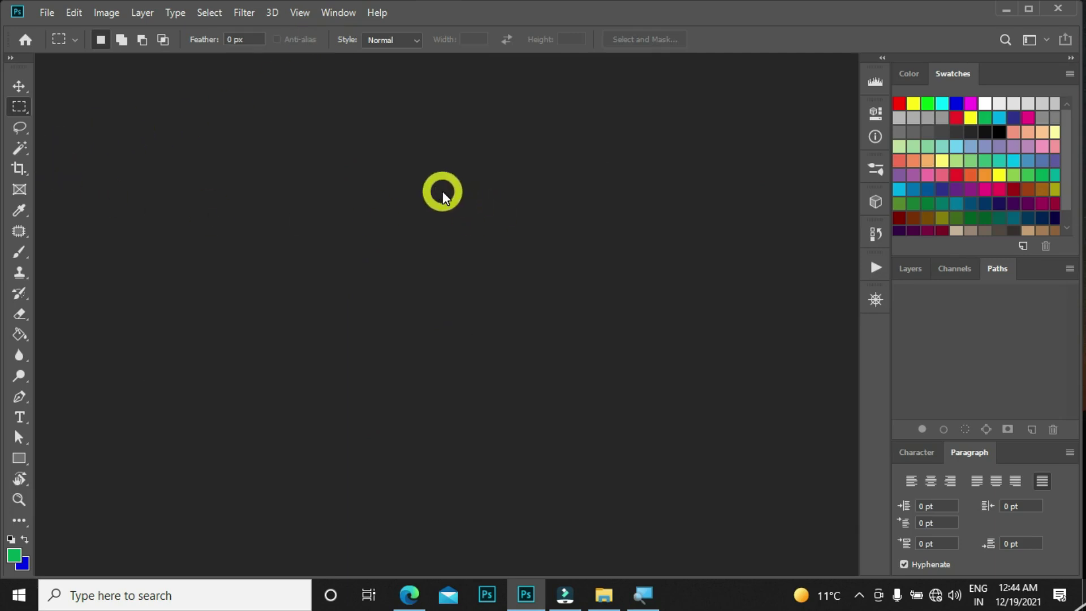
key(Tab)
key(Tab)
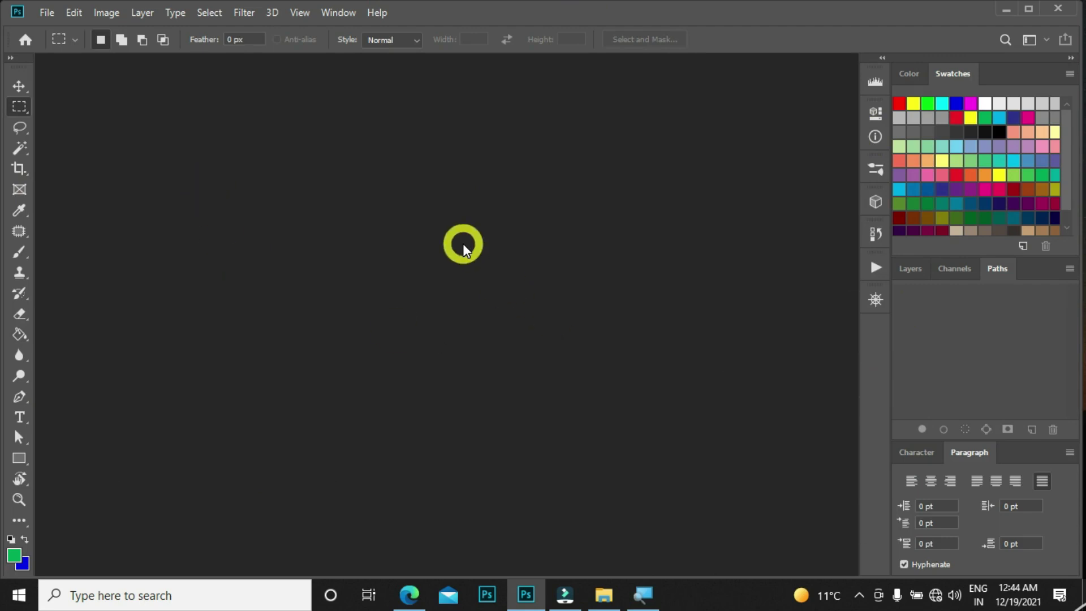
key(Tab)
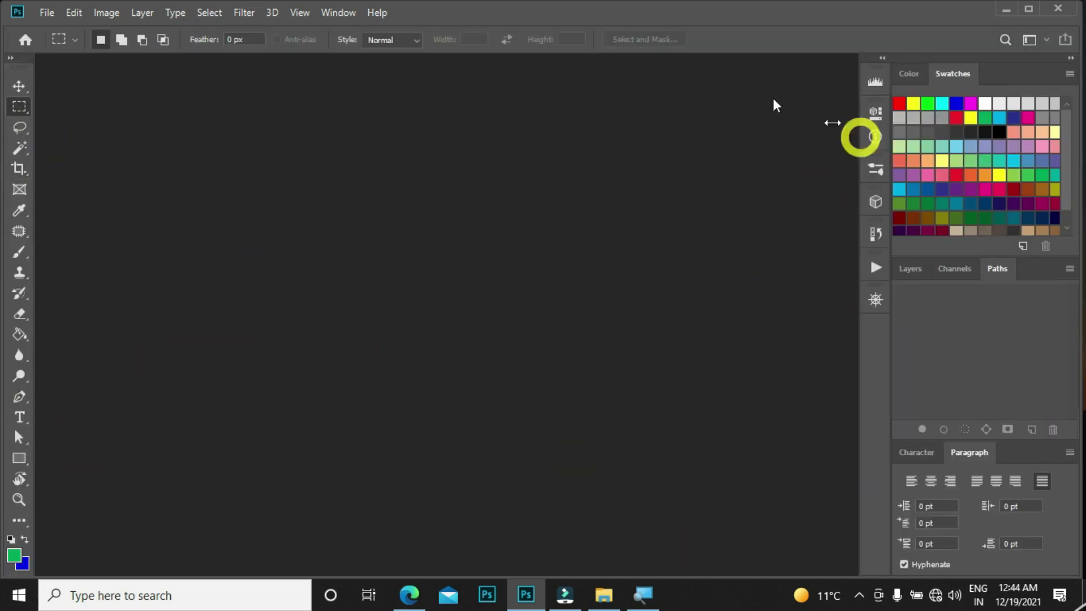
Step: Hide all panels and bring back only the Tools panel
click(337, 12)
click(337, 13)
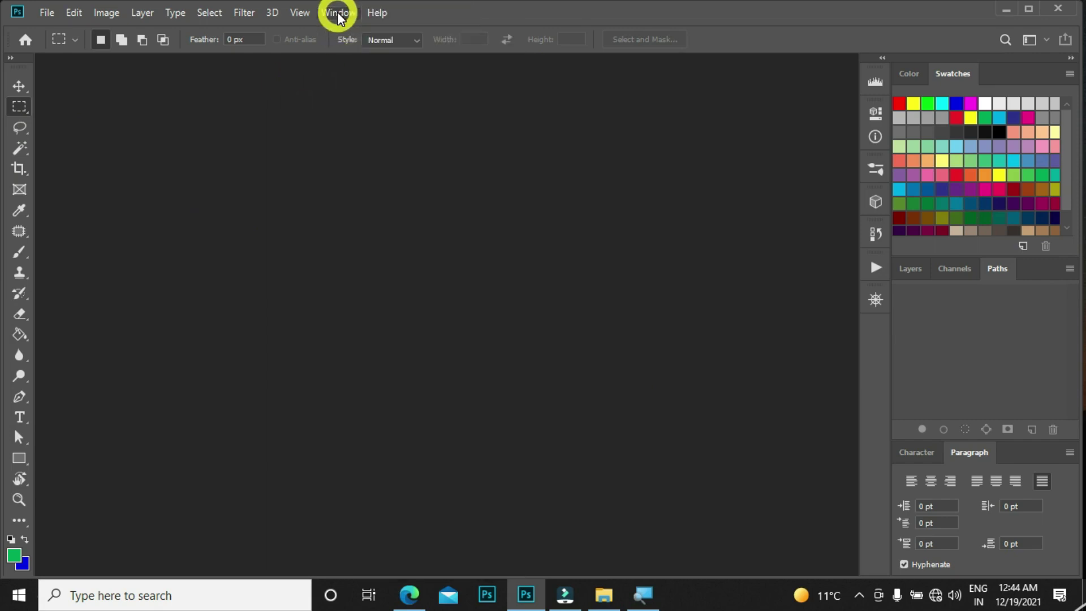
key(Tab)
click(337, 13)
click(395, 568)
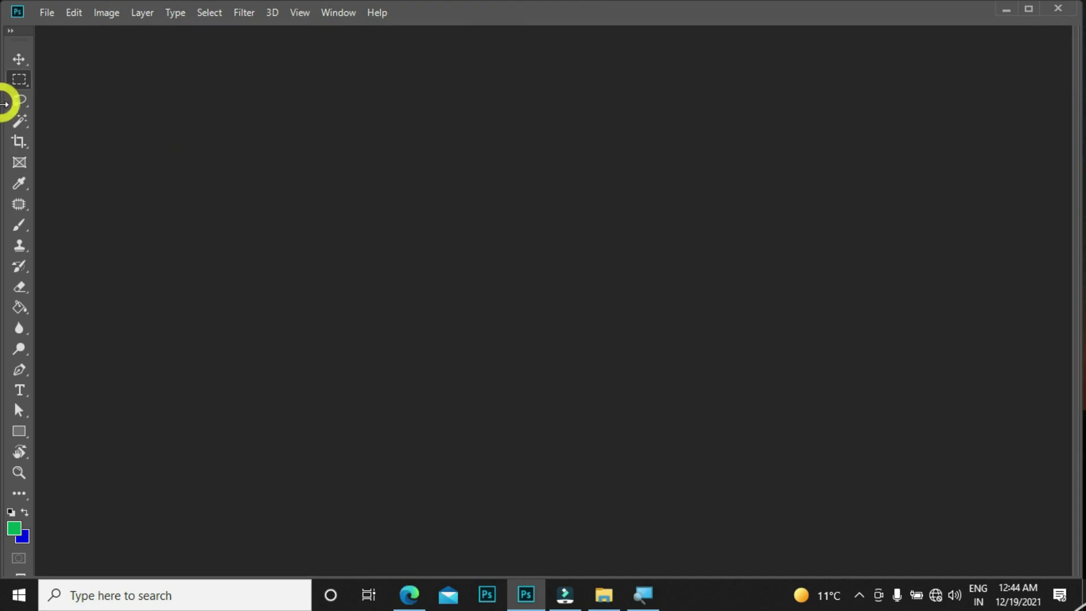
Step: Check which panels are enabled and restore the options bar and all hidden panels
click(337, 13)
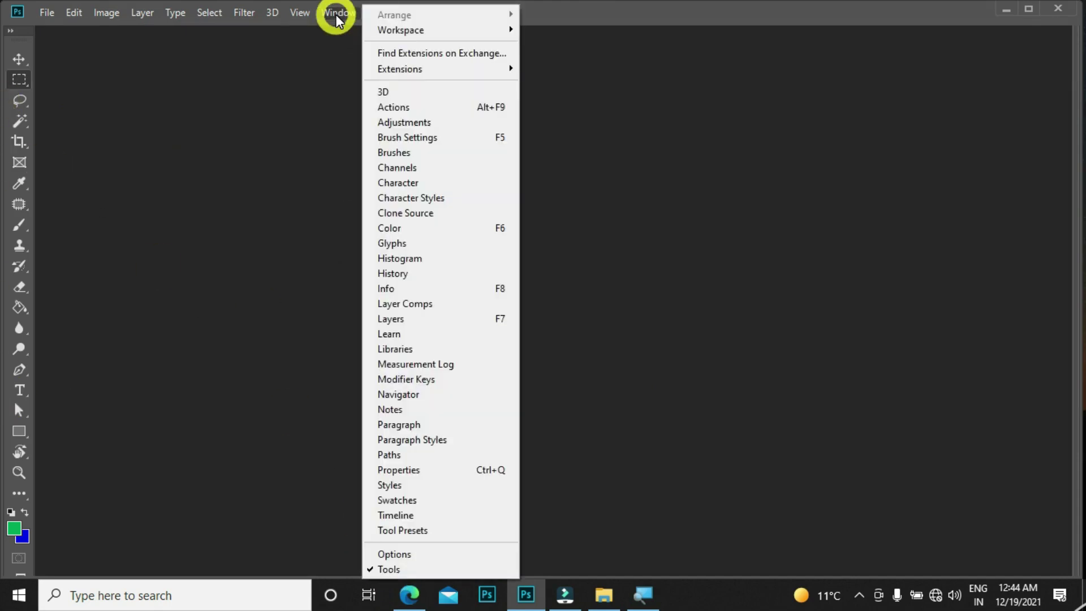
click(337, 16)
key(Tab)
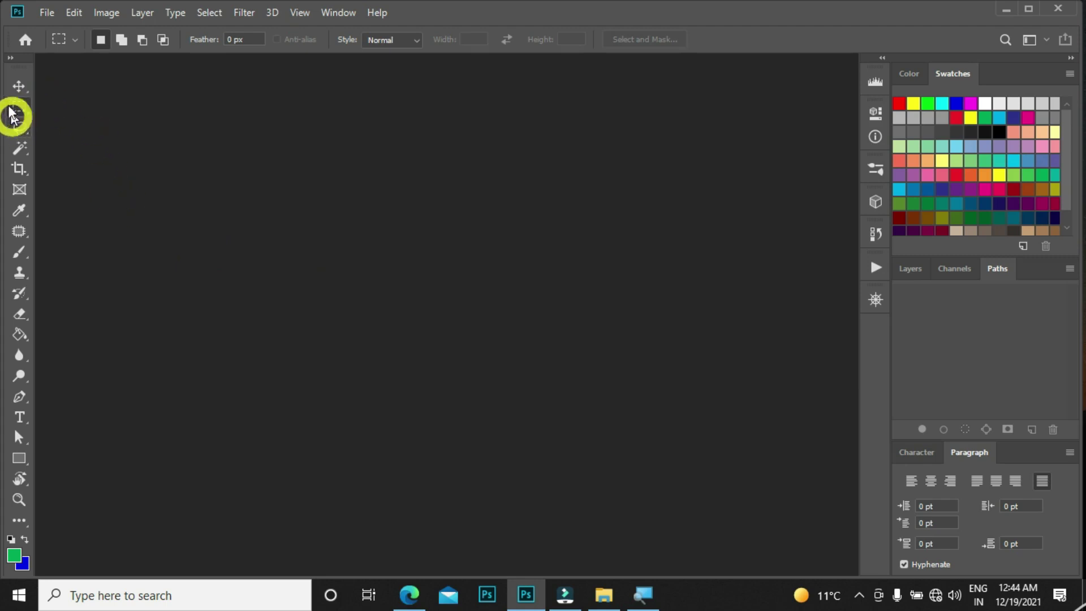
Step: Expand the Tools panel to two columns and back to one, and review the list of enabled panels
click(13, 58)
click(13, 58)
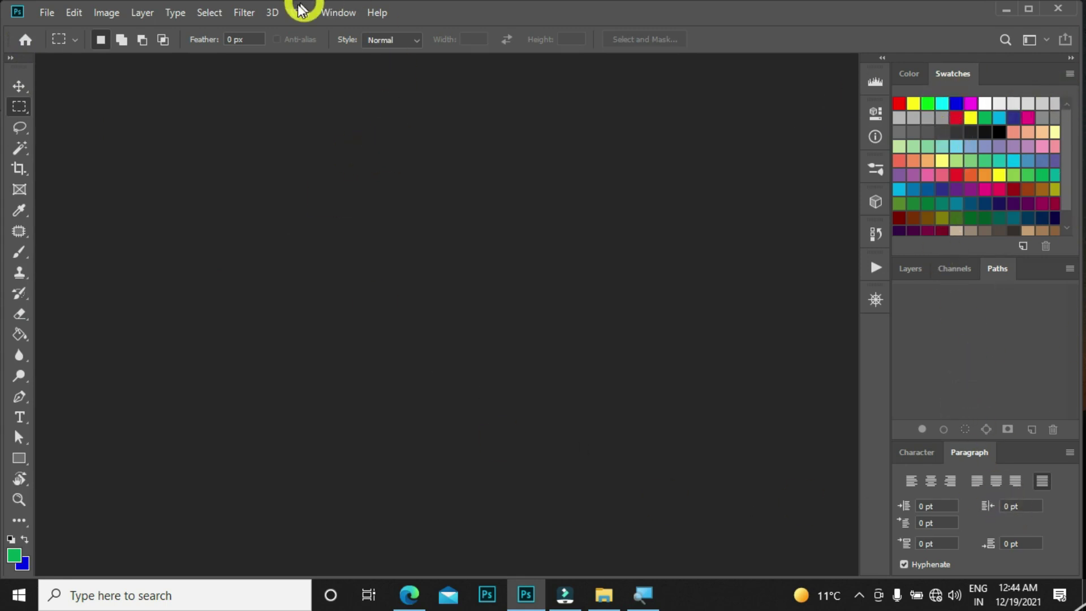
click(336, 13)
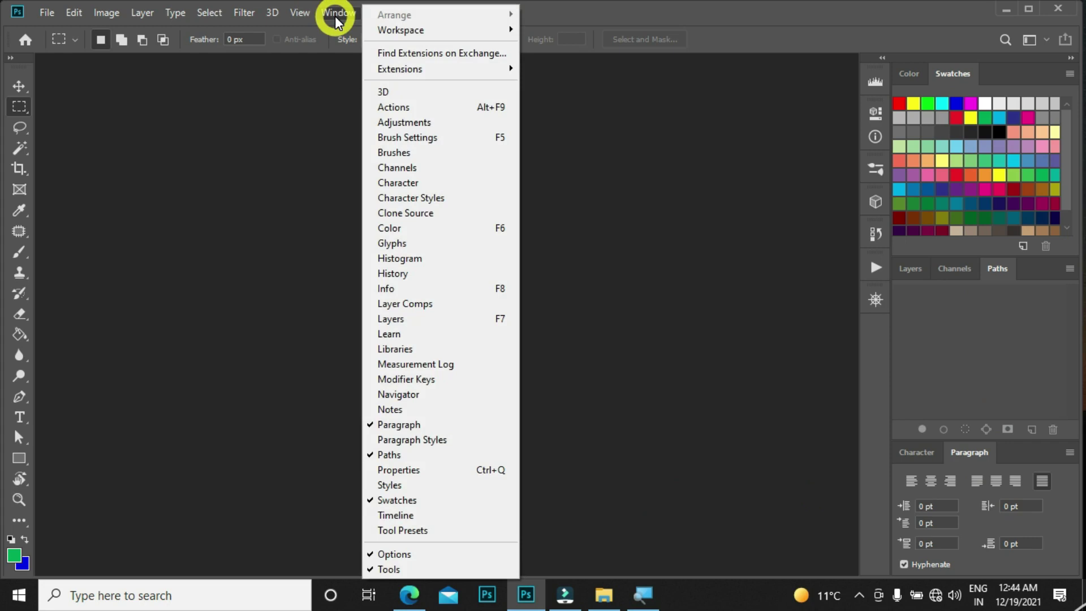
click(638, 131)
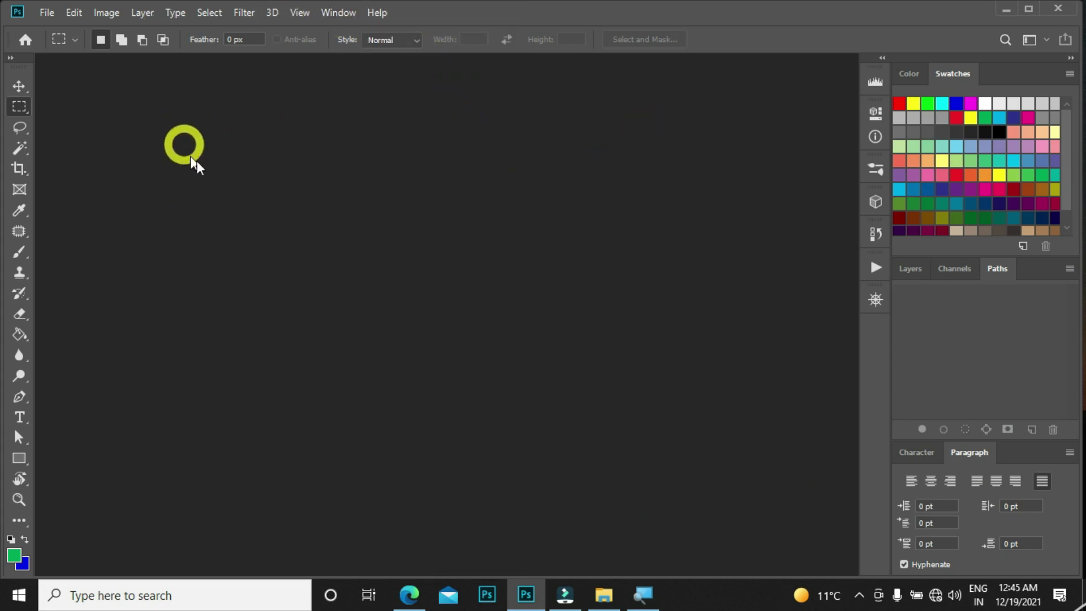
Step: Switch the Tools panel between two-column and single-column layout several times, ending with a single column
click(10, 59)
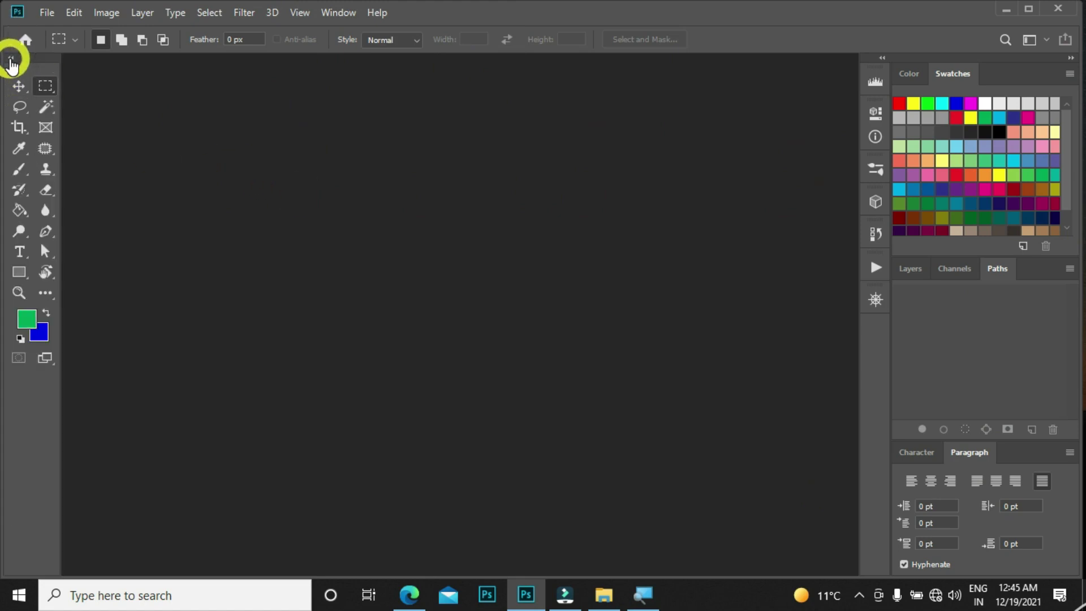
click(10, 59)
click(10, 59)
click(11, 59)
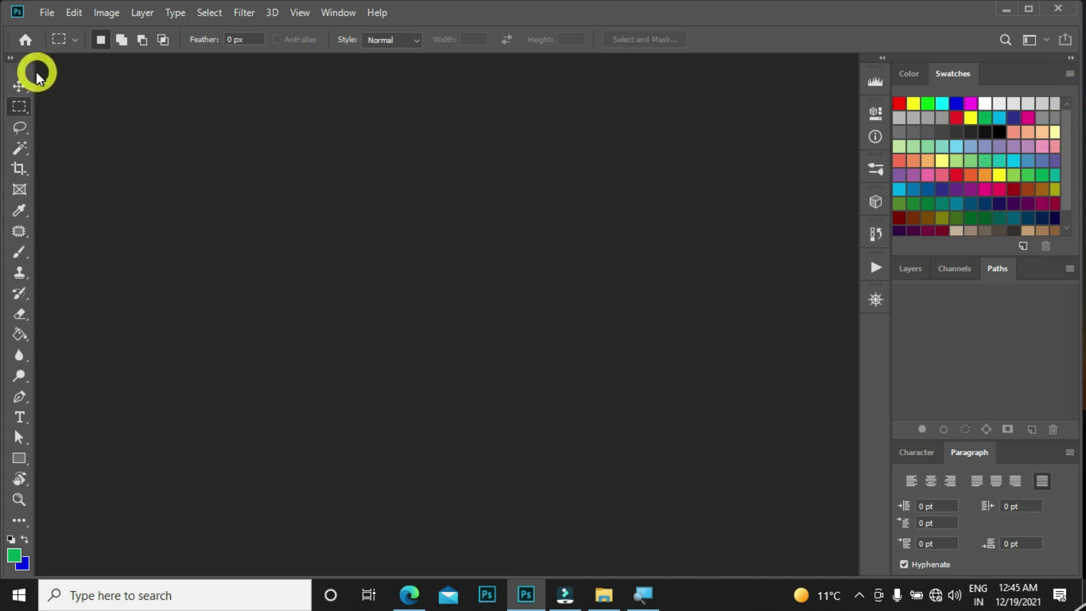
click(11, 59)
click(11, 59)
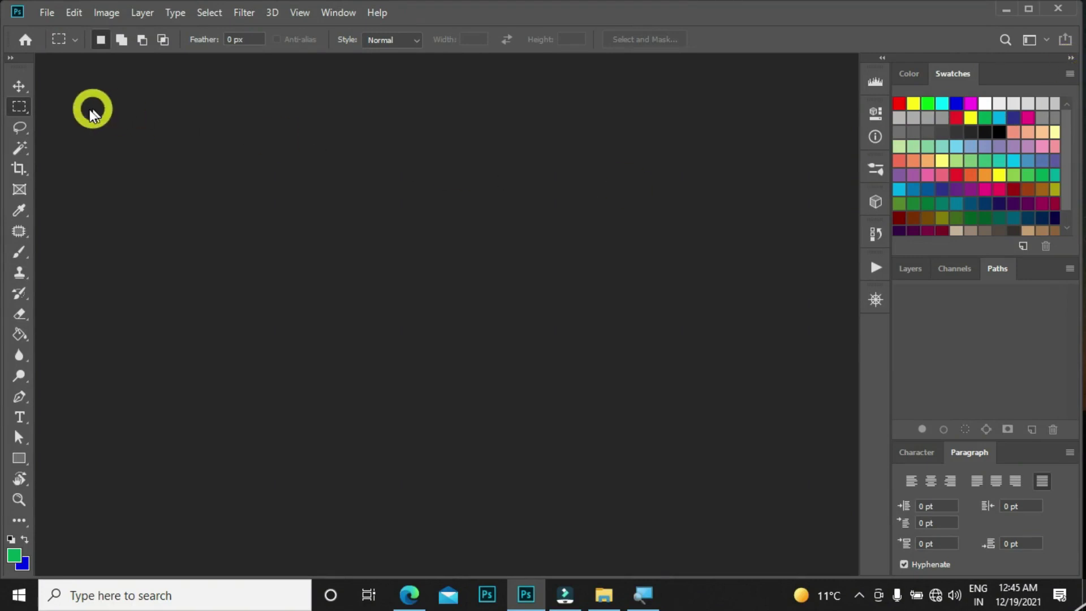
Step: Collapse the main panel dock to icons and expand it twice, then expand the neighbouring icon dock and collapse it again
click(1071, 60)
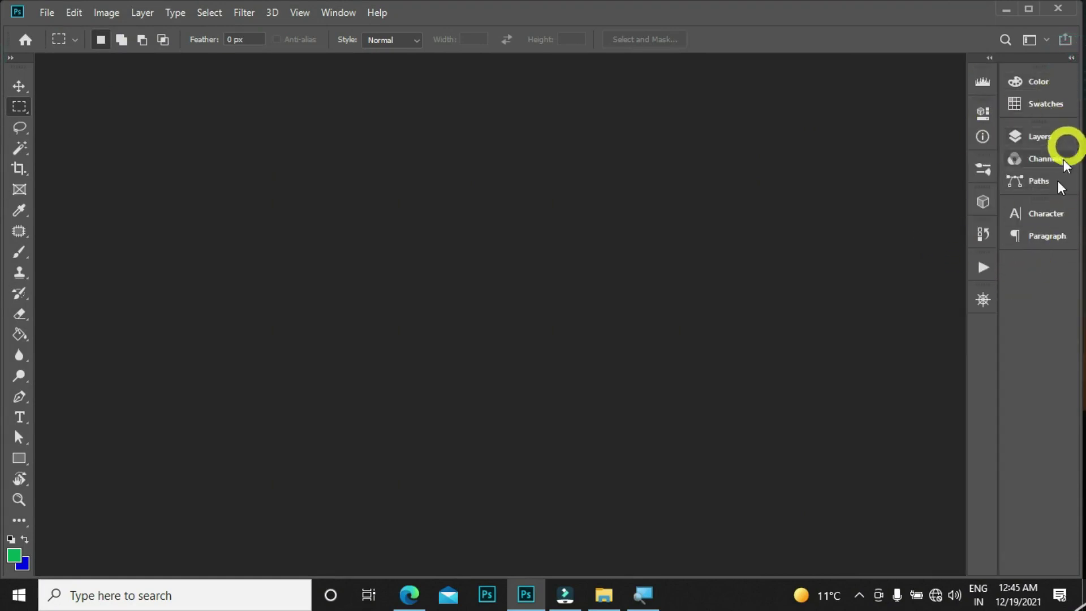
click(1071, 59)
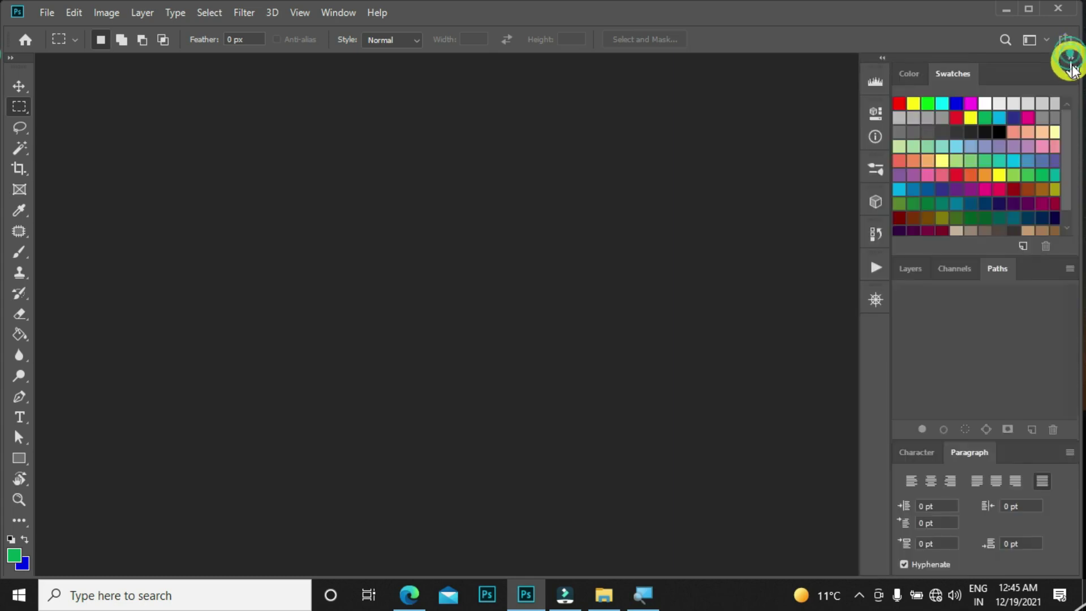
click(1071, 58)
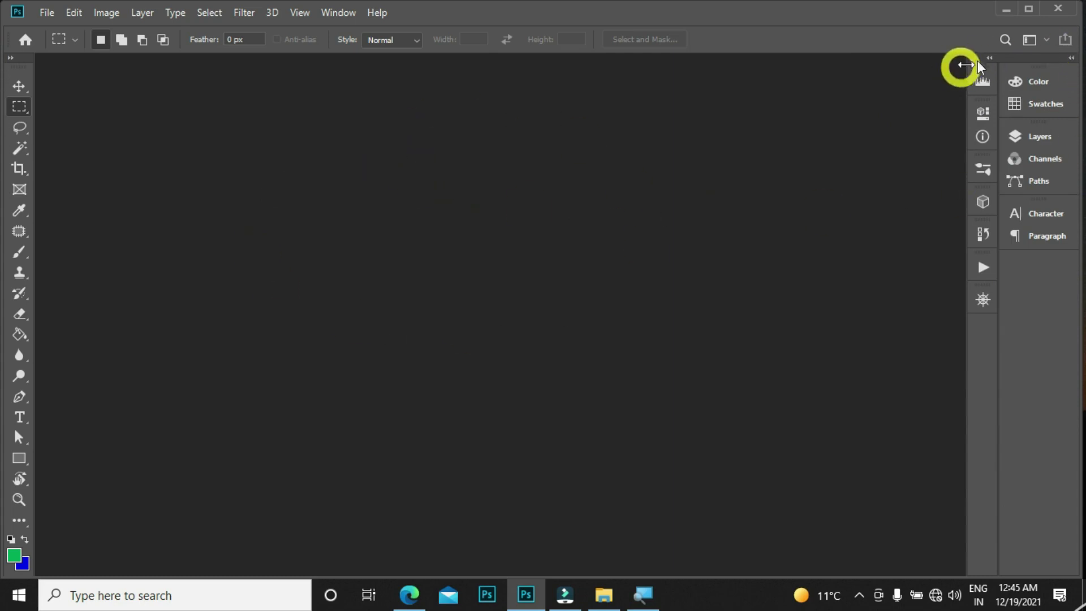
click(1072, 61)
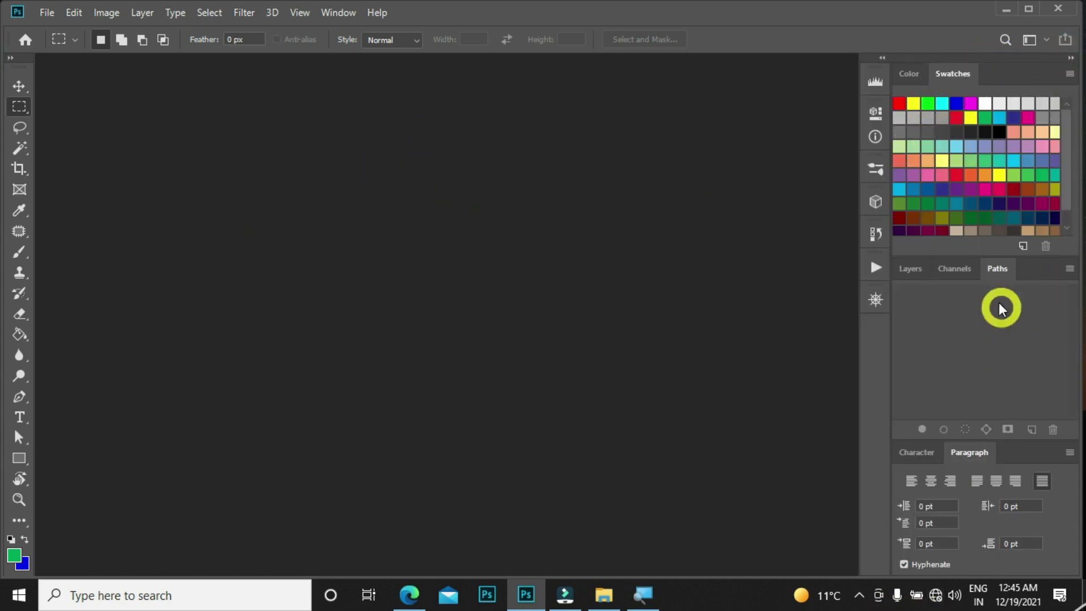
click(882, 58)
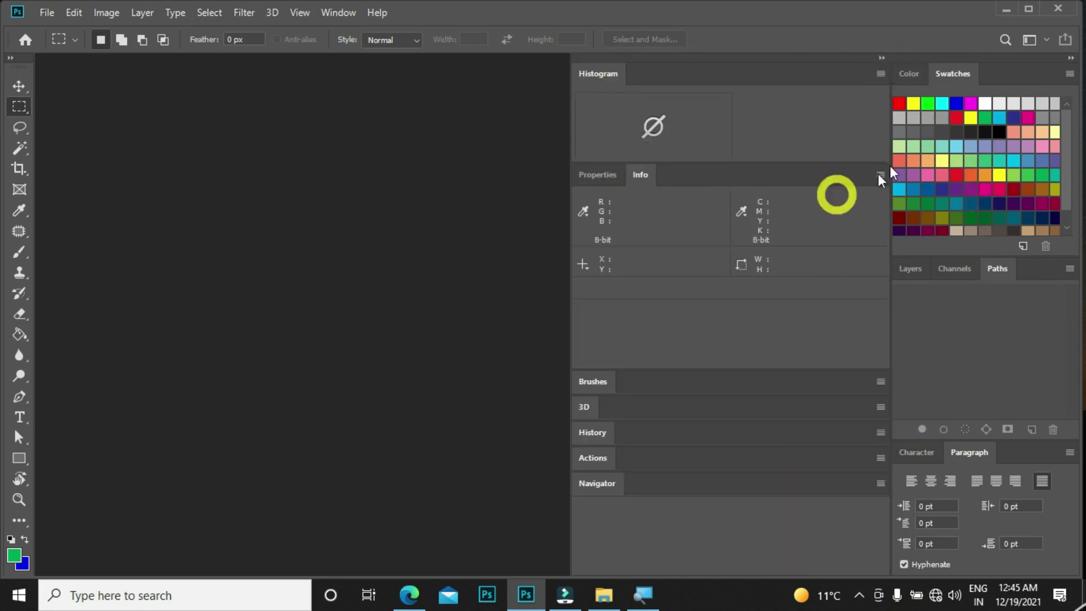
click(880, 59)
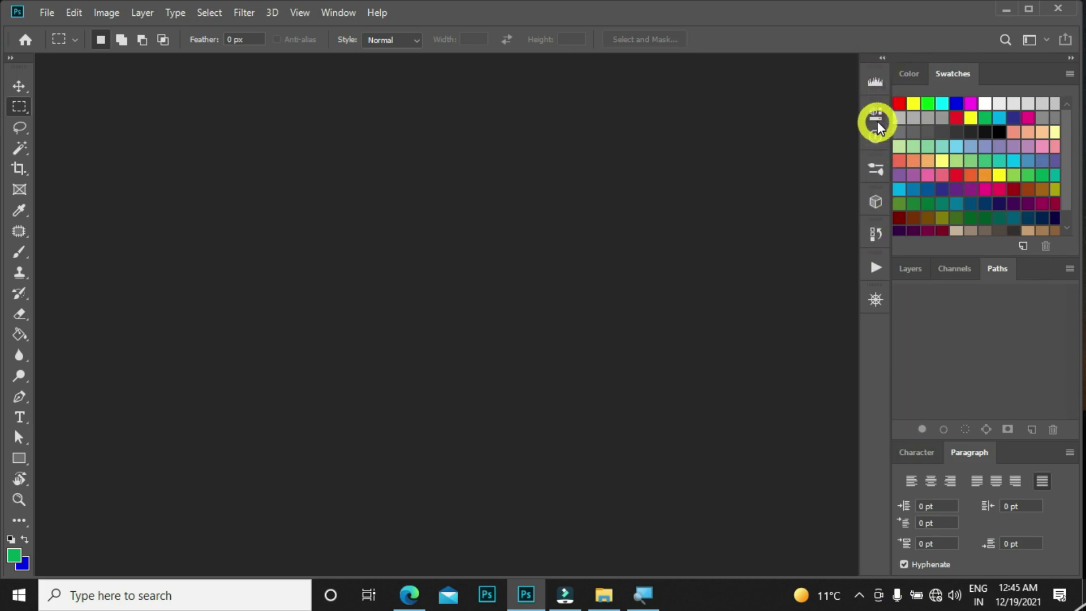
Step: View the Histogram, Properties and 3D panels individually from their icons, and collapse and re-expand the main panel dock
click(875, 79)
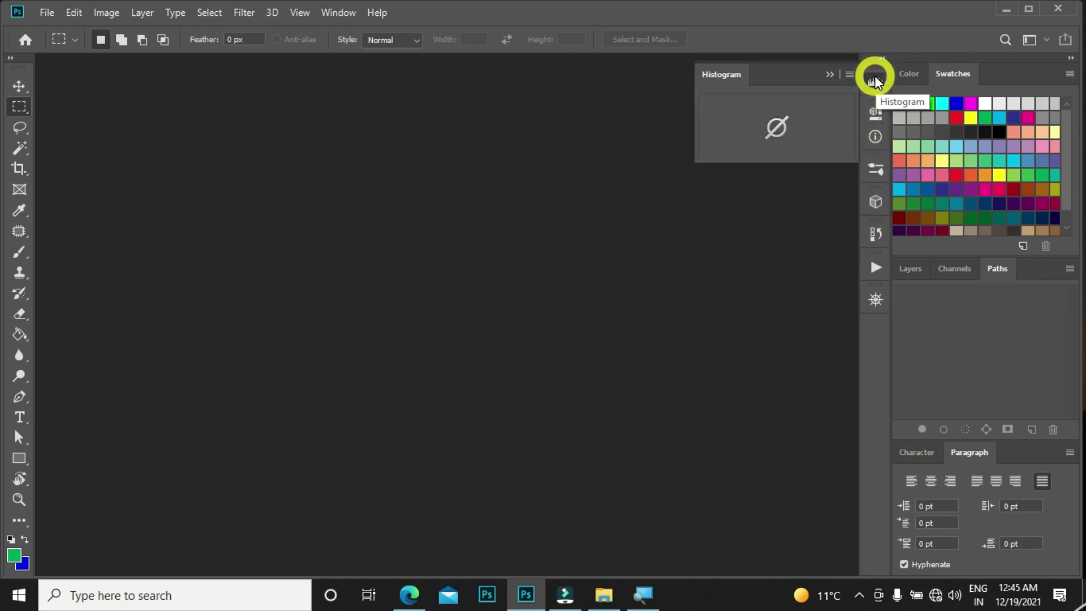
click(829, 75)
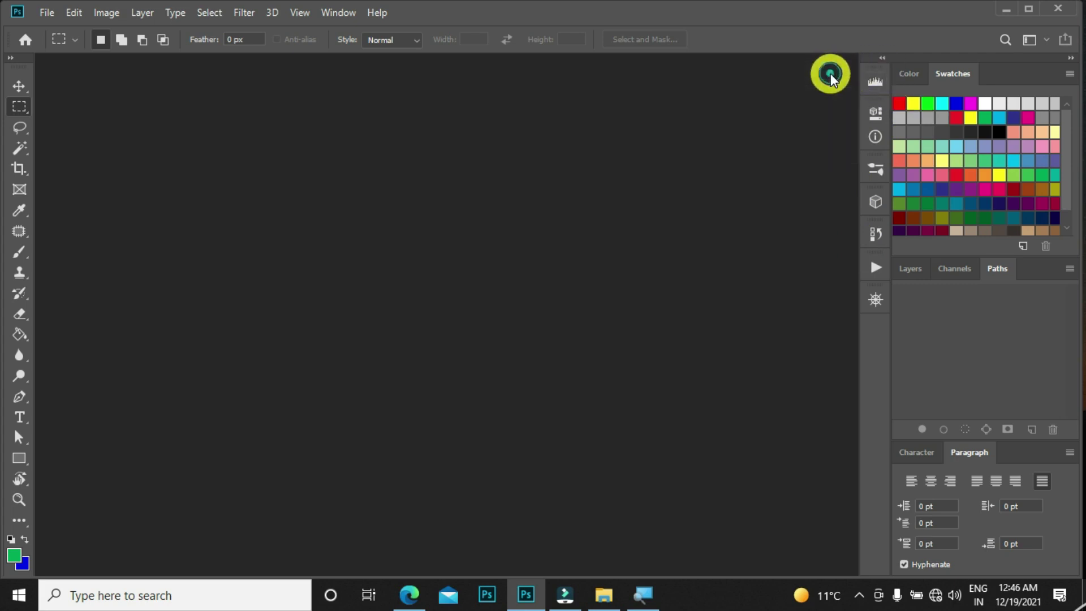
click(875, 113)
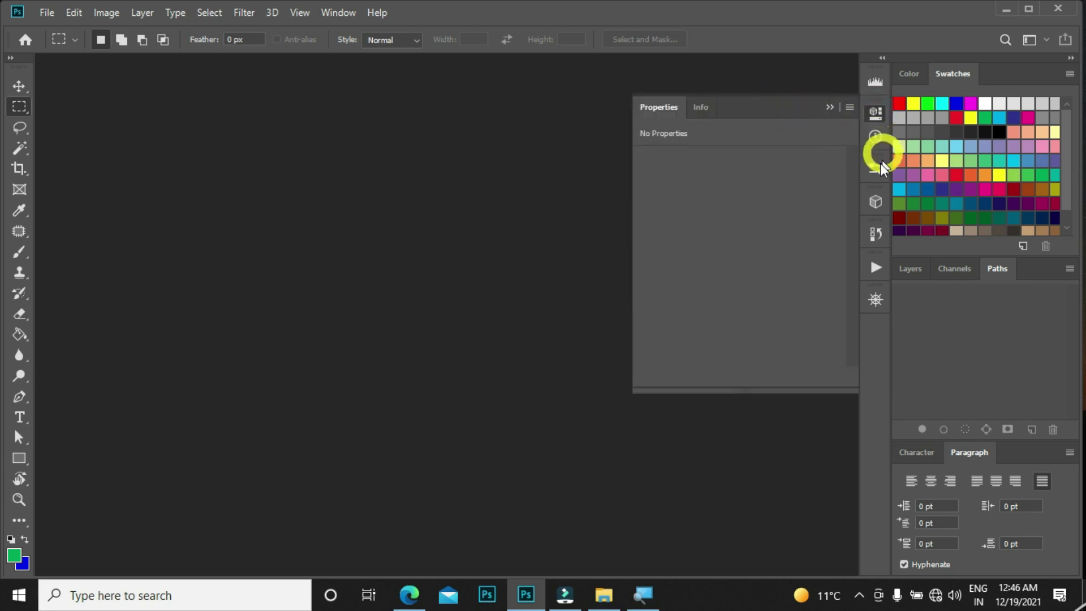
click(875, 204)
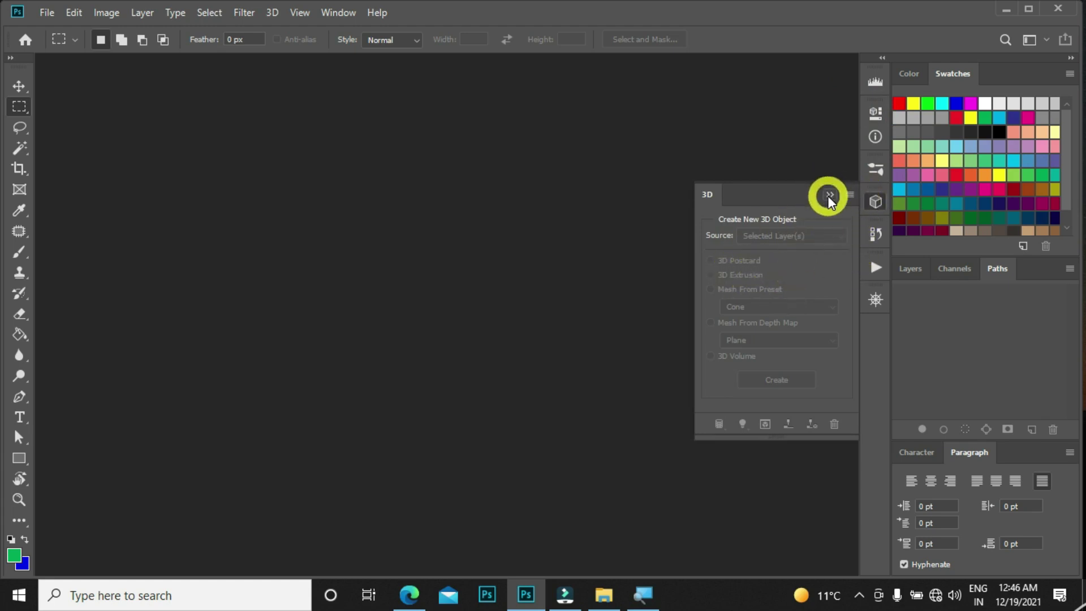
click(829, 196)
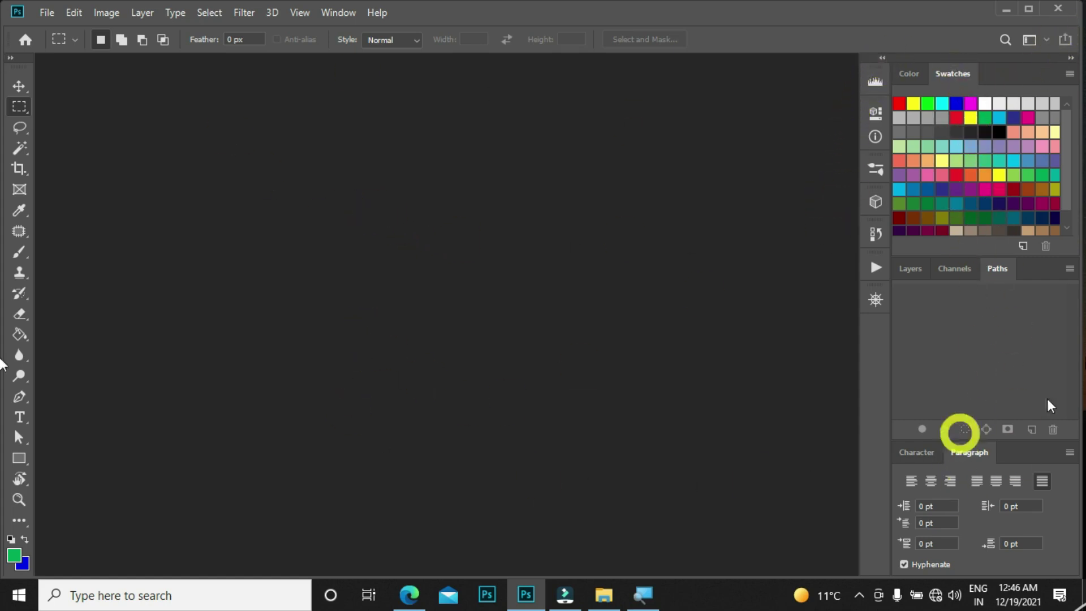
click(1072, 59)
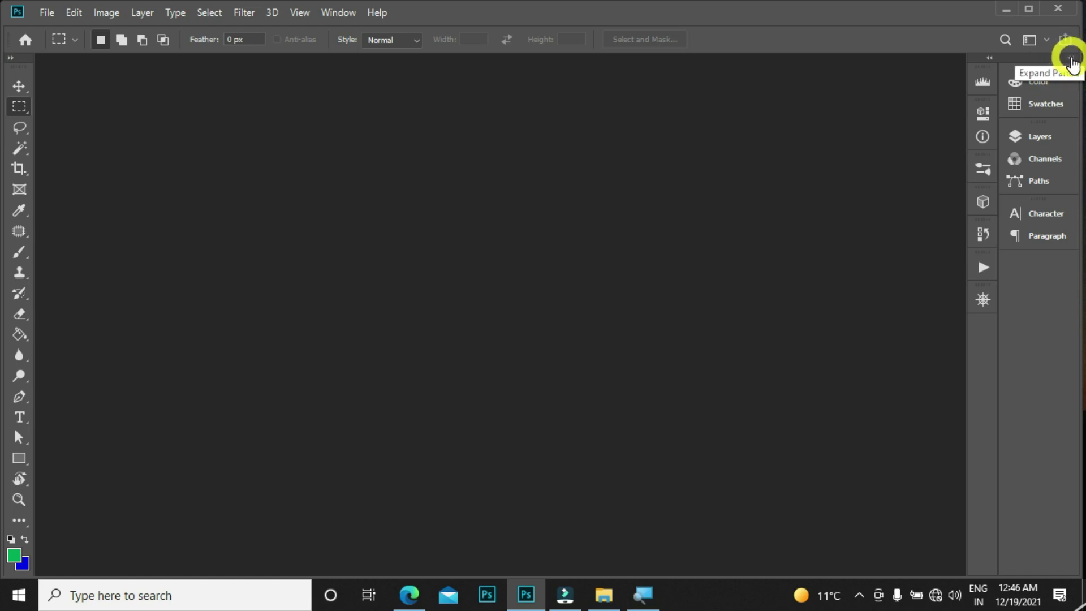
click(1071, 59)
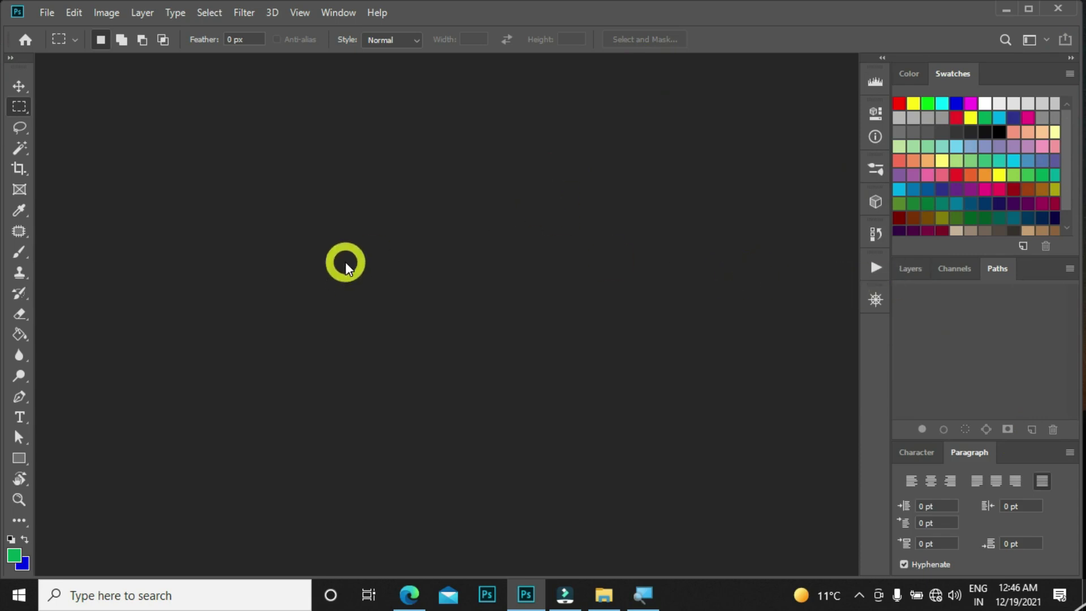
click(71, 12)
click(71, 13)
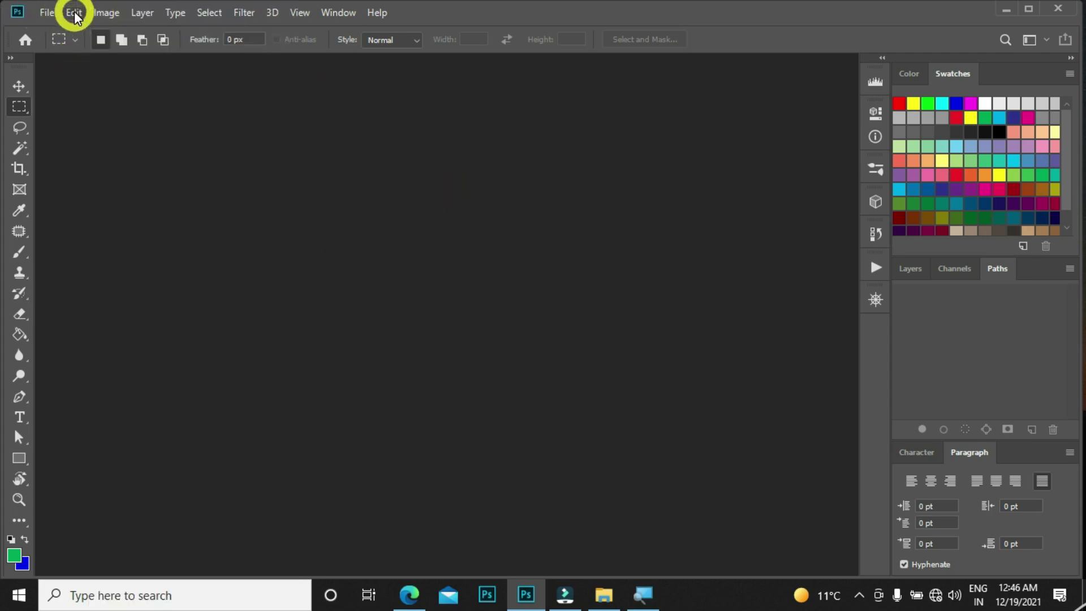
key(ctrl)
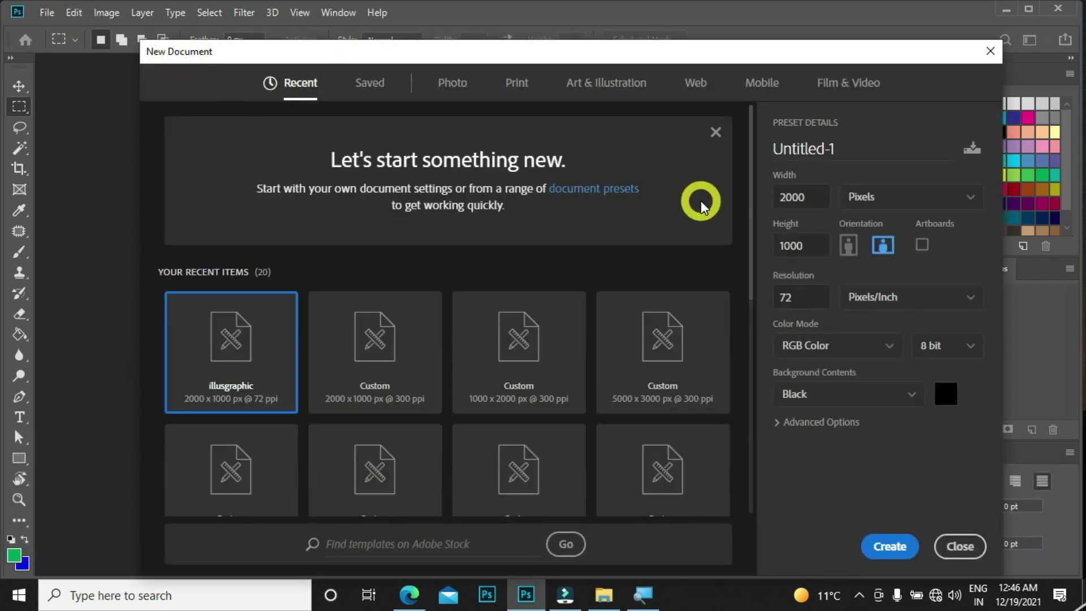
key(Escape)
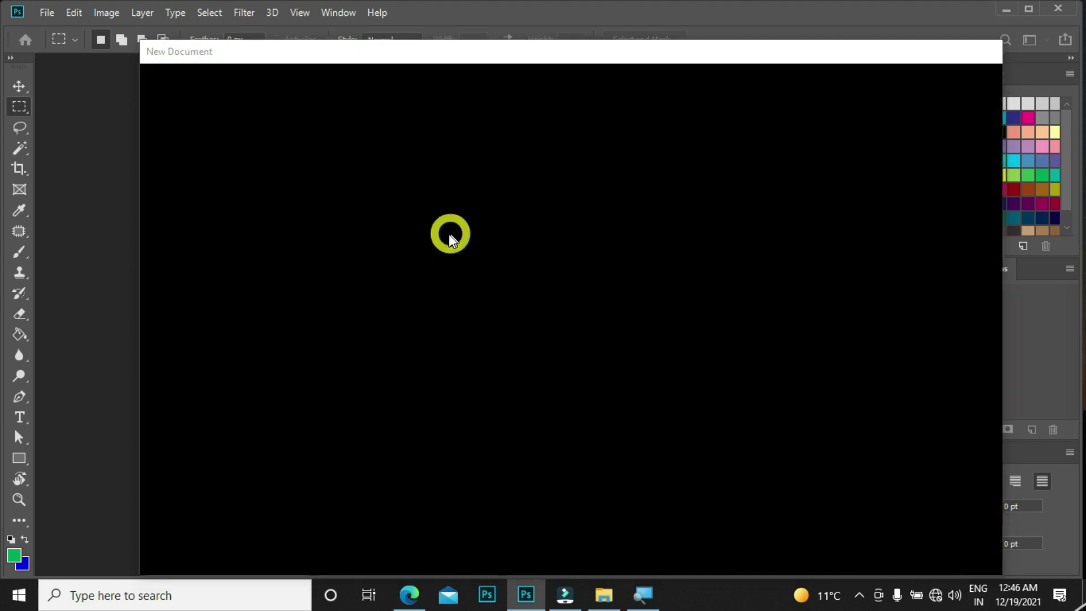
key(ctrl)
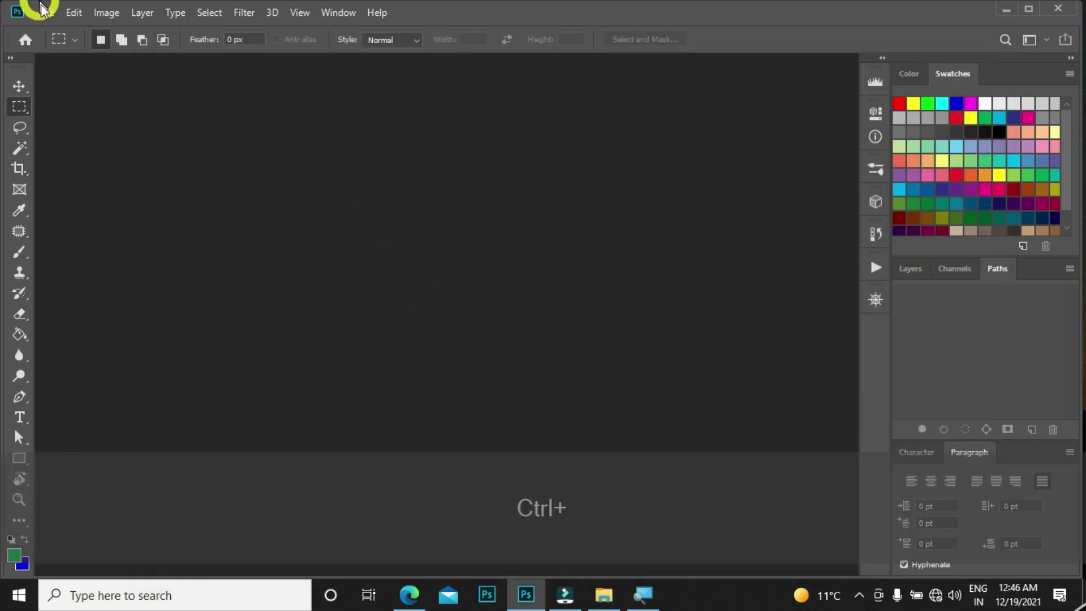
Step: Open the New Document dialog and look through the recently used document sizes
click(50, 16)
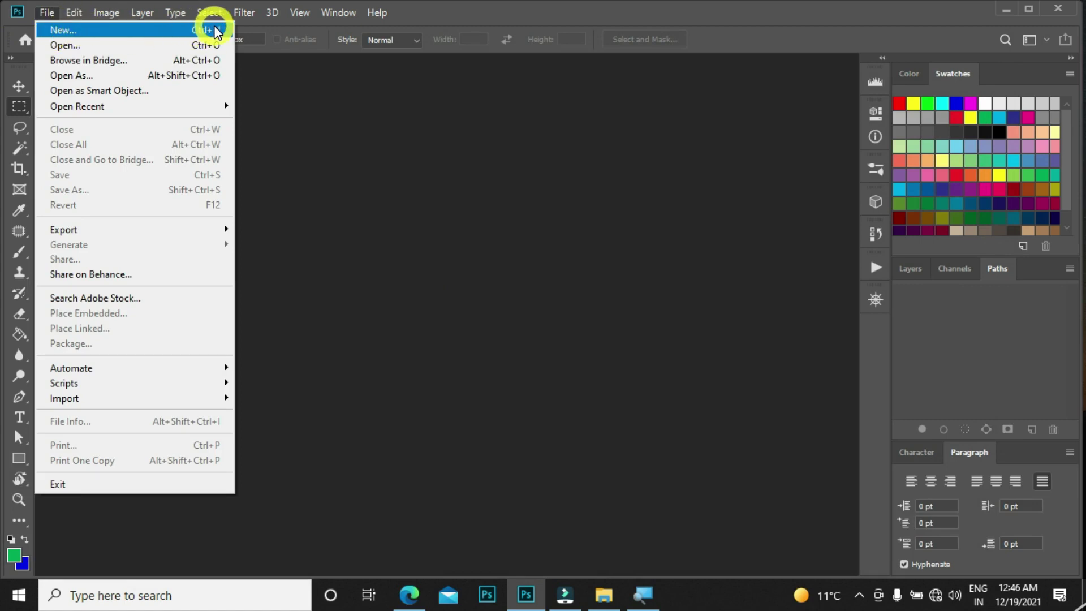
click(111, 38)
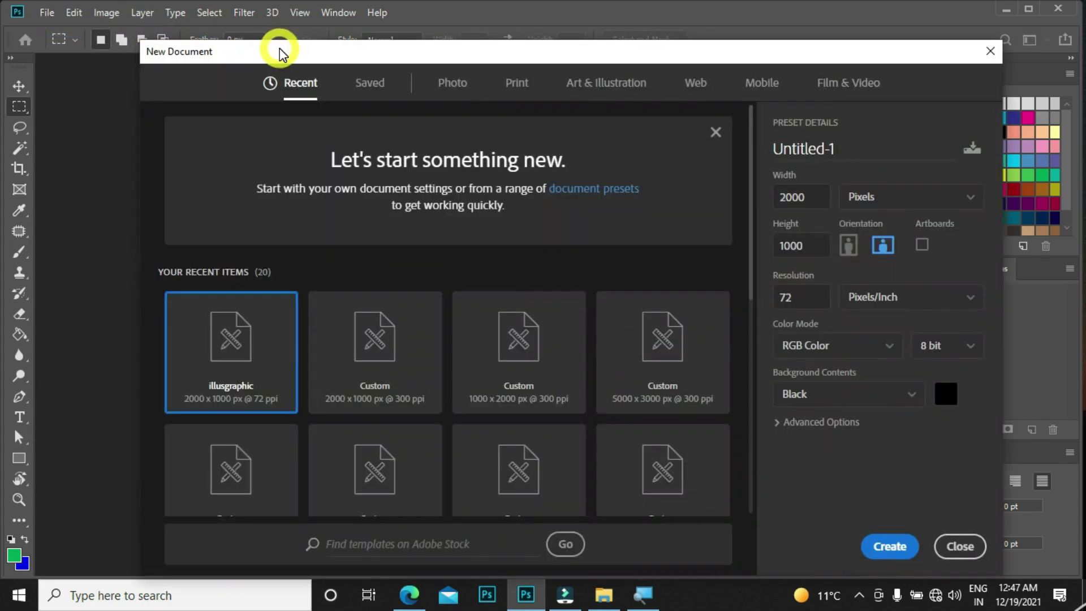
mouse_move(281, 54)
mouse_down()
mouse_move(273, 93)
mouse_move(279, 54)
mouse_up()
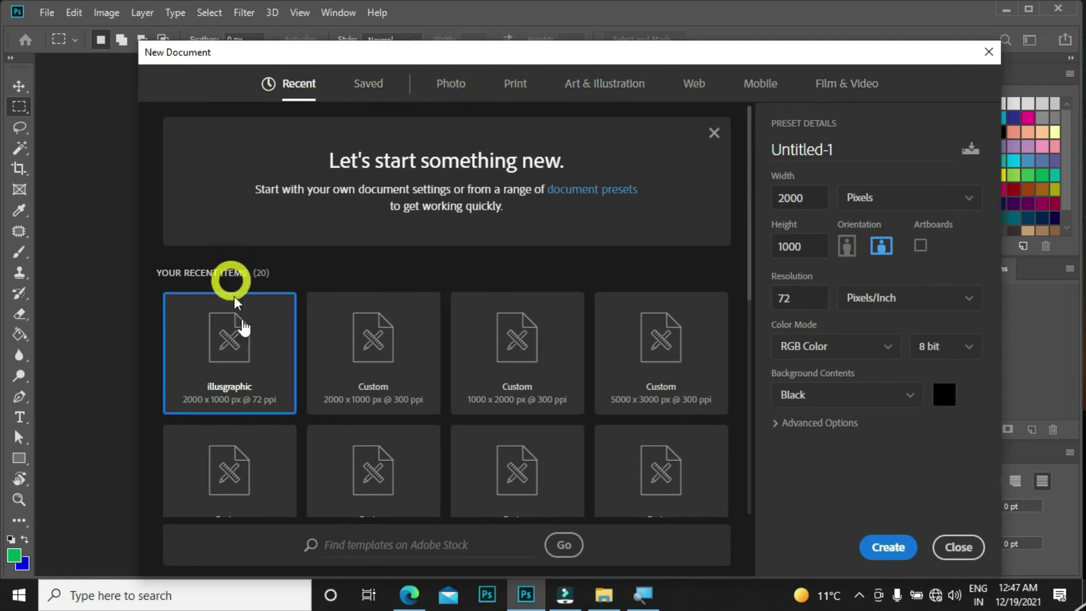
click(304, 86)
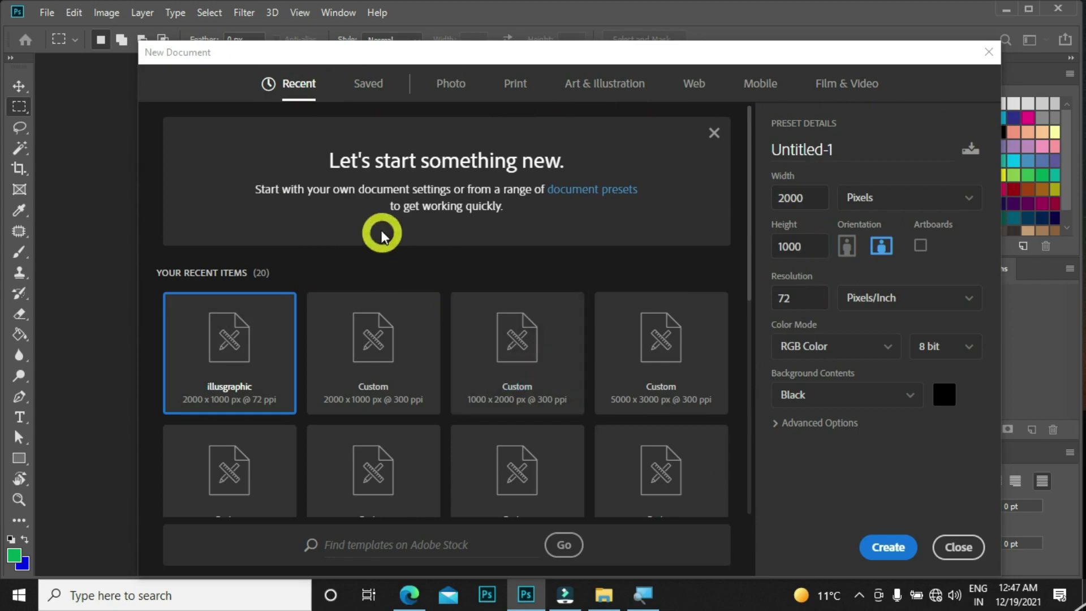
scroll(650, 359, down, 5)
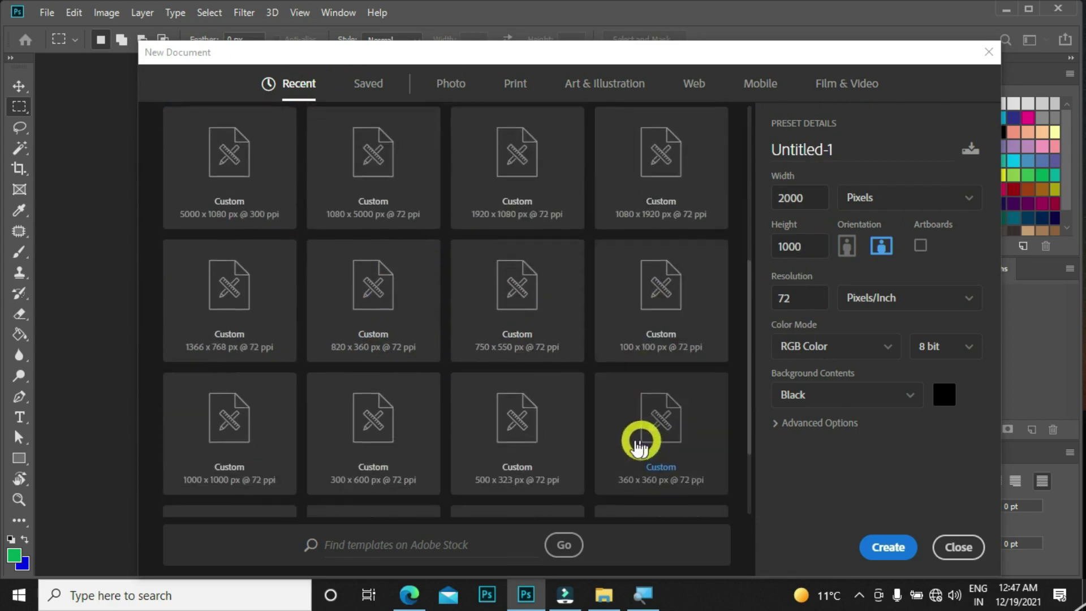
scroll(565, 356, up, 5)
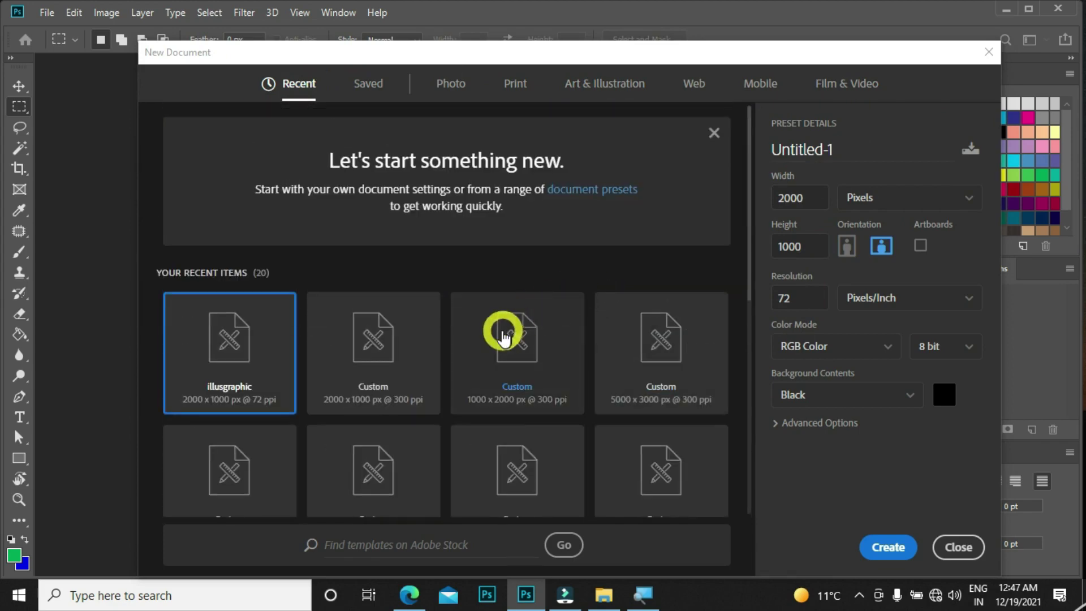
scroll(504, 334, down, 5)
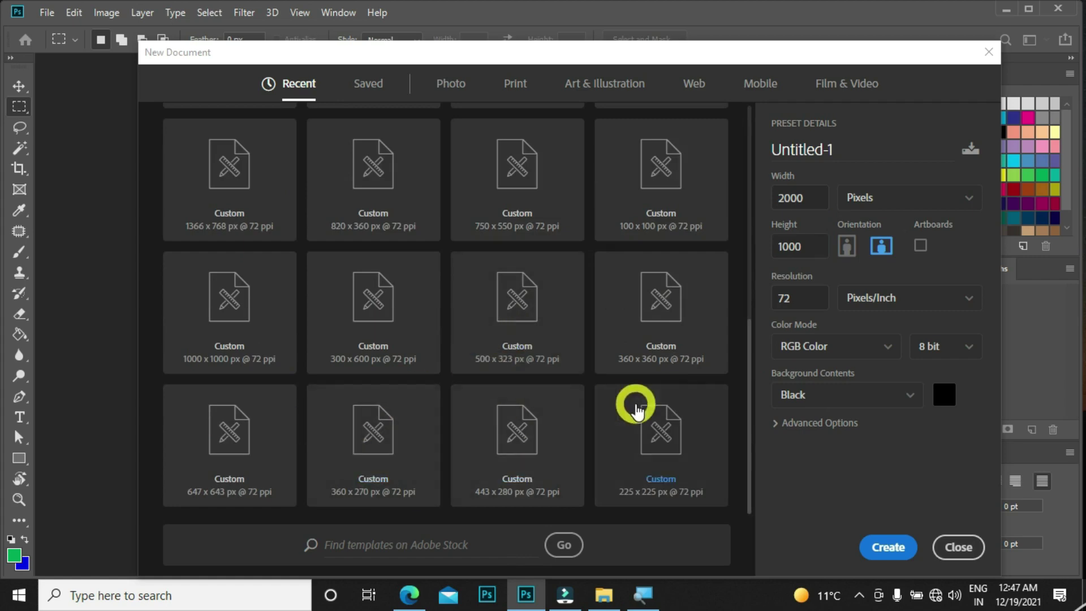
scroll(635, 390, up, 5)
scroll(633, 317, down, 5)
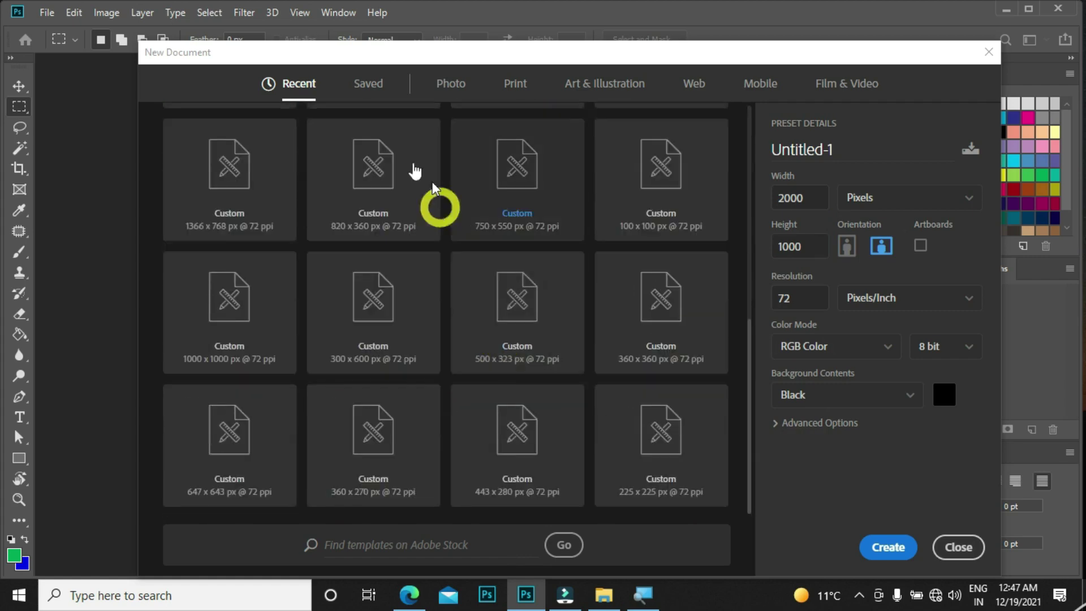
Step: Review the saved document presets and the blank presets for Photo and Print
click(368, 85)
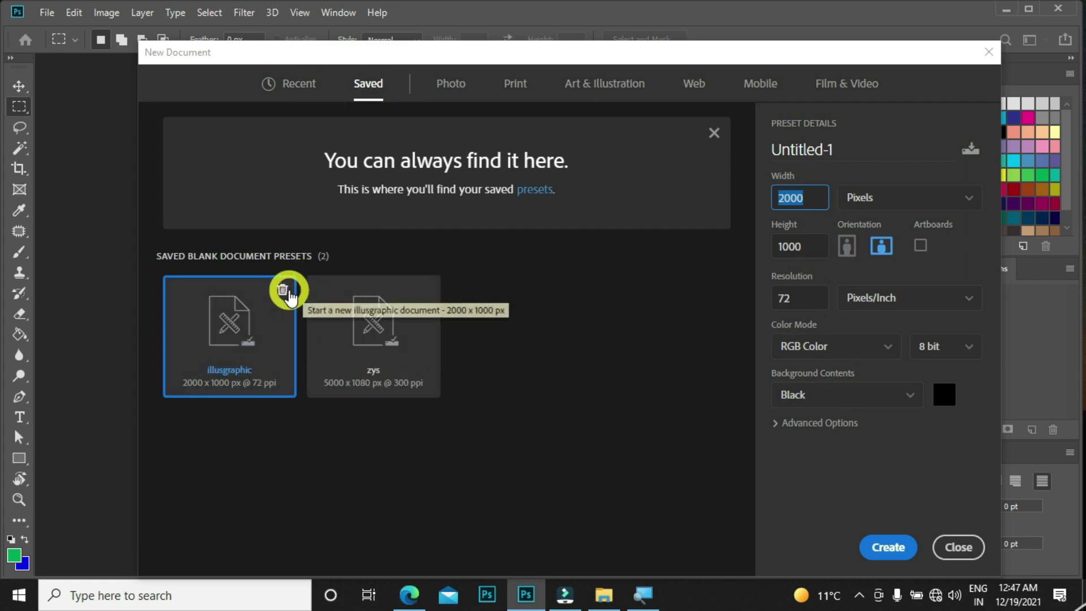
click(451, 84)
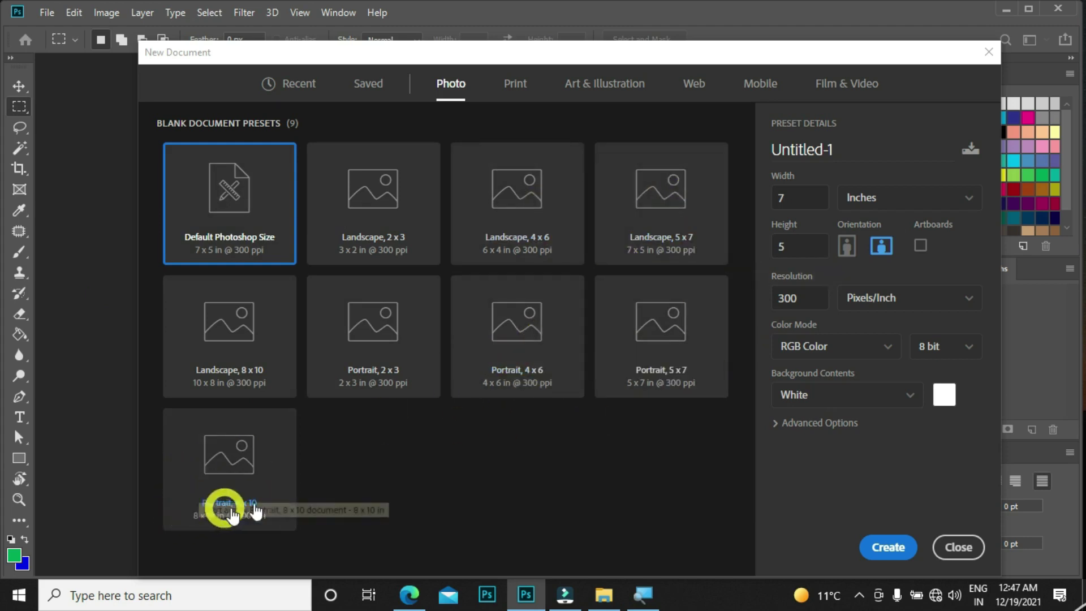
click(512, 89)
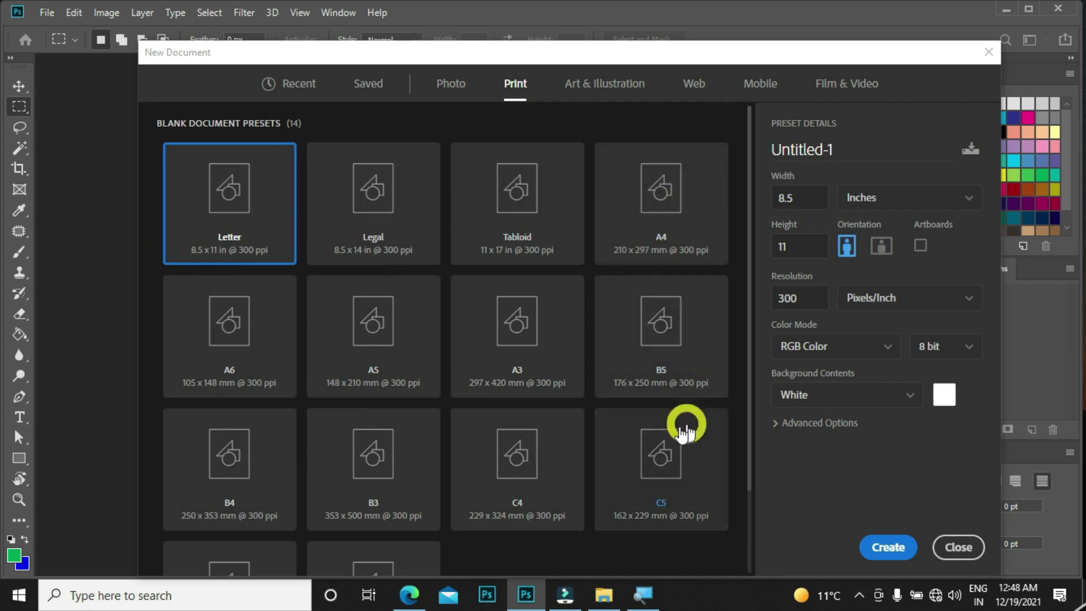
scroll(357, 468, down, 2)
scroll(358, 468, up, 2)
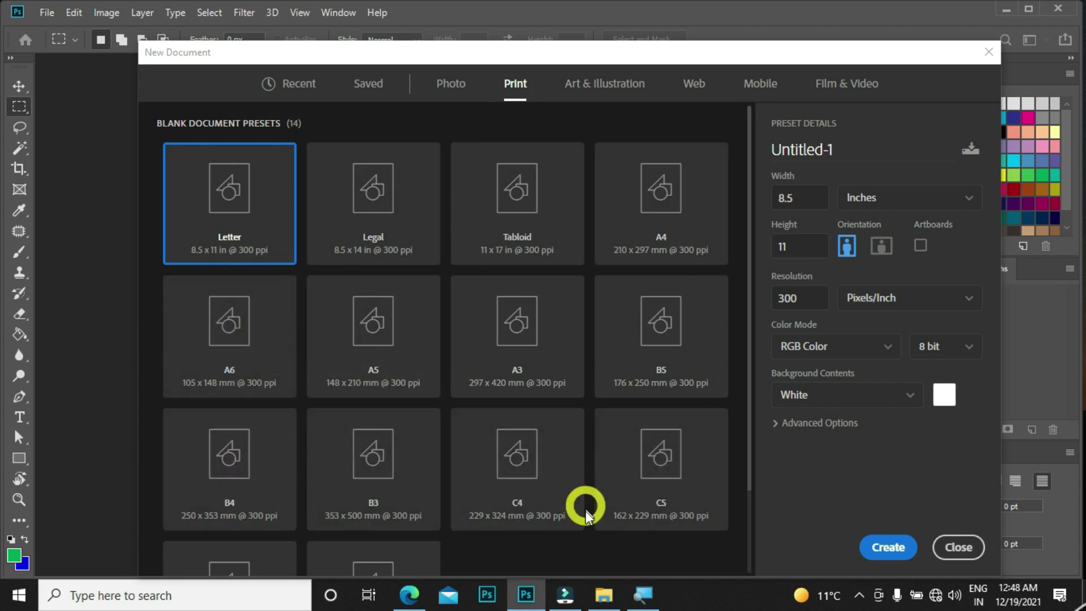
scroll(565, 491, down, 2)
scroll(242, 283, up, 2)
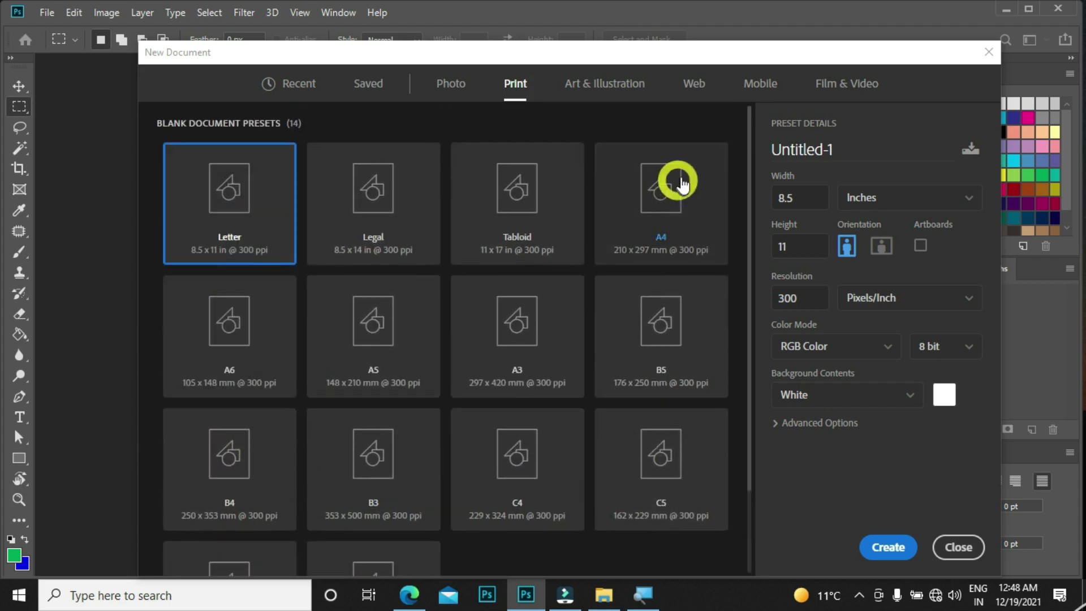
Step: Review the blank document presets for Art & Illustration, Web, Mobile, and Film & Video
click(585, 90)
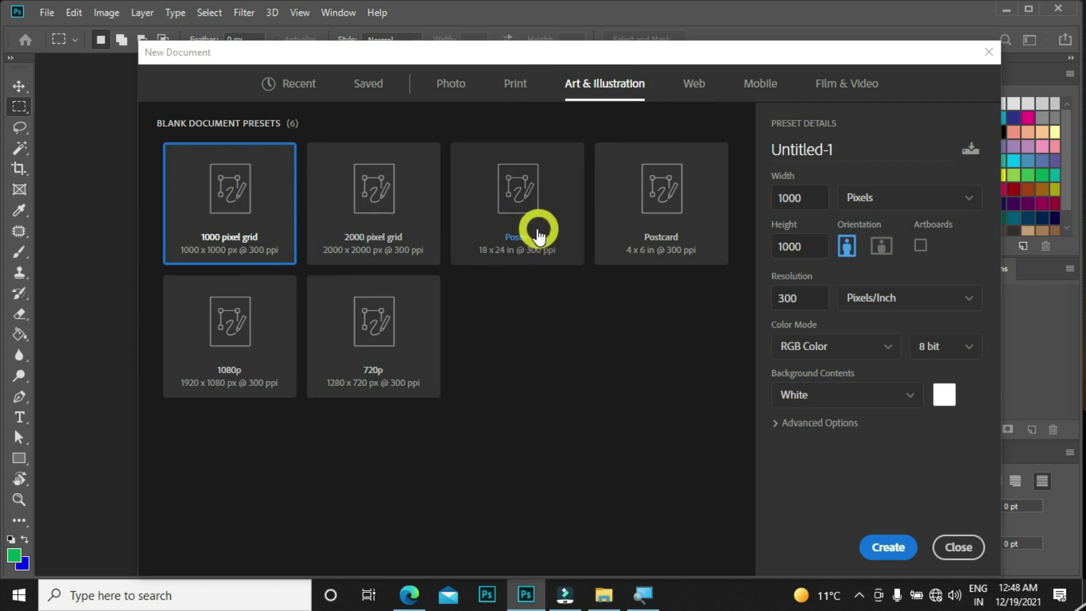
click(691, 91)
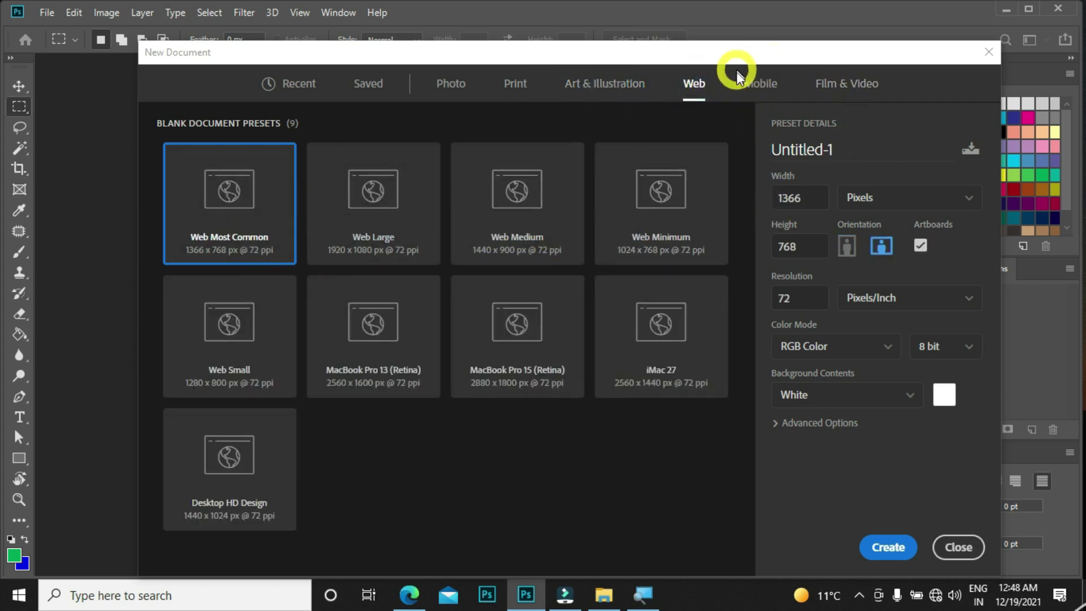
click(757, 85)
scroll(497, 227, down, 8)
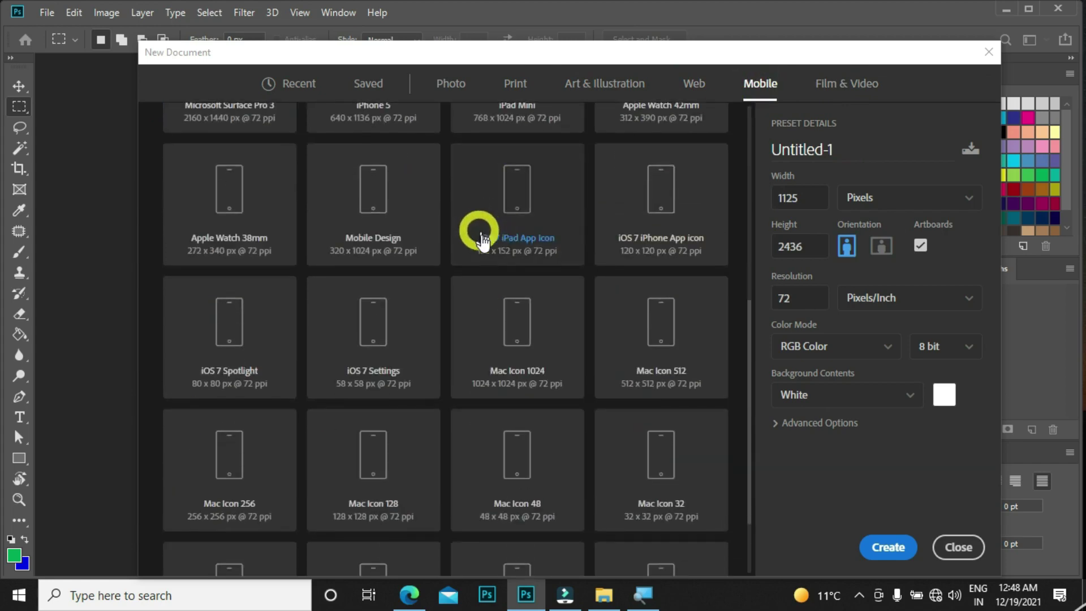
scroll(468, 381, up, 7)
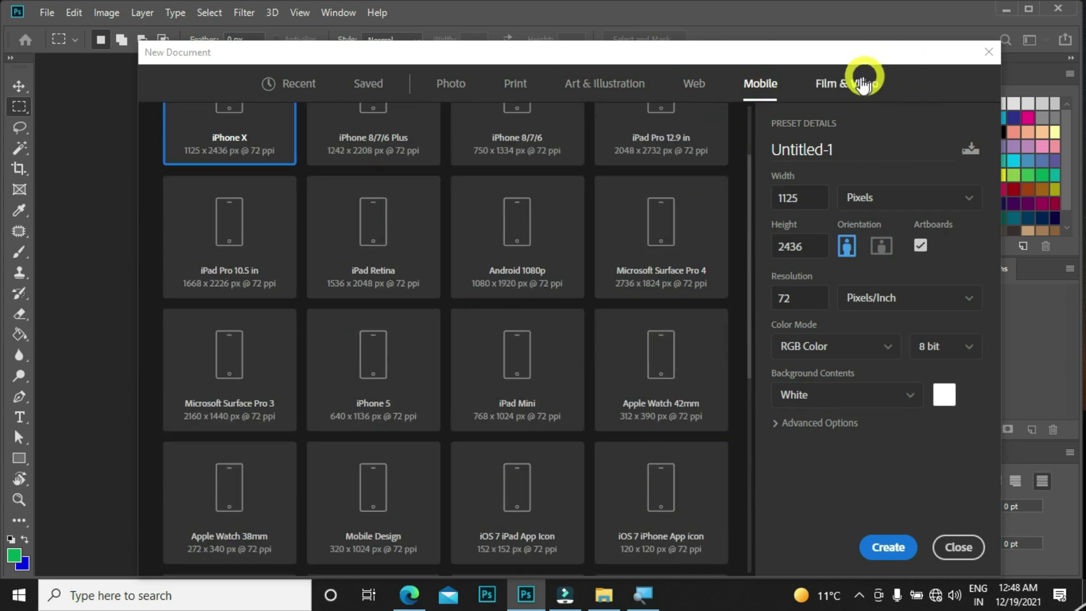
click(835, 96)
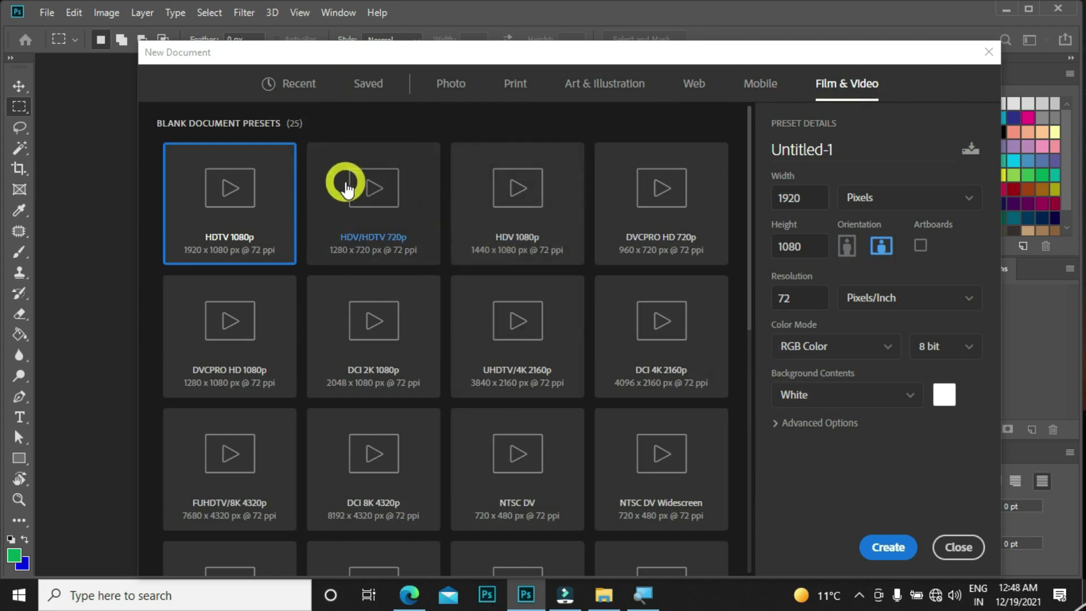
Step: Close the New Document dialog and open the images folder from the desktop
key(Escape)
key(super+d)
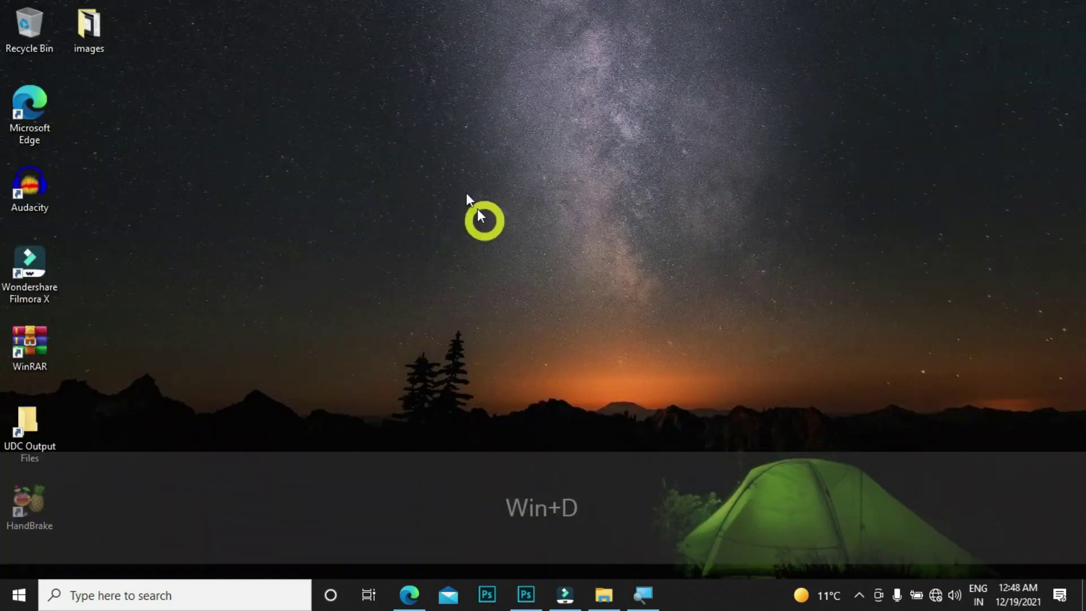
right_click(406, 116)
click(458, 166)
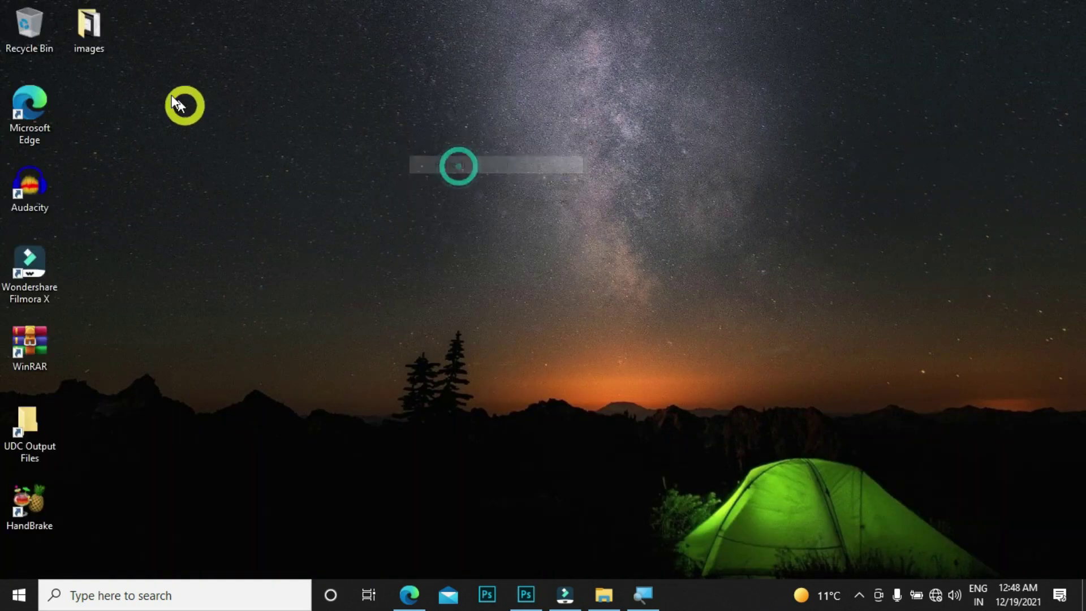
double_click(97, 44)
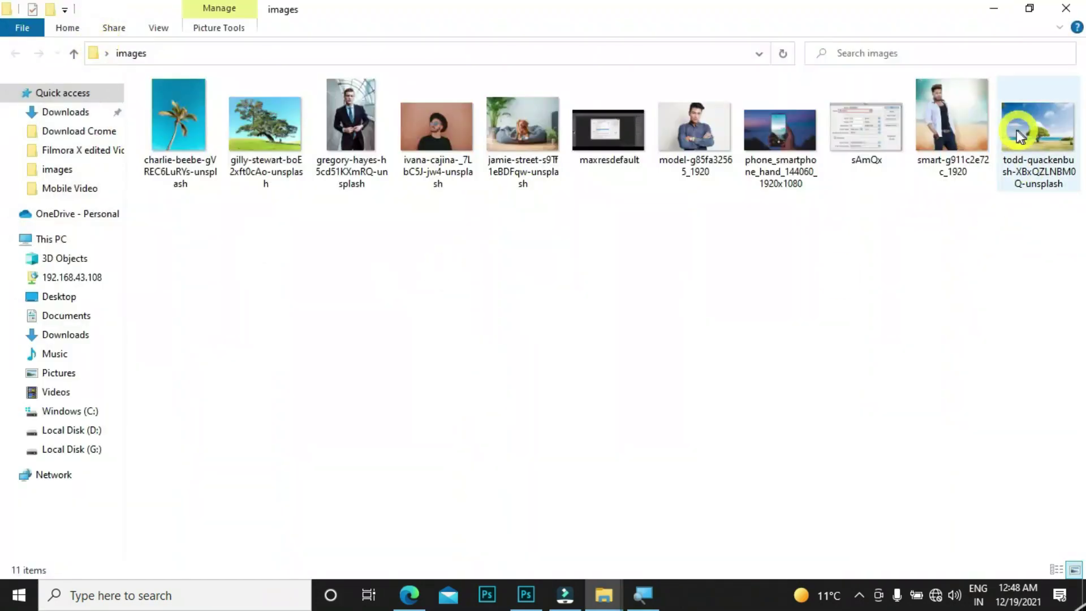
Step: Open the maxresdefault image and examine the preset list in the older New dialog it shows
double_click(599, 148)
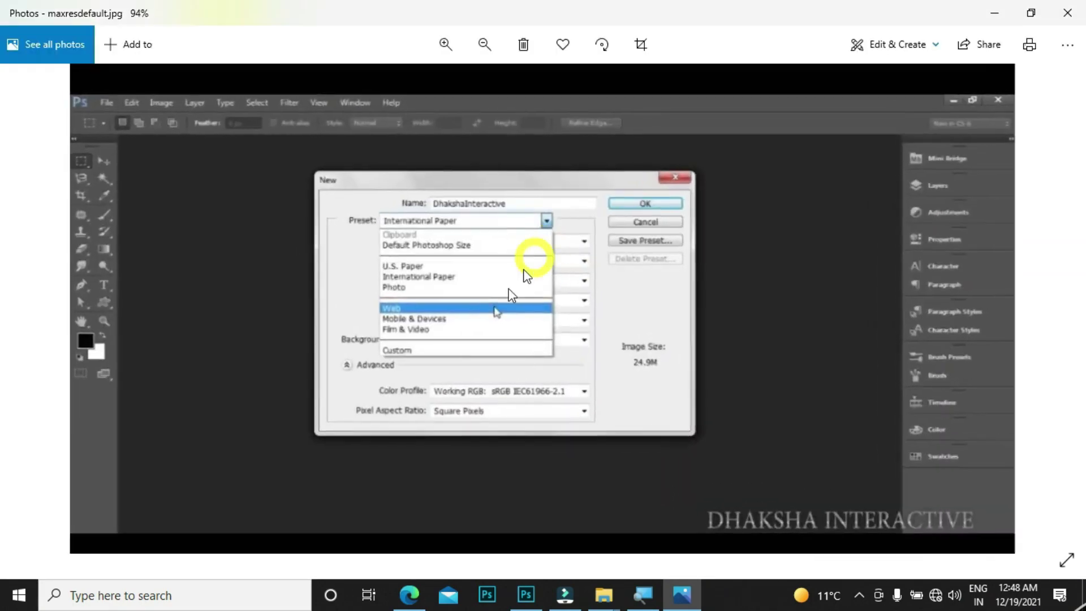
scroll(488, 311, up, 3)
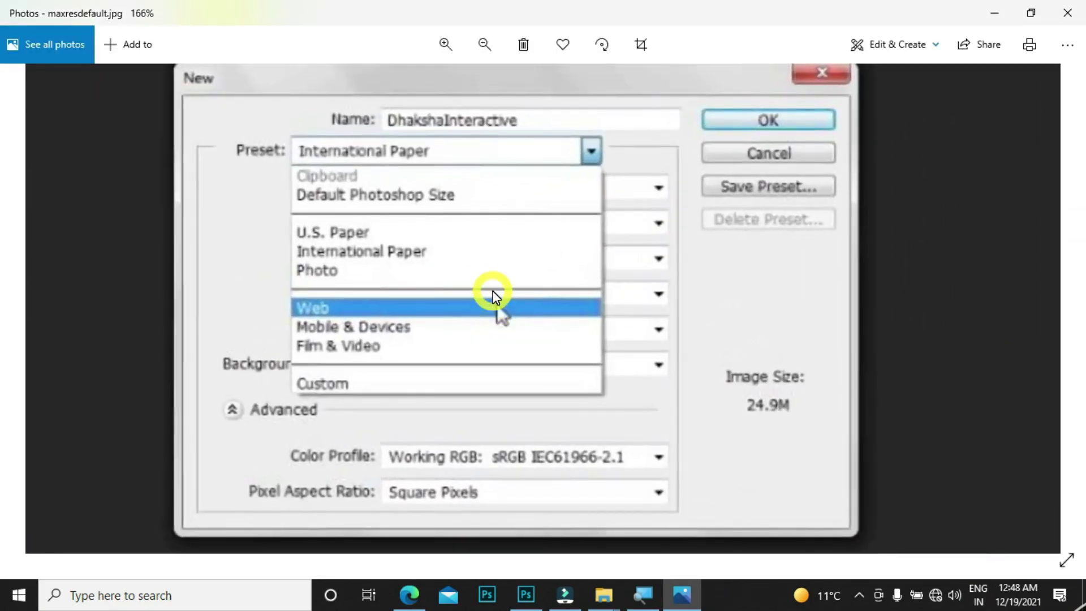
scroll(468, 252, down, 3)
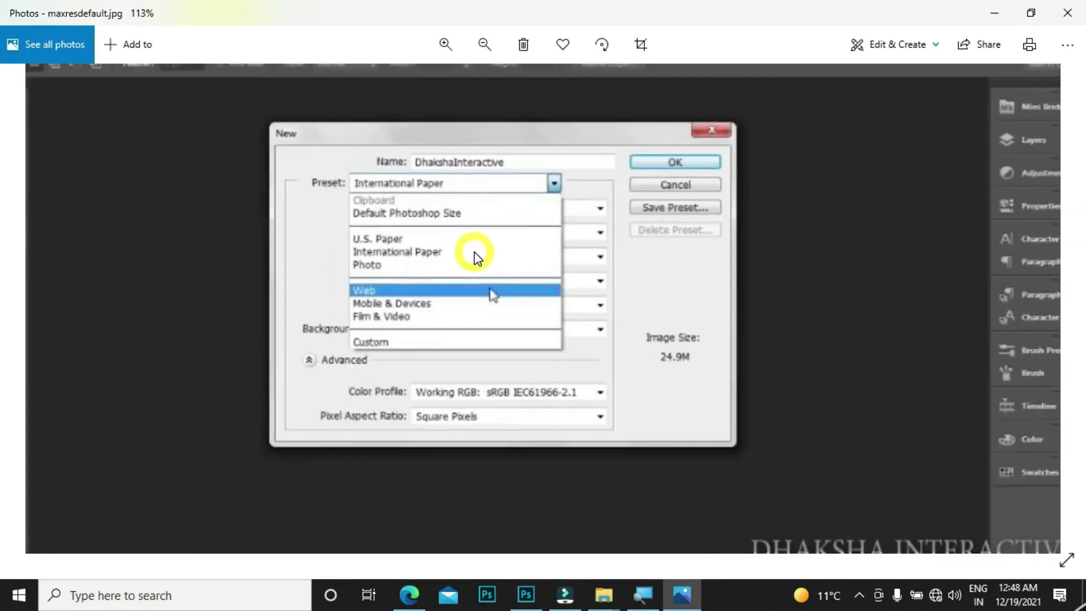
scroll(476, 253, up, 2)
scroll(403, 271, down, 3)
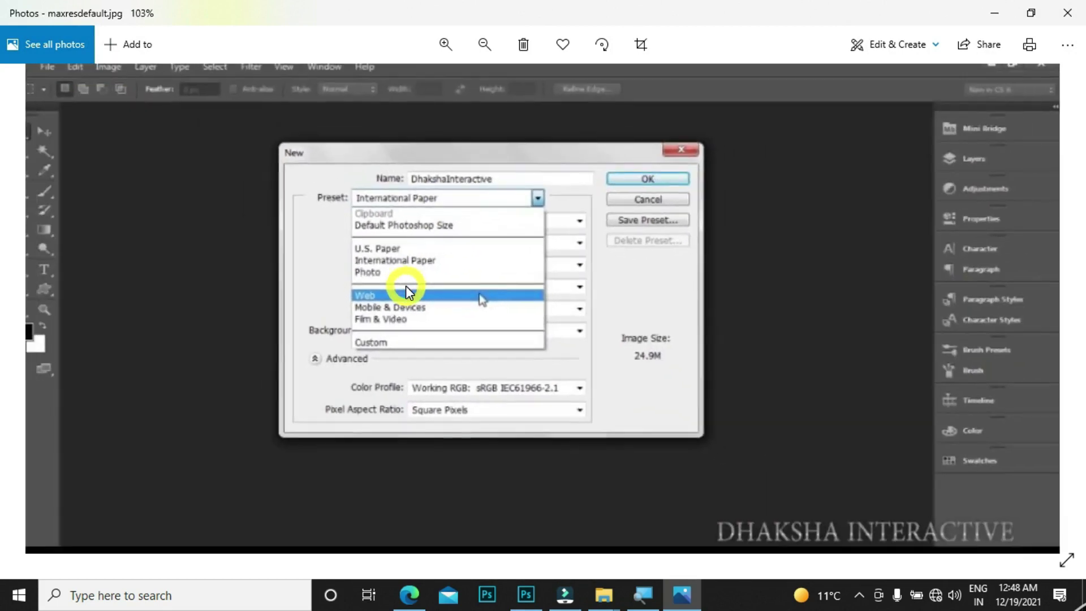
scroll(406, 283, up, 2)
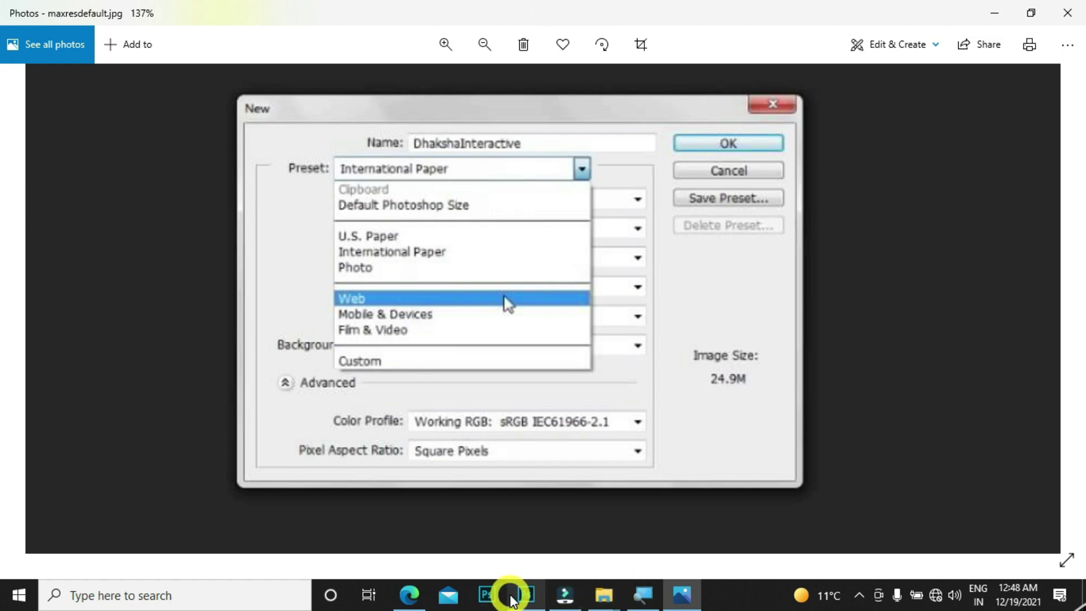
mouse_move(526, 597)
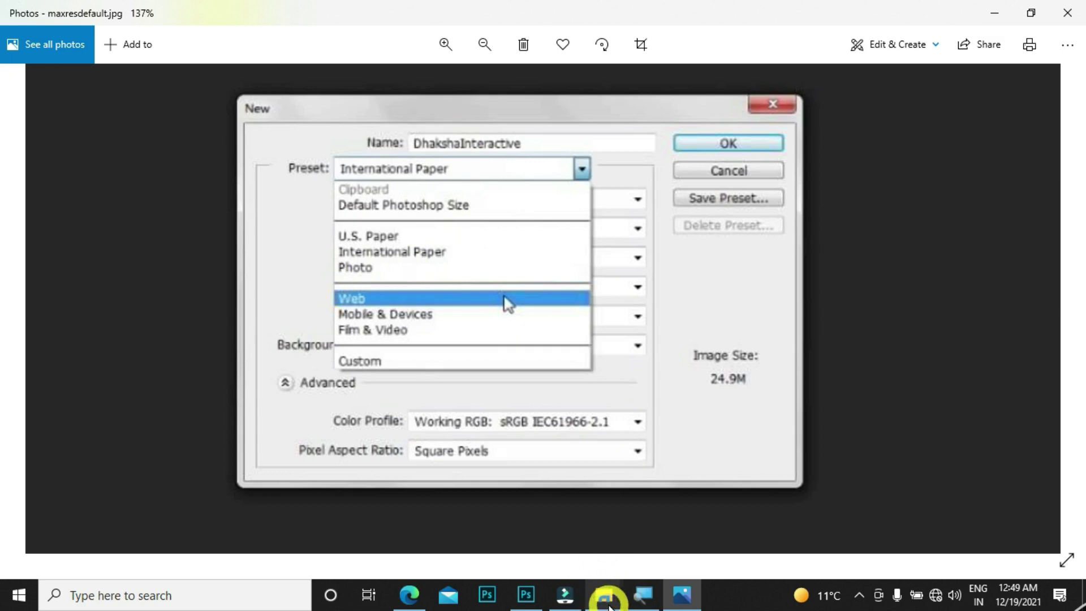
Step: Open the sAmQx image from the images folder and examine the size, resolution, color and advanced settings of the older New dialog
mouse_move(609, 605)
click(667, 509)
double_click(875, 120)
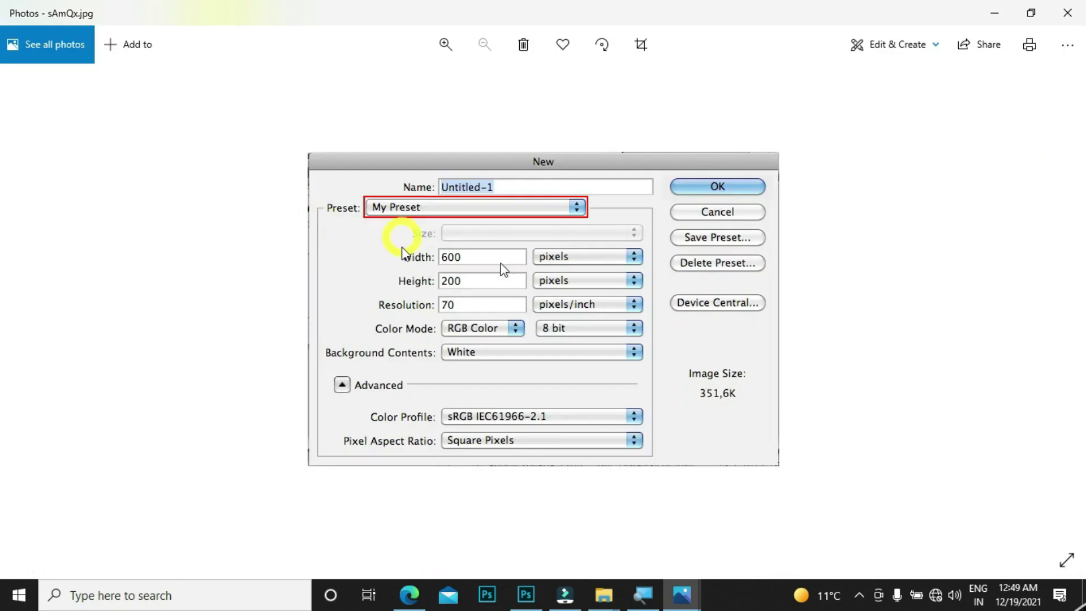
scroll(526, 170, up, 2)
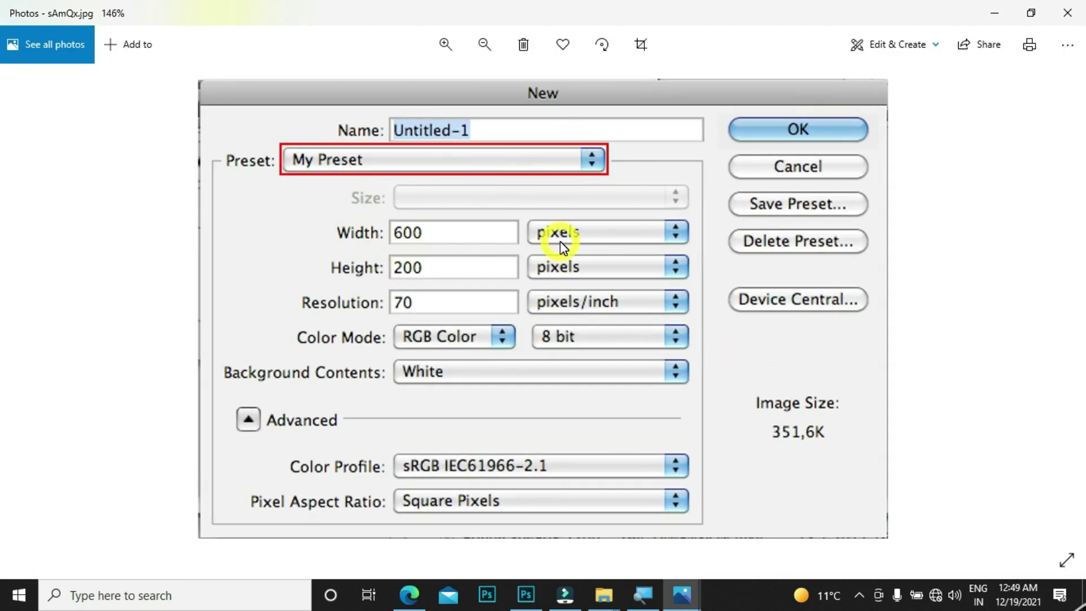
scroll(540, 272, down, 3)
scroll(439, 277, up, 2)
scroll(576, 443, down, 1)
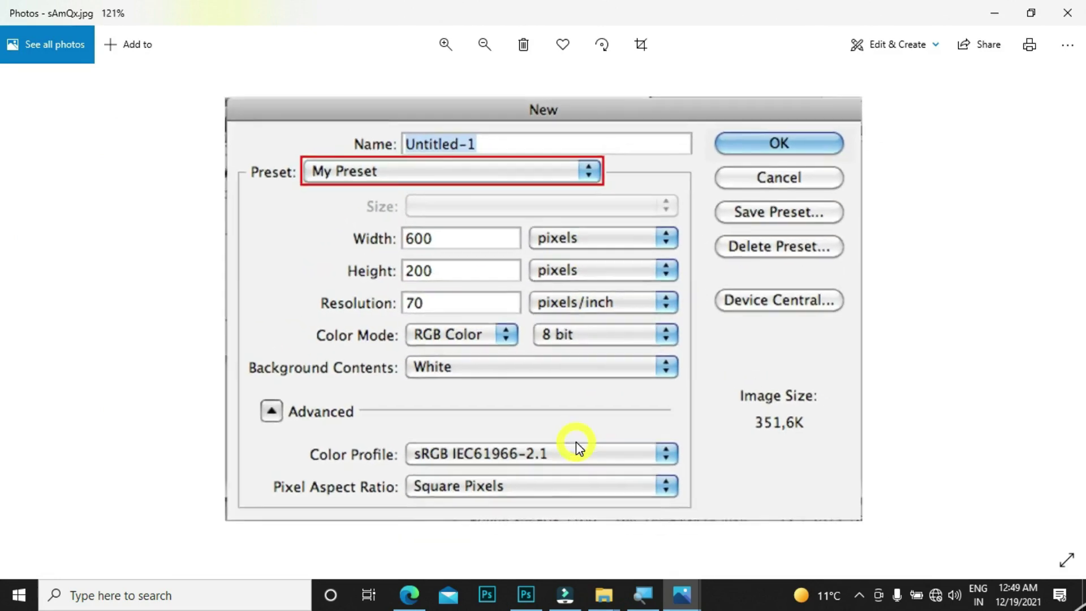
scroll(538, 393, up, 4)
scroll(525, 333, down, 3)
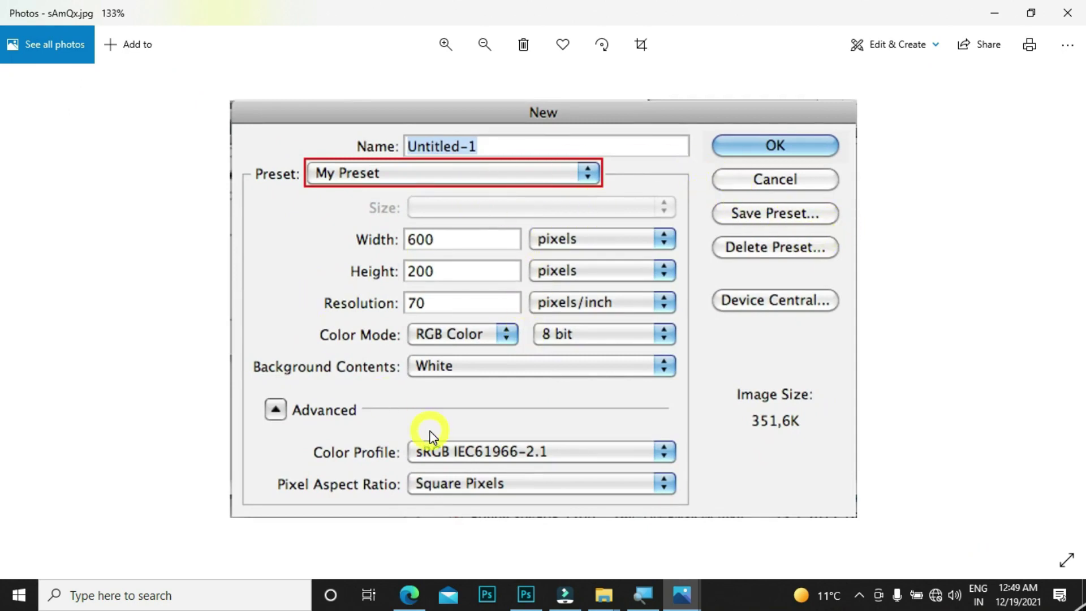
scroll(429, 439, down, 1)
scroll(462, 405, up, 1)
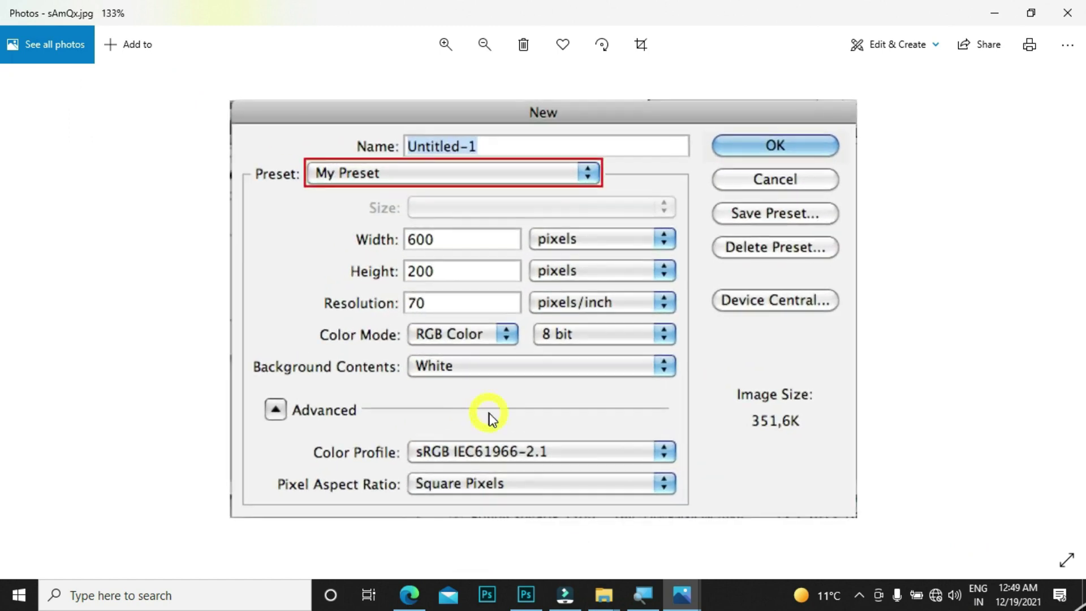
Step: Switch back to Photoshop, reopen the New Document dialog and show the Art & Illustration presets
click(527, 594)
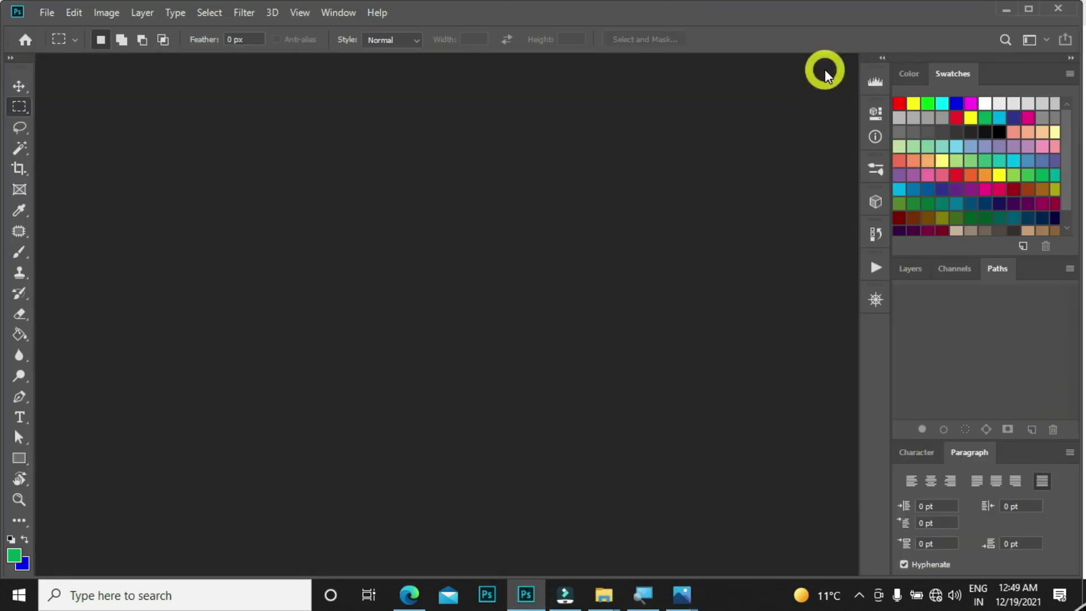
key(ctrl+n)
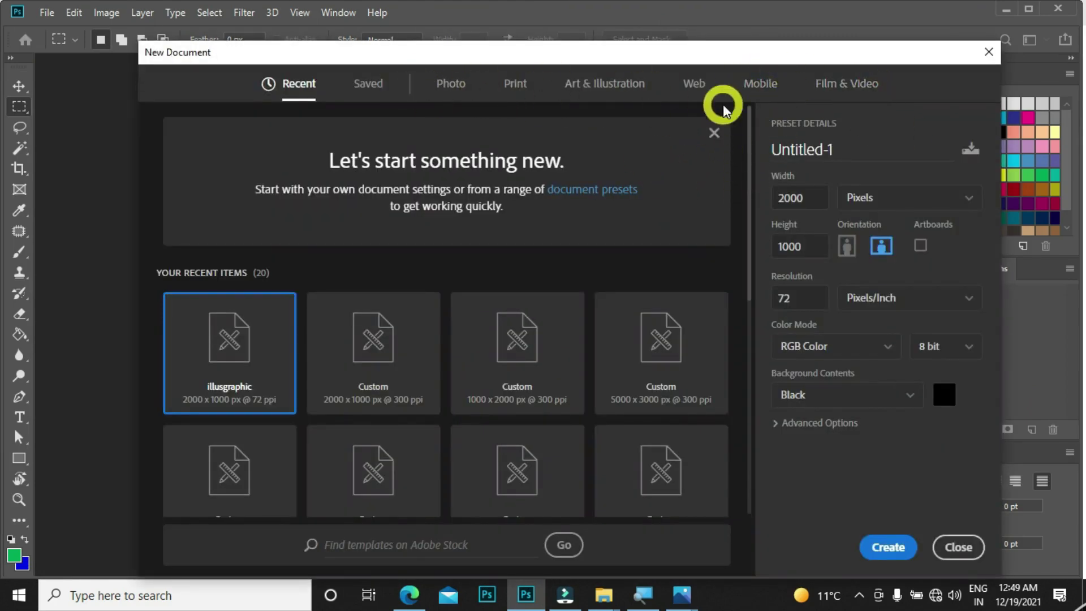
click(839, 92)
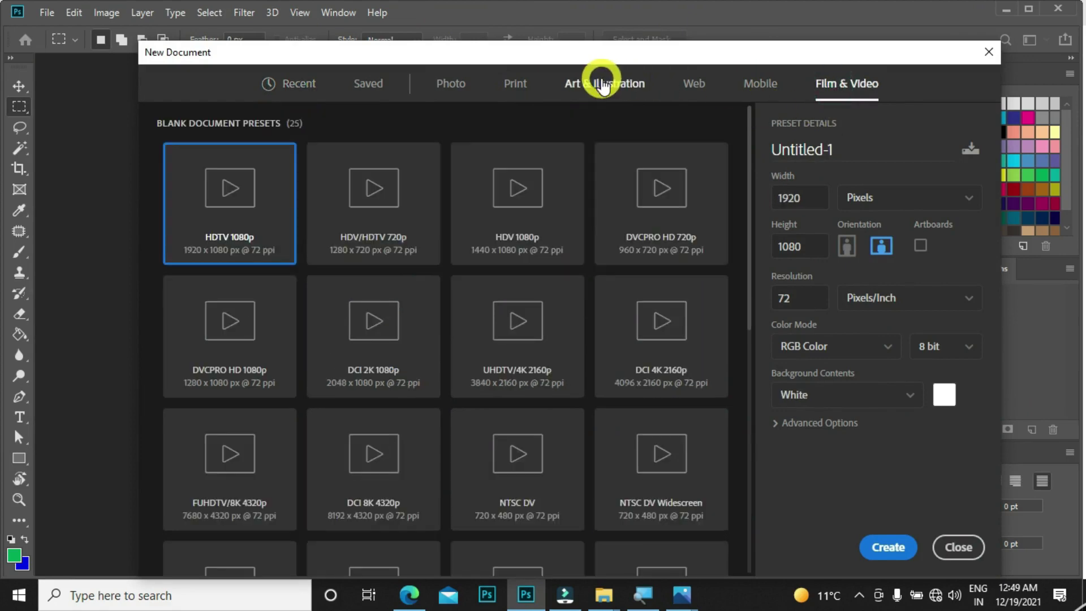
click(603, 88)
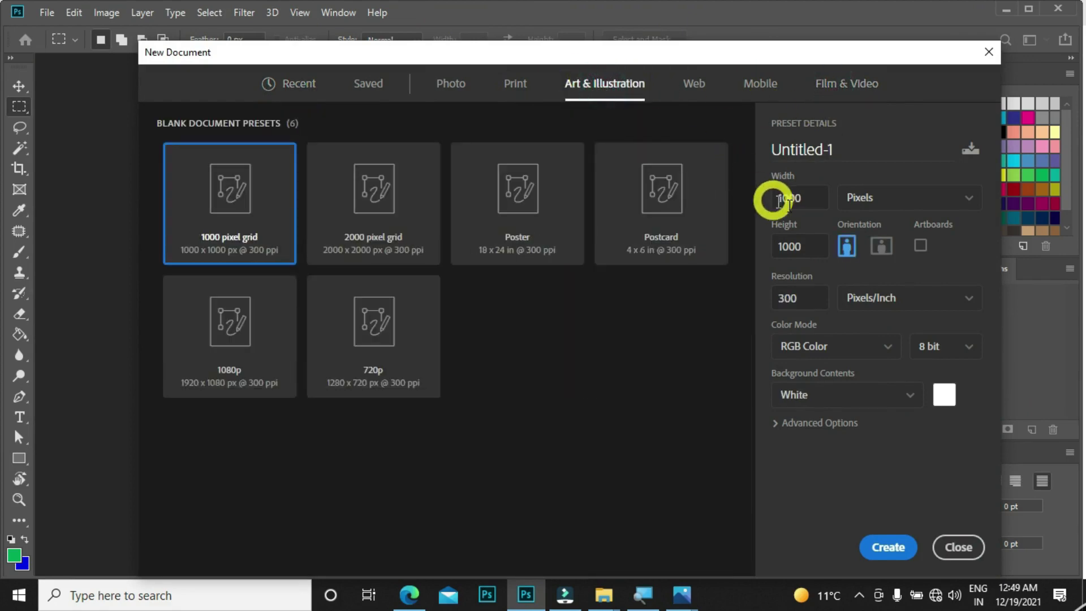
Step: Set the new document's width to 2000 pixels and its height to 3000 pixels
double_click(810, 198)
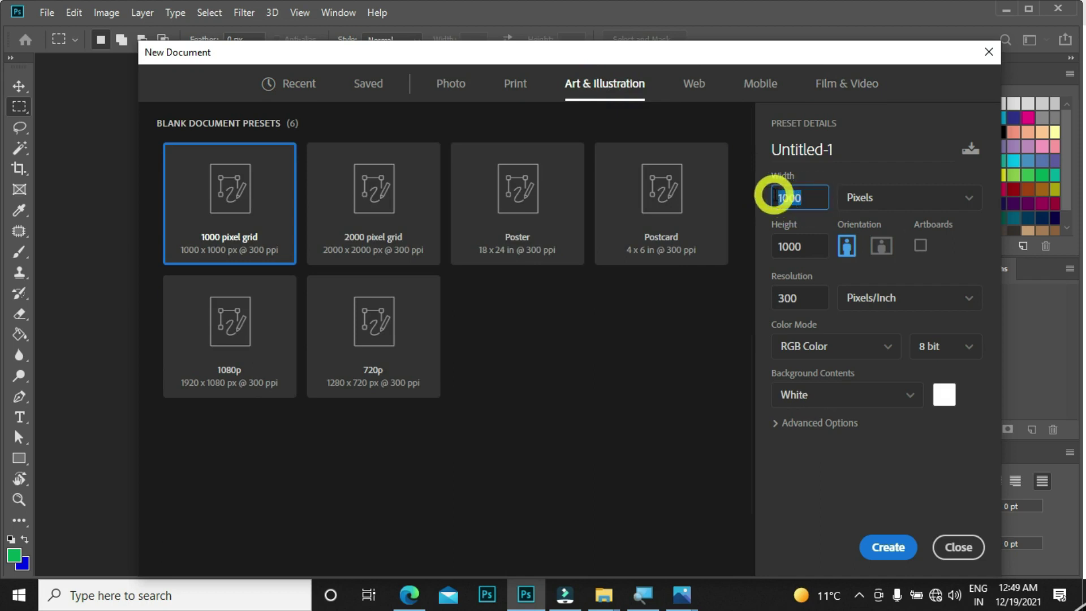
click(808, 193)
click(805, 192)
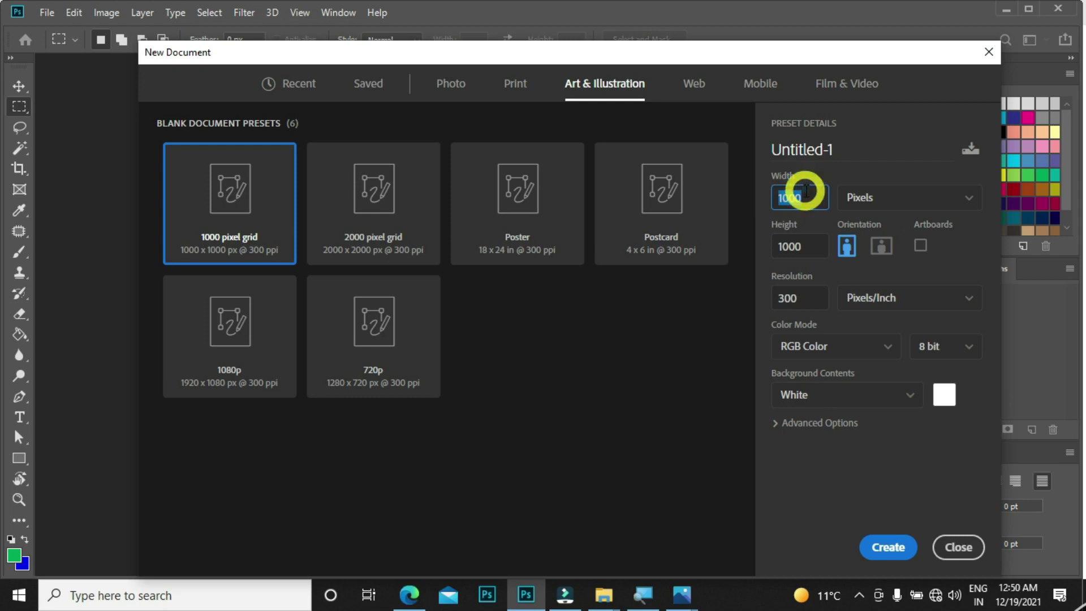
click(807, 192)
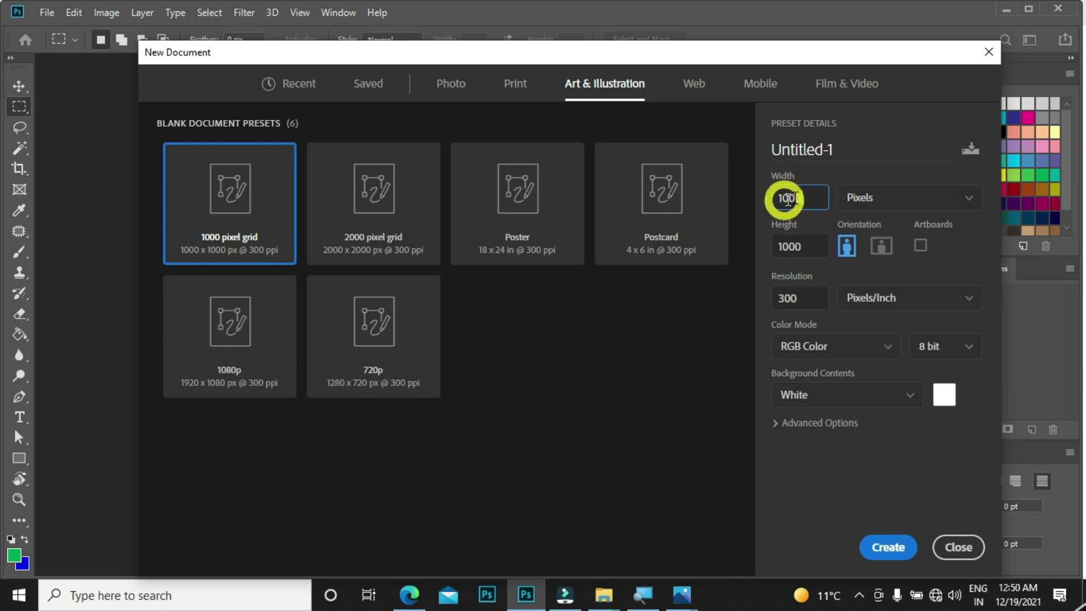
drag(812, 196, 766, 197)
drag(802, 242, 765, 243)
drag(766, 196, 797, 195)
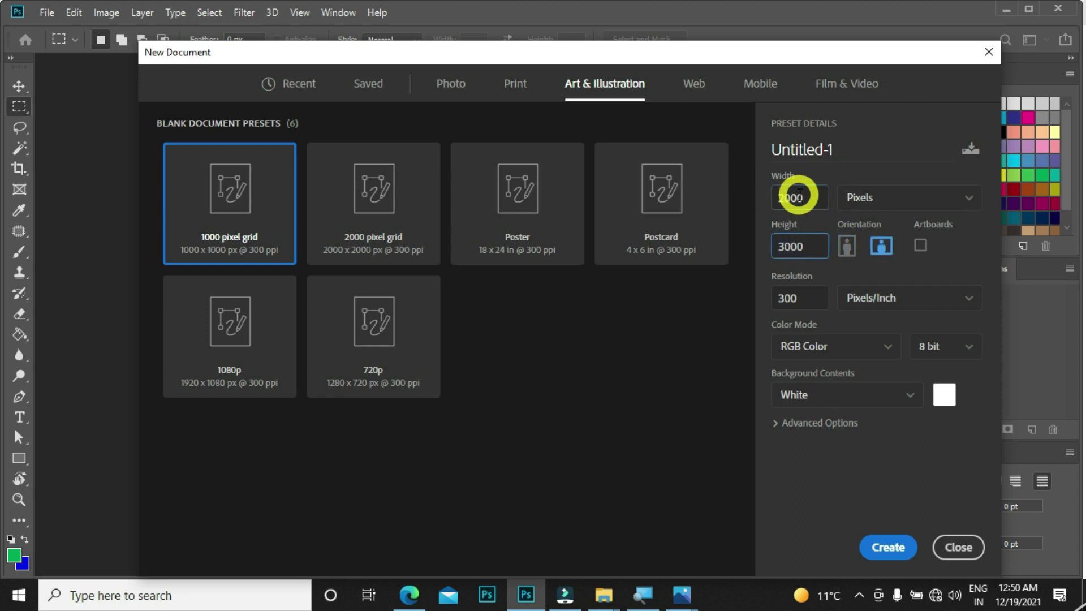
click(799, 195)
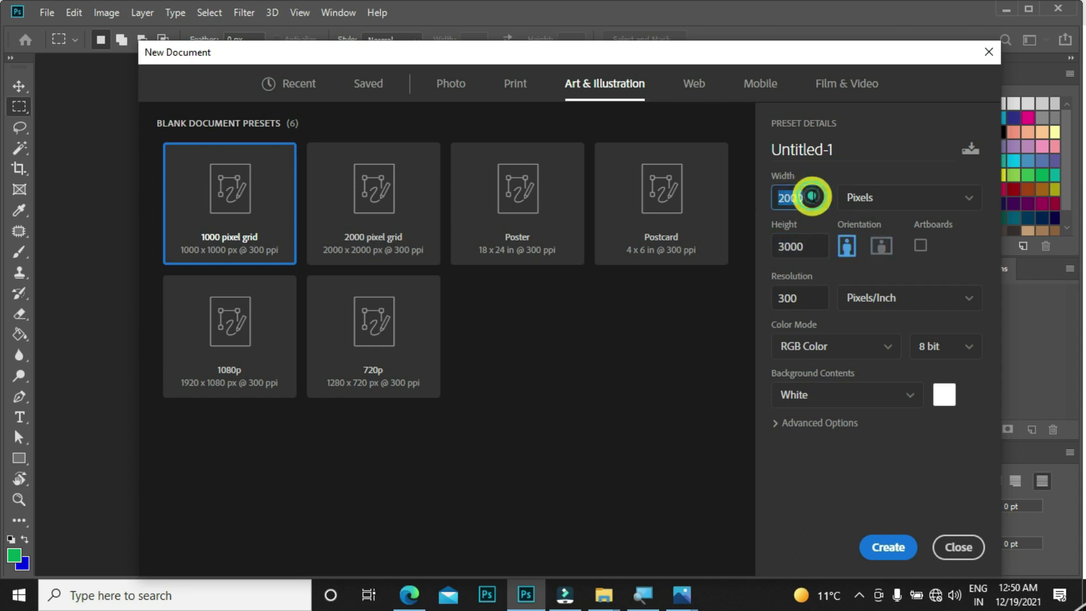
Step: Switch the document's measurement unit between inches and pixels to compare the dimensions, finishing with pixels
click(865, 196)
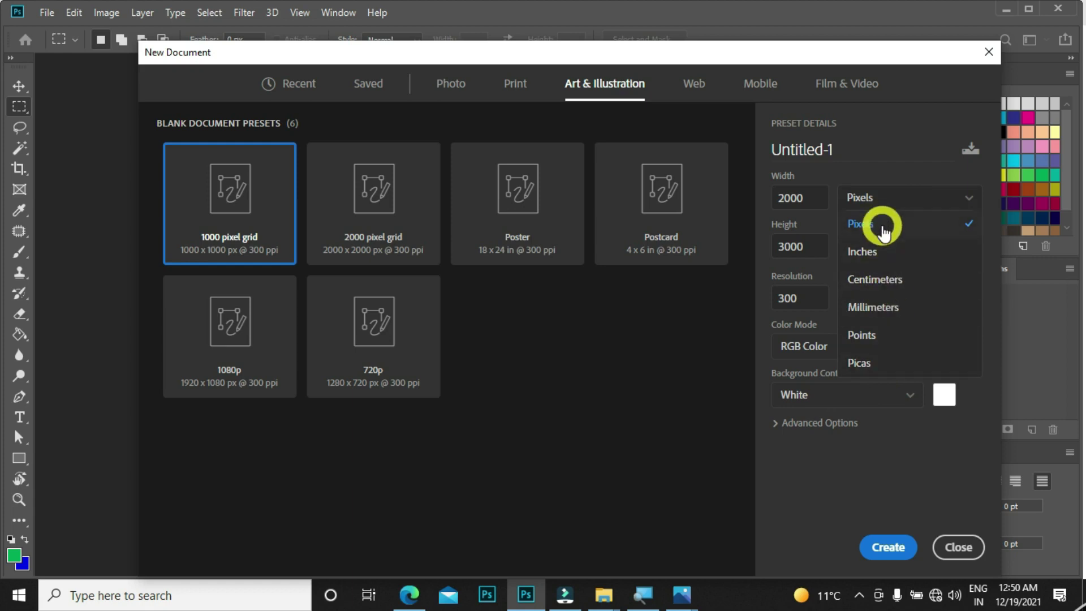
click(874, 254)
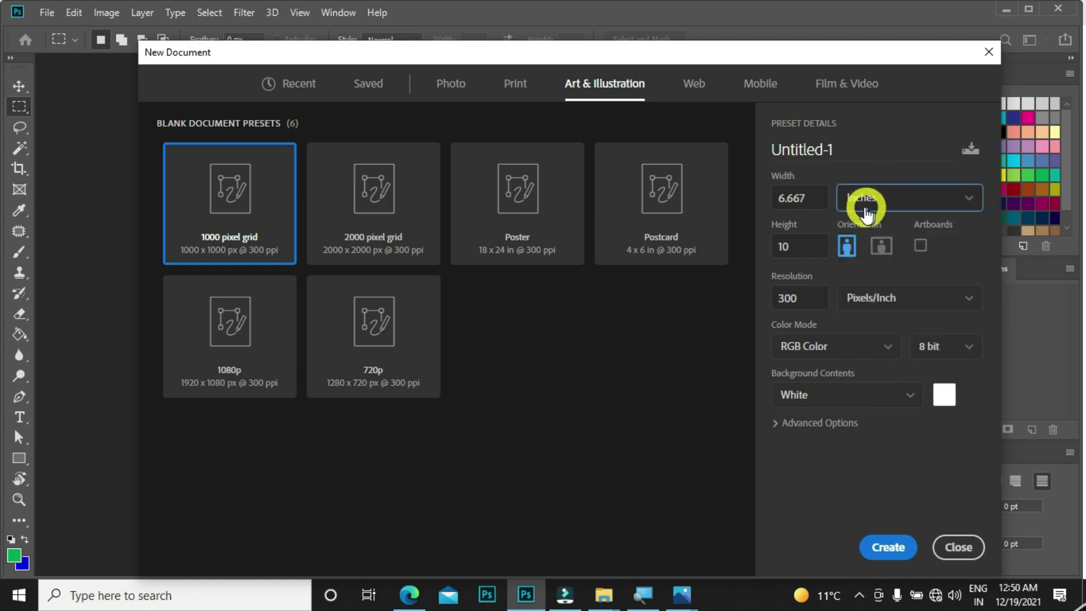
click(873, 201)
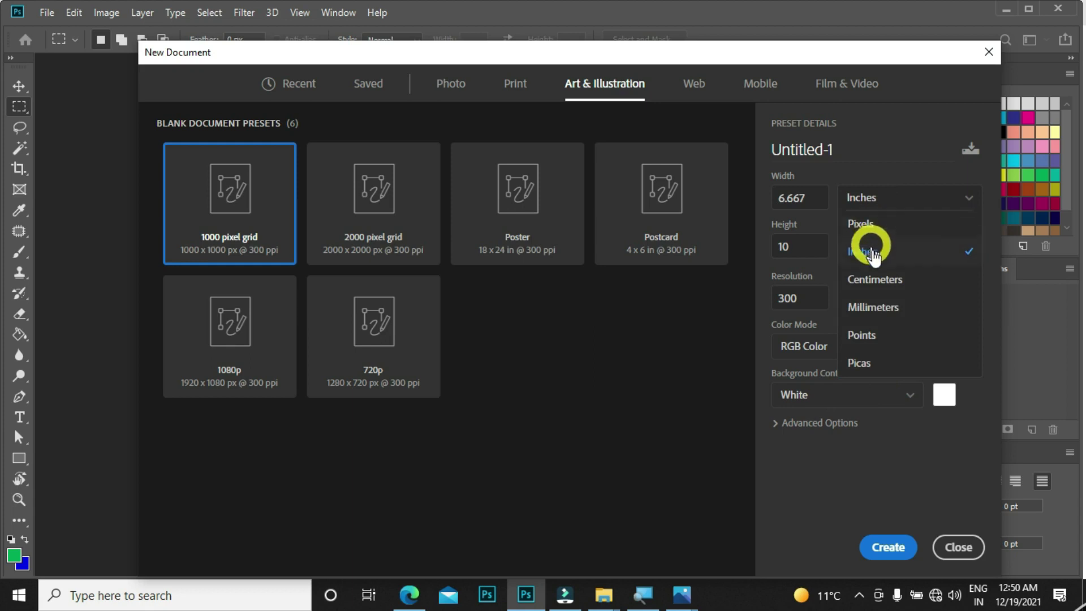
click(877, 221)
click(881, 202)
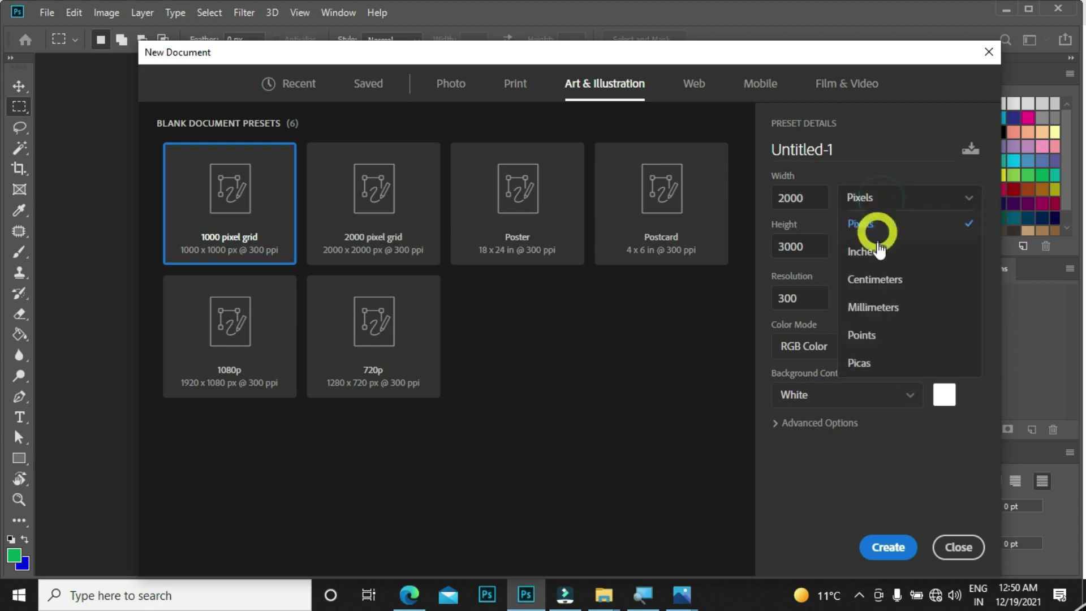
click(877, 254)
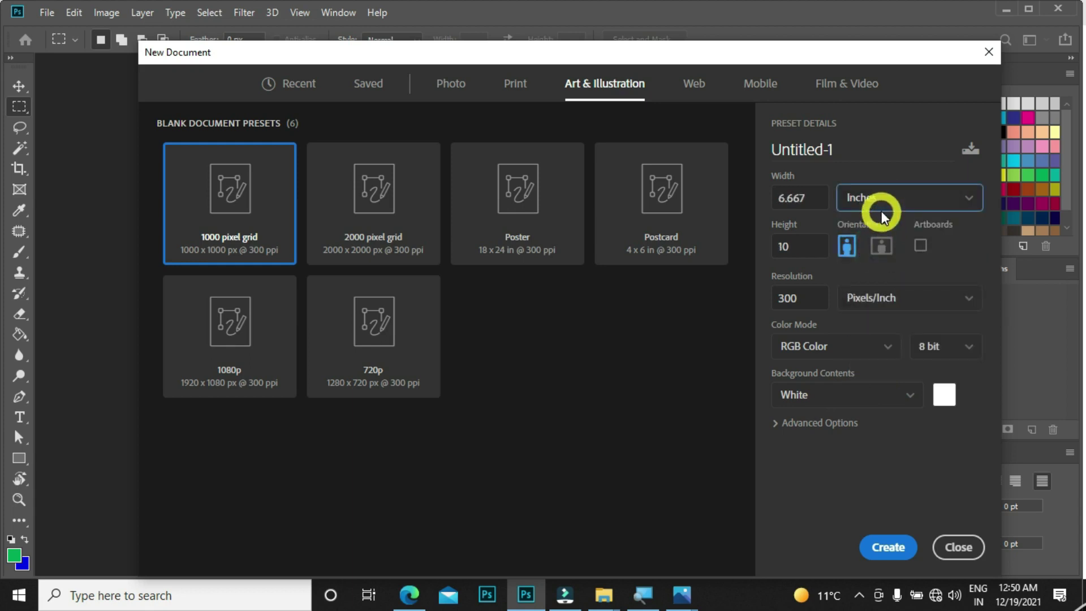
click(881, 205)
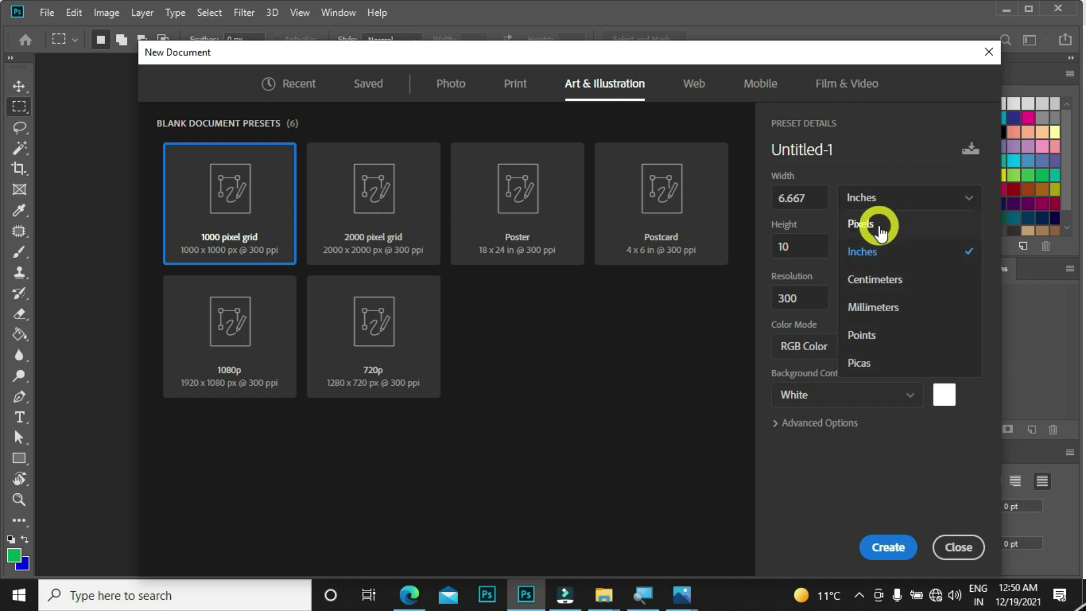
click(867, 254)
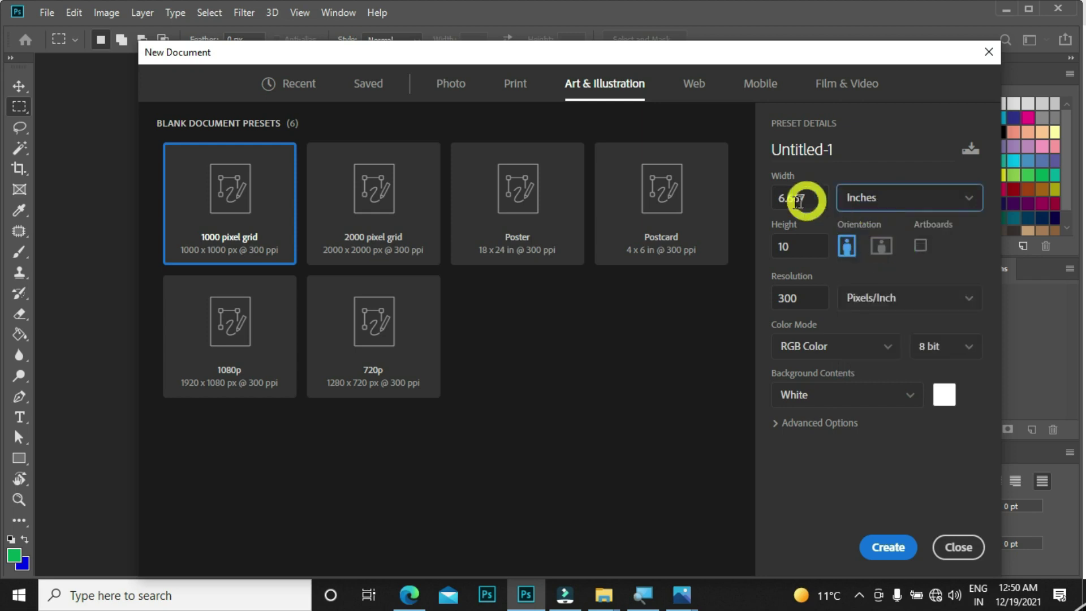
click(855, 198)
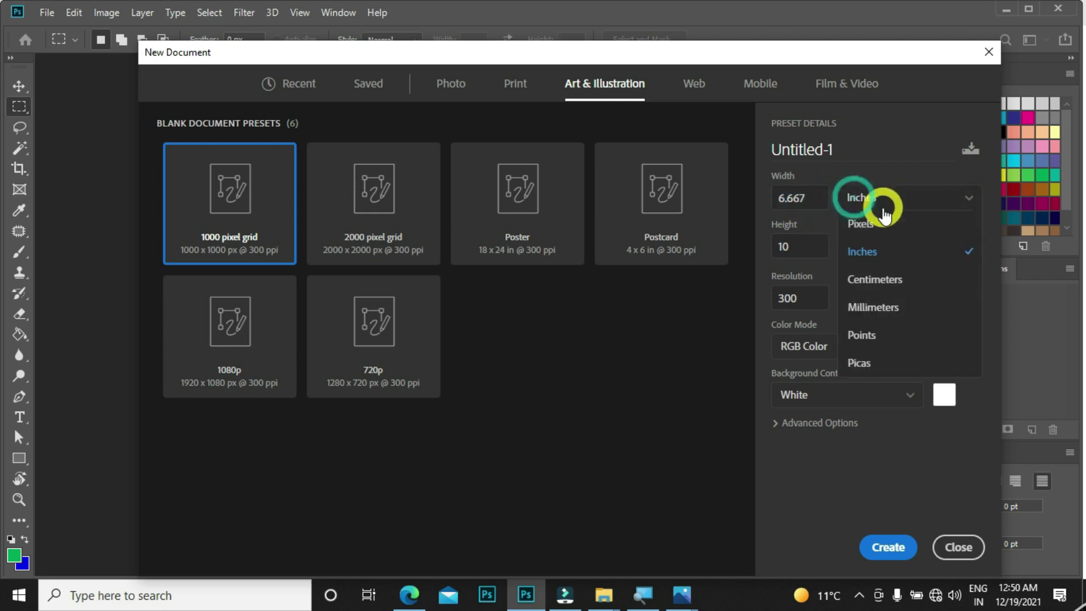
click(860, 219)
click(786, 199)
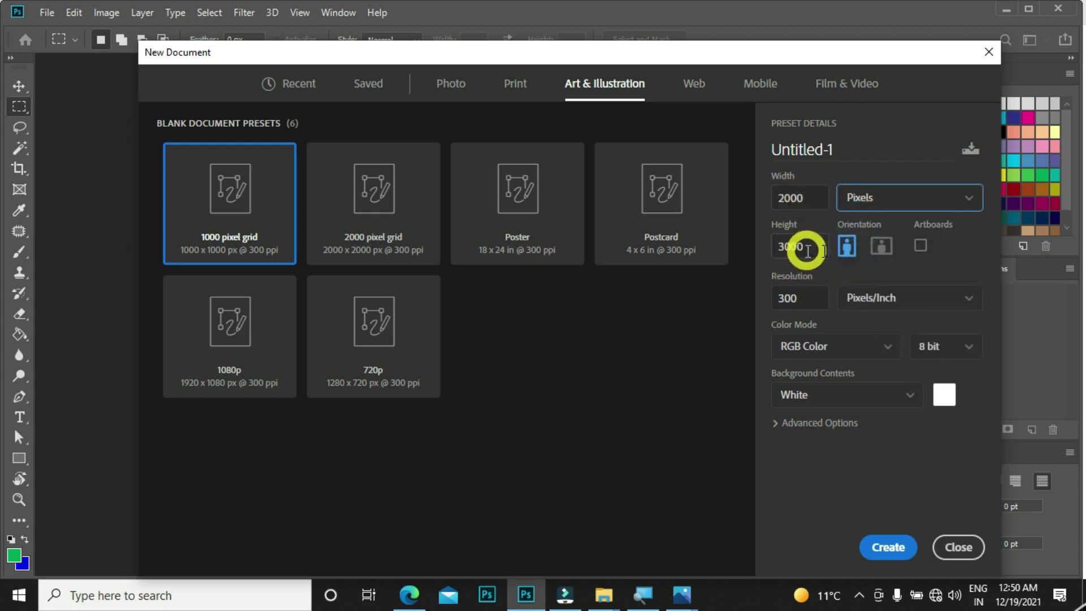
Step: Try the portrait and landscape orientations, choose landscape for the new document, and toggle the Artboards option
click(876, 244)
click(851, 245)
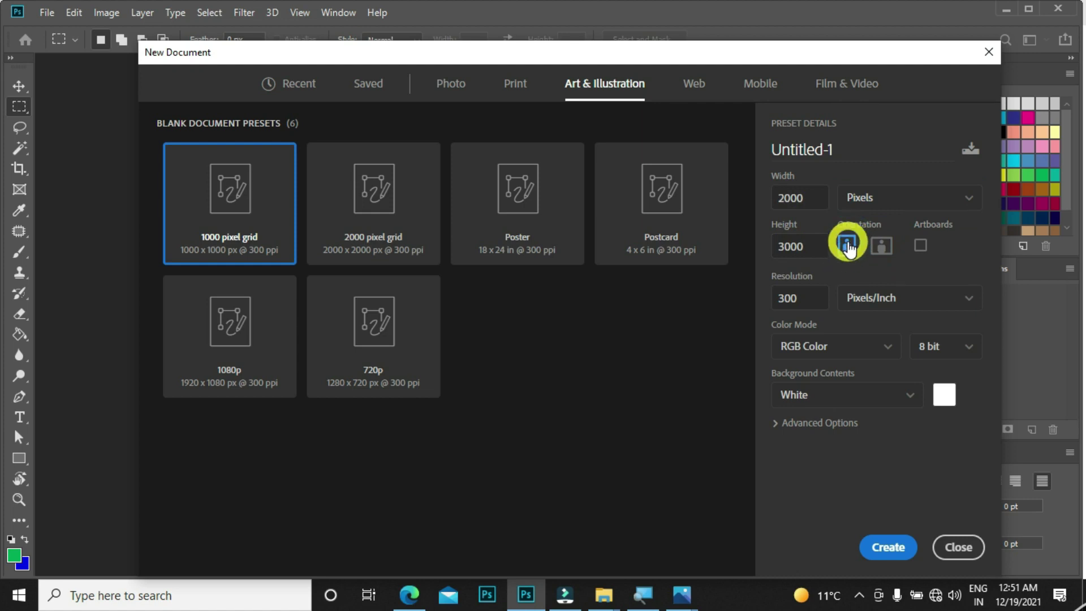
click(851, 247)
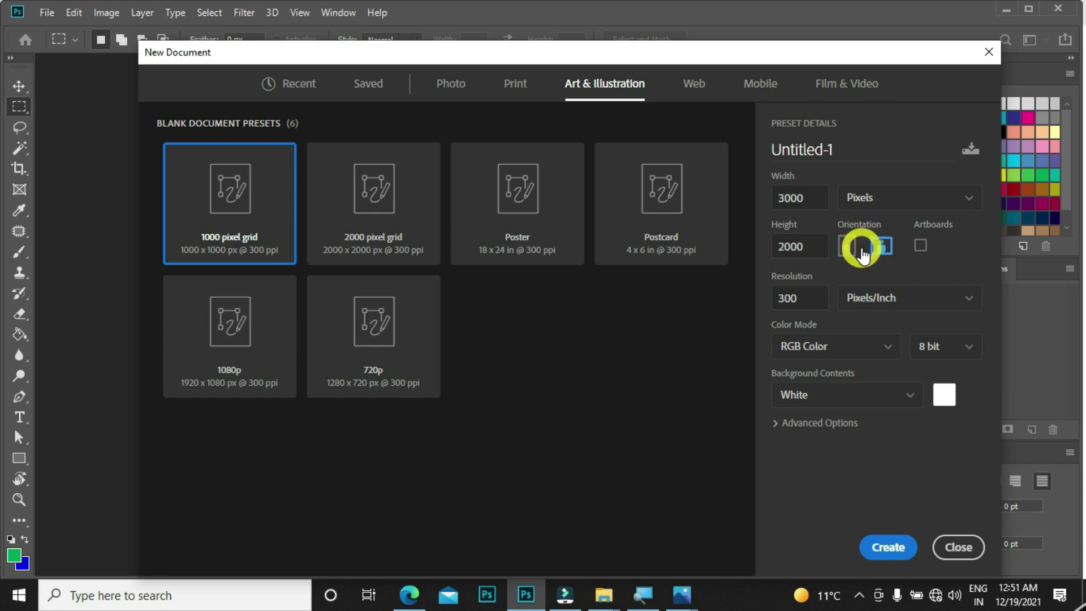
click(847, 246)
click(887, 246)
click(921, 246)
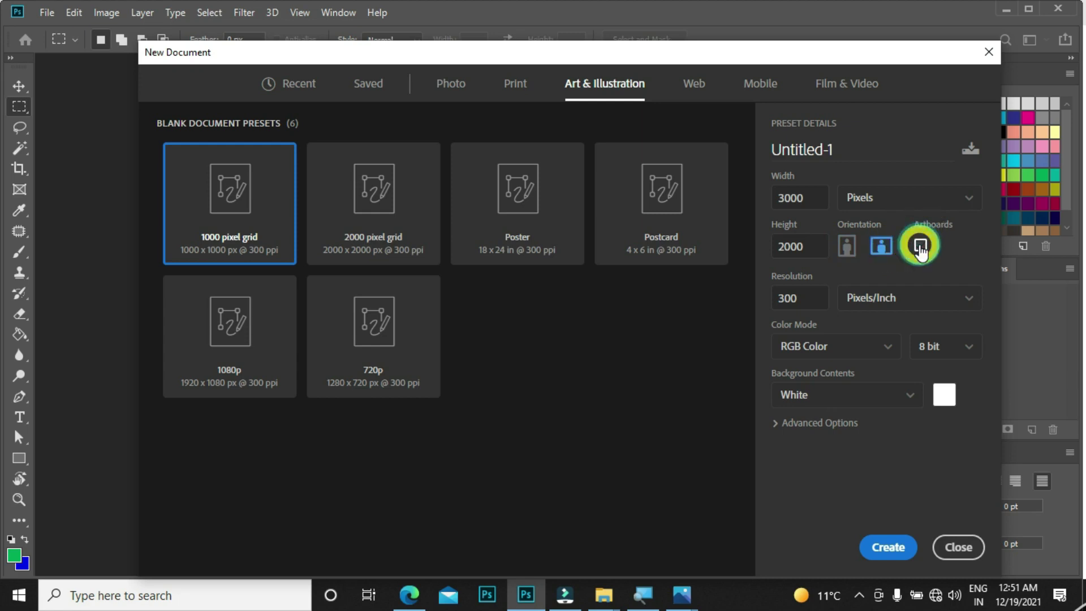
Step: Leave Artboards off, view the older New dialog image in Photos to compare its presets, and return to Photoshop
click(920, 246)
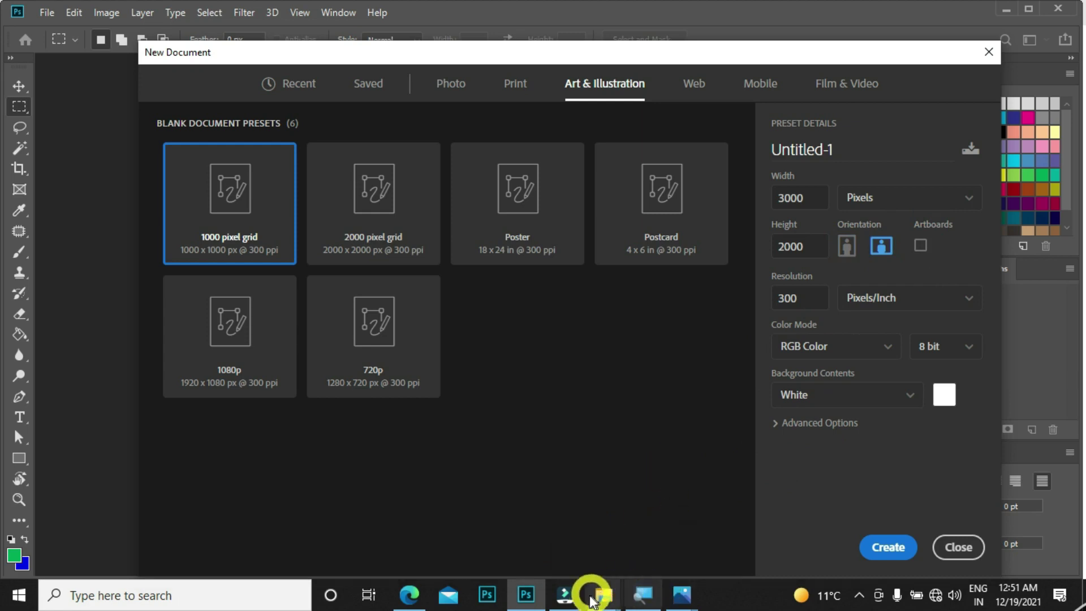
click(682, 592)
click(601, 483)
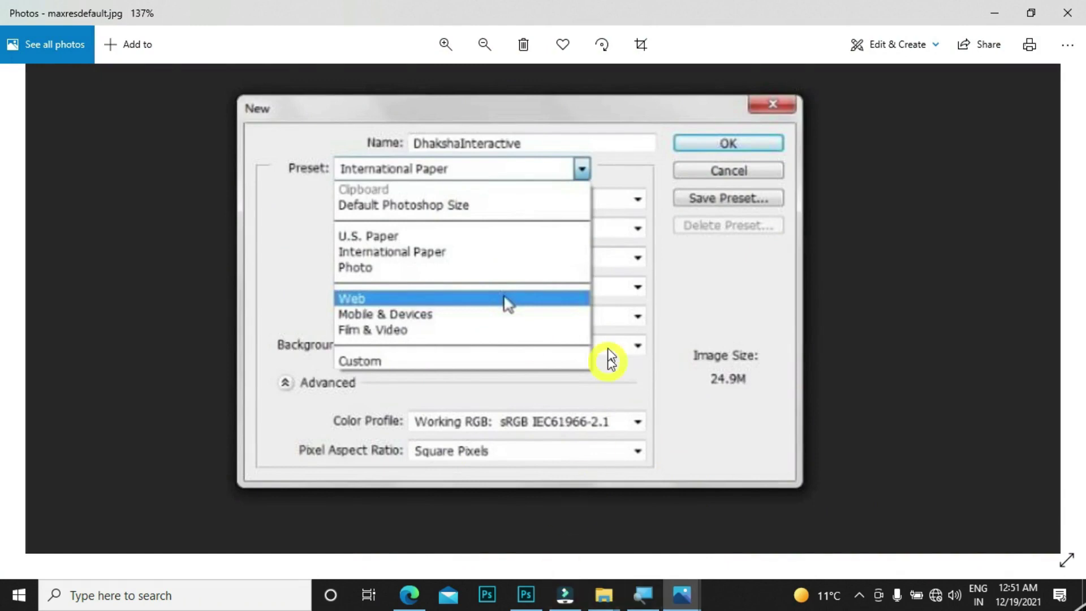
mouse_move(541, 604)
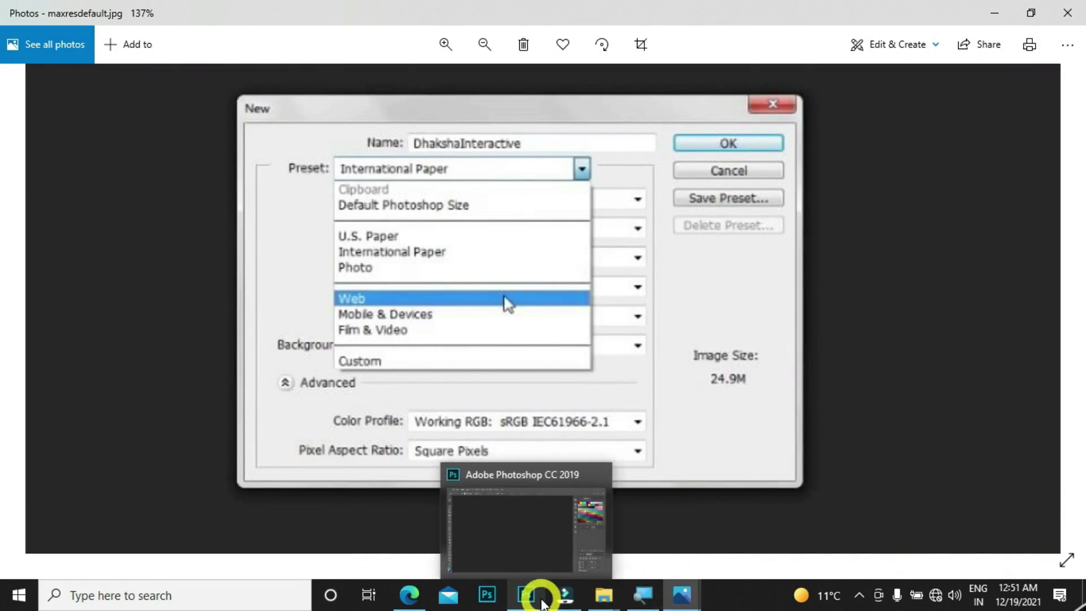
click(528, 591)
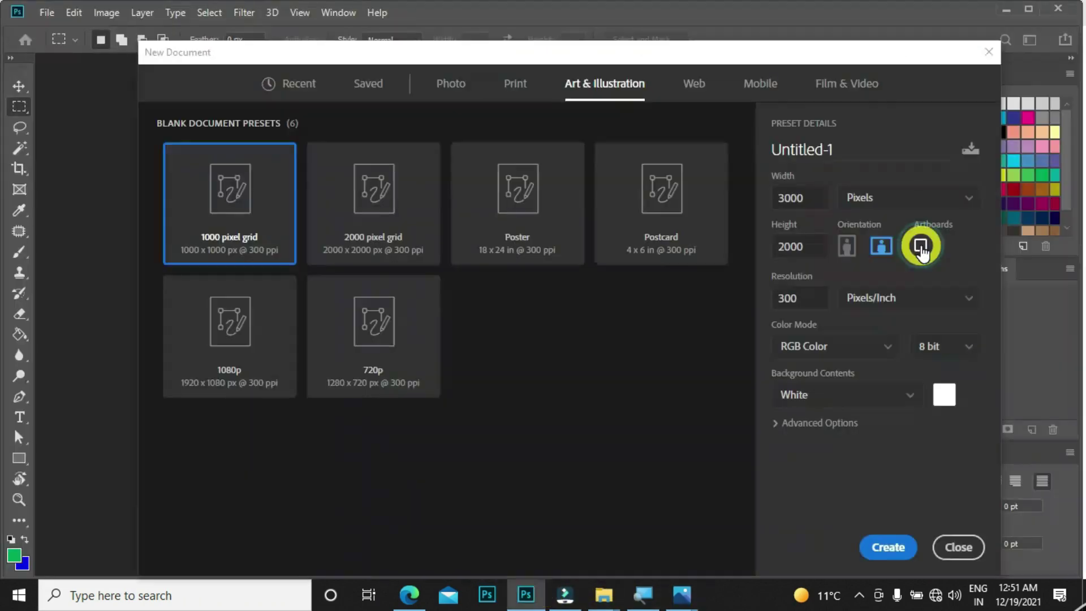
Step: Set the new document's resolution to 72 pixels per inch
click(803, 299)
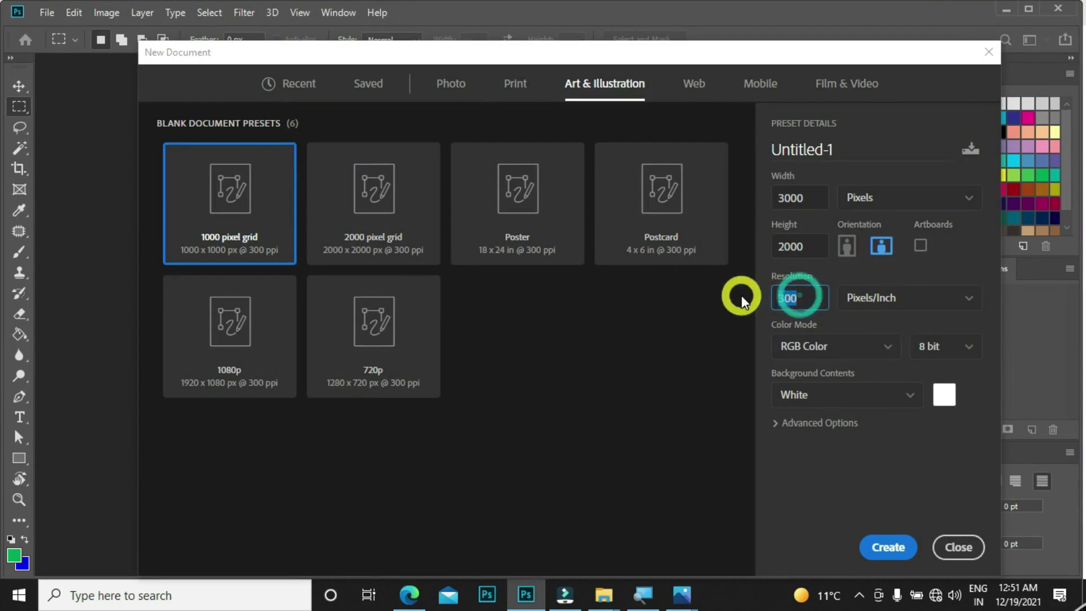
click(814, 304)
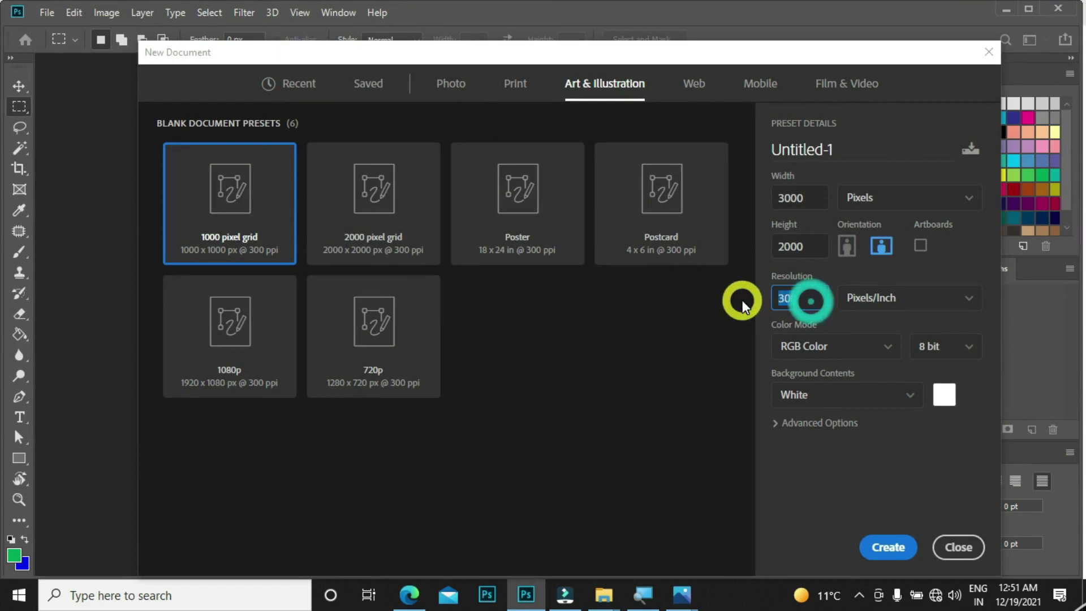
double_click(807, 300)
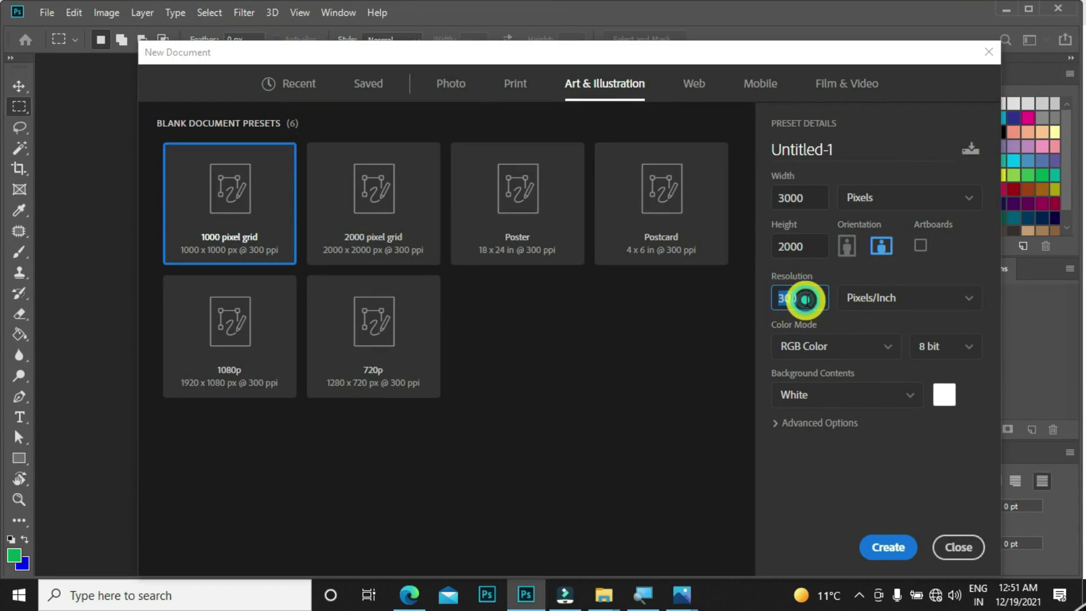
click(809, 300)
double_click(808, 300)
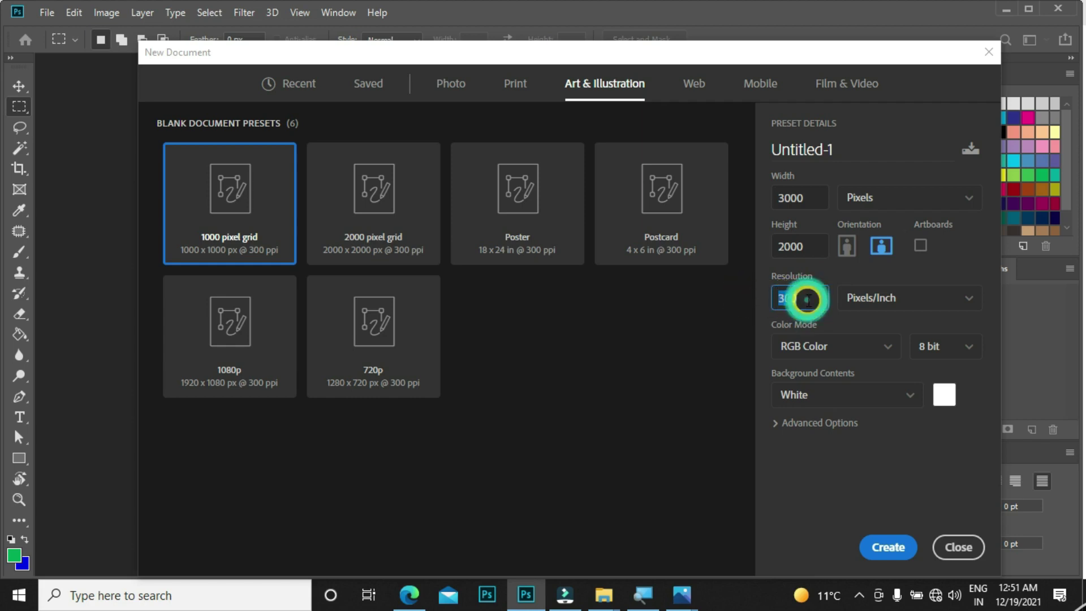
click(812, 299)
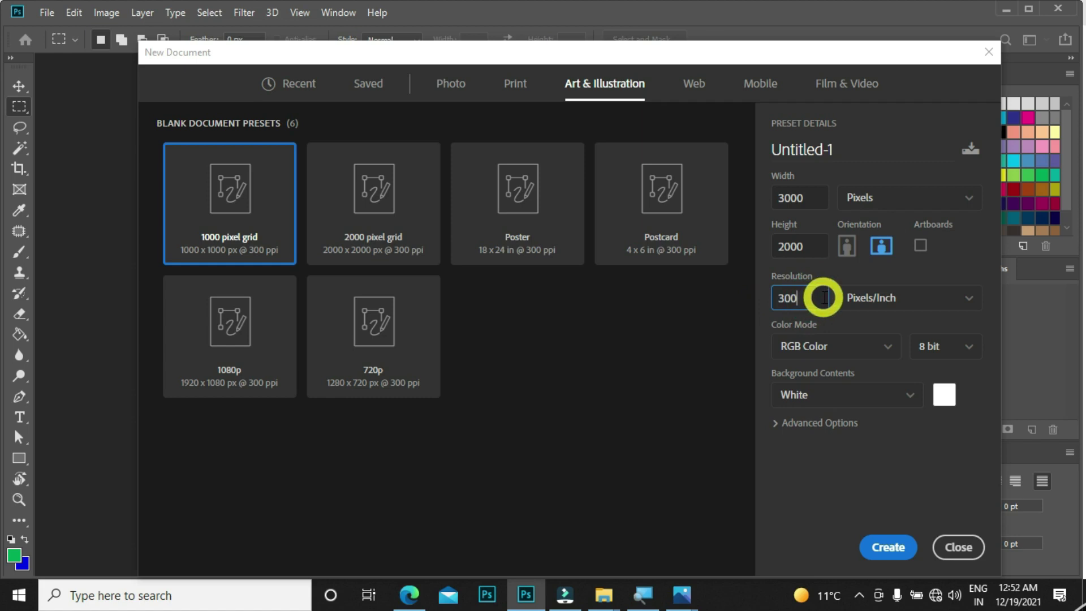
drag(809, 297, 735, 297)
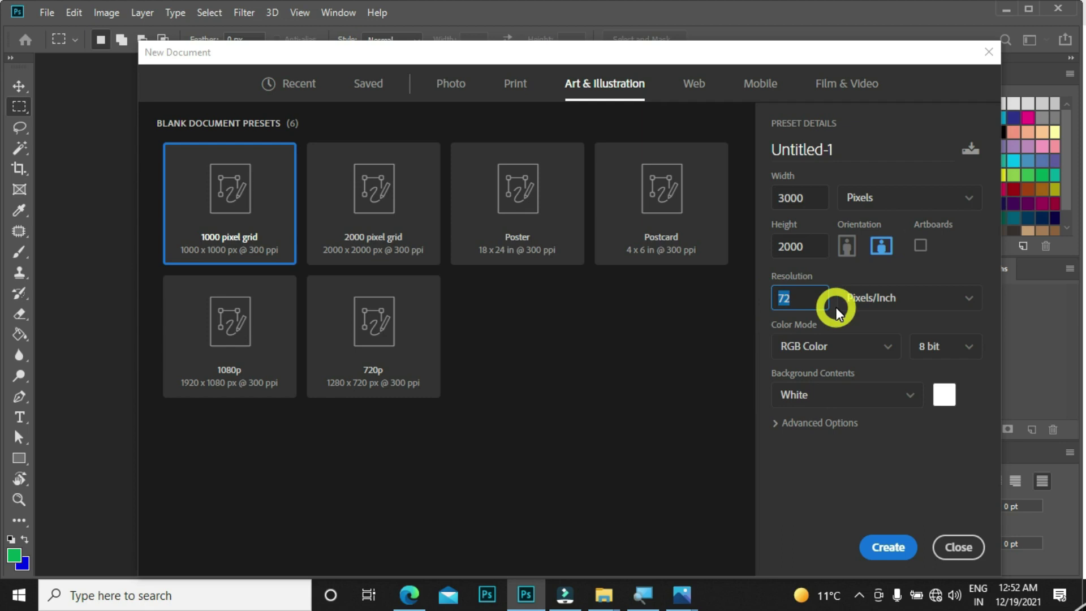
Step: Set the new document's resolution back to 300 pixels per inch
click(786, 297)
drag(811, 297, 707, 291)
key(ctrl+a)
key(ctrl+a)
text(300)
drag(807, 299, 758, 296)
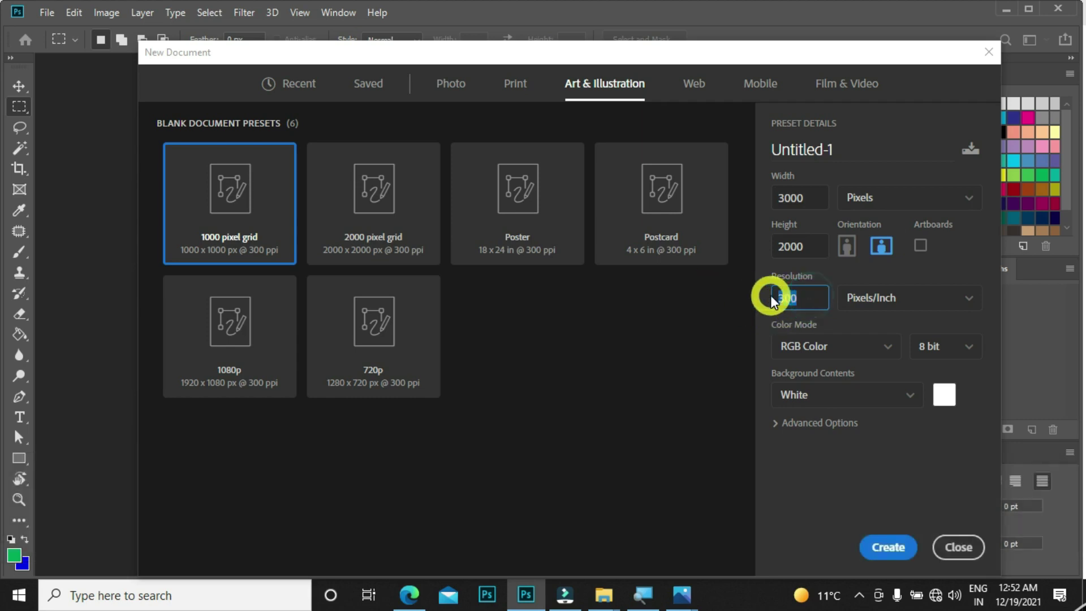
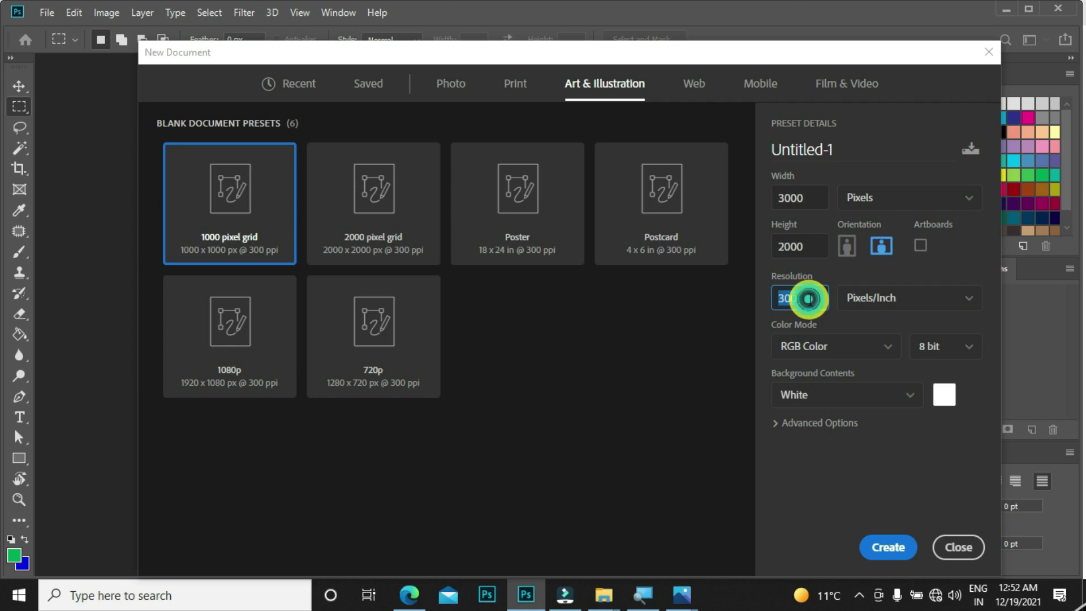
Step: Replace the new document's resolution value with 72 pixels per inch
click(809, 298)
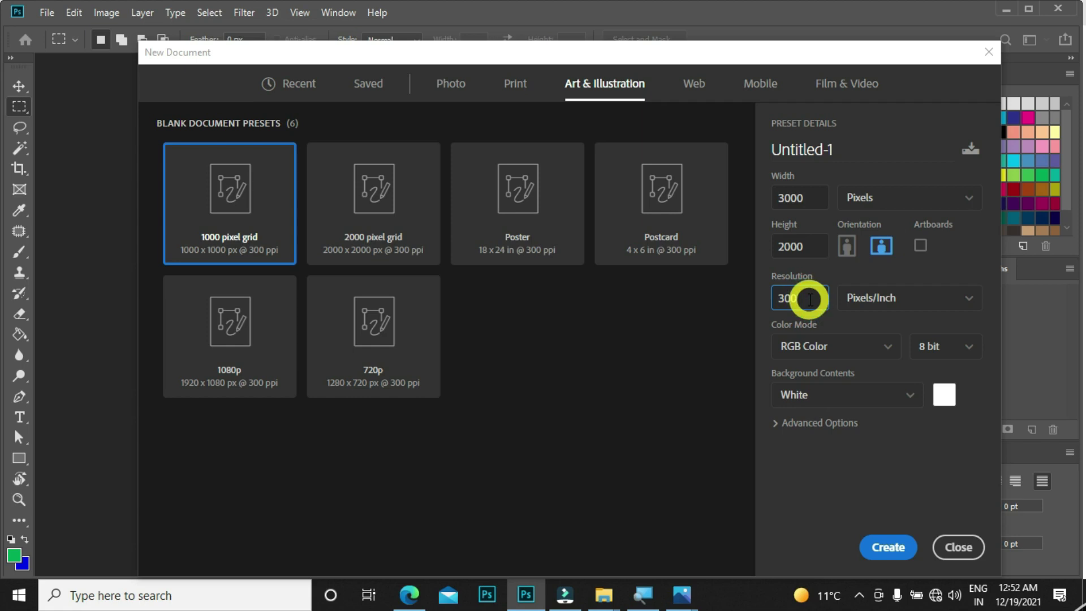
text(72)
key(ctrl+a)
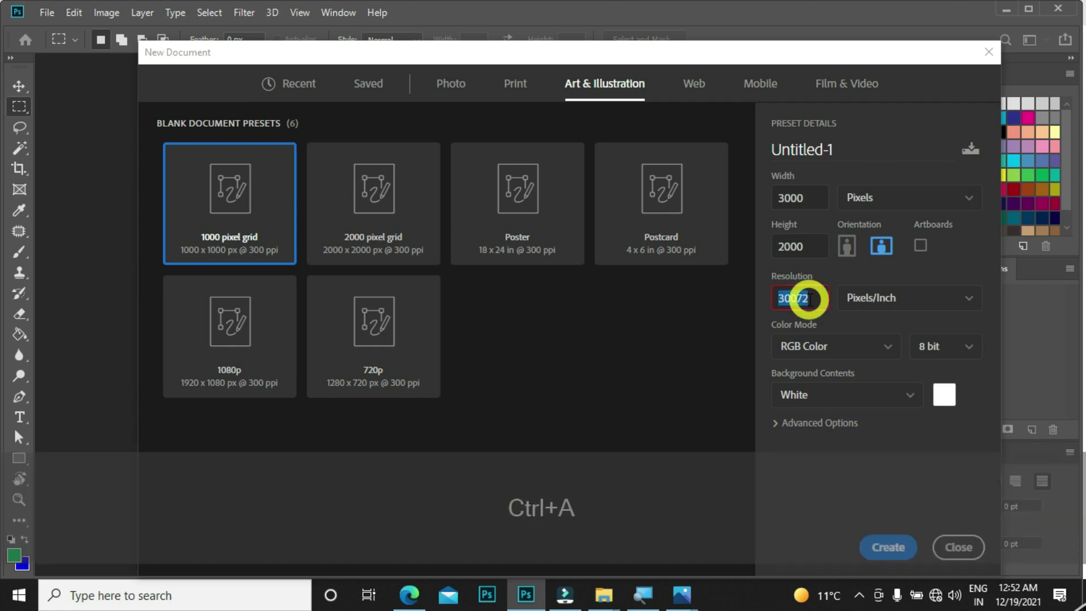
text(72)
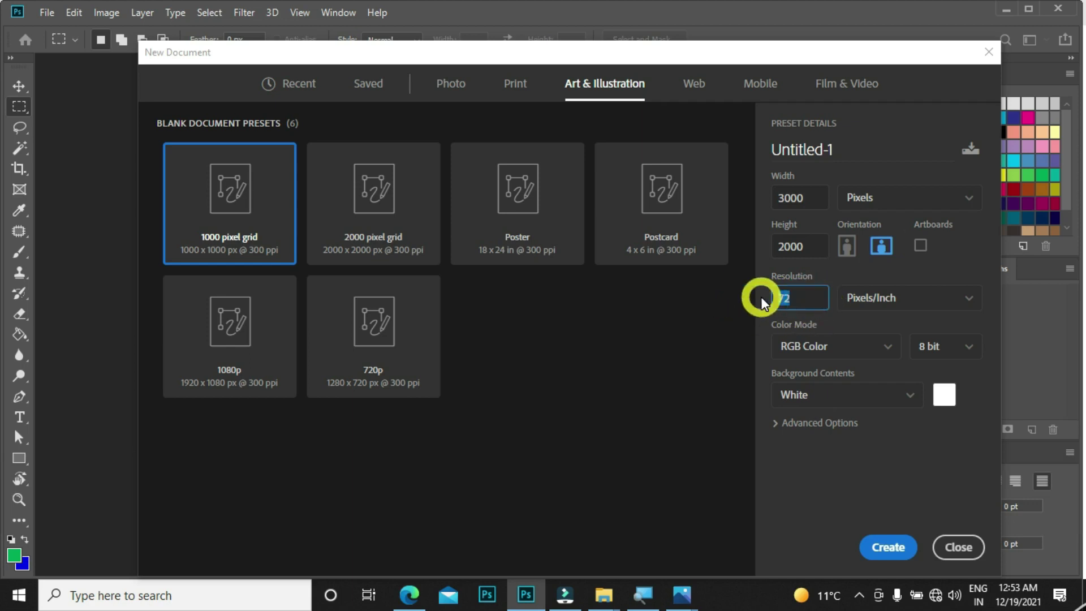
Step: Review the resolution unit choices, Pixels/Inch and Pixels/Centimeter, and keep Pixels/Inch for the new document
click(918, 297)
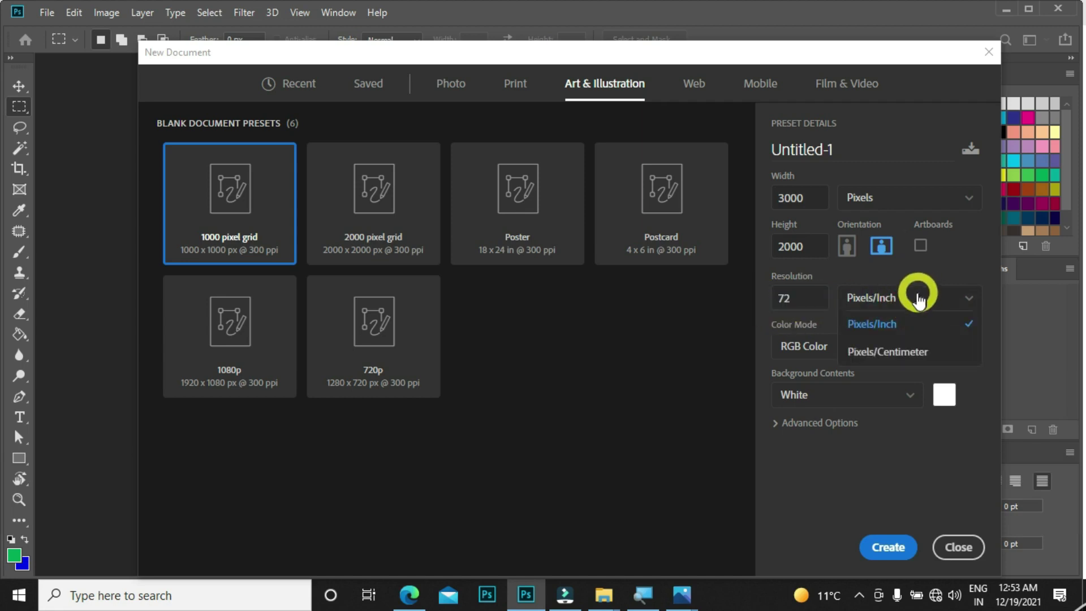
click(918, 298)
click(913, 298)
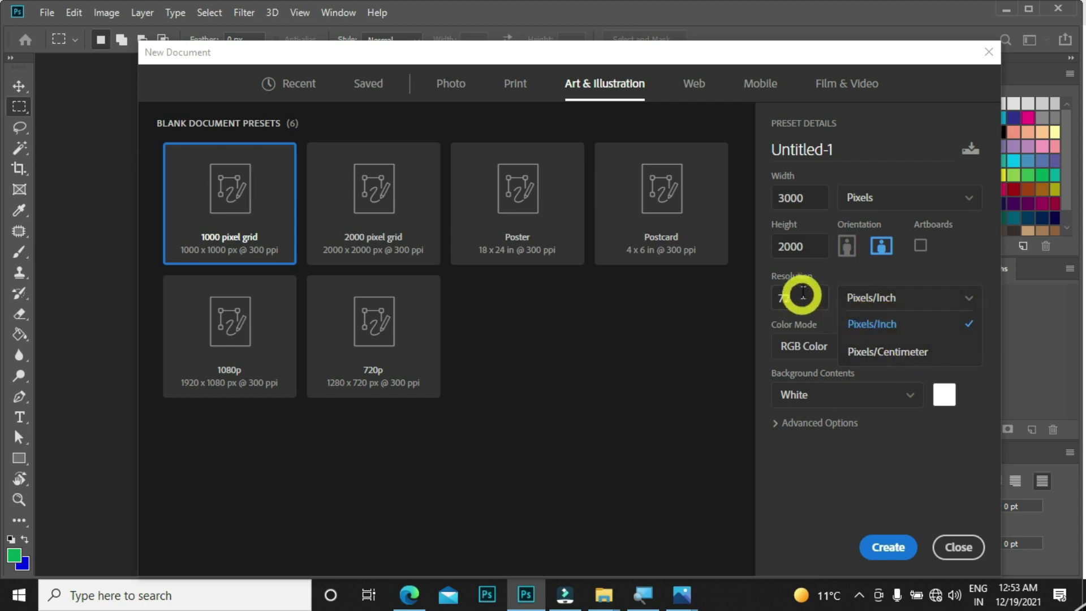
click(889, 323)
click(914, 299)
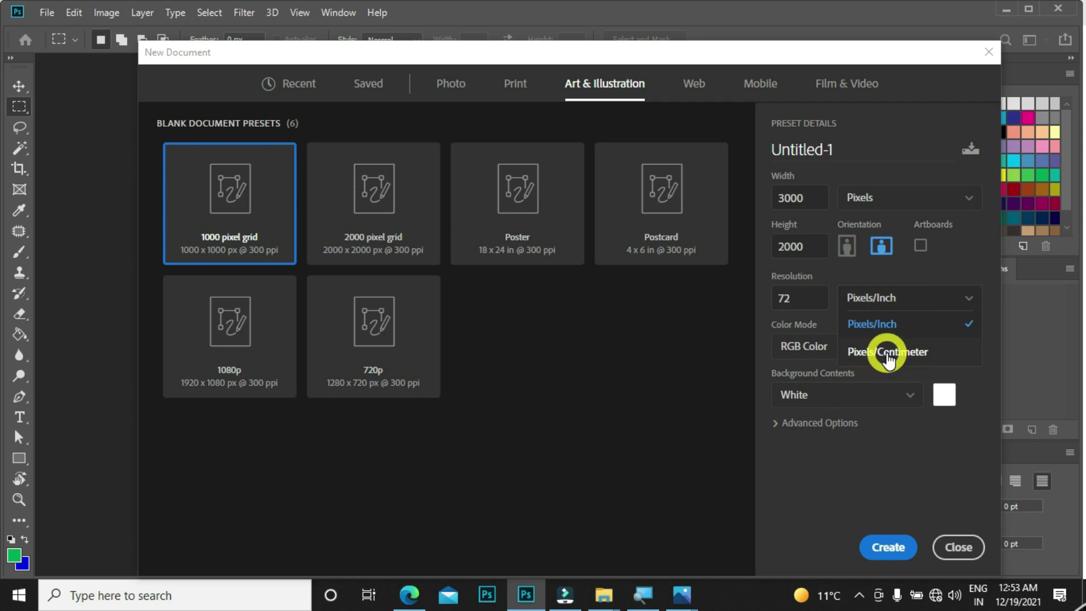
click(892, 321)
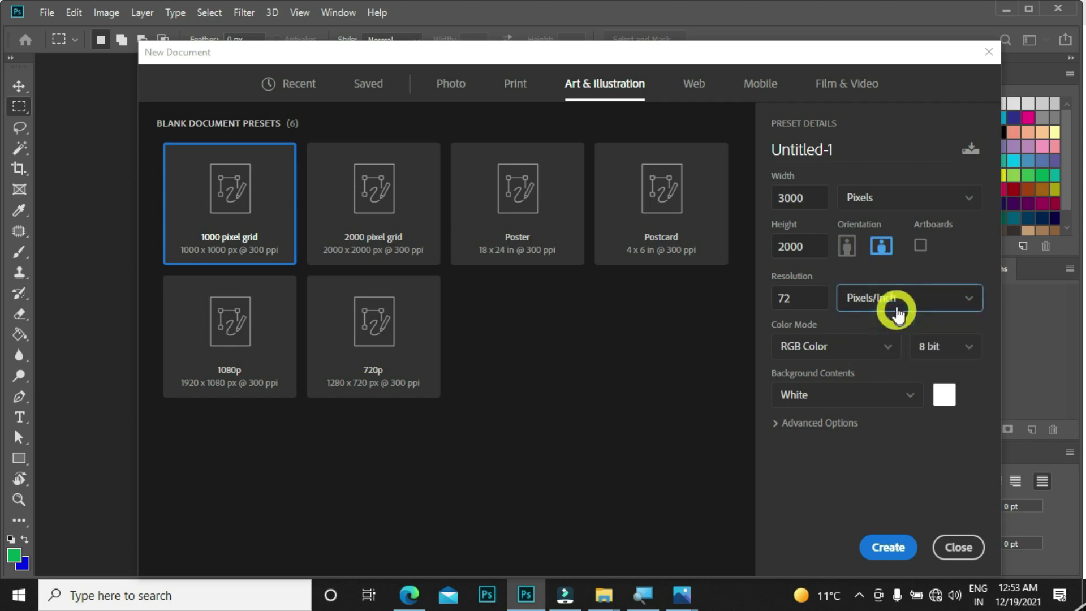
click(874, 297)
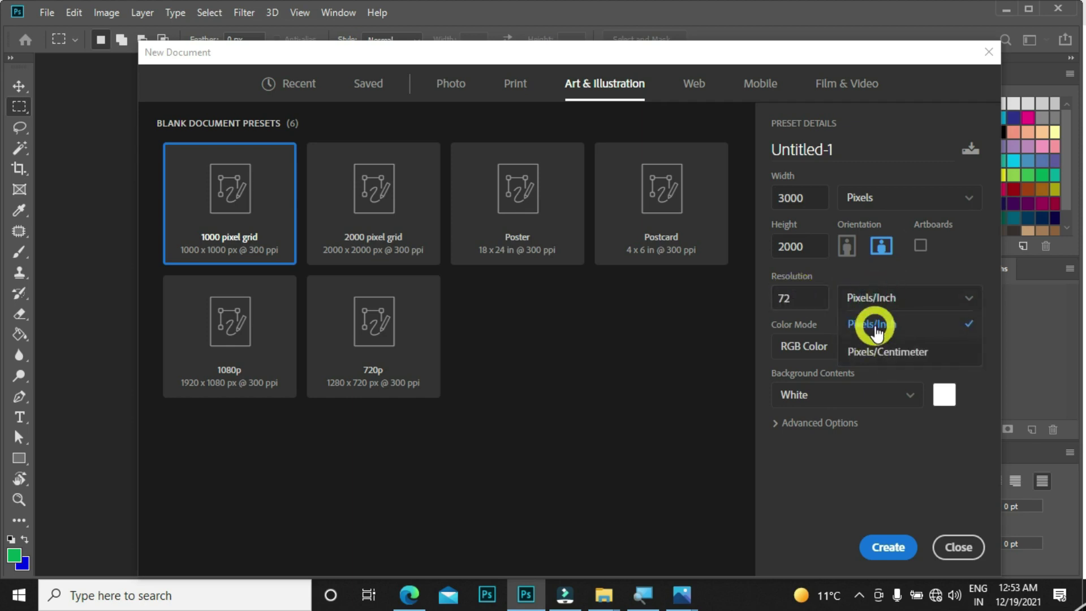
click(876, 327)
double_click(806, 299)
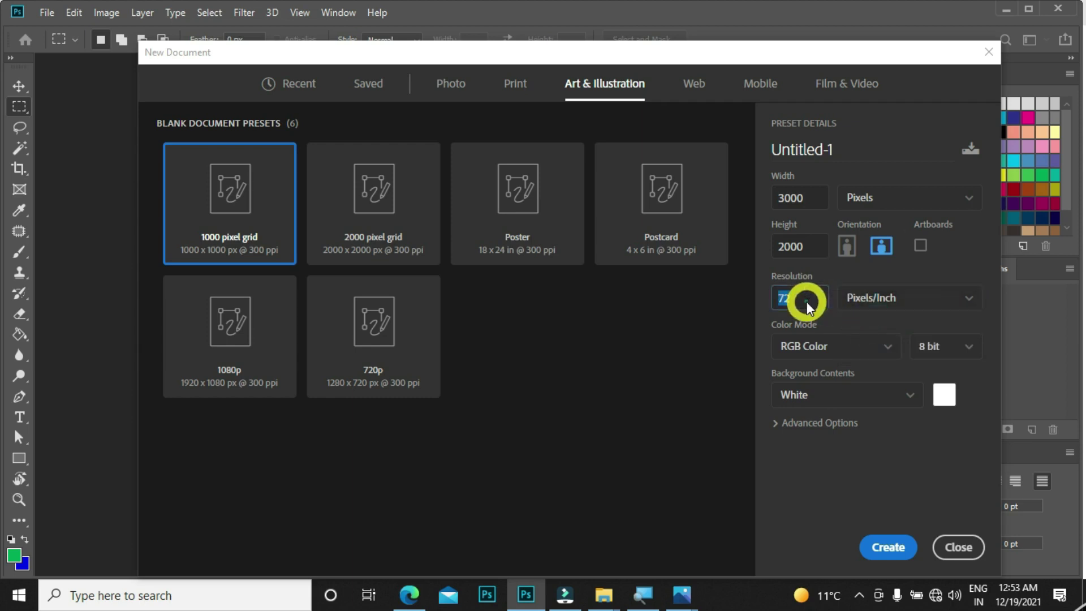
Step: Review the available color modes and set the new document's color mode to CMYK Color
click(829, 346)
click(836, 345)
click(835, 346)
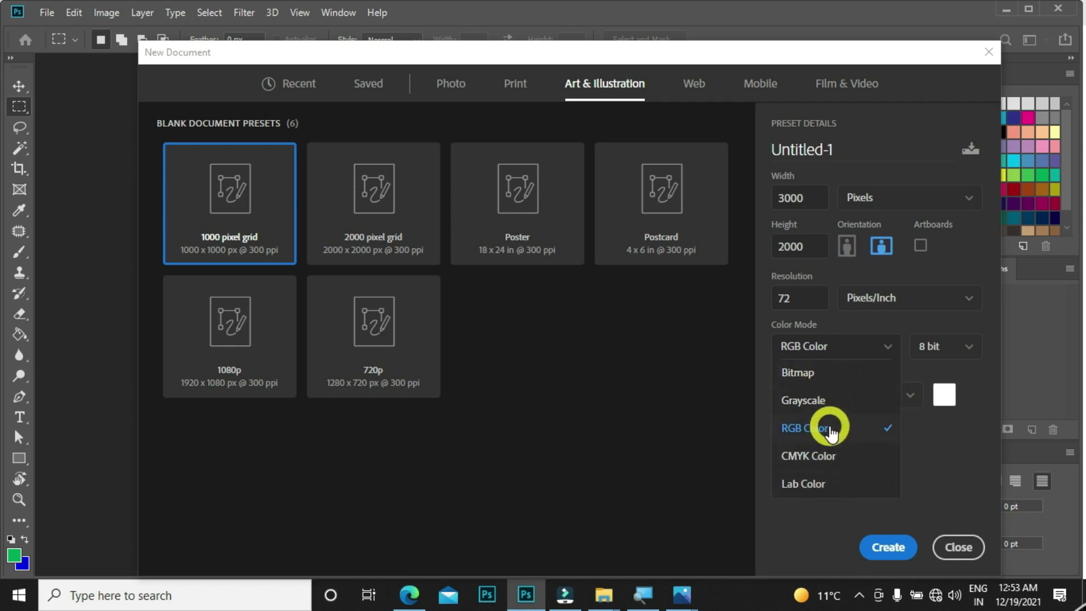
click(817, 456)
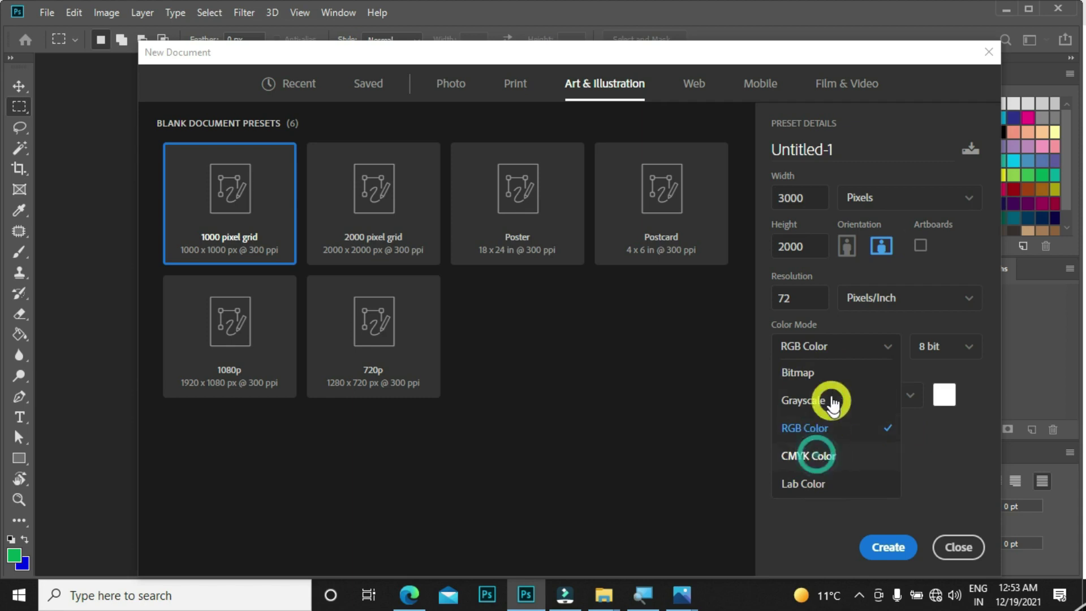
click(826, 346)
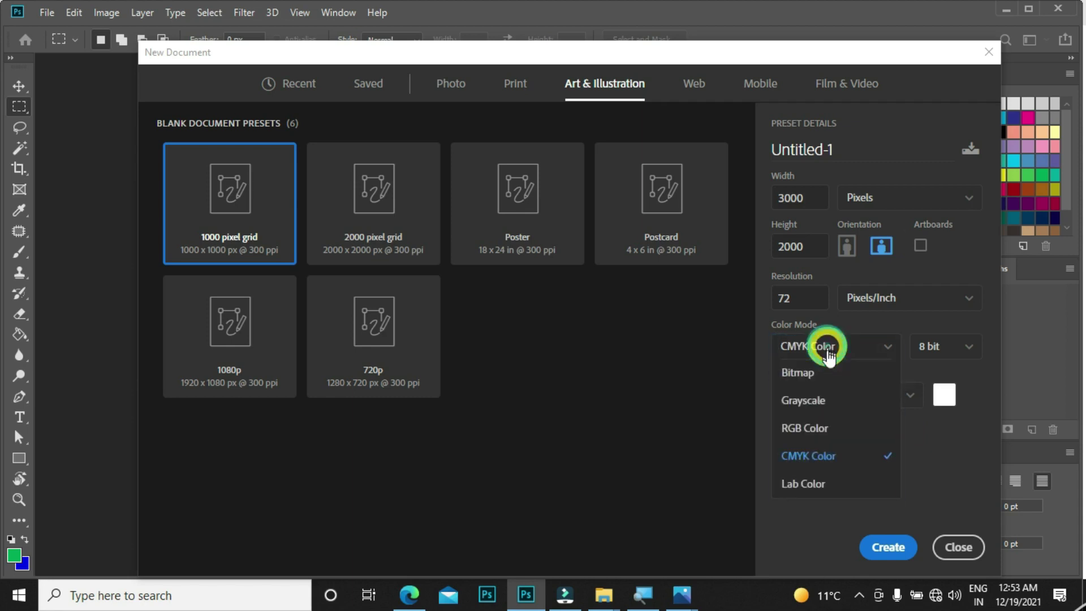
click(809, 460)
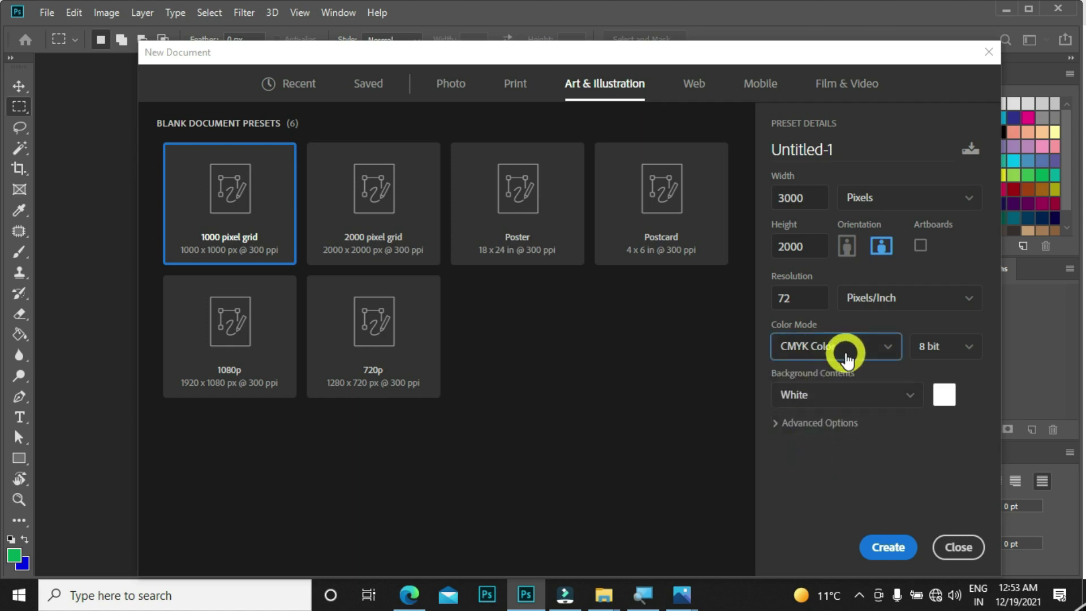
click(847, 353)
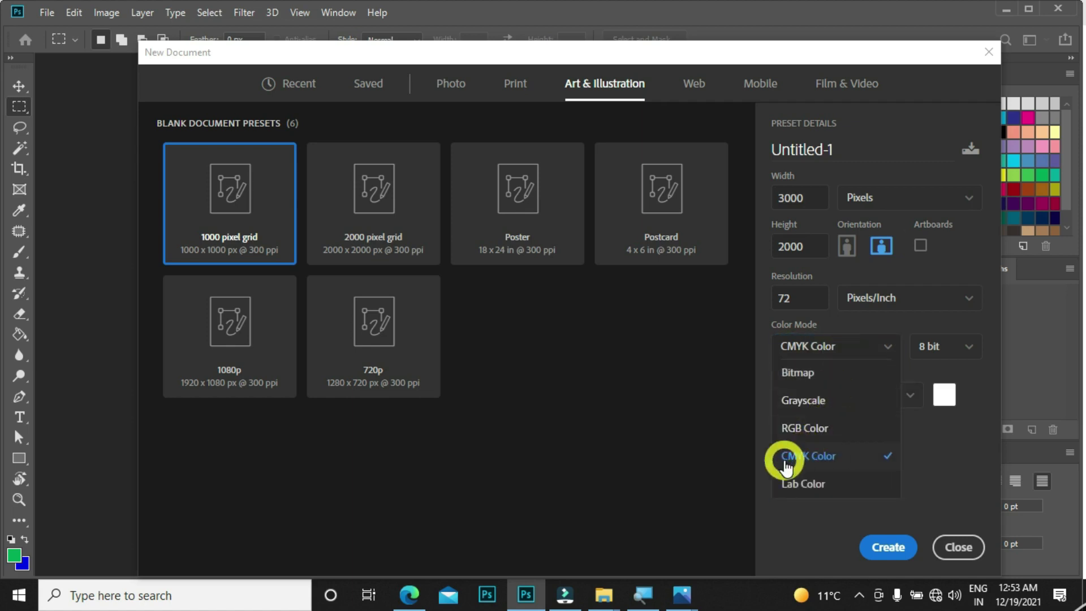
click(811, 459)
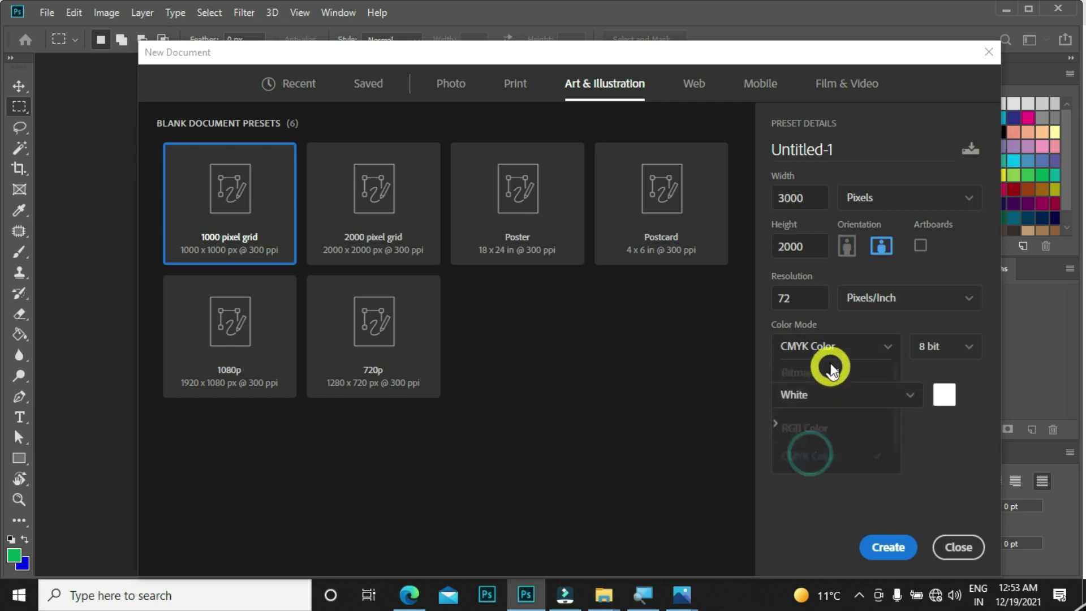
Step: Switch the color mode between RGB Color and CMYK Color to compare them, finishing with CMYK Color
click(815, 345)
click(821, 428)
click(844, 347)
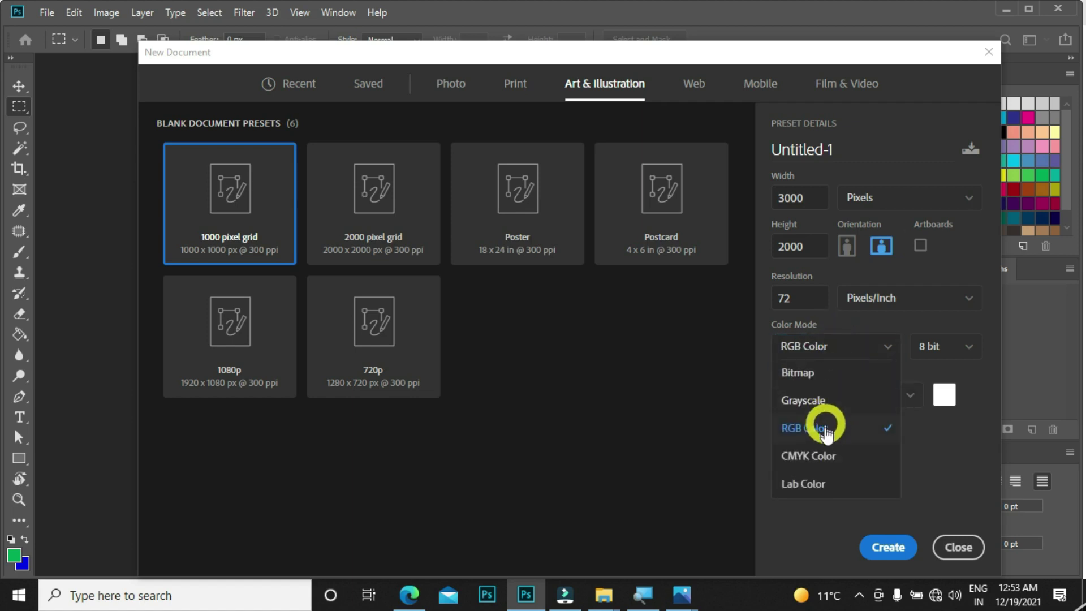
click(834, 460)
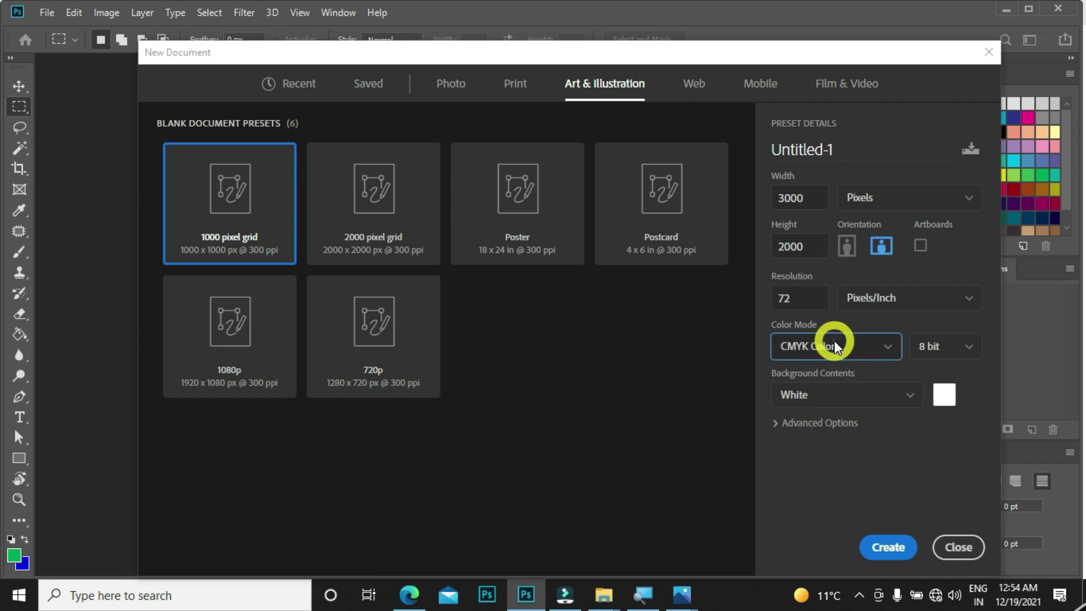
click(835, 346)
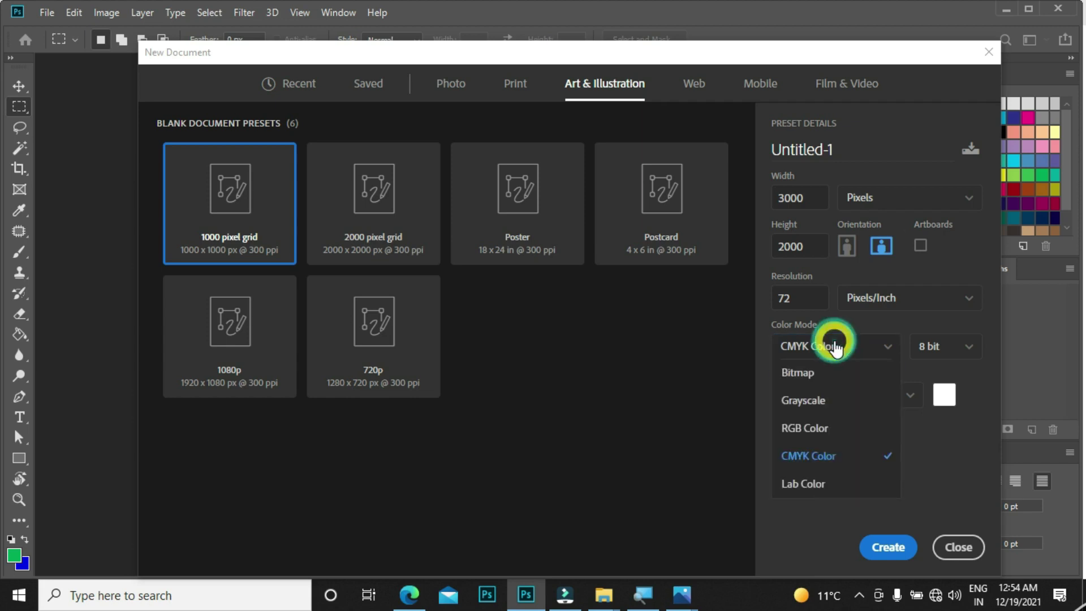
click(801, 433)
click(844, 348)
click(814, 454)
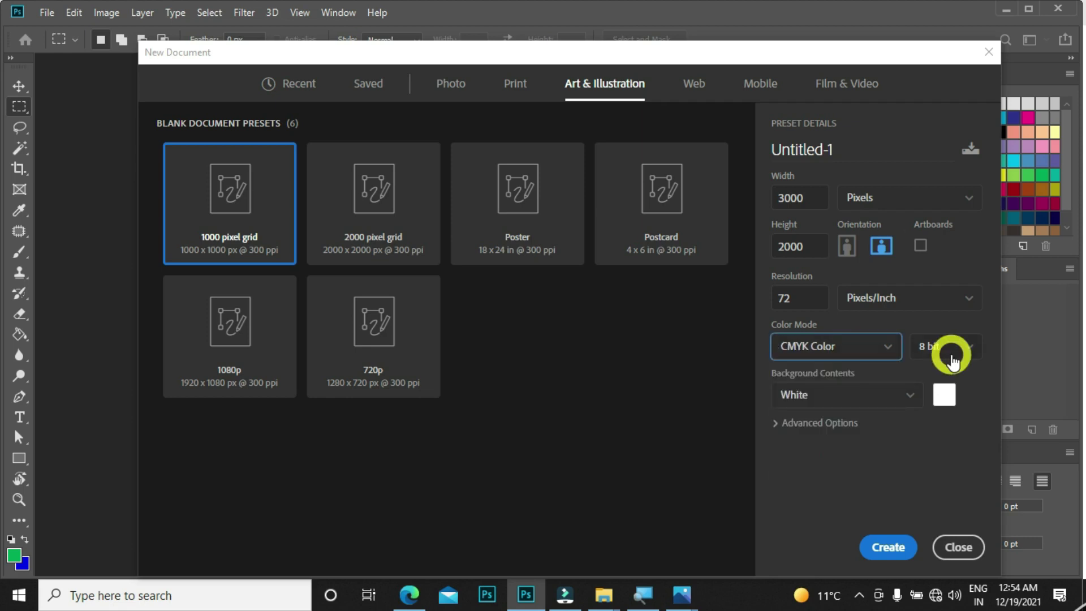
Step: Review the color bit depth choices, try 16 bit, and set the new document back to 8 bit
click(949, 353)
click(945, 373)
click(945, 357)
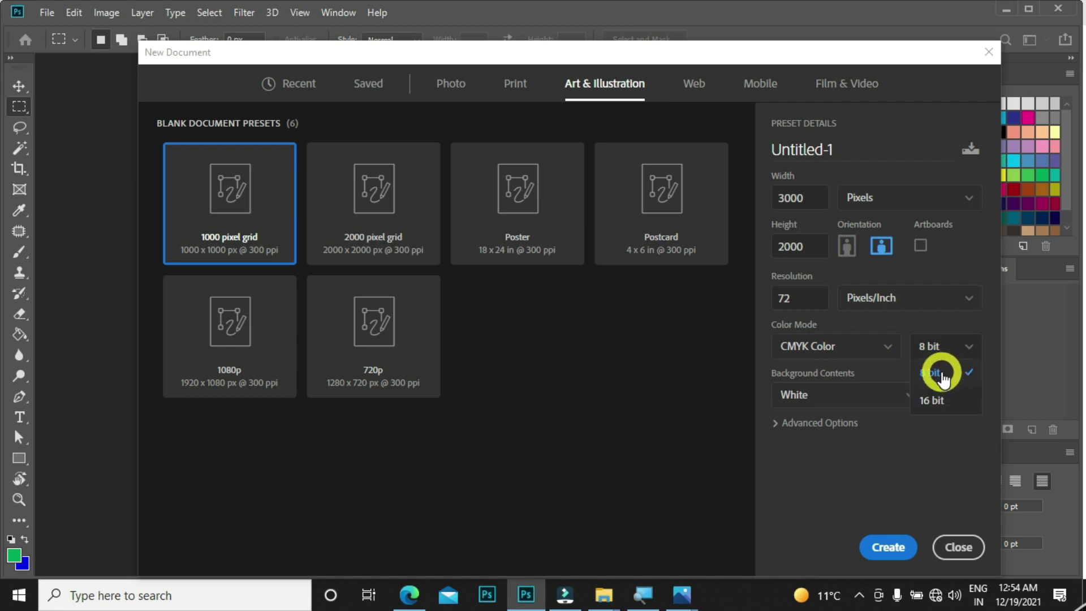
click(941, 340)
click(953, 347)
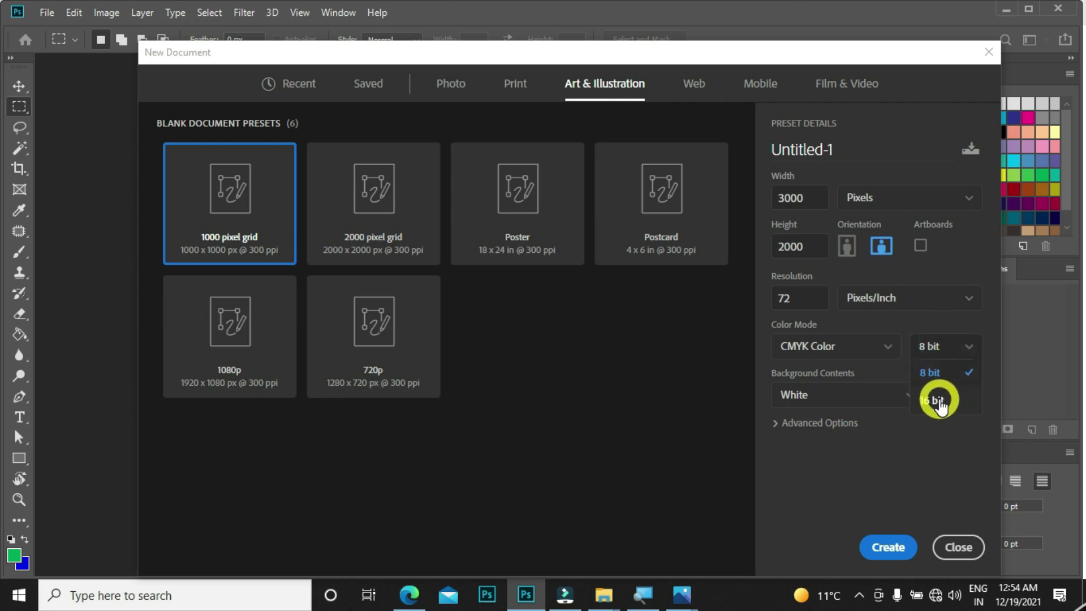
click(944, 352)
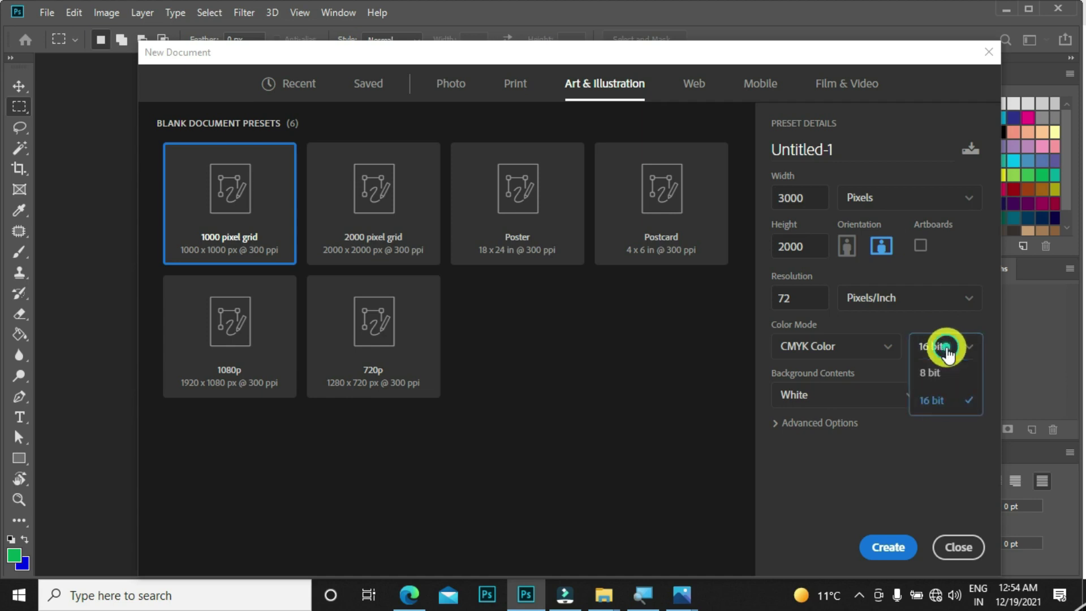
click(939, 375)
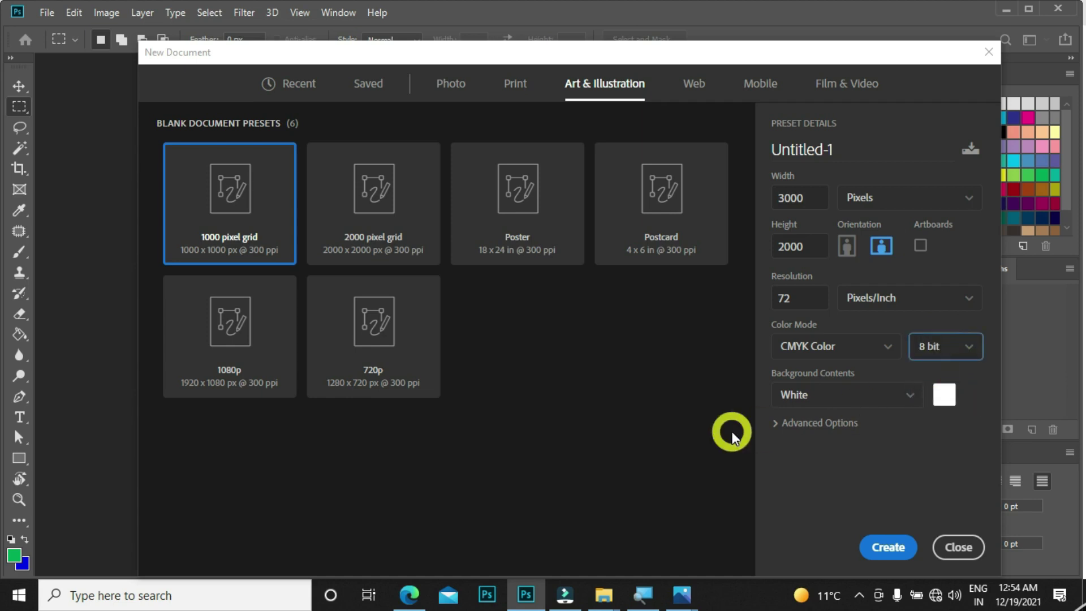
Step: Recheck the color bit depth choices available for CMYK Color and keep 8 bit for the new document
click(847, 355)
click(931, 346)
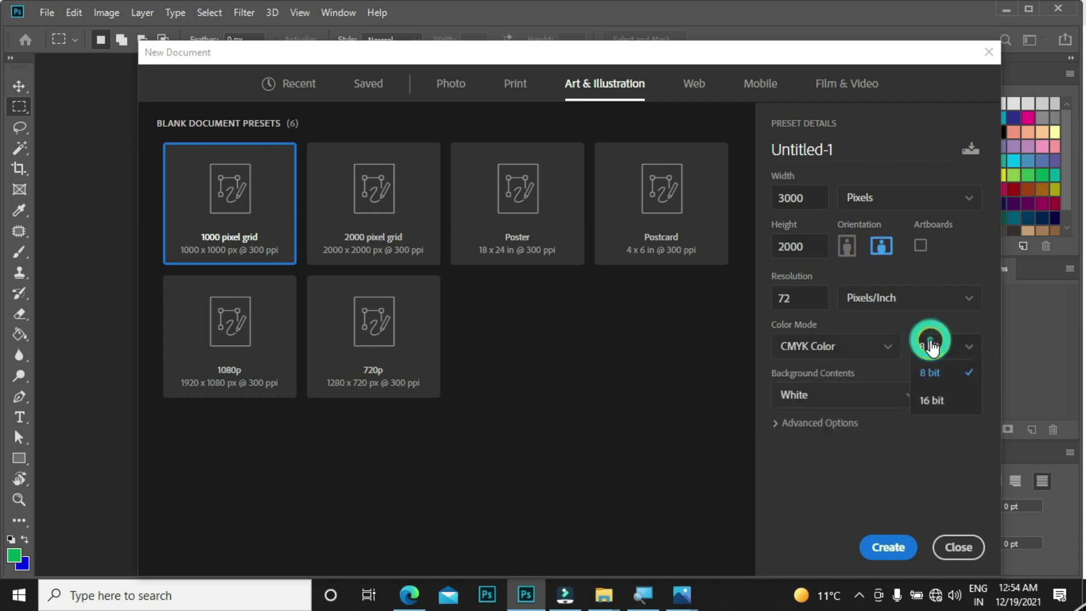
click(931, 371)
Step: Review the background contents choices for the new document, trying White and Black
click(836, 390)
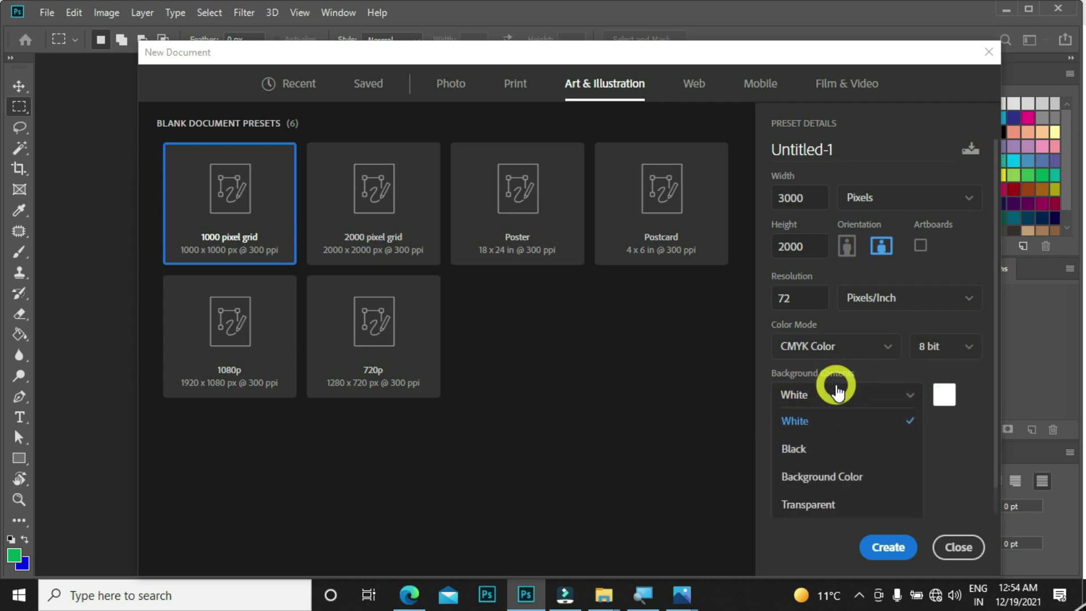
click(825, 423)
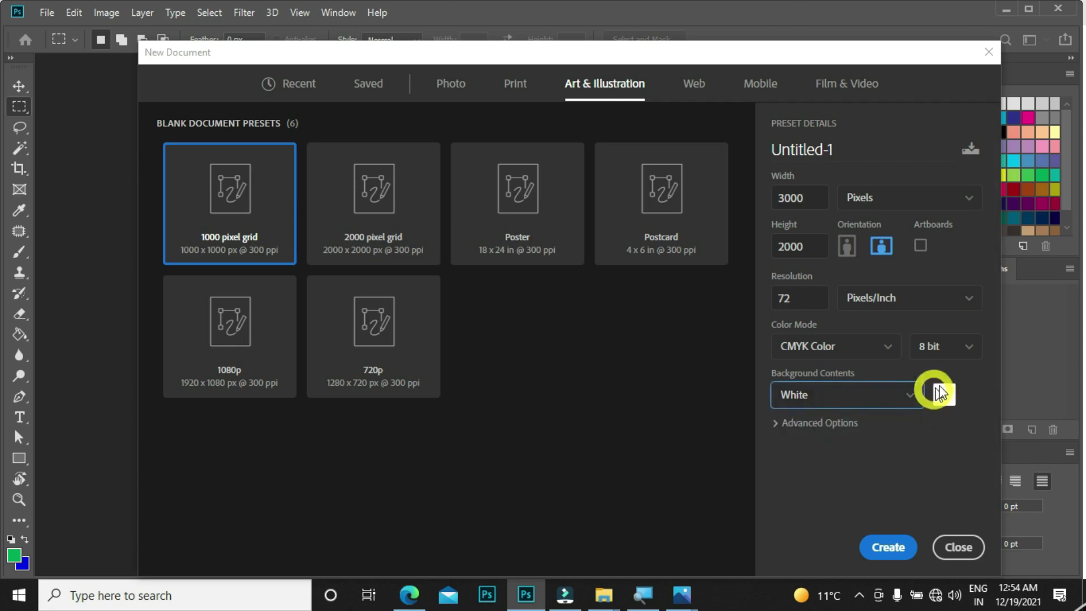
click(812, 393)
click(810, 448)
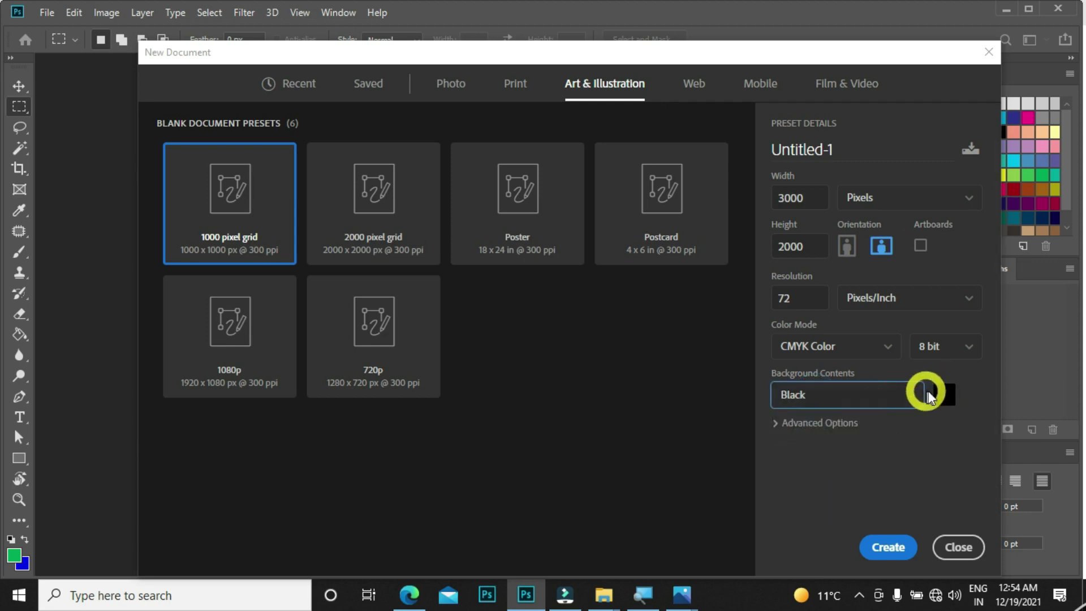
click(886, 559)
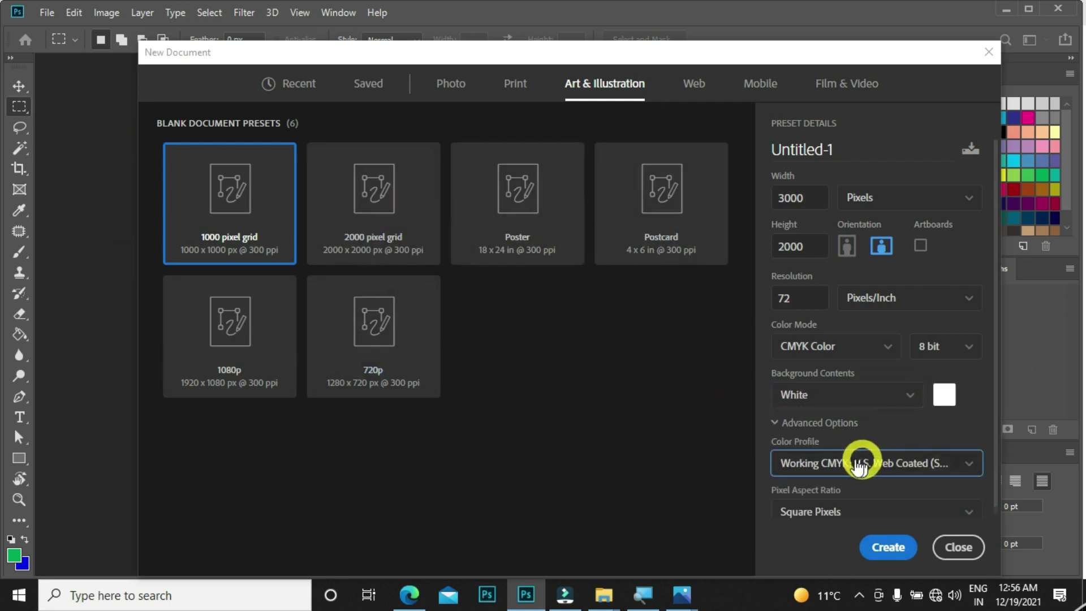
Step: Try the Don't Color Manage color profile and restore Working CMYK: U.S. Web Coated (SWOP) v2
click(832, 460)
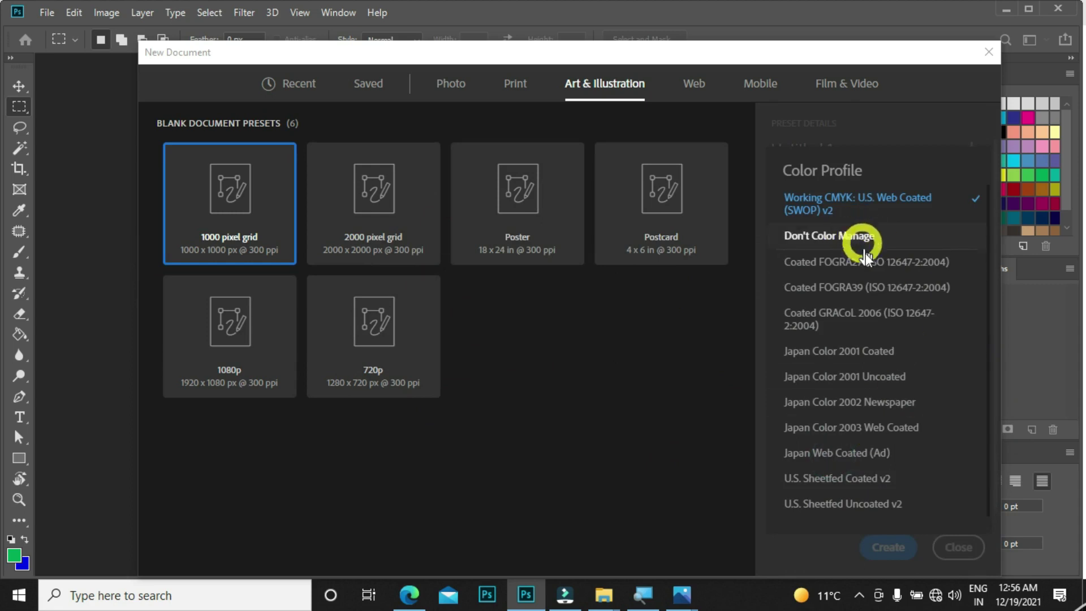
click(849, 238)
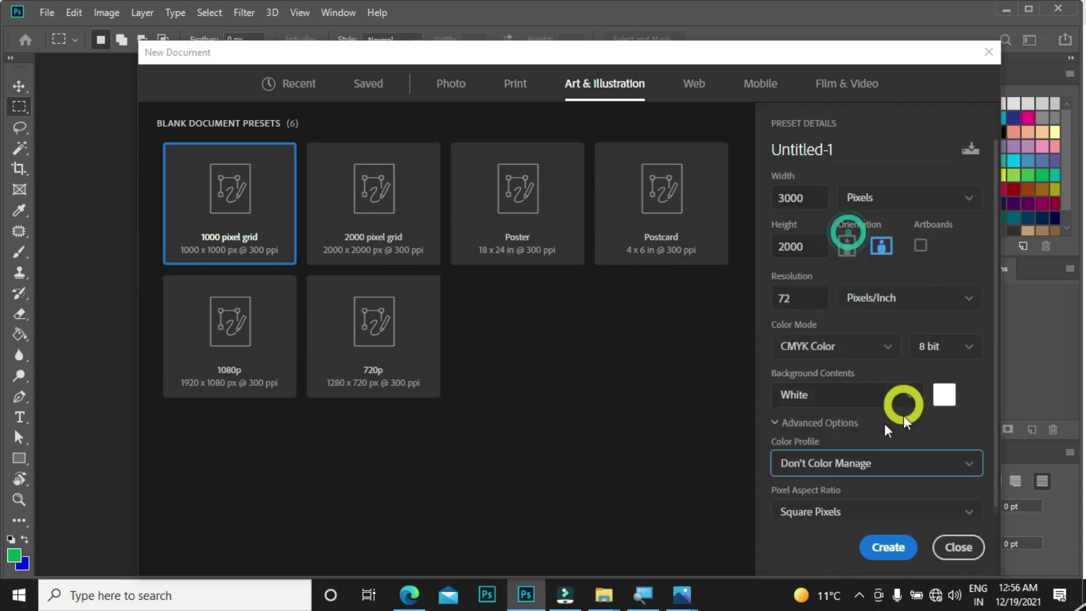
click(800, 457)
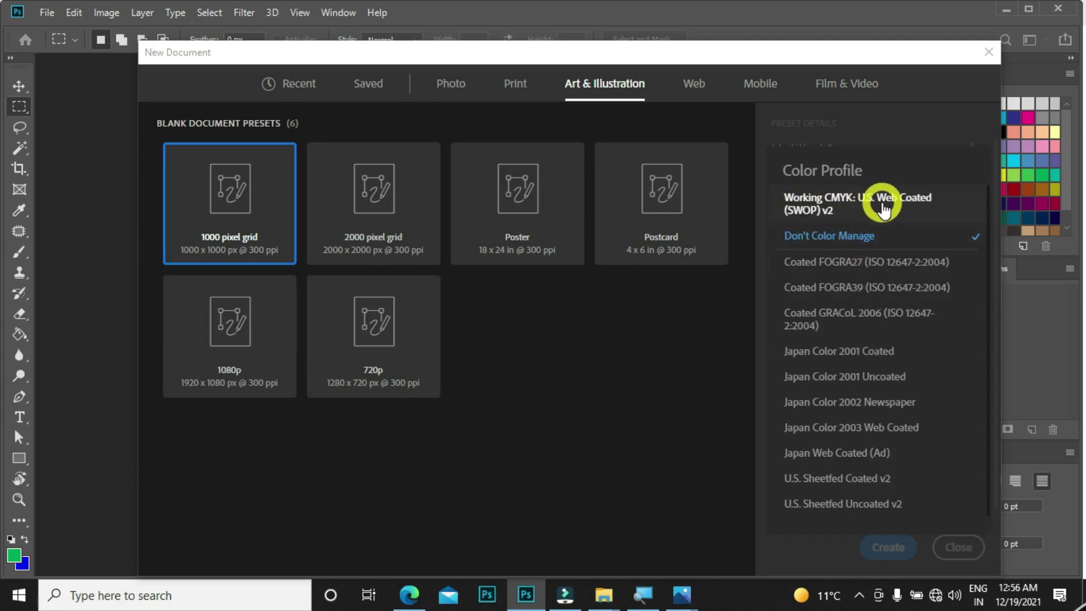
click(865, 204)
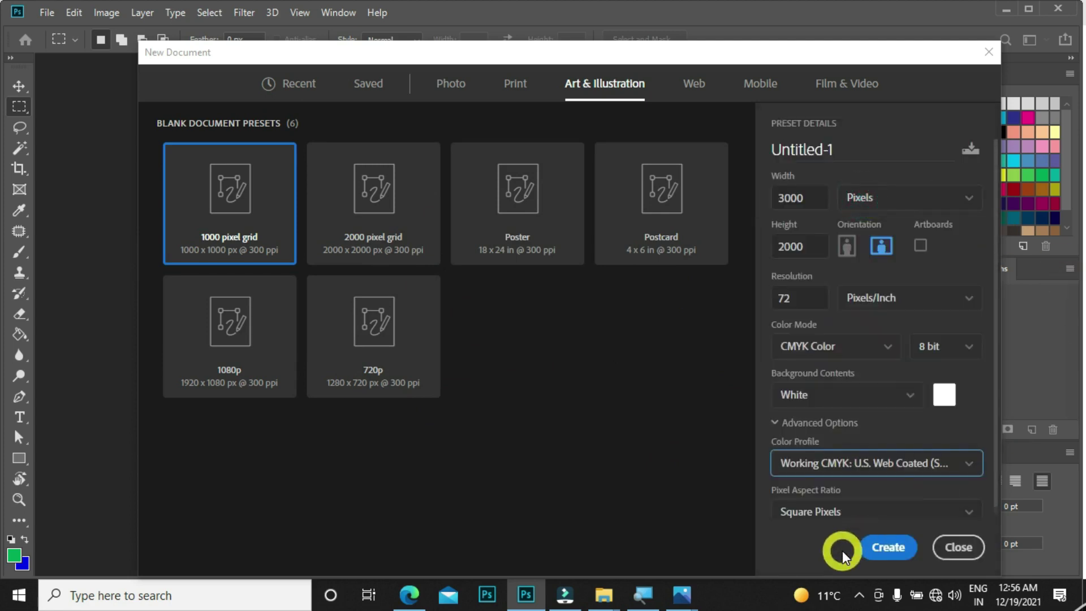
Step: Collapse and re-expand the Advanced Options section, leaving it collapsed
click(778, 422)
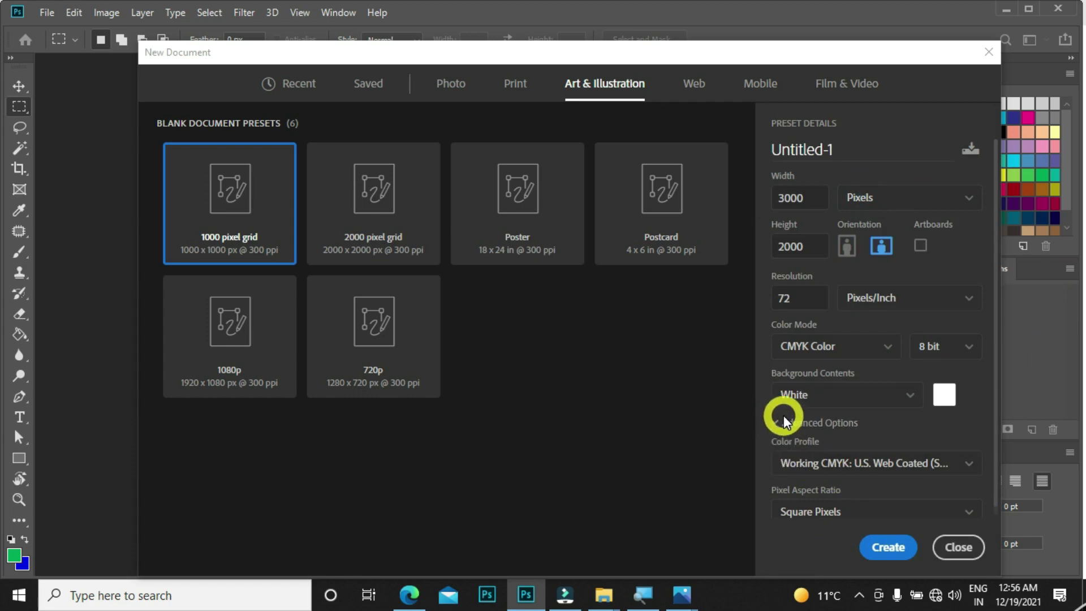
click(773, 423)
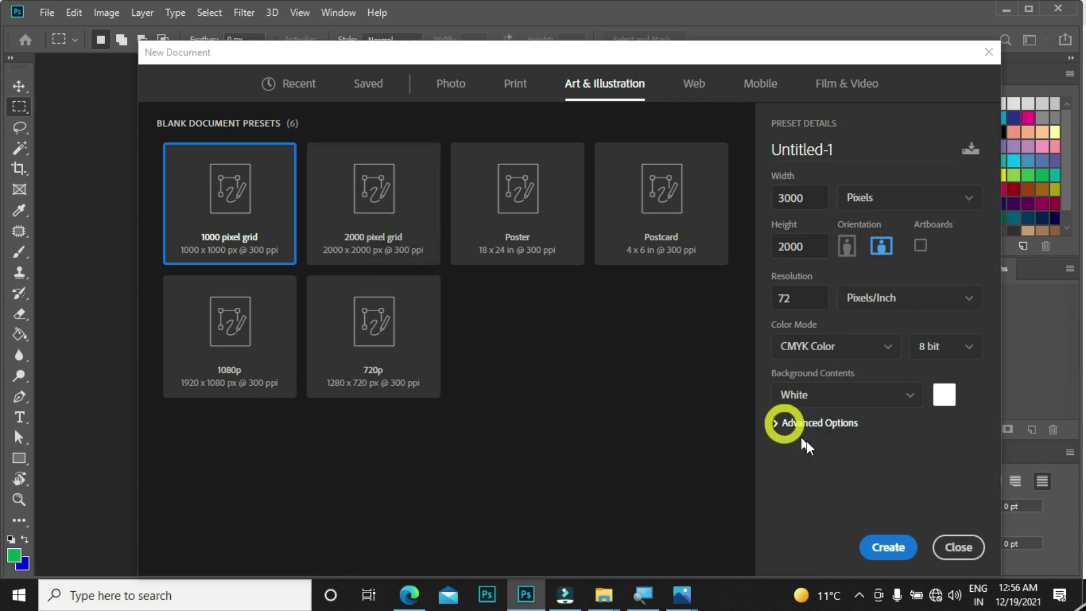
click(834, 423)
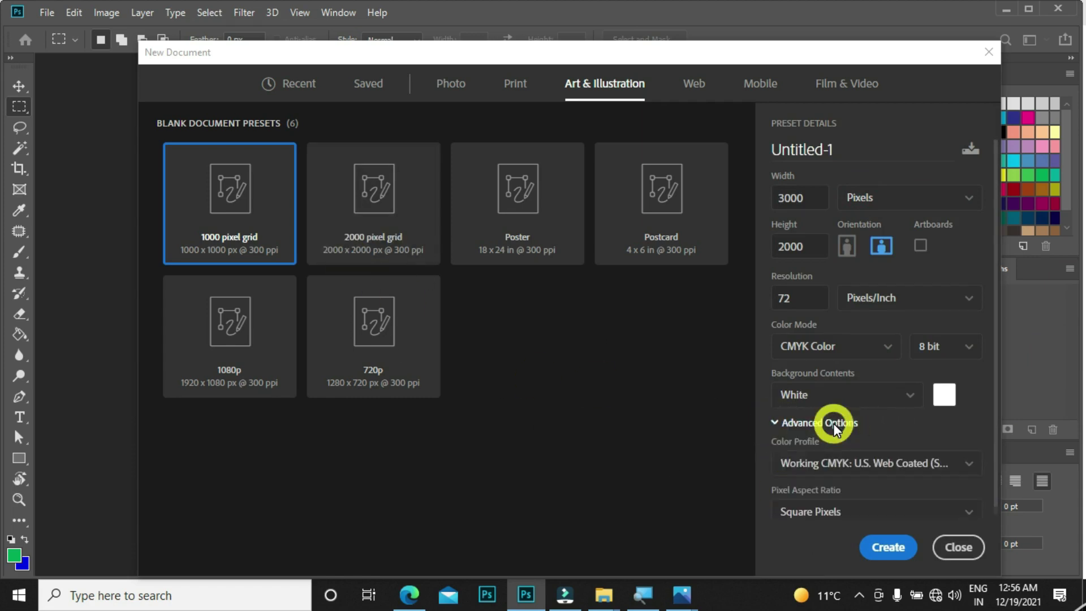
click(834, 424)
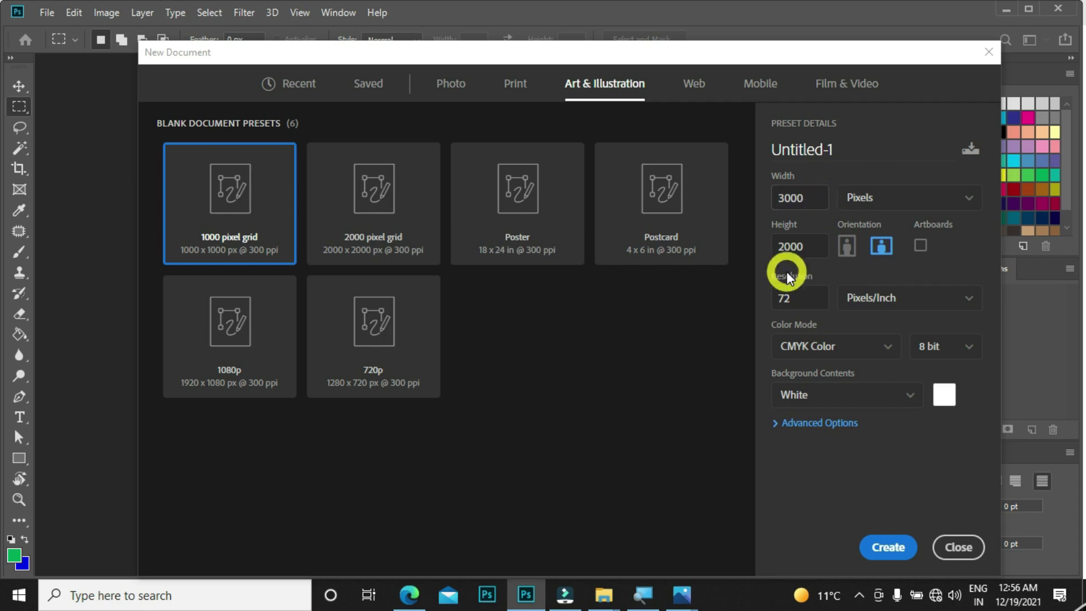
Step: Save the current document settings as a preset named "illusgraphic xys"
double_click(804, 246)
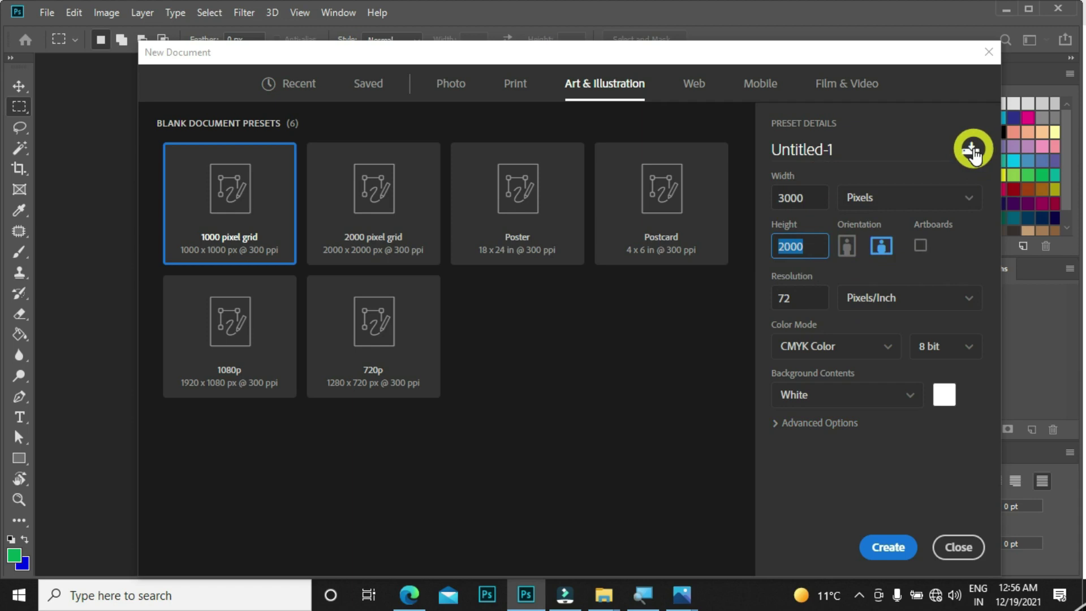
click(972, 150)
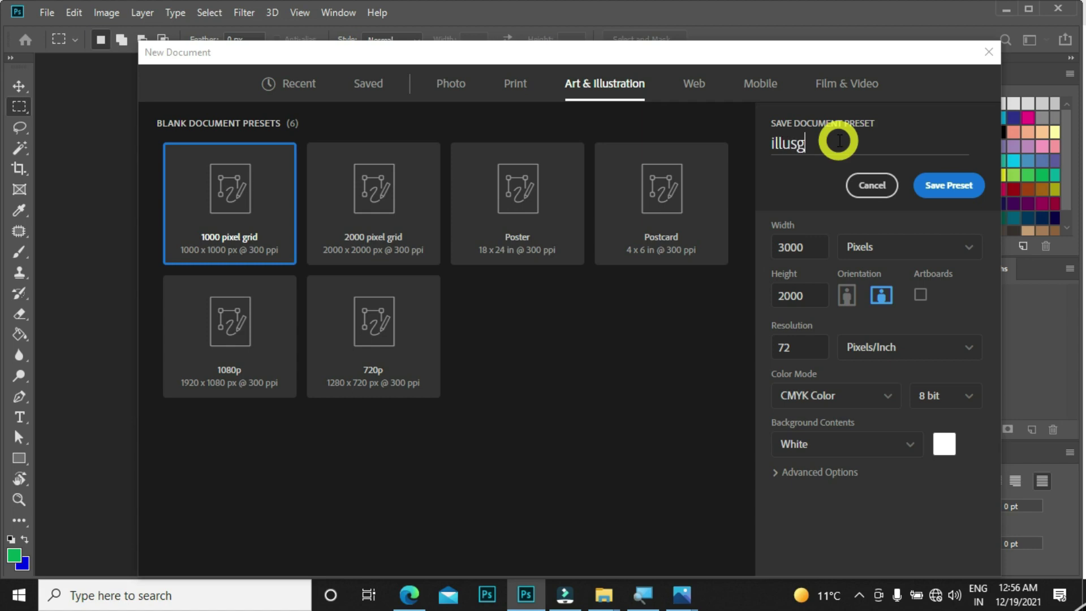
text(illusgraphic xys)
click(956, 188)
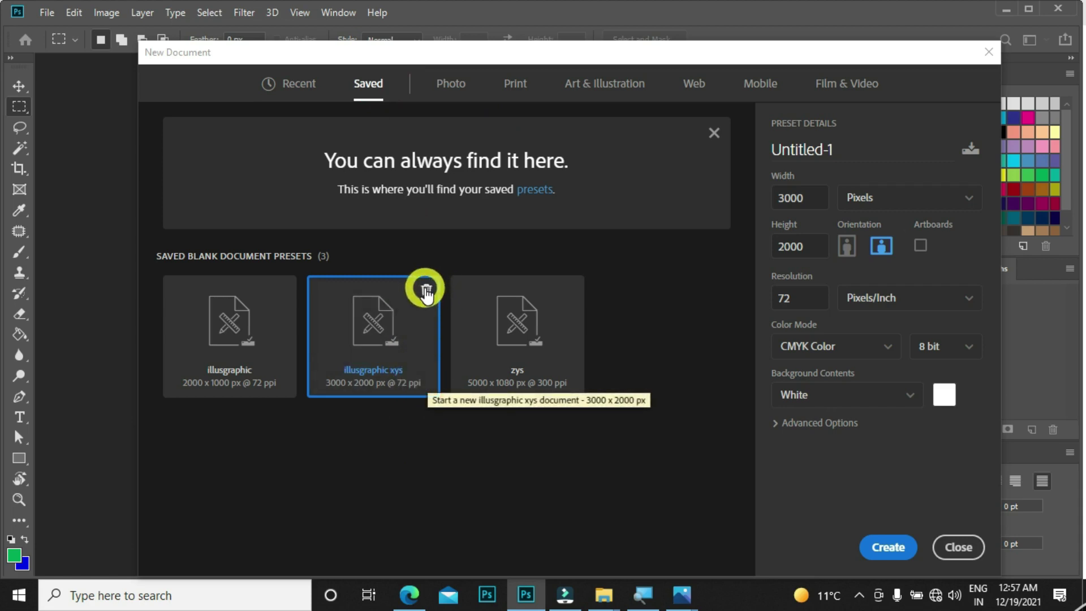
Step: Close and reopen the New Document dialog, and create a document from the saved "illusgraphic xys" preset
click(954, 547)
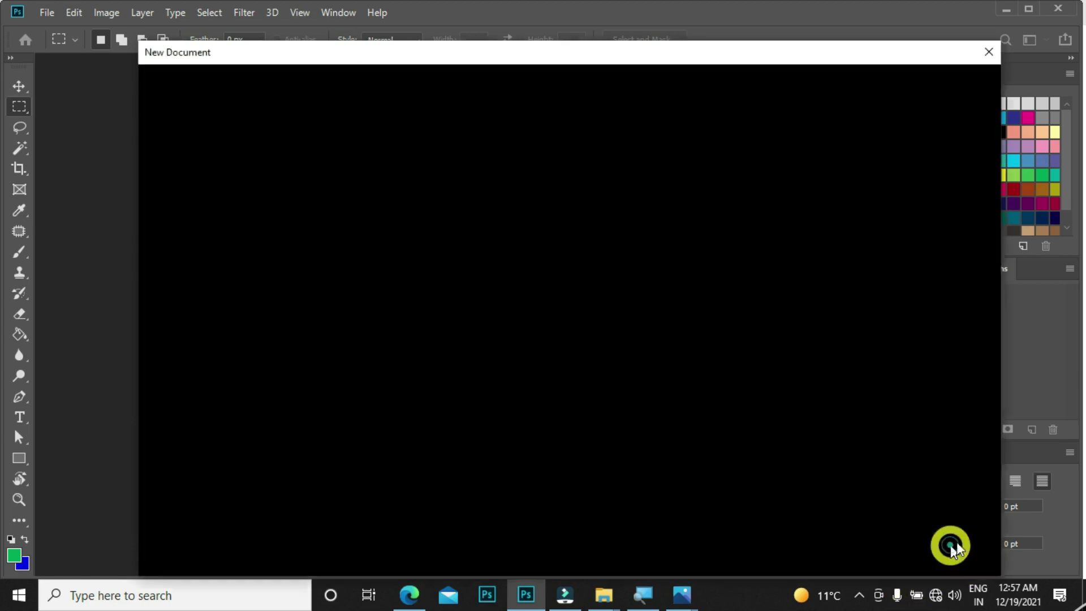
key(ctrl+n)
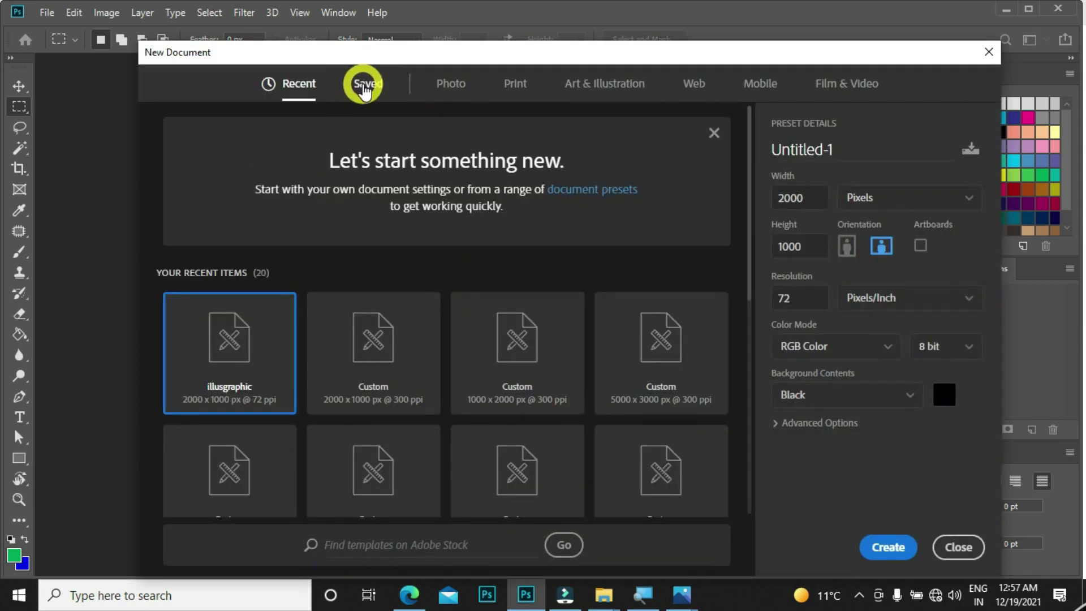
click(365, 86)
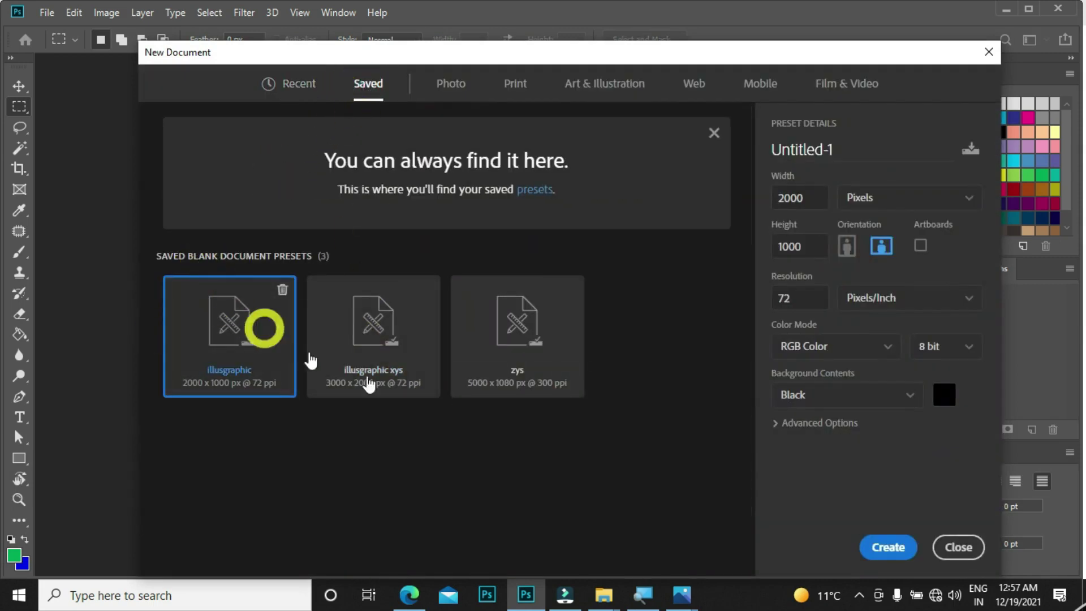
click(395, 320)
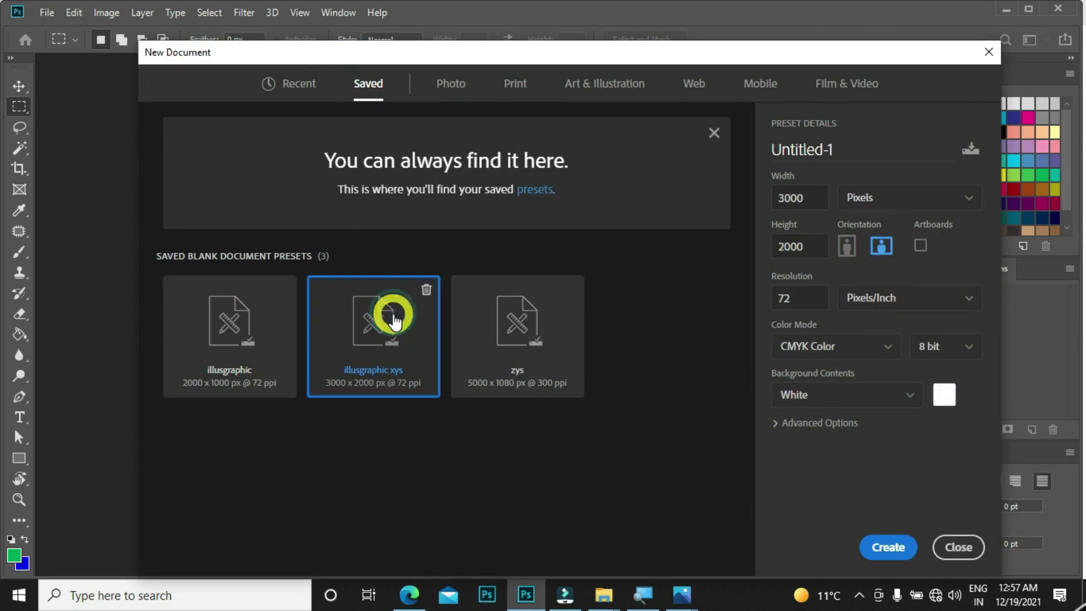
click(878, 556)
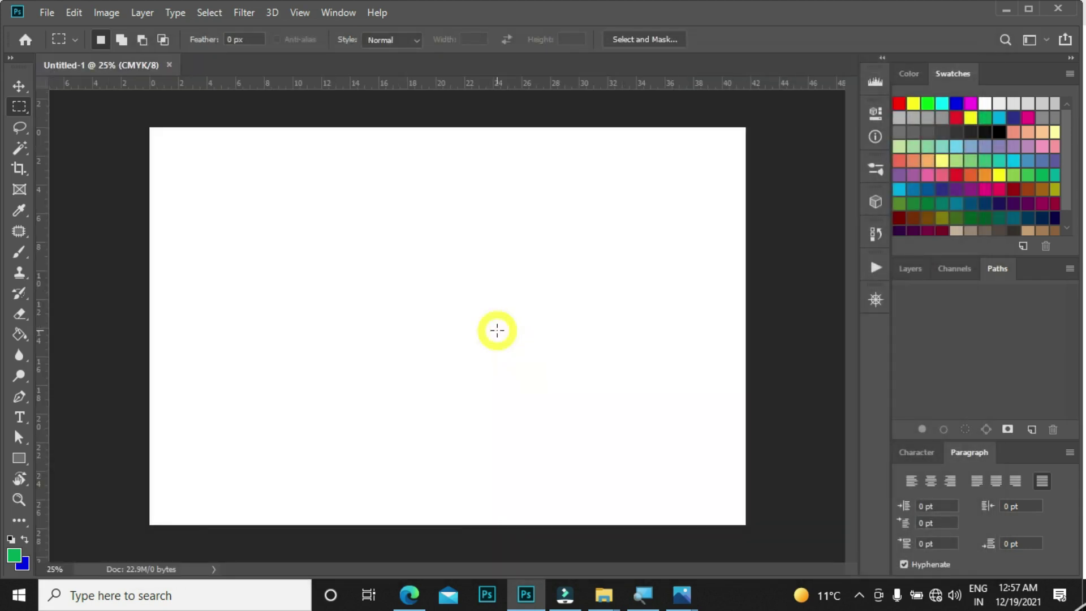
Step: Inspect the new blank document at different zoom levels and close it
key(ctrl+KP_Add)
key(ctrl+KP_Subtract)
key(ctrl+KP_Add)
key(ctrl+KP_Subtract)
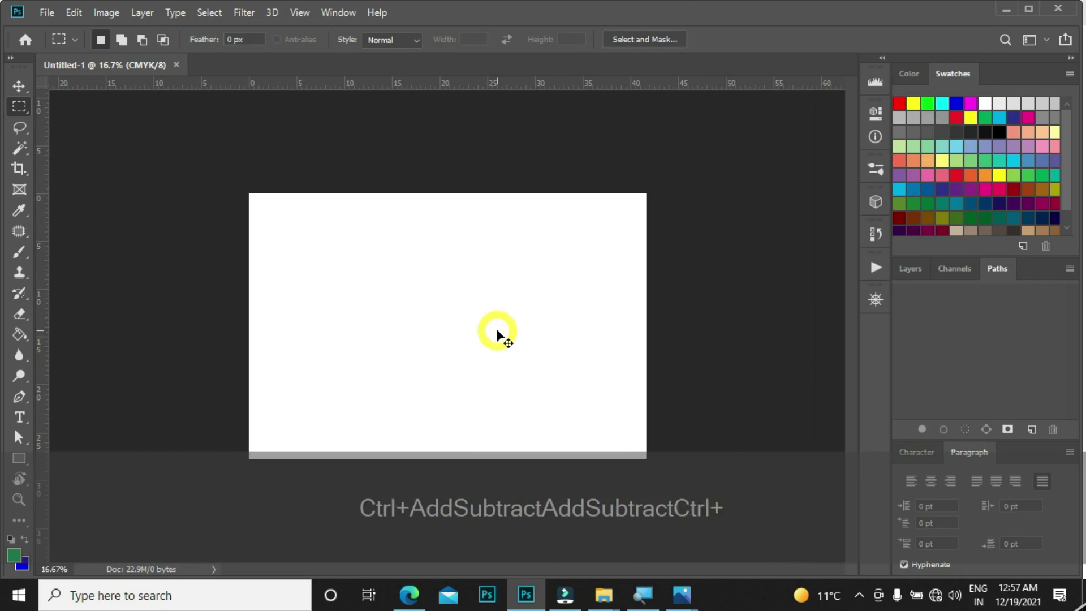
key(ctrl+KP_Add)
key(ctrl+KP_Subtract)
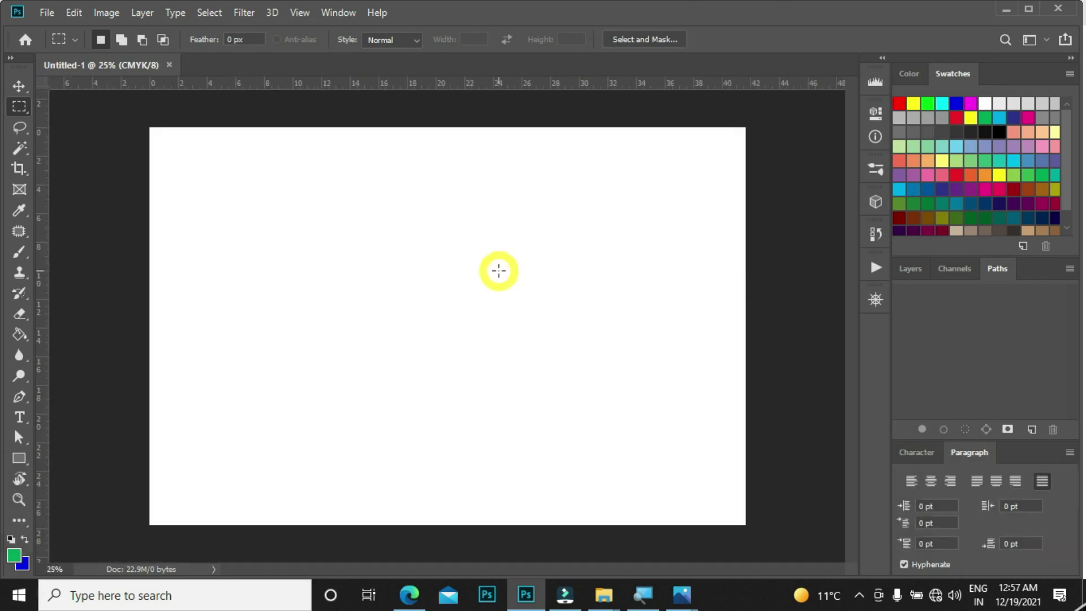
key(ctrl+KP_Subtract)
key(ctrl+KP_Add)
key(alt+f)
key(c)
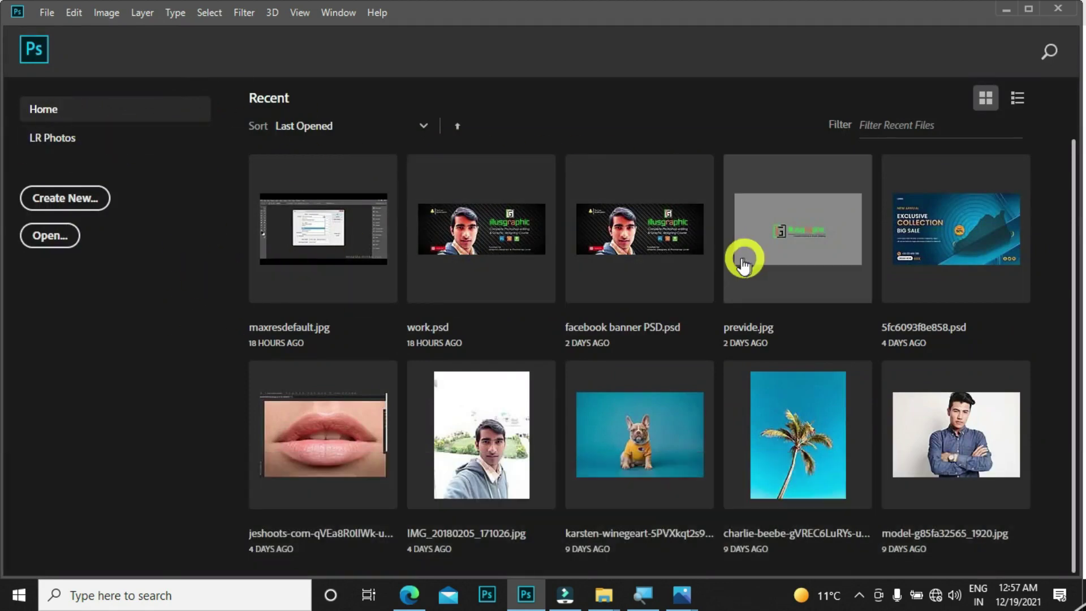
Step: Look over the recent files on the Home screen and clear the recent file list
scroll(566, 368, up, 2)
scroll(529, 331, down, 2)
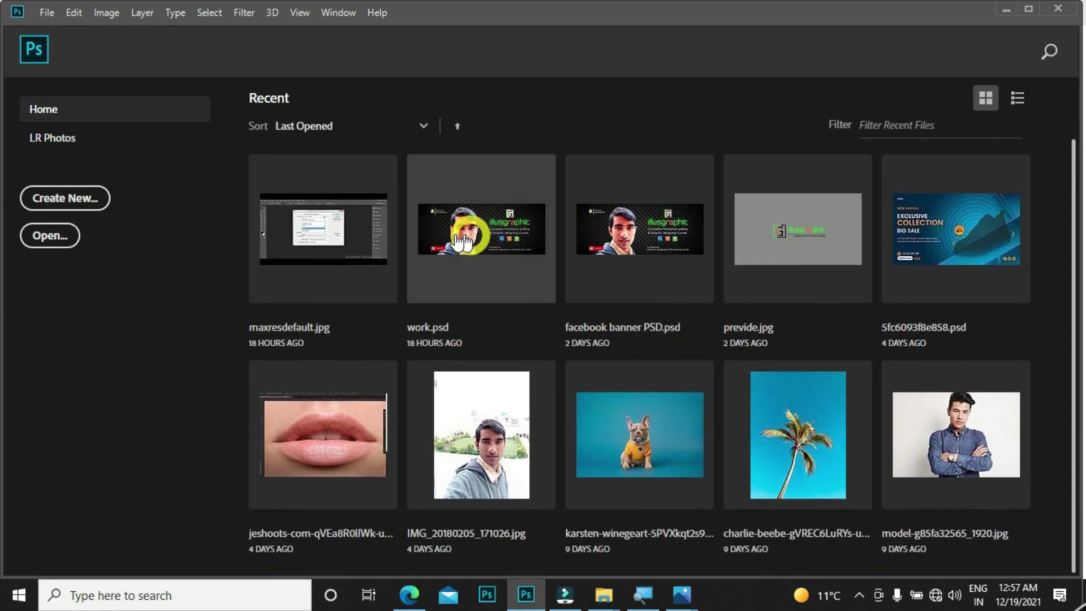
scroll(836, 376, up, 2)
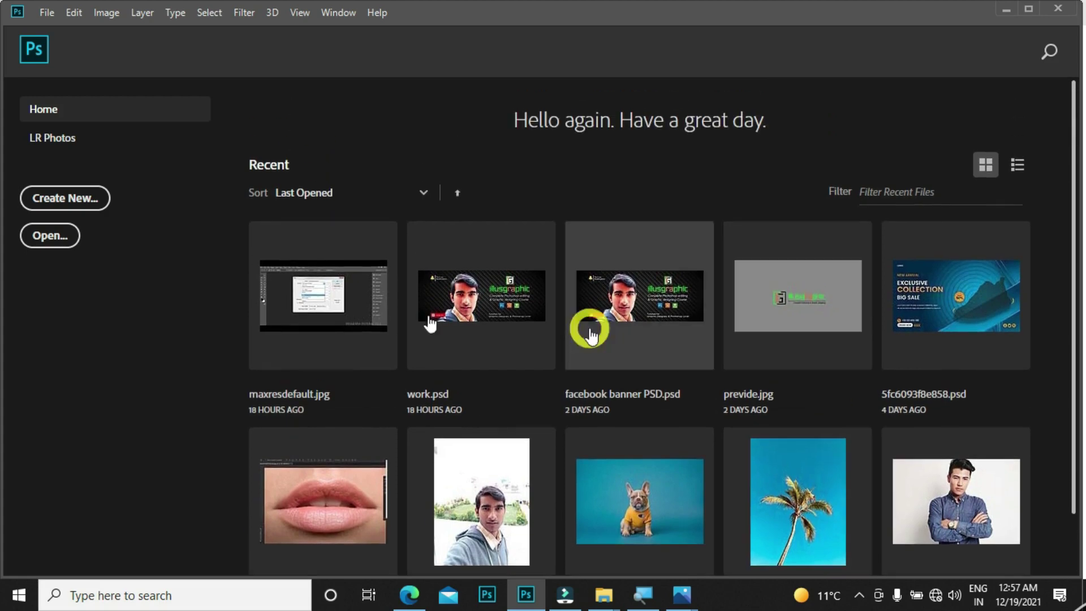
scroll(860, 351, down, 2)
scroll(466, 368, up, 2)
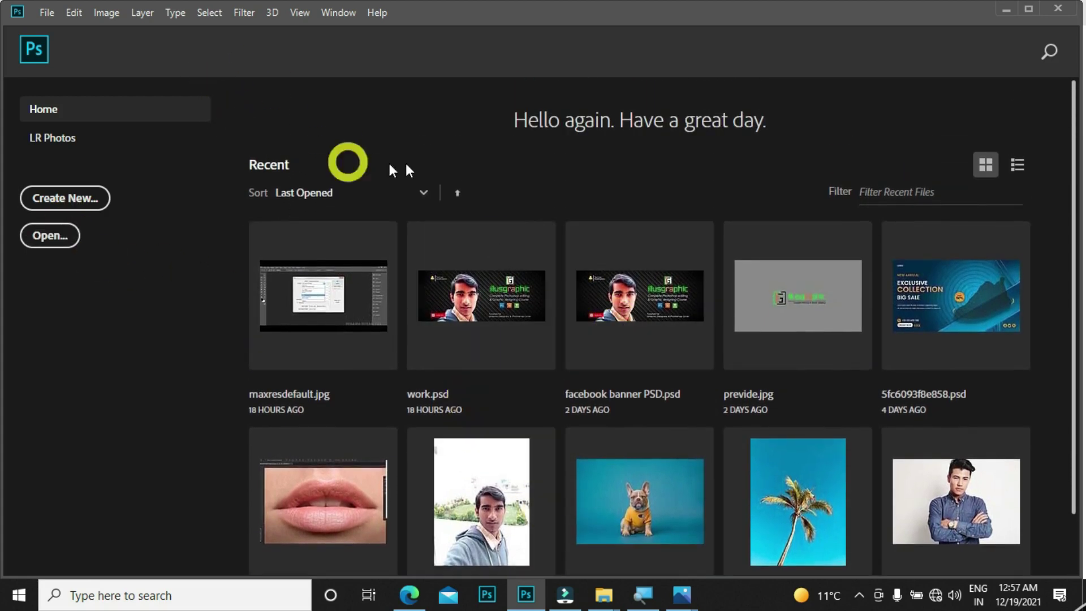
click(43, 13)
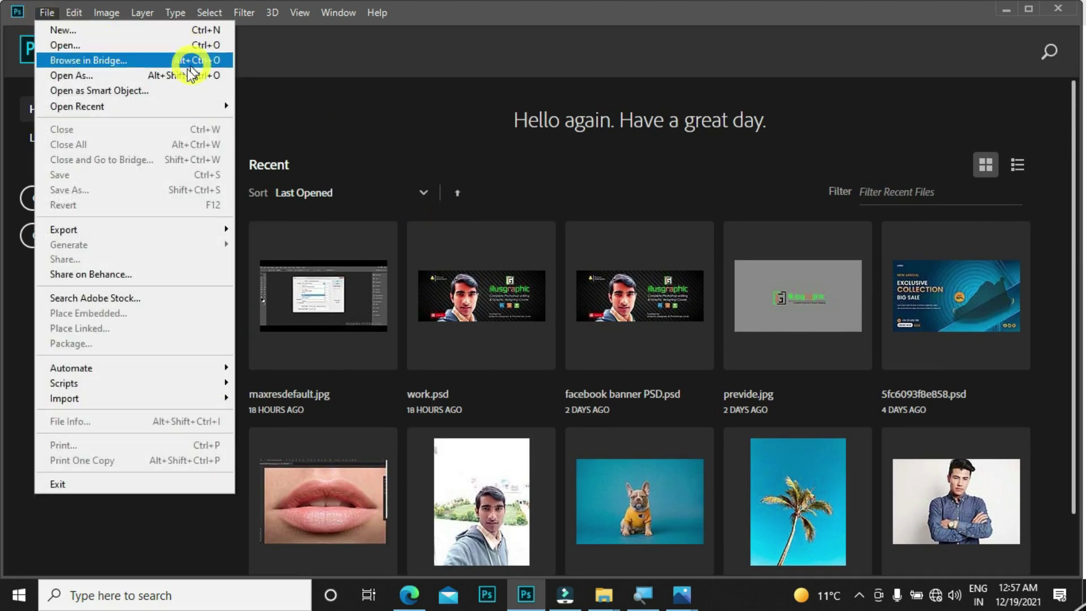
mouse_move(123, 111)
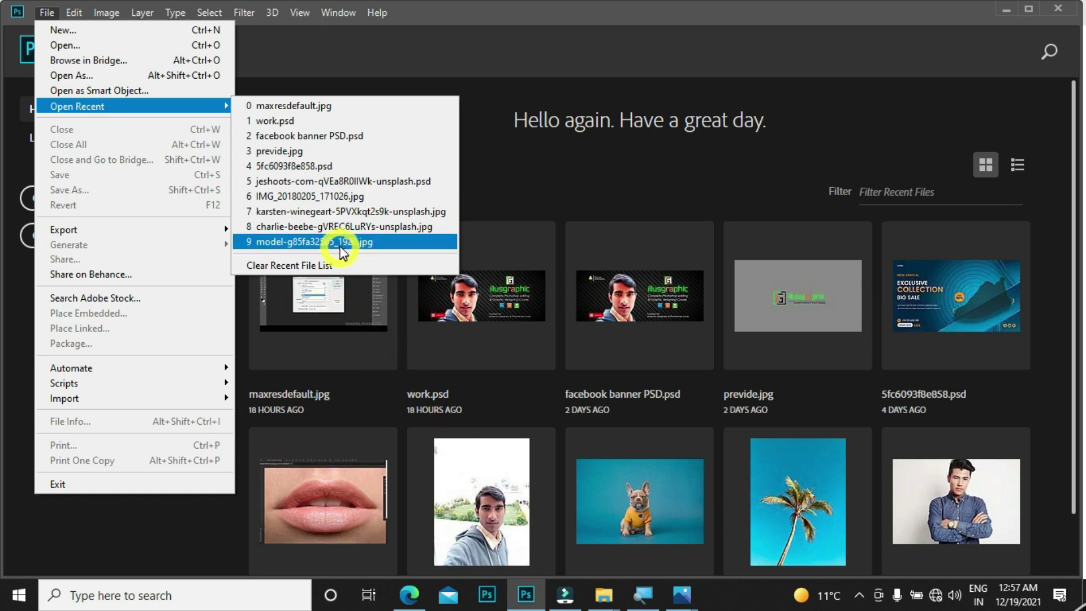
click(328, 265)
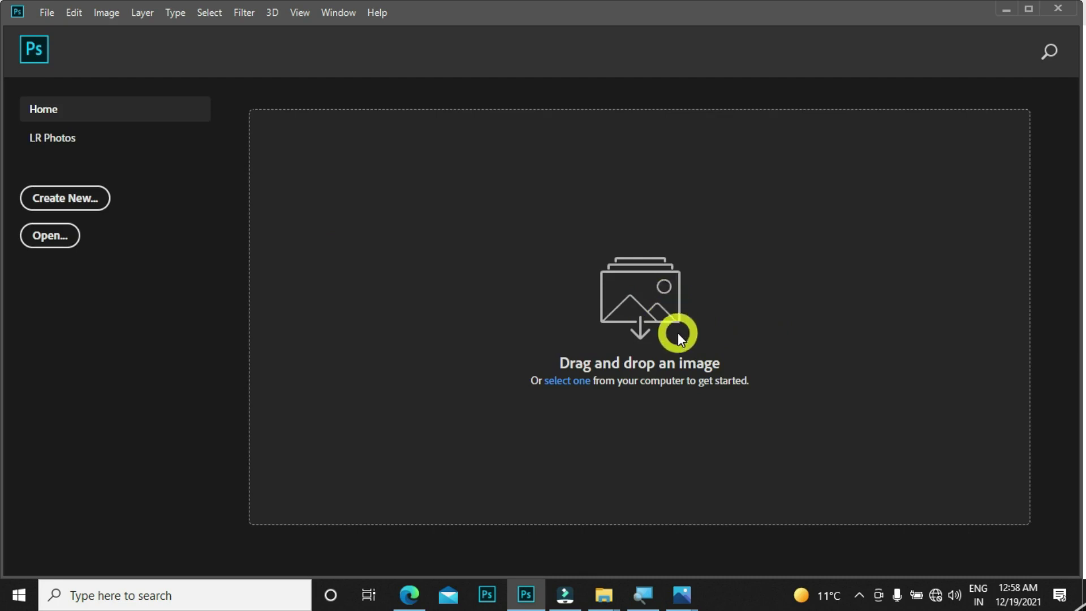
Step: Open the photo of the man in a dark suit from the Desktop's images folder
click(573, 382)
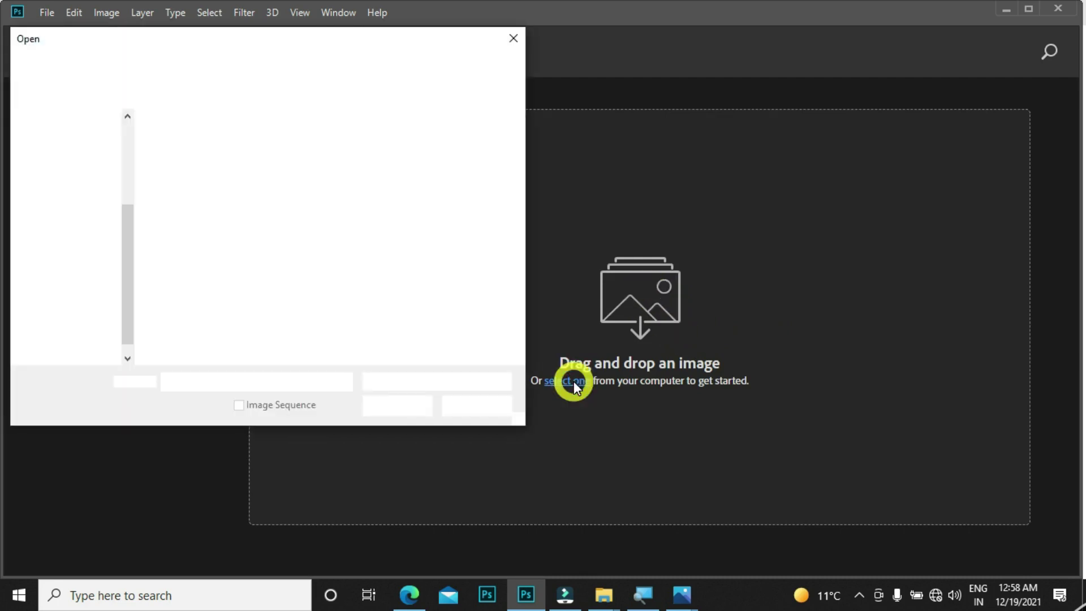
click(188, 161)
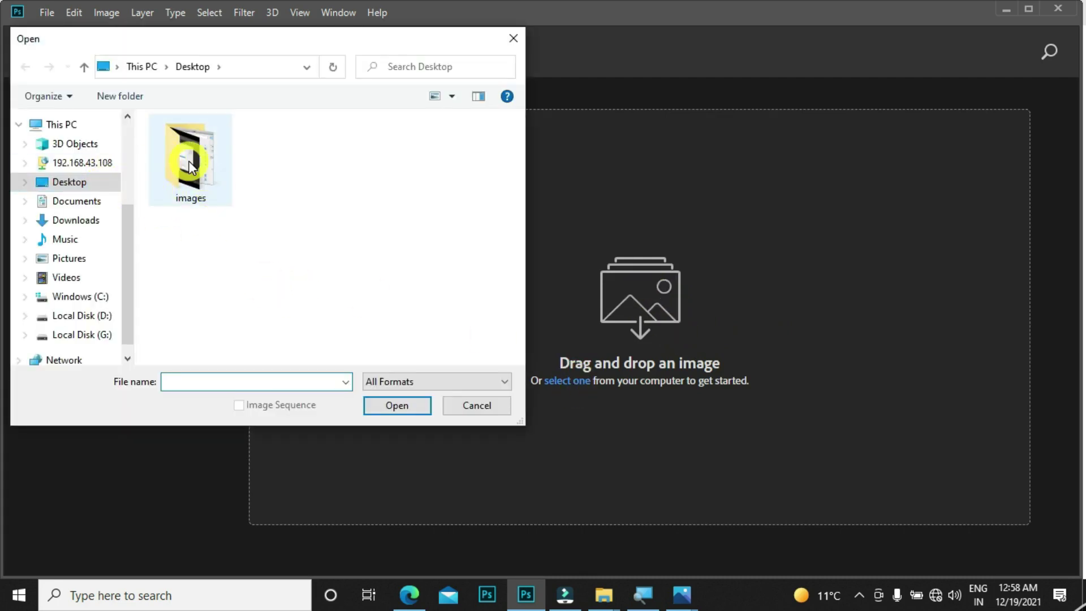
double_click(188, 161)
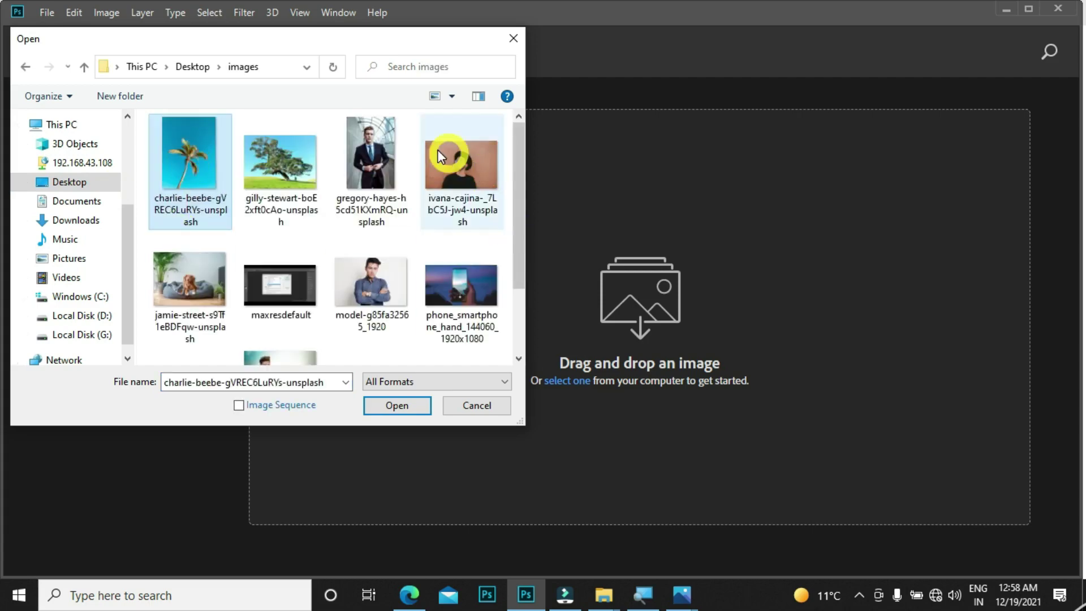
click(369, 151)
click(386, 403)
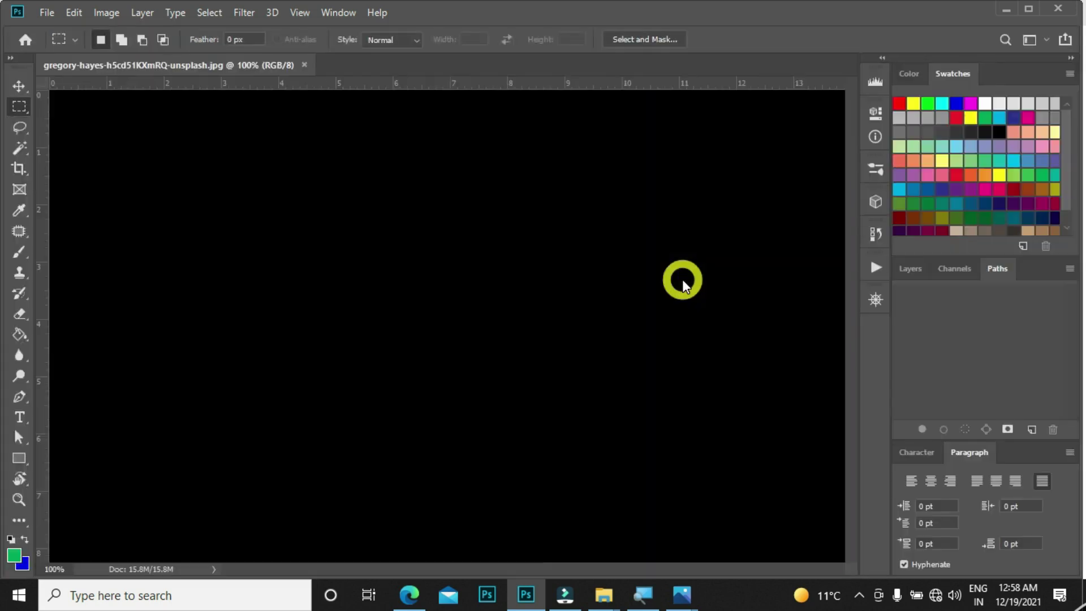
Step: View the opened photo at different zoom levels and close it, returning to the Home screen
key(ctrl+minus)
key(ctrl+plus)
key(ctrl+minus)
key(alt+f)
key(c)
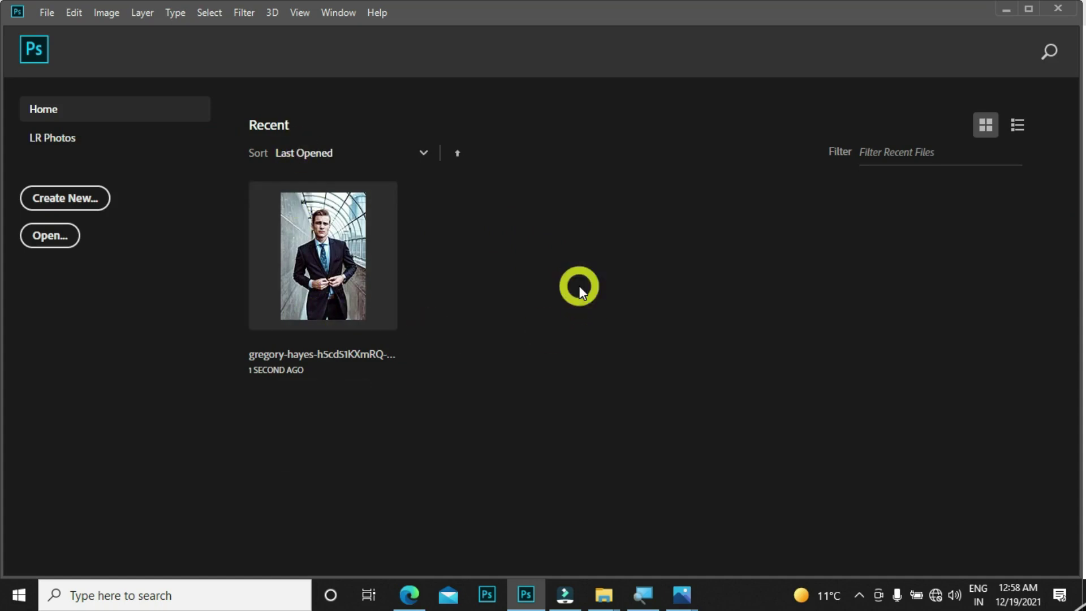
Step: Open the photo of the man in a black hat from the Desktop's images folder in Photoshop
key(super+d)
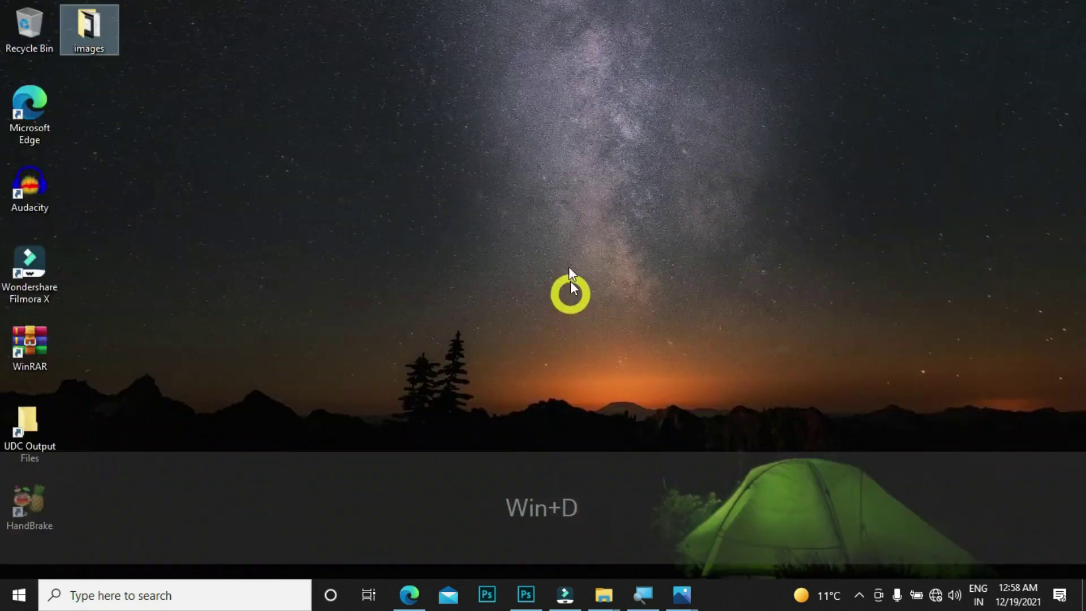
right_click(471, 236)
click(509, 282)
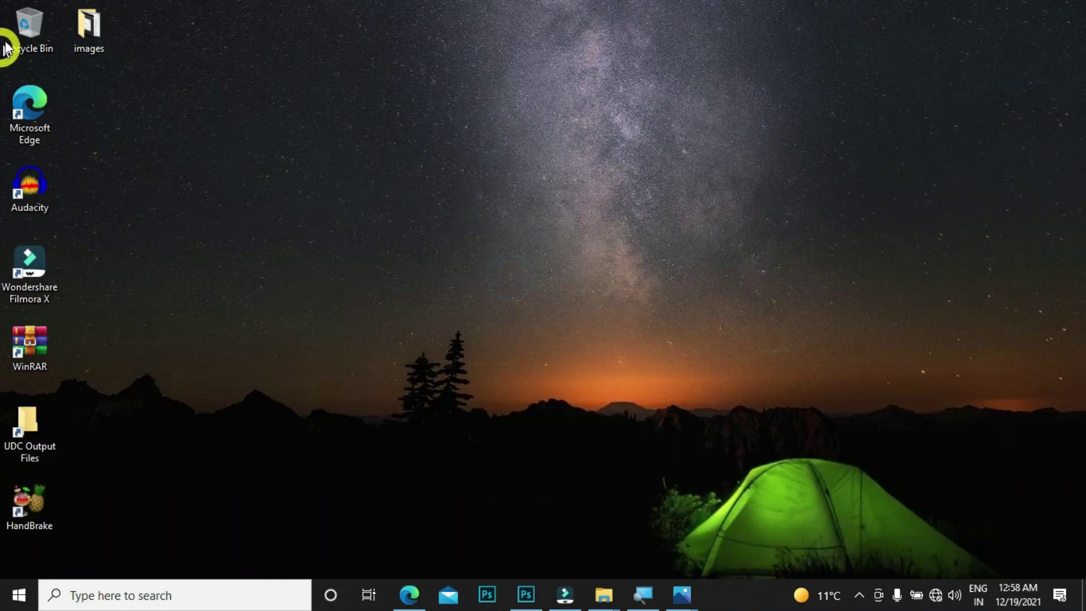
double_click(93, 31)
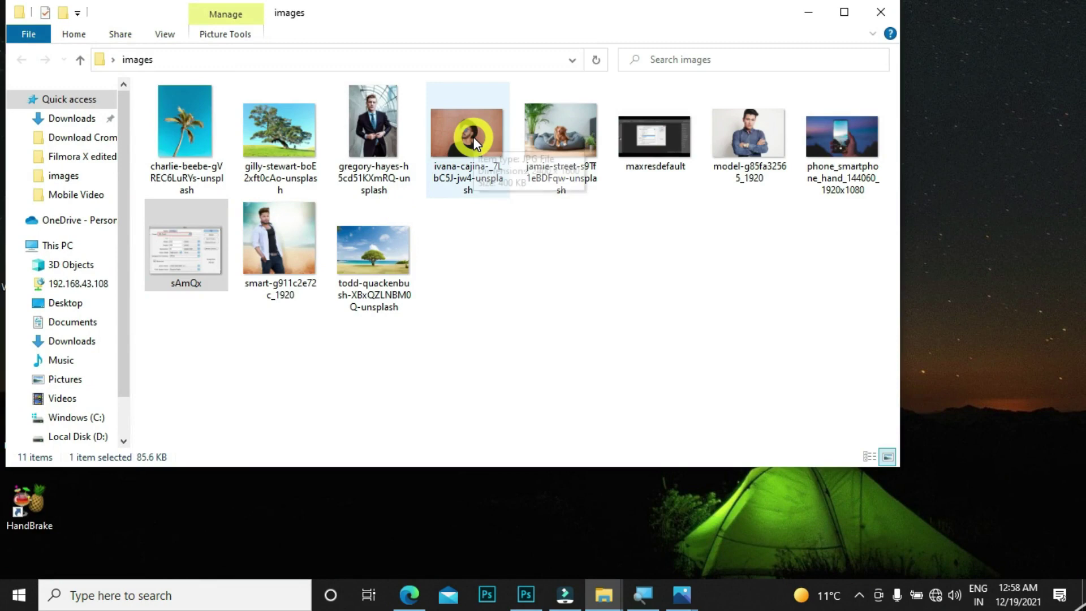
drag(454, 139, 529, 321)
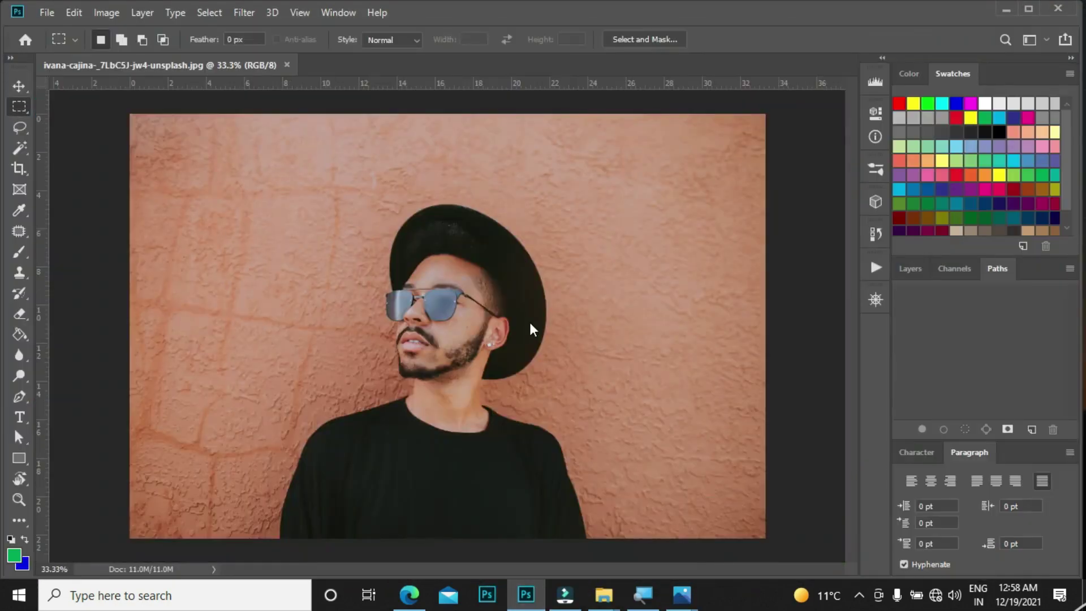
Step: View the black-hat photo at different zoom levels and close it
key(ctrl+KP_Subtract)
key(ctrl+KP_Add)
key(ctrl+KP_Subtract)
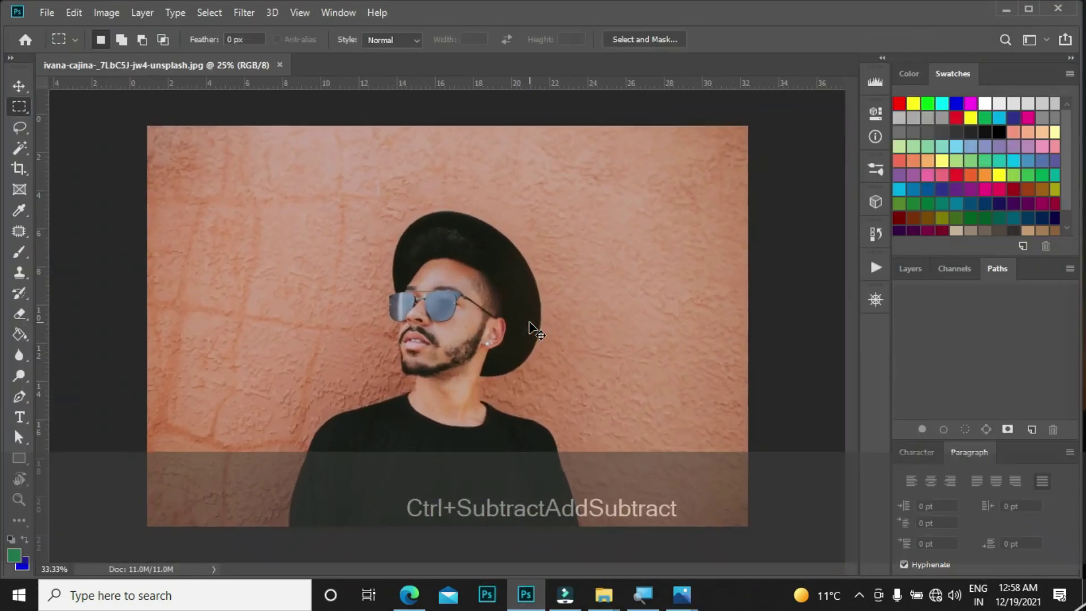
key(alt+f)
key(c)
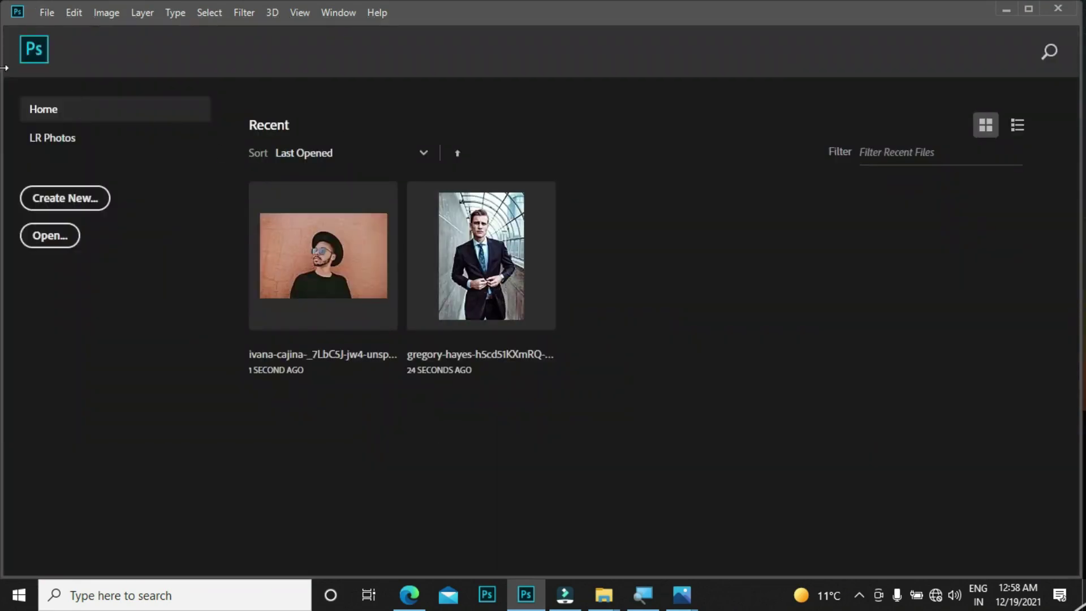
Step: Browse the Desktop's images folder for a file to open and open the palm tree photo
click(47, 17)
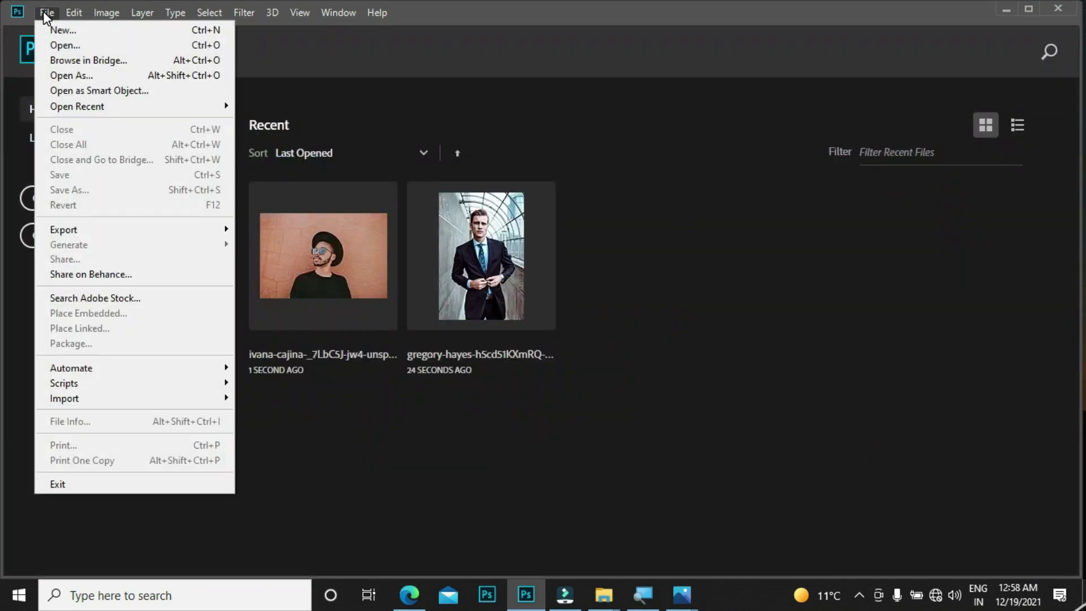
click(47, 17)
click(46, 17)
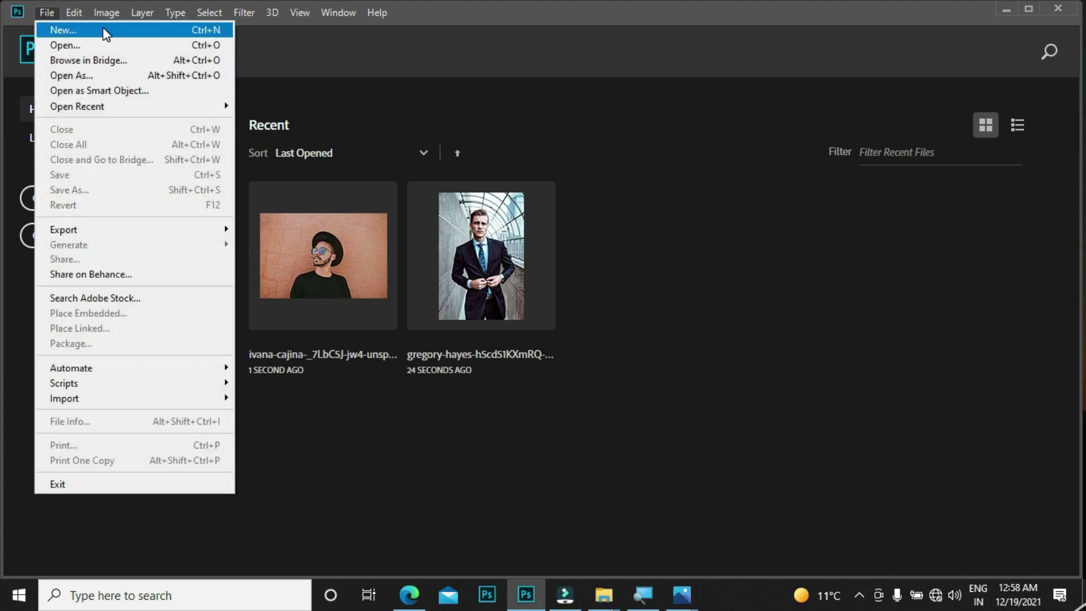
click(65, 44)
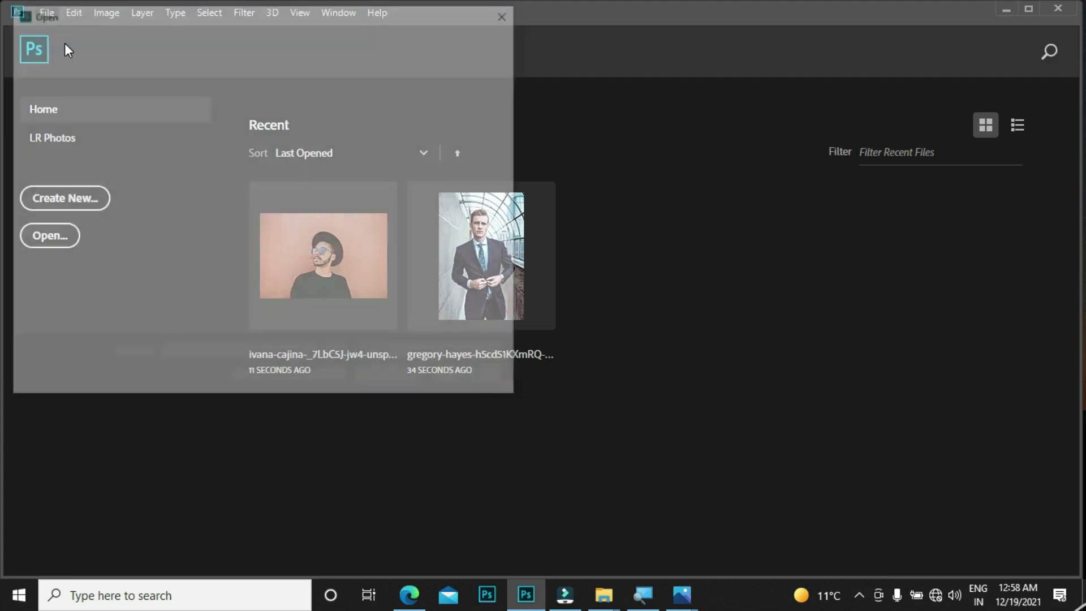
scroll(468, 176, down, 3)
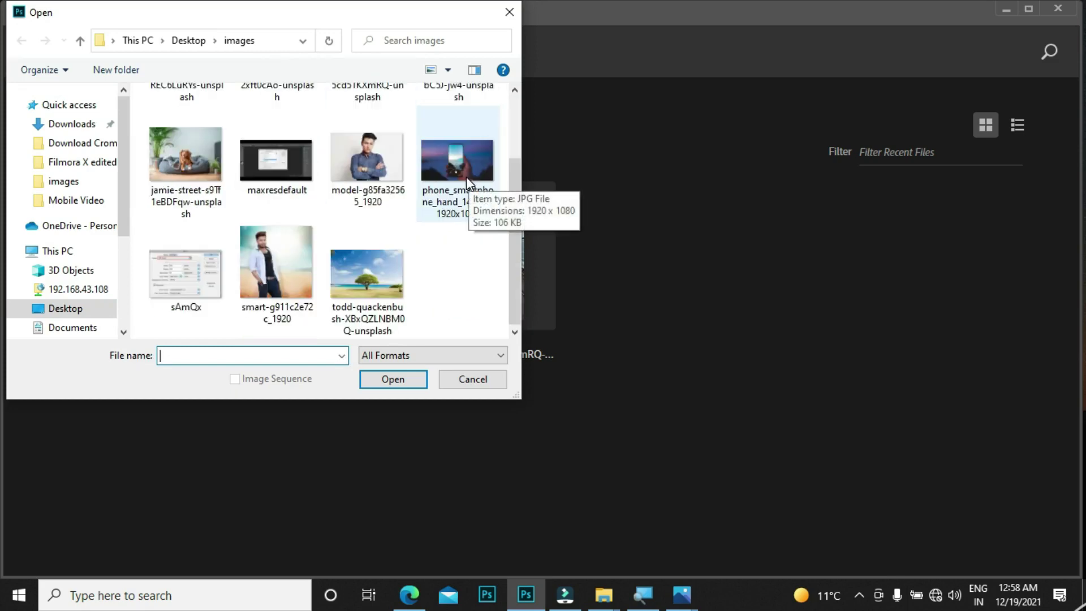
scroll(468, 177, up, 3)
scroll(468, 177, down, 3)
scroll(283, 215, up, 2)
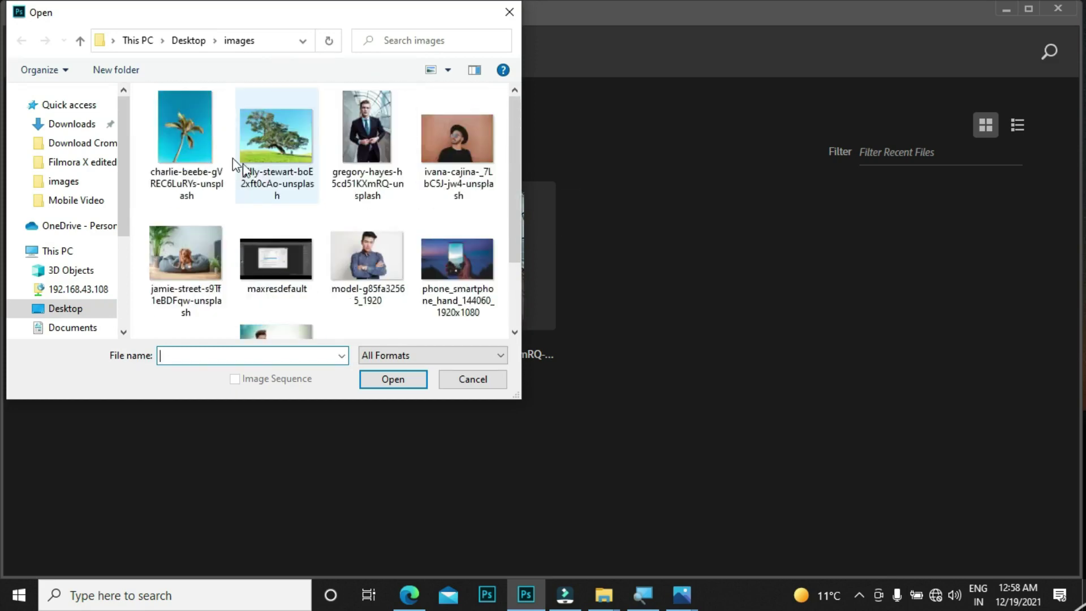
click(191, 141)
double_click(189, 135)
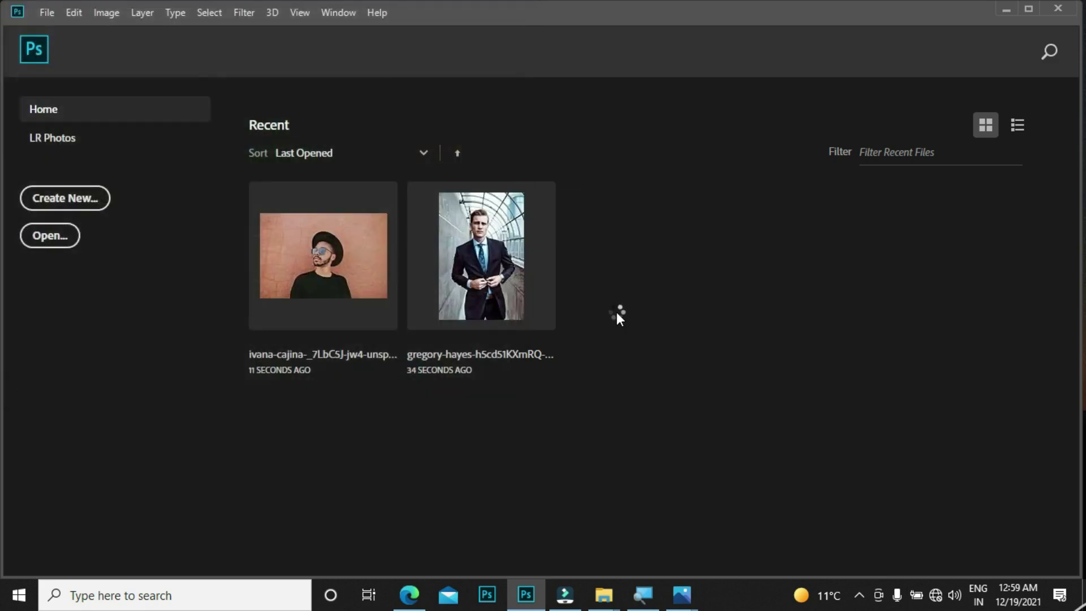
Step: Examine the palm tree photo at different zoom levels
key(ctrl+plus)
key(ctrl+minus)
key(ctrl+plus)
key(ctrl+minus)
key(ctrl+minus)
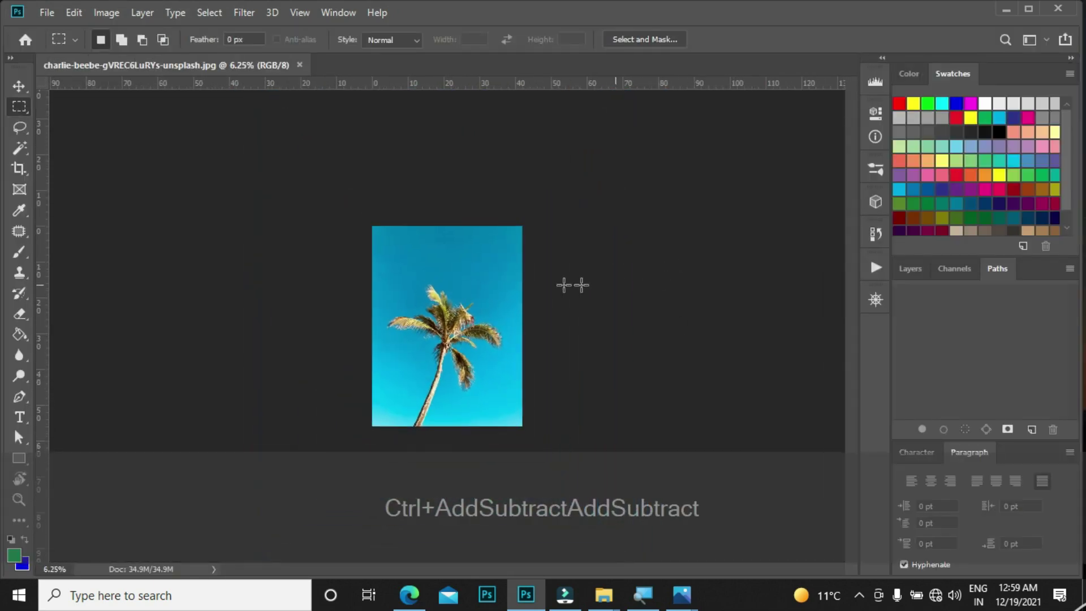
key(ctrl+space)
ctrl+click(509, 286)
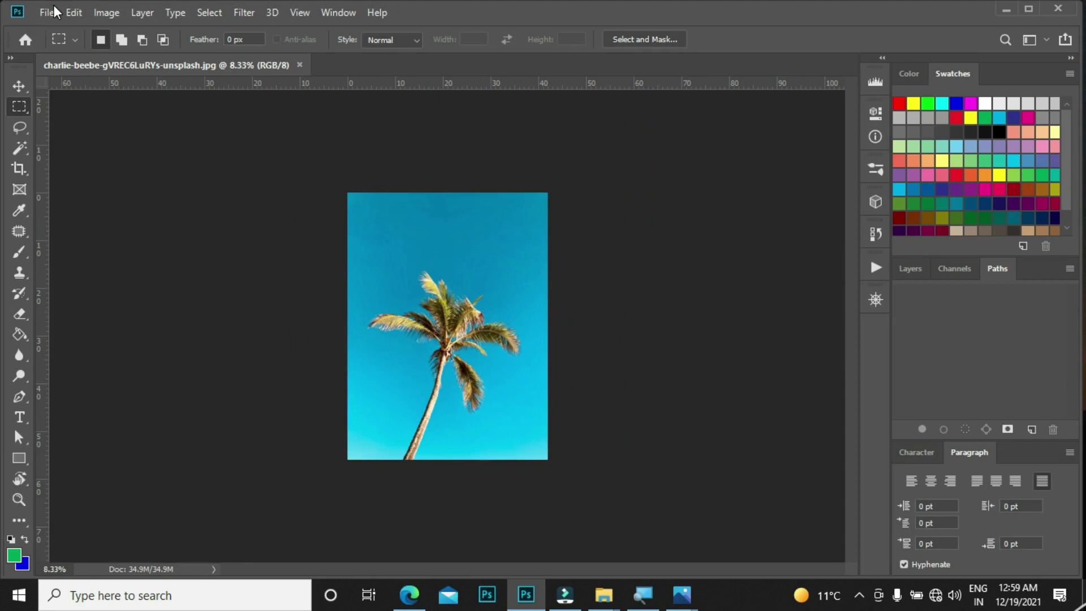
Step: Open the maxresdefault image from the Desktop's images folder
click(47, 13)
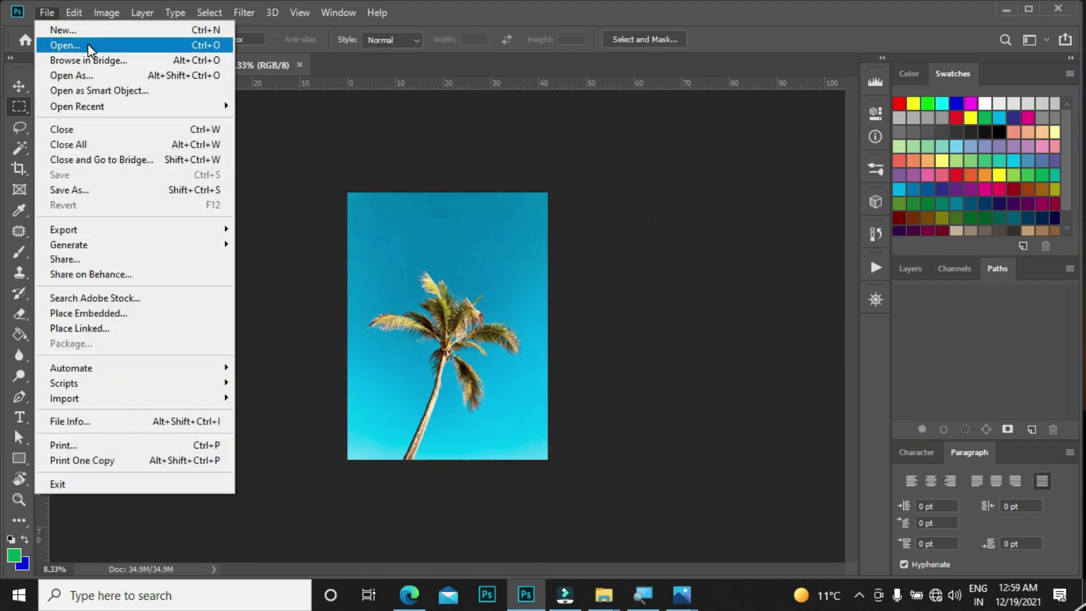
click(216, 48)
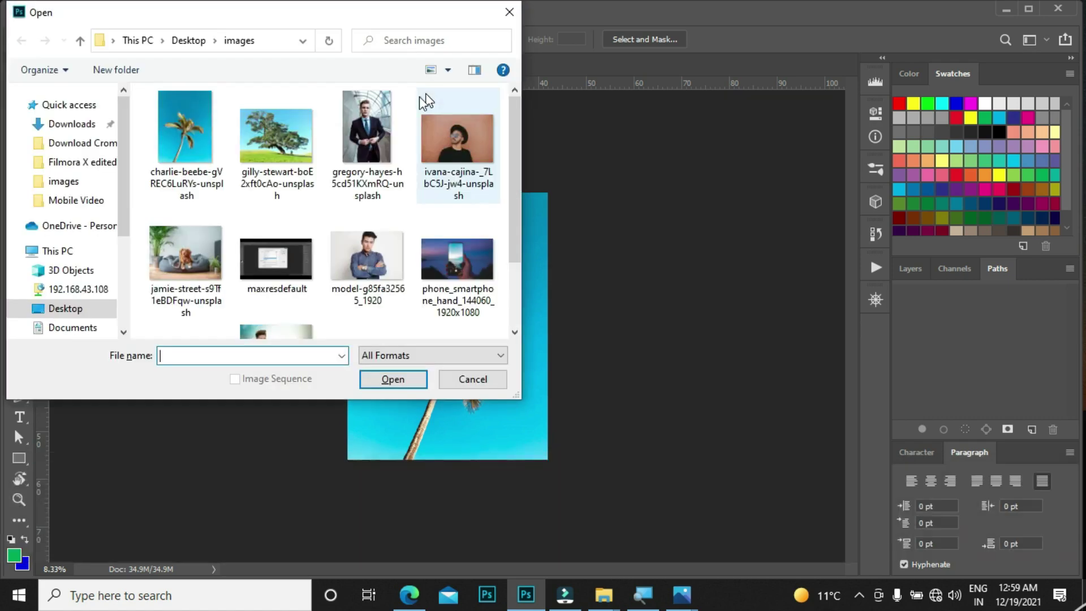
scroll(280, 144, down, 2)
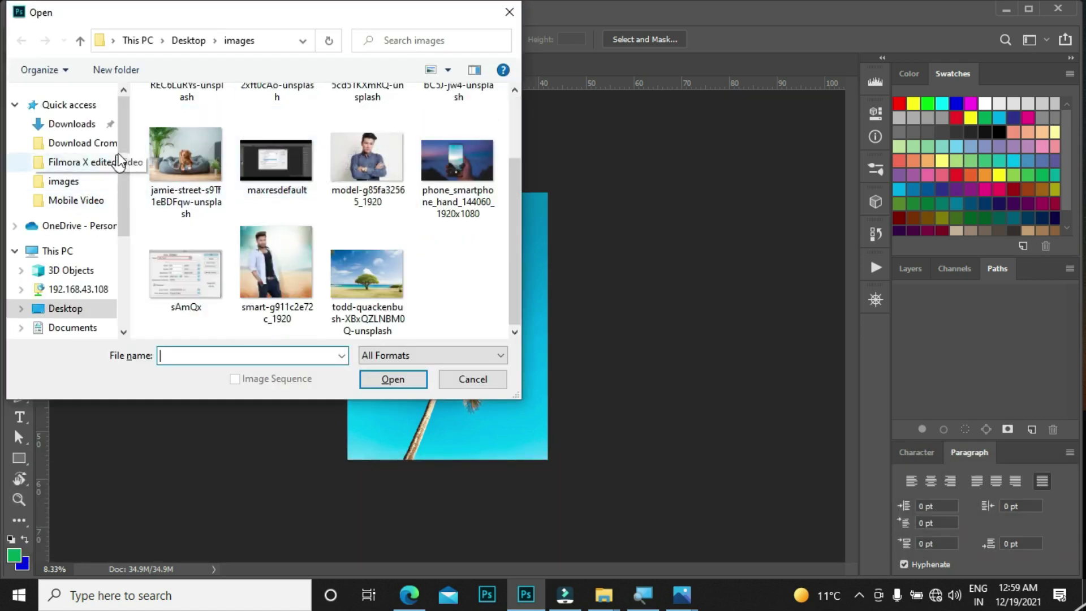
scroll(113, 169, down, 3)
scroll(124, 164, up, 3)
click(267, 157)
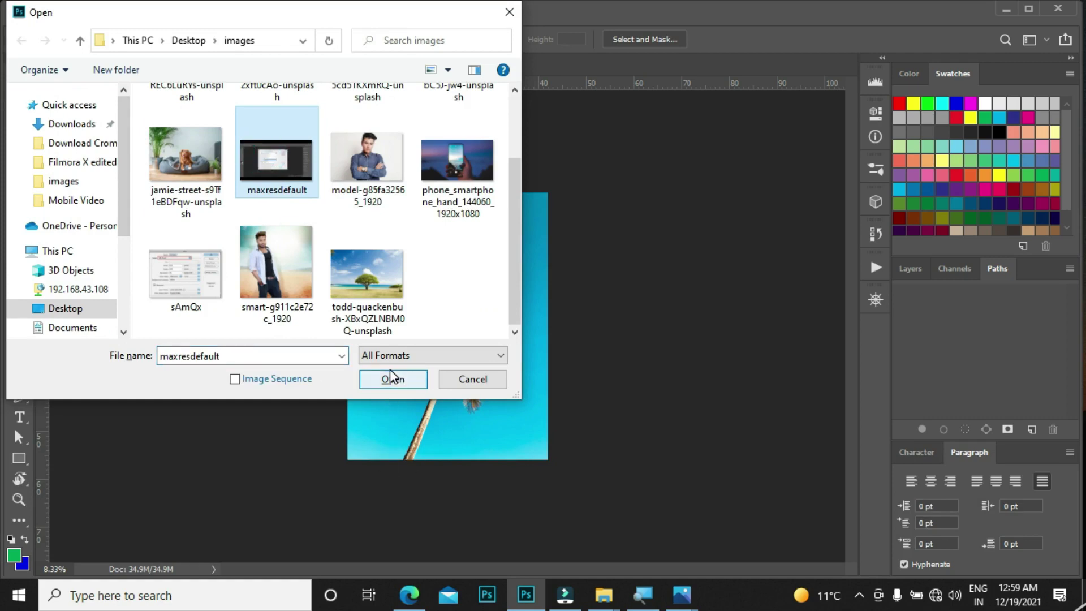
key(Return)
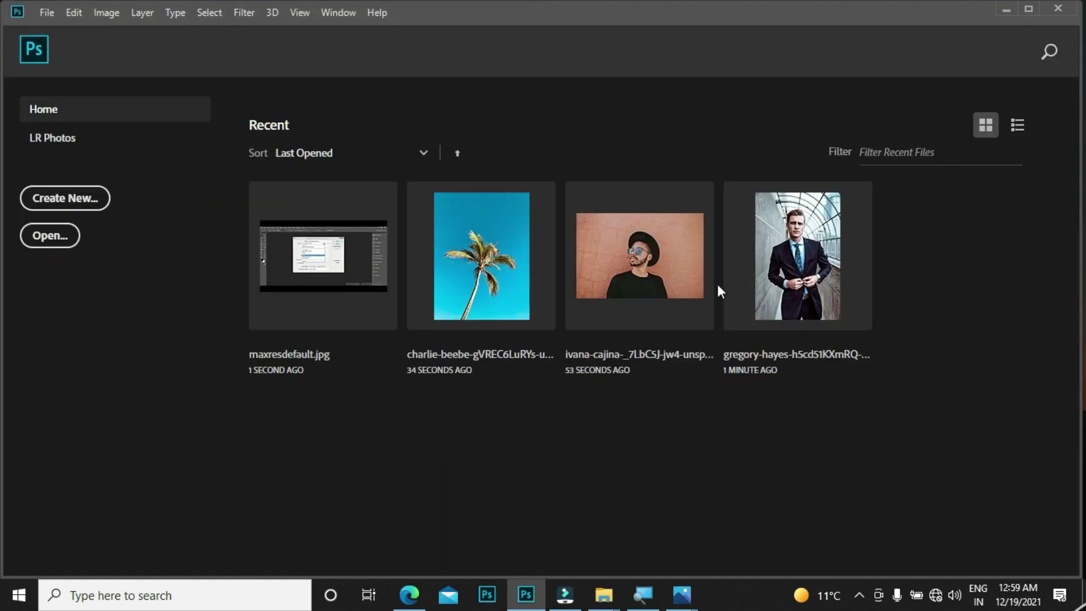
Step: Reopen the photo of the man in a dark suit from the recent files and view it at different zoom levels
click(806, 233)
key(ctrl+KP_Subtract)
key(ctrl+KP_Add)
key(ctrl+KP_Add)
key(ctrl+KP_Subtract)
key(ctrl+KP_Add)
key(ctrl+KP_Subtract)
key(ctrl+KP_Add)
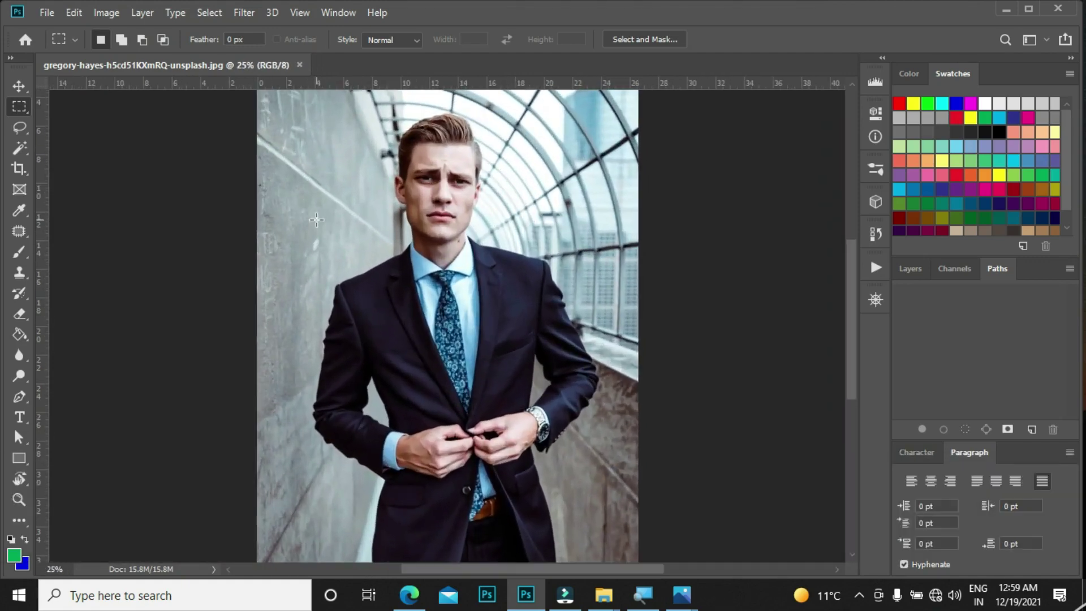
Step: Zoom the dark-suit photo out to 16.67% and close it
key(alt)
key(ctrl+alt+KP_Subtract)
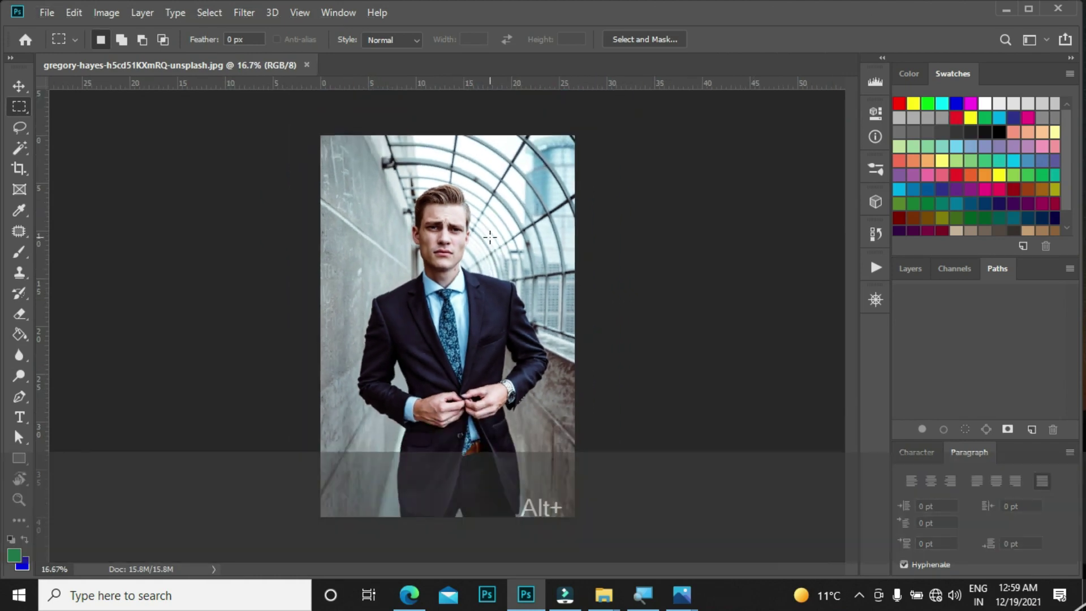
key(alt+f)
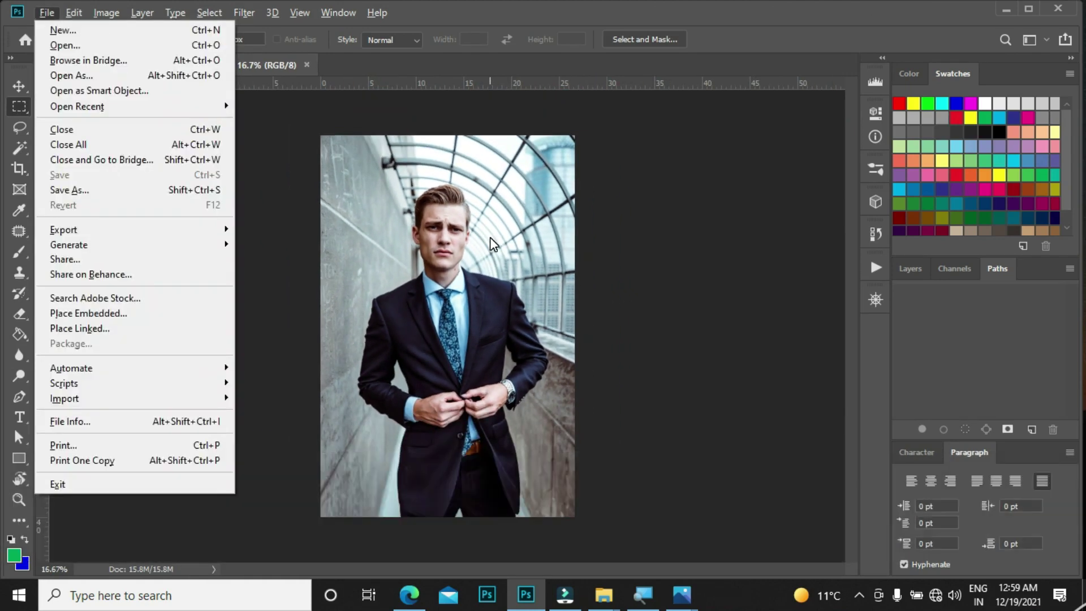
key(c)
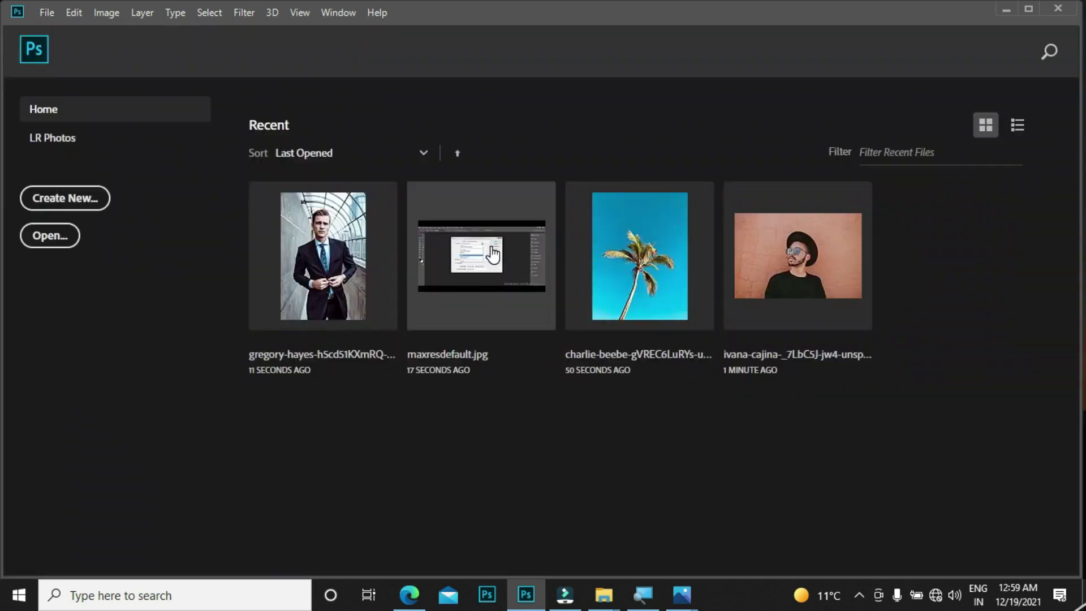
Step: Reopen the black-hat photo from the recent files, view it at 25% zoom and close it
click(798, 266)
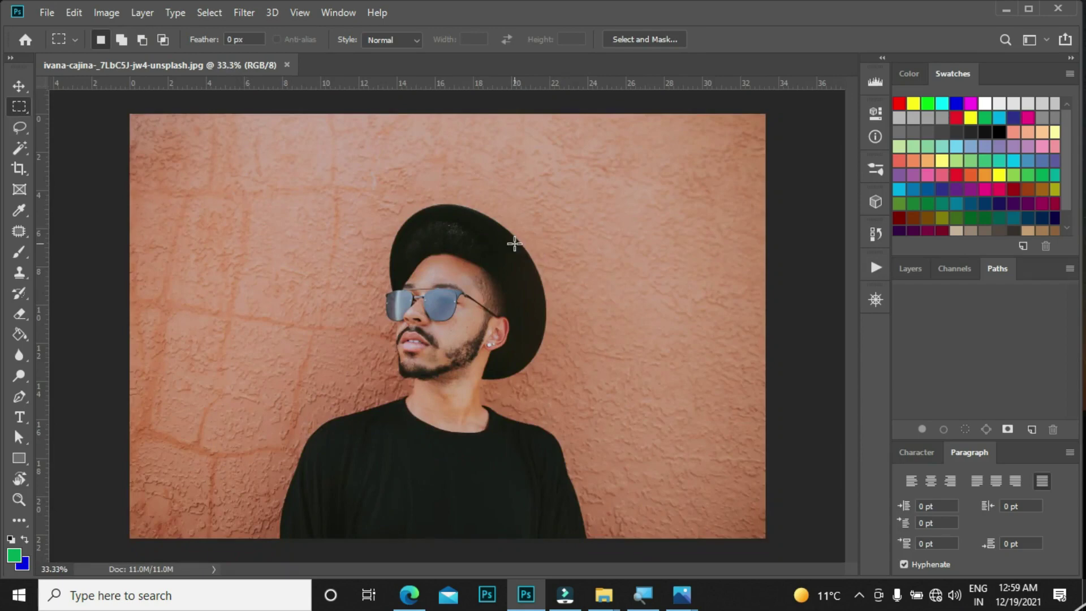
key(ctrl+minus)
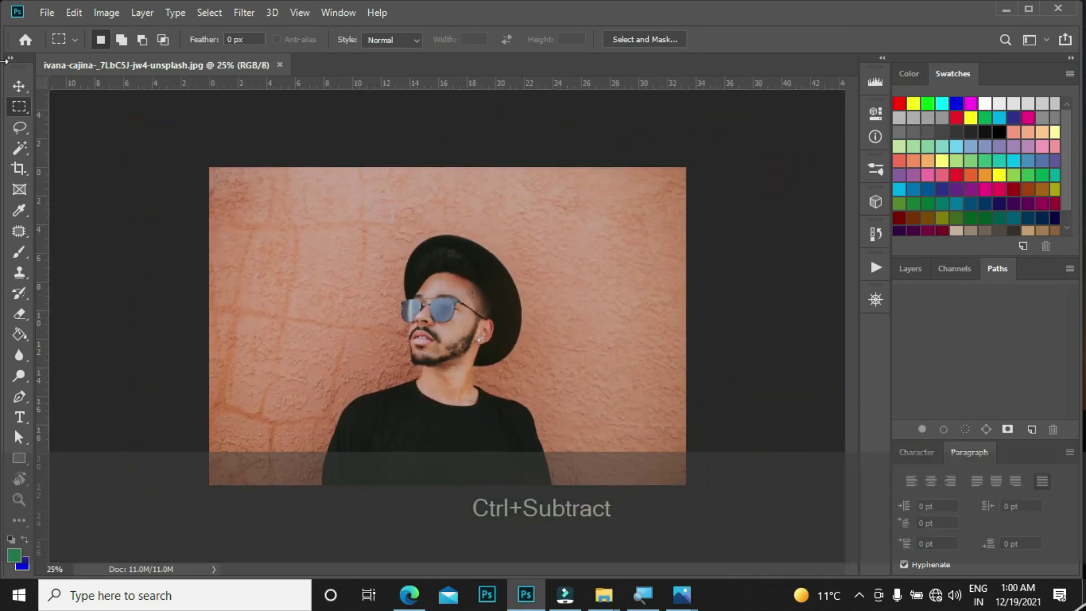
click(40, 13)
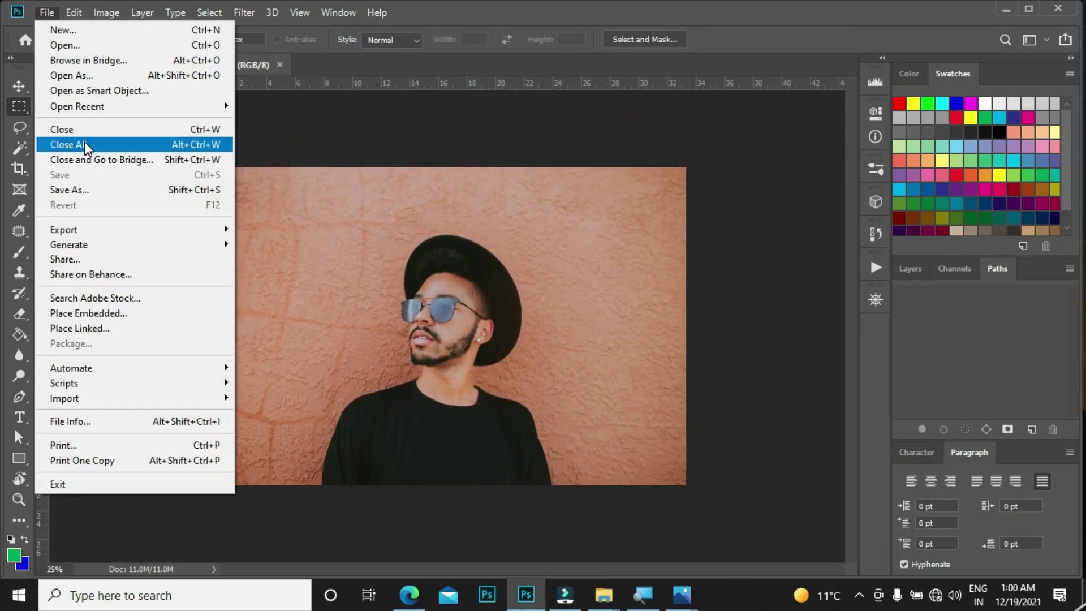
click(174, 130)
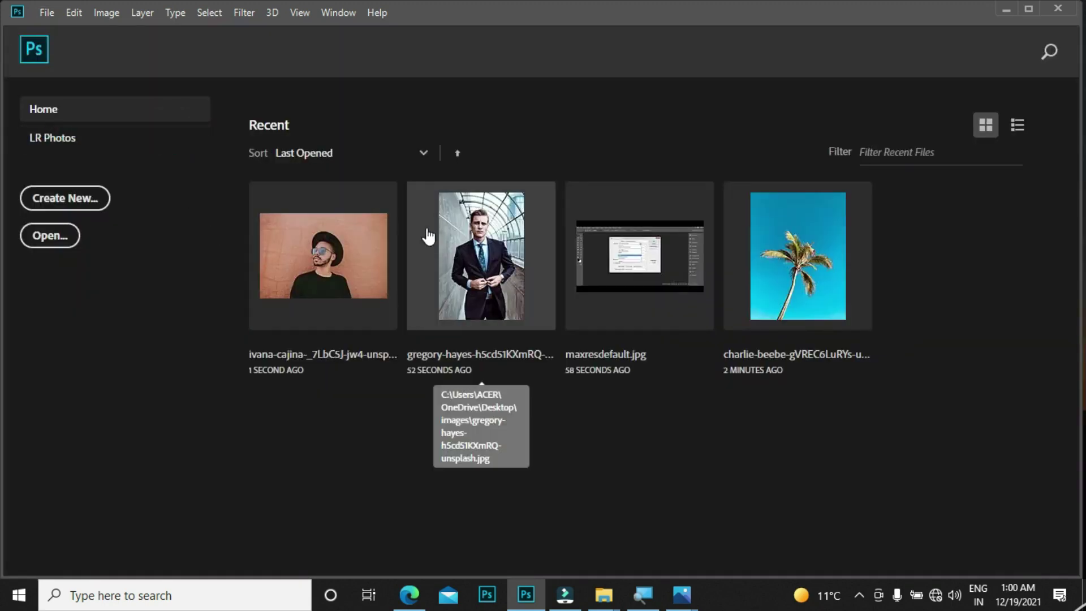
Step: Open the photo of the man in a black hat from the recent files once more
key(ctrl+plus)
key(ctrl+minus)
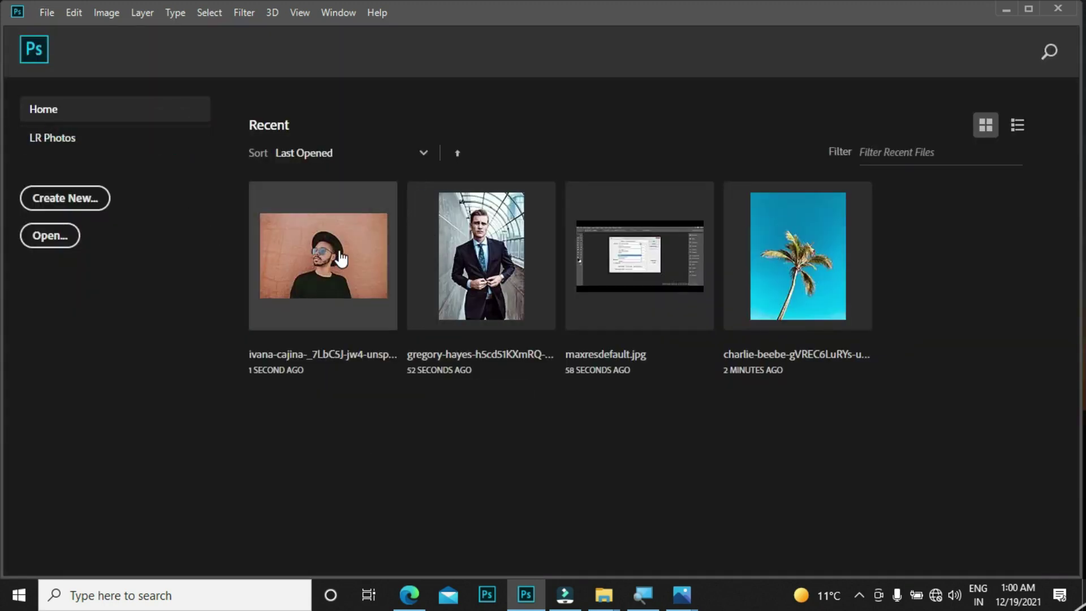
key(alt)
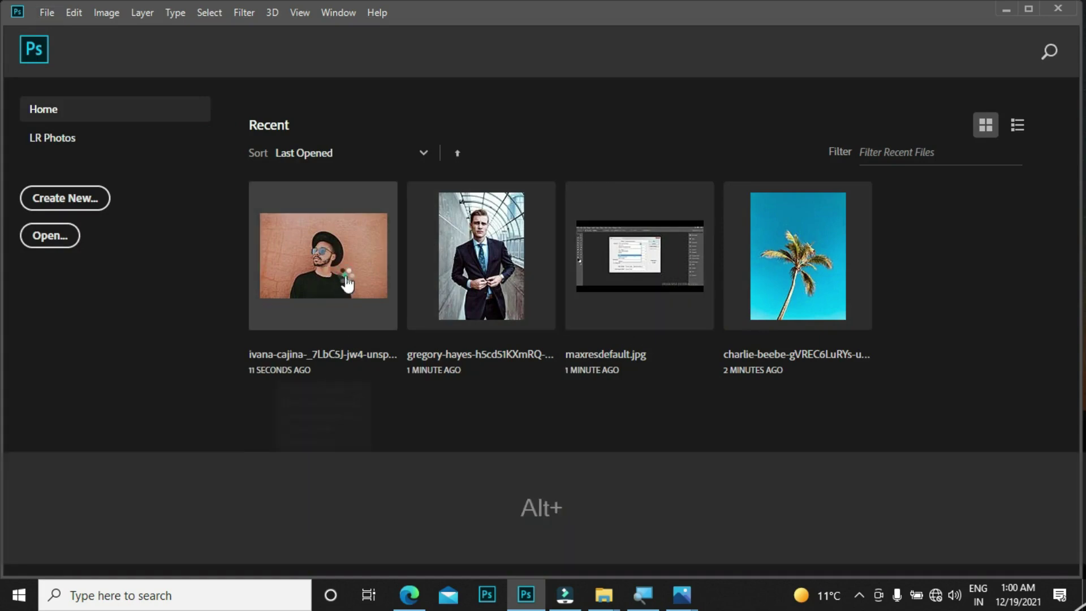
click(347, 283)
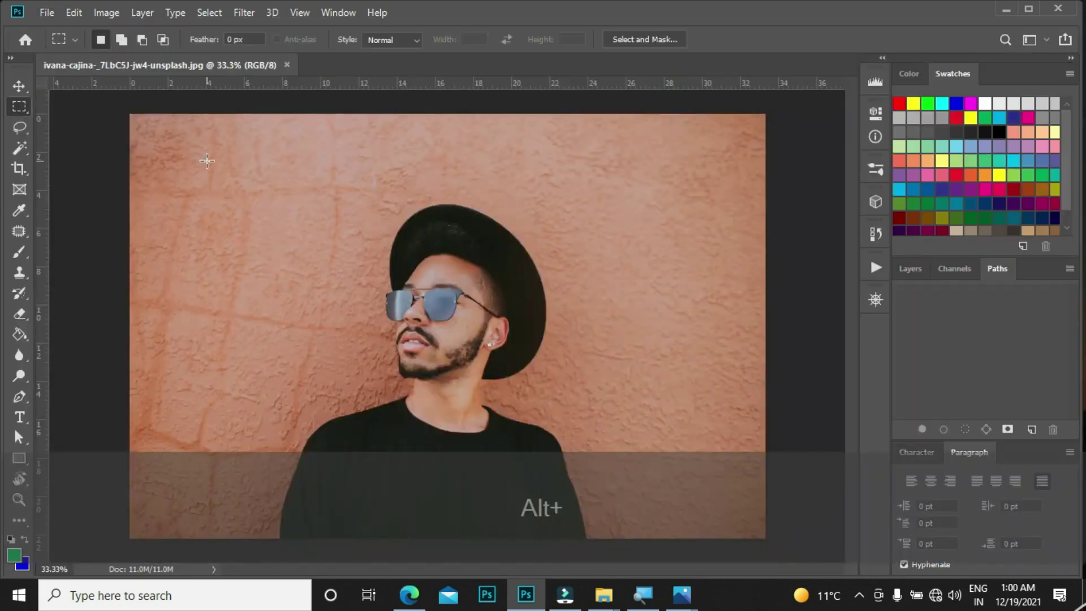
Step: Look over the file commands and close the black-hat photo
key(alt+f)
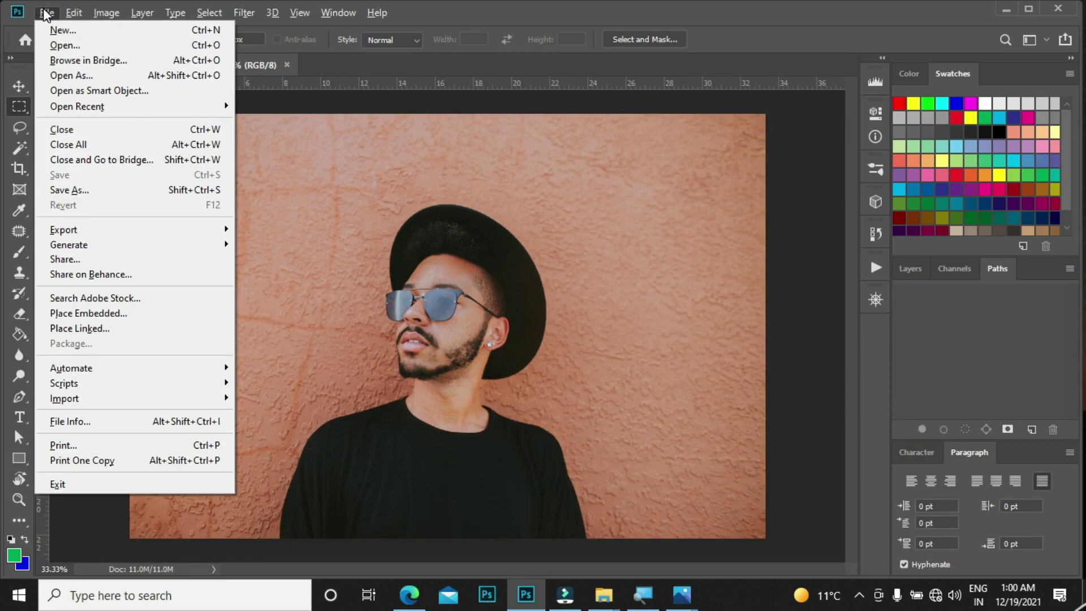
key(Escape)
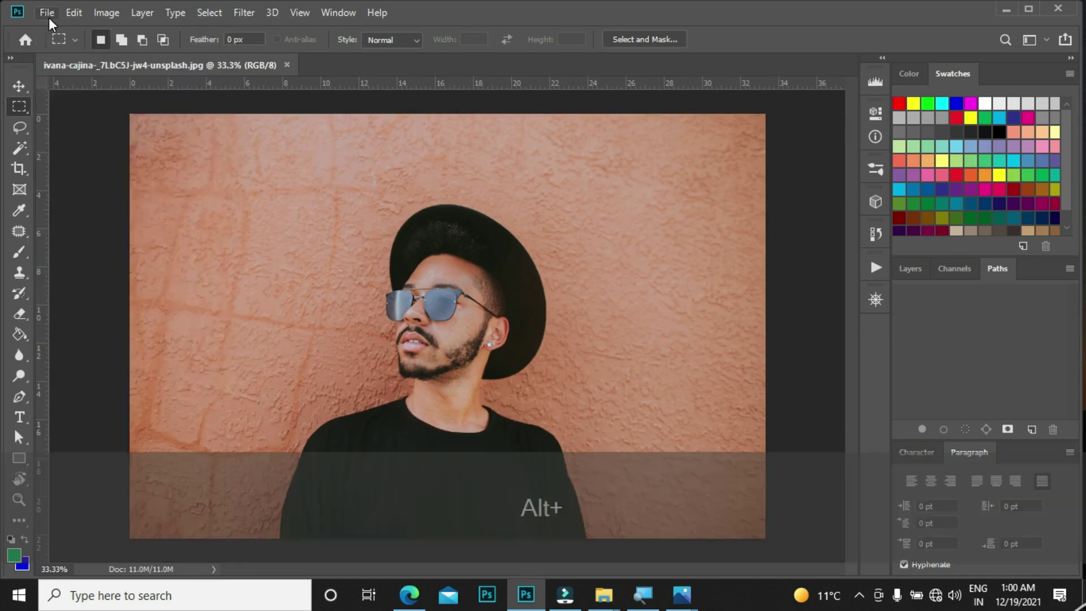
key(alt+f)
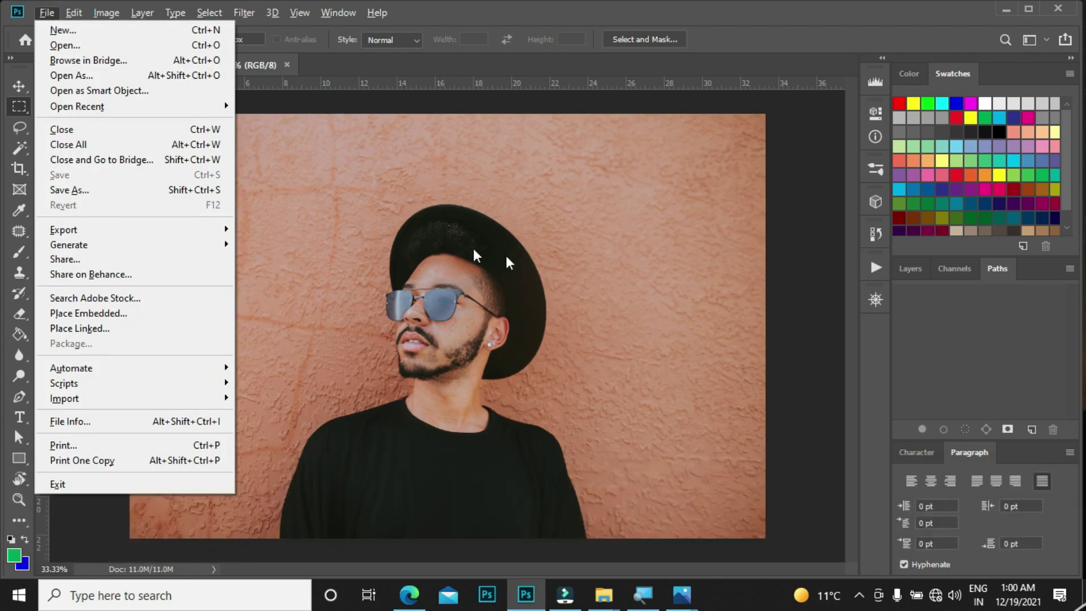
click(88, 131)
Step: Zoom the open black-hat photo out and back in to 33.33% to examine it
key(ctrl+KP_Add)
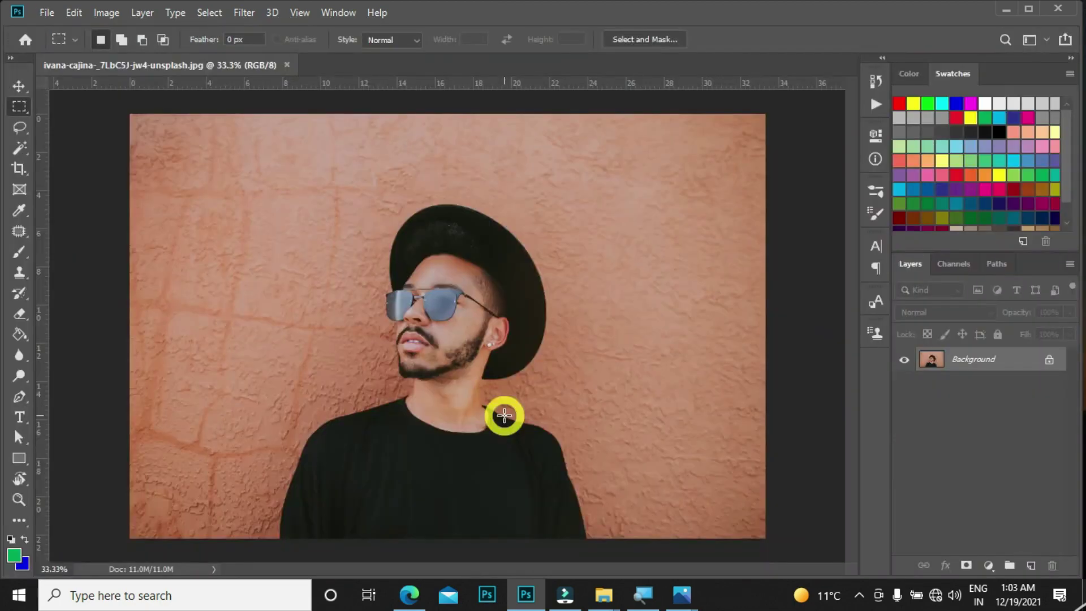
key(ctrl+KP_Subtract)
key(ctrl+KP_Add)
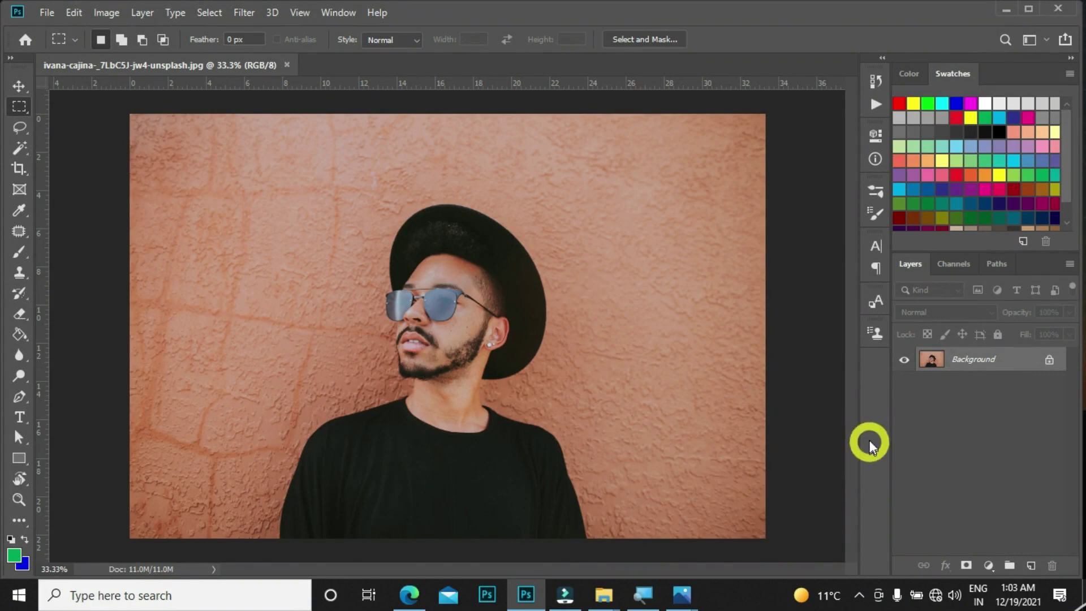
Step: Look at the black-hat photo's colour channels and return to its layers with the Move tool active
click(956, 266)
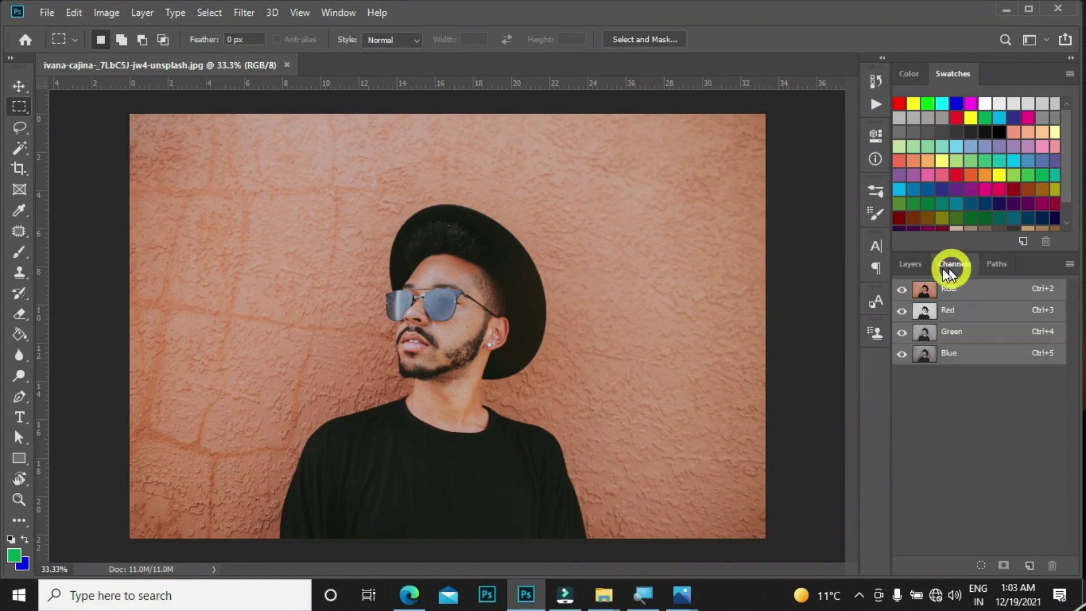
click(913, 263)
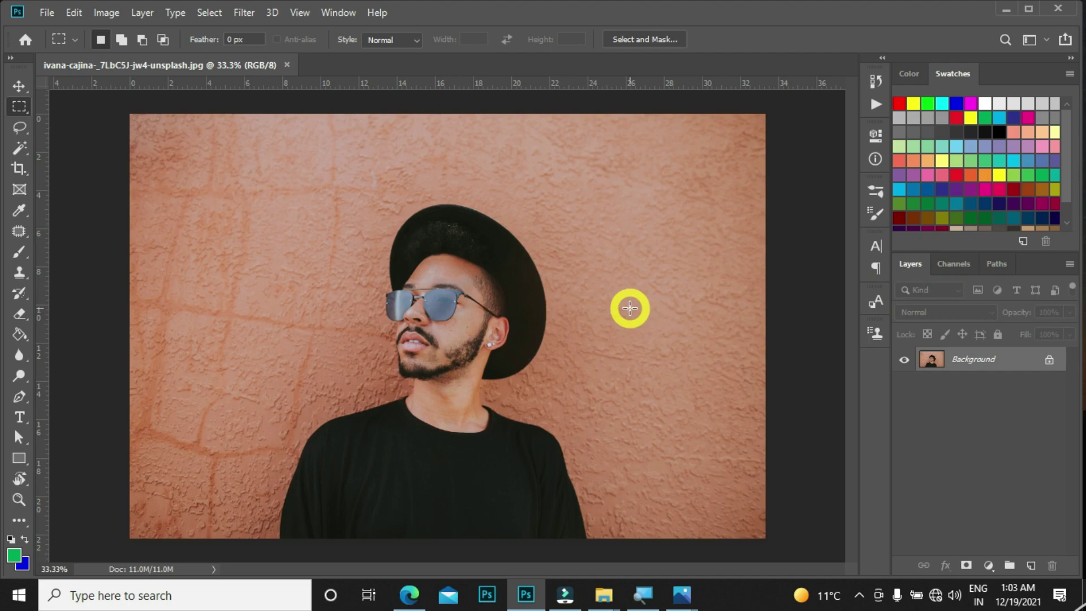
key(alt)
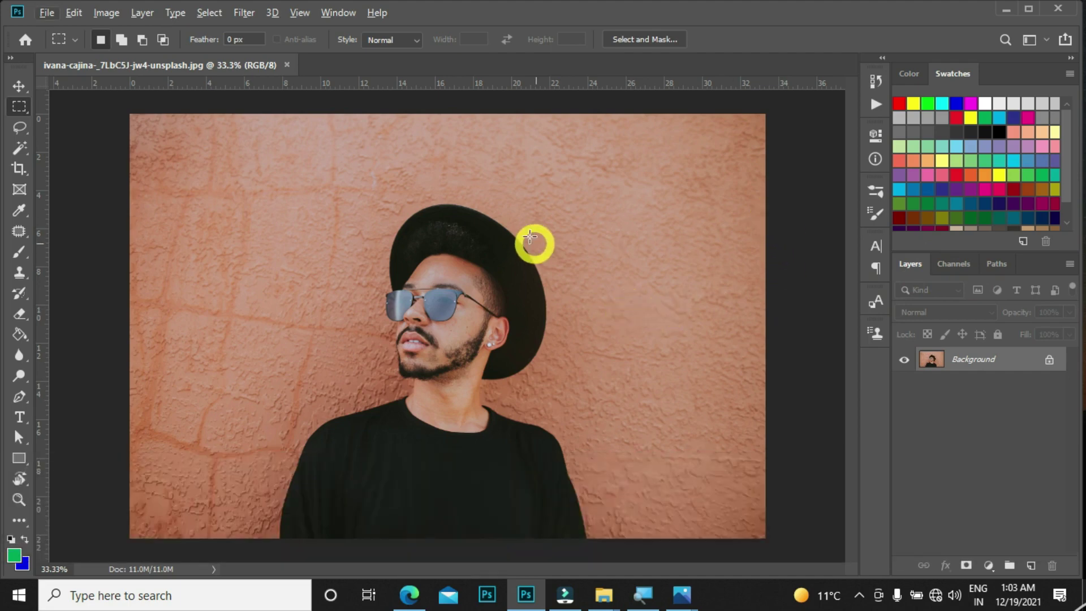
key(v)
click(613, 244)
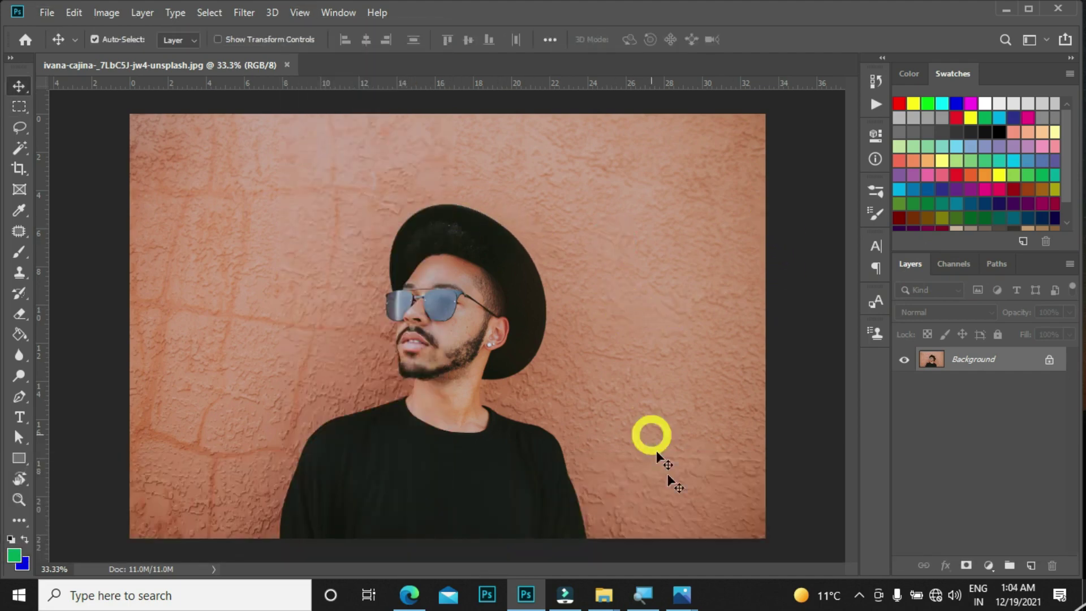
Step: Close the sAmQx.jpg window in Photos, open the images folder on the desktop and return to the black-hat photo
mouse_move(680, 598)
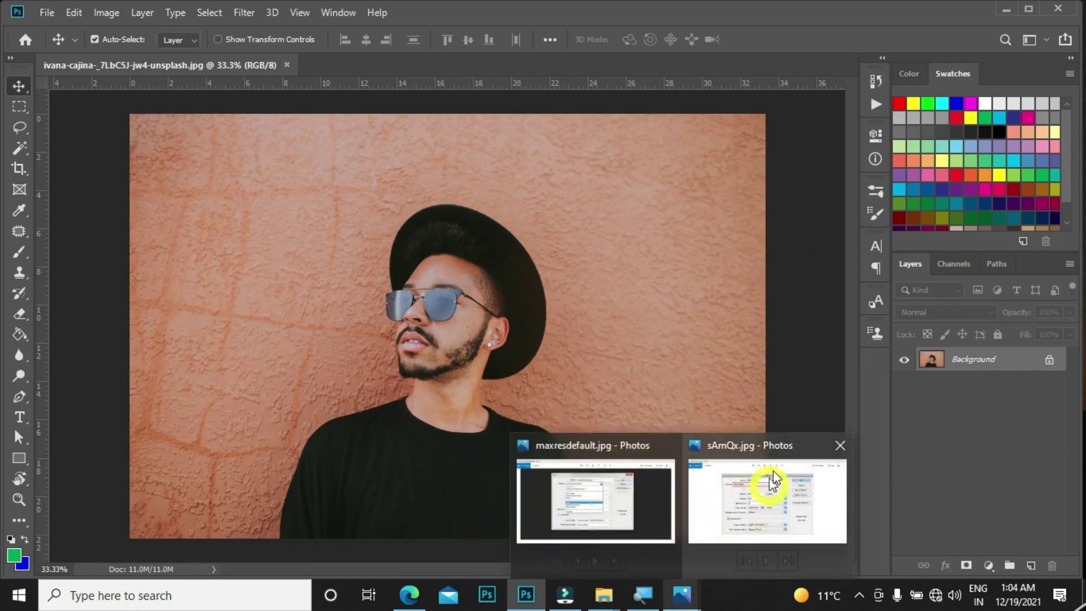
click(836, 444)
key(super+d)
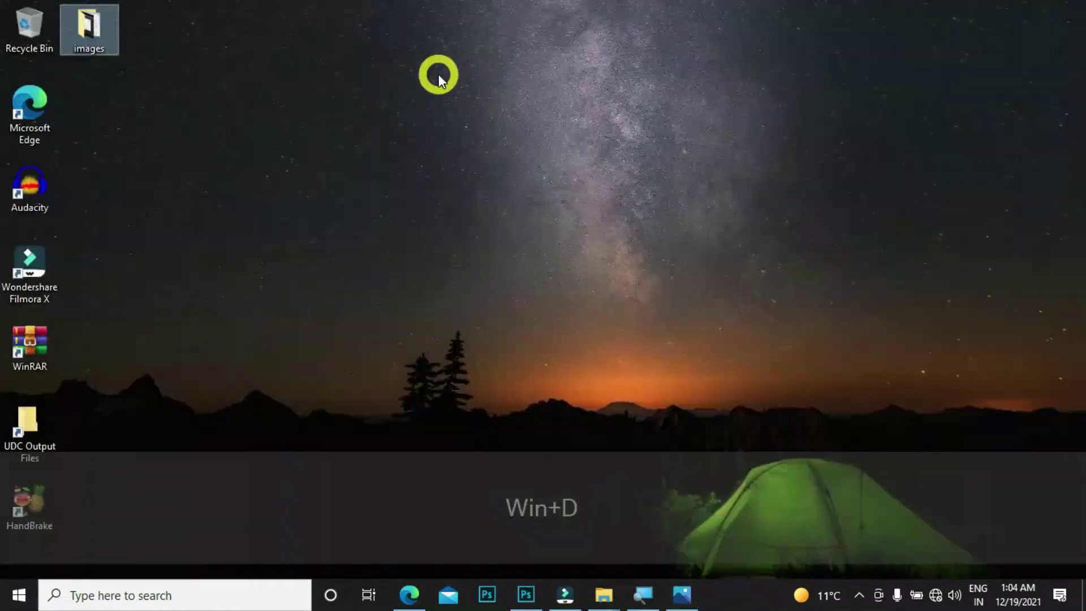
right_click(434, 87)
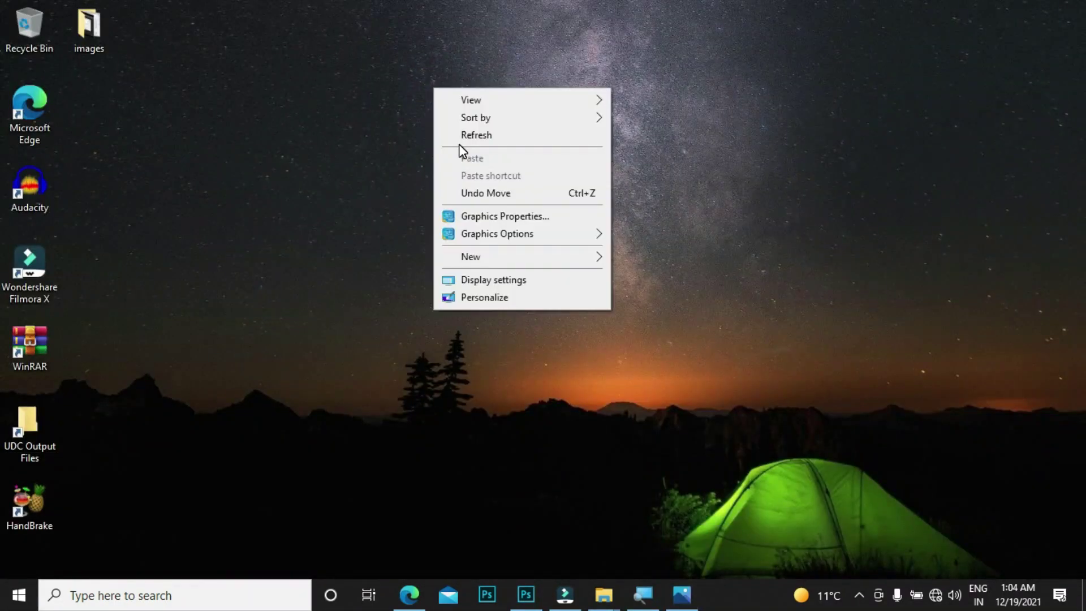
double_click(89, 26)
click(527, 591)
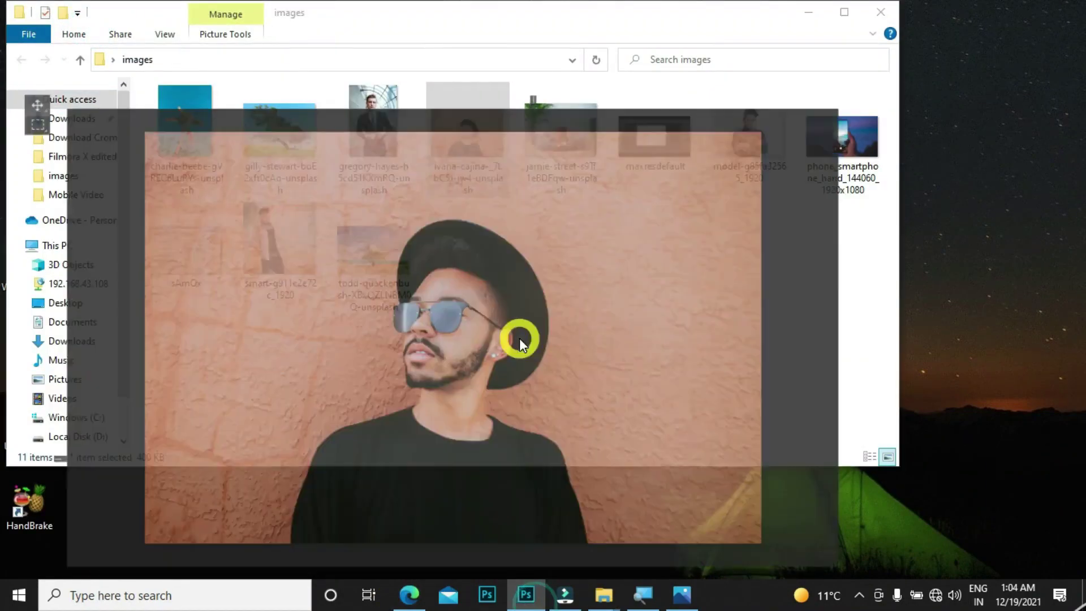
key(super)
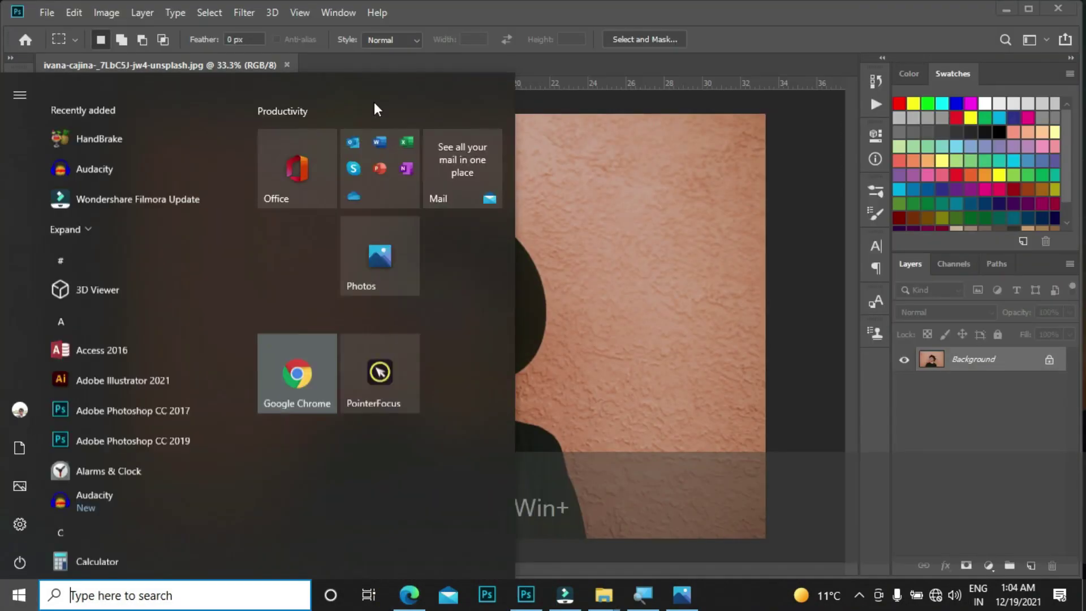
Step: Place the dog photo from the desktop images folder into the black-hat document as a new layer and commit it
key(super+d)
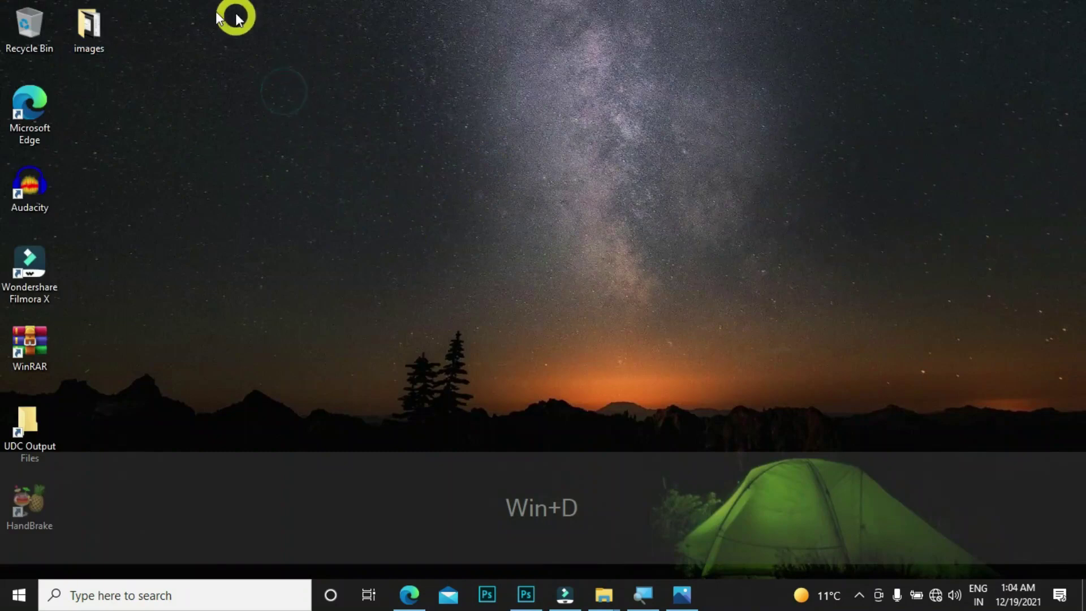
double_click(97, 28)
click(303, 233)
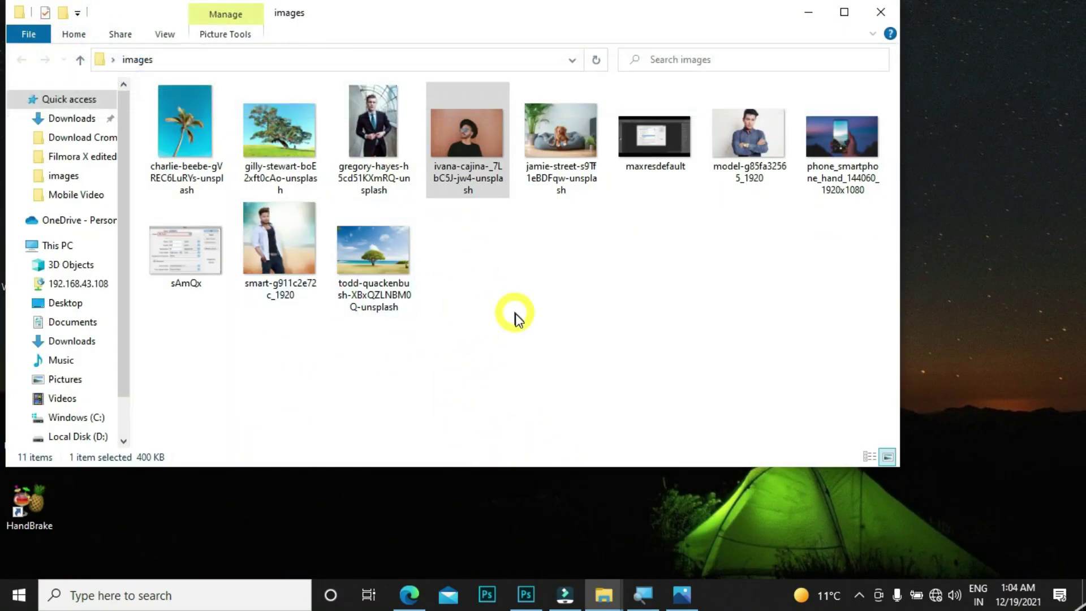
click(517, 313)
drag(474, 134, 550, 436)
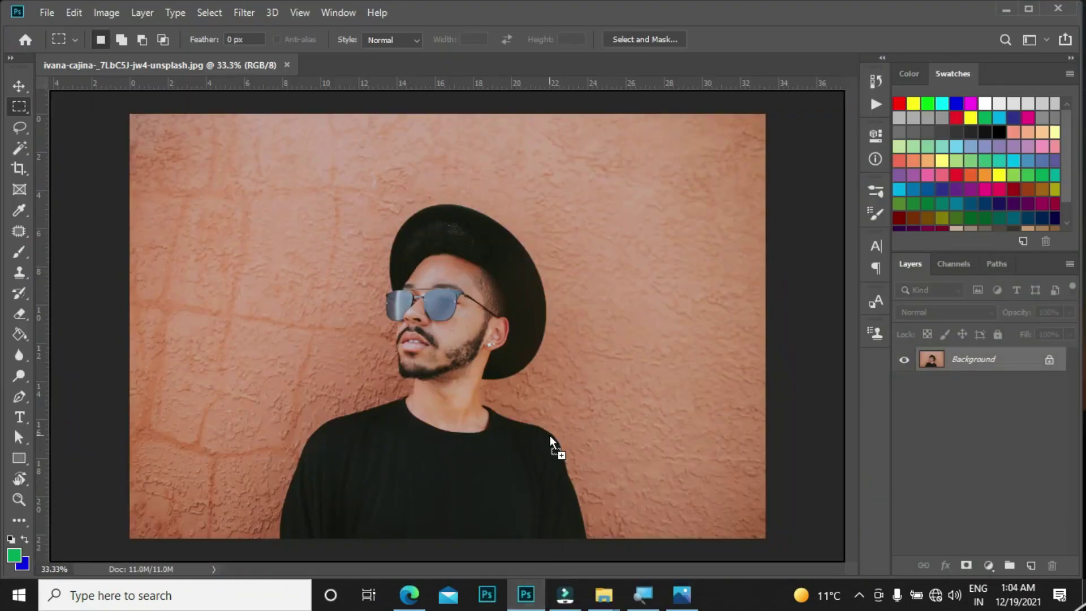
drag(599, 319, 564, 179)
drag(505, 319, 504, 283)
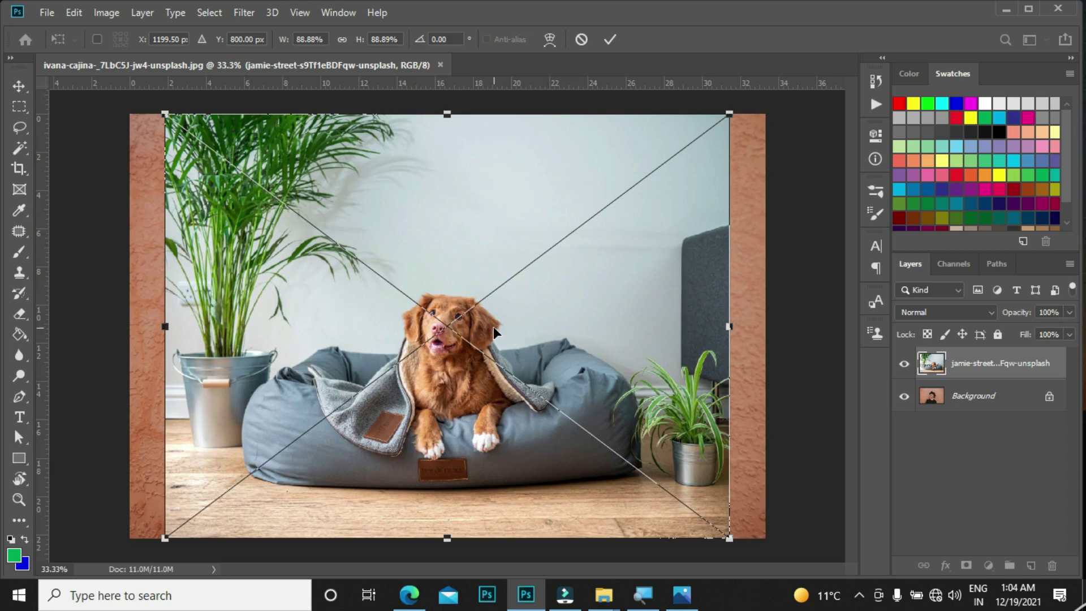
key(Return)
key(m)
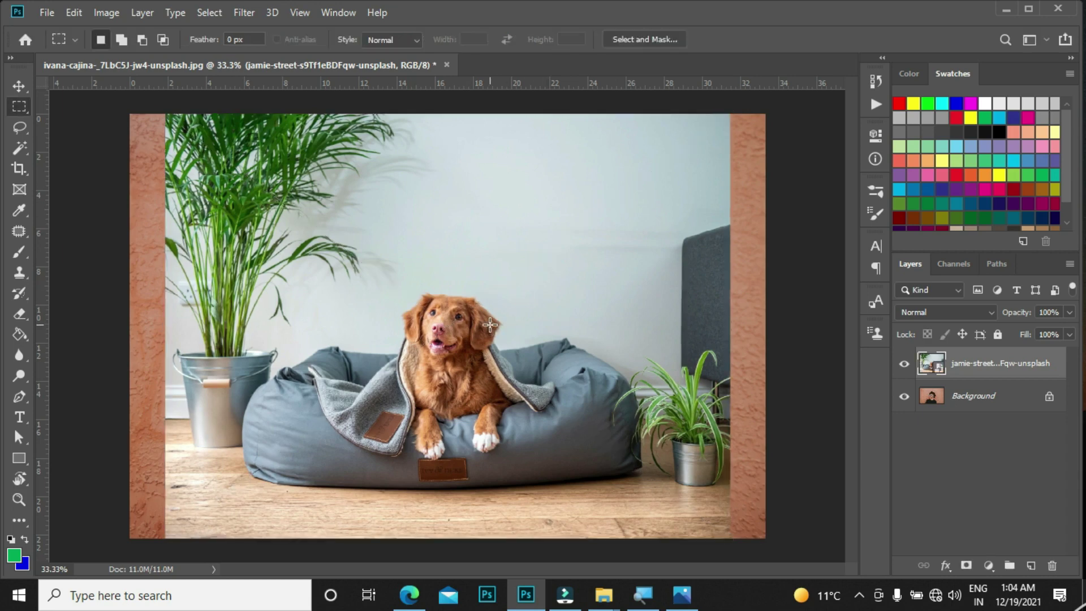
Step: Try moving the placed dog photo up and to the right, undo the move and delete its layer
key(v)
drag(484, 306, 524, 290)
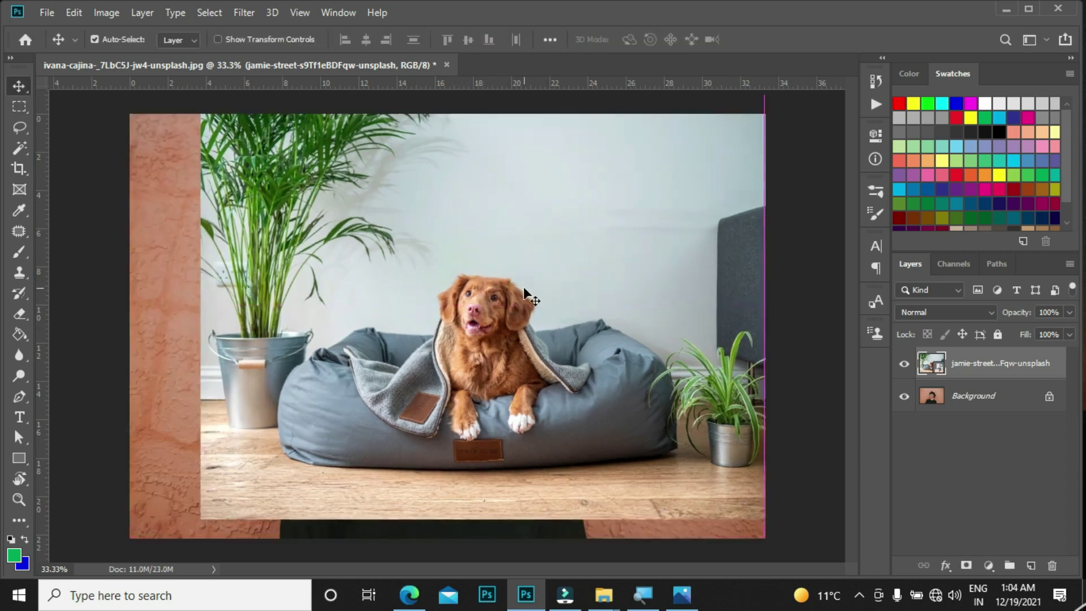
key(ctrl+z)
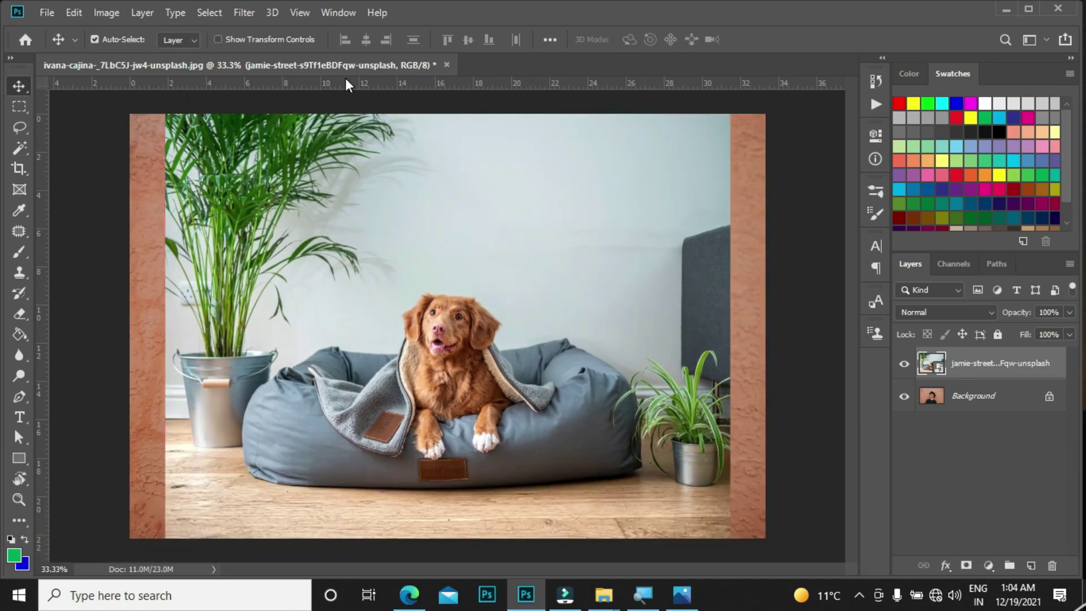
key(Delete)
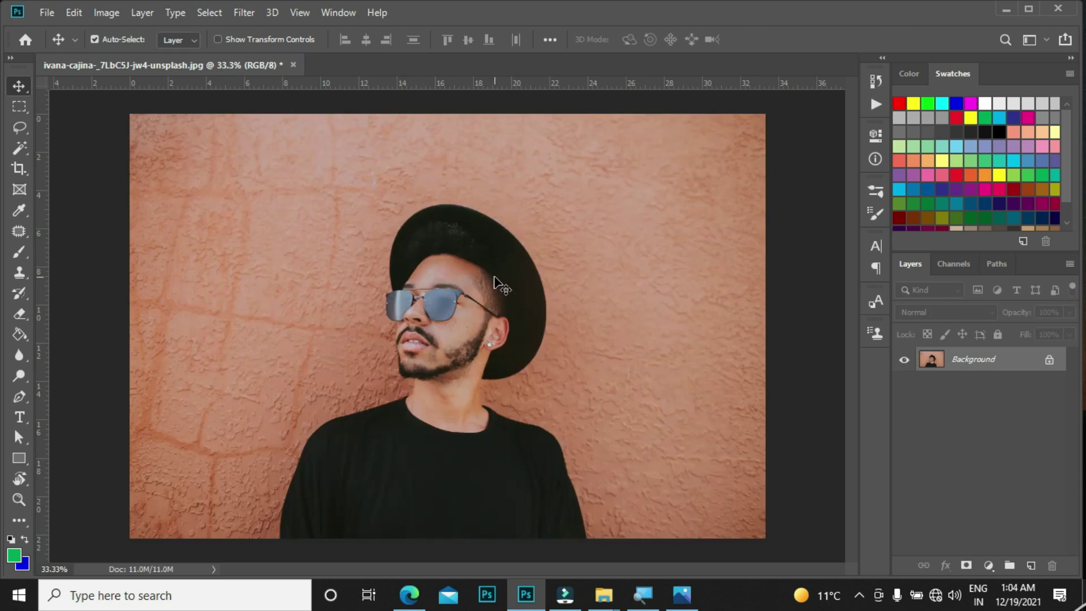
Step: Open the large tree photo from the images folder as a separate document and compare it with the black-hat document
key(super+d)
double_click(90, 26)
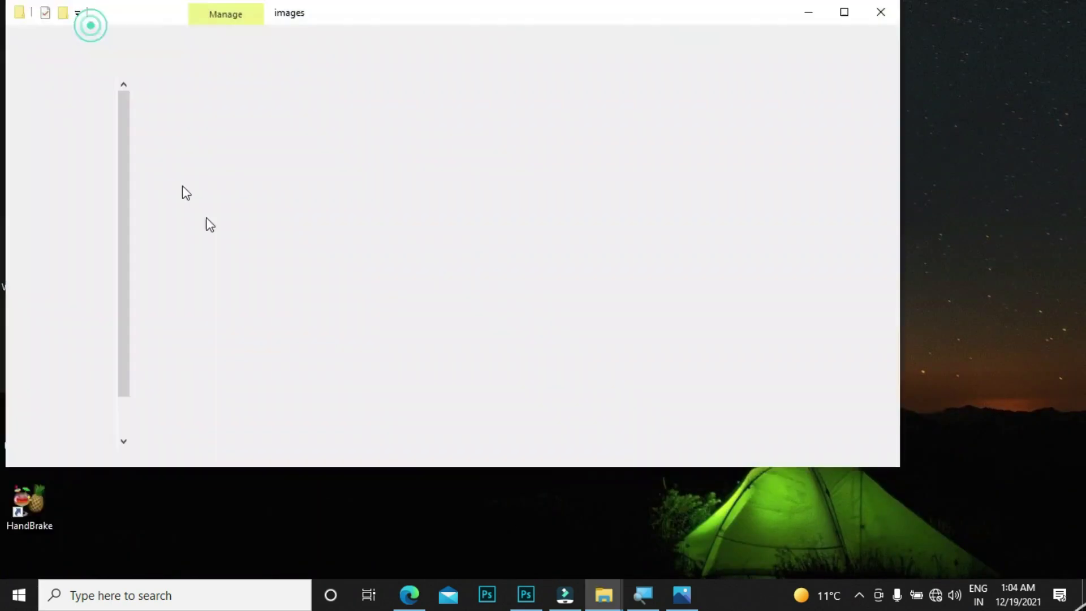
click(286, 124)
drag(287, 124, 555, 447)
drag(543, 249, 369, 70)
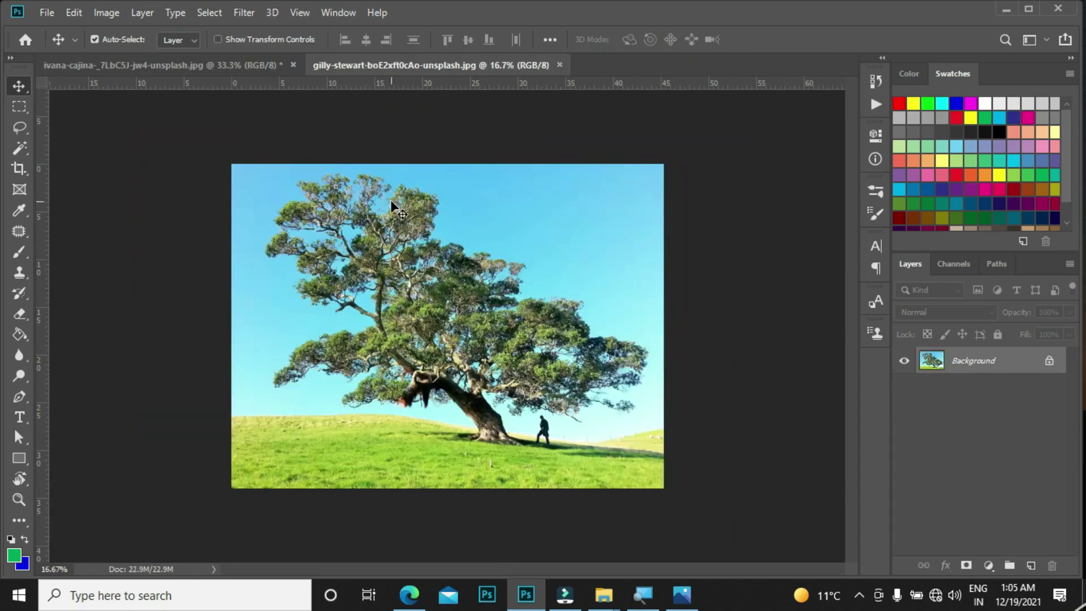
click(147, 64)
click(379, 64)
Step: Open model-g85fa32565_1920 from the desktop images folder as another separate document beside the tree photo
key(super+d)
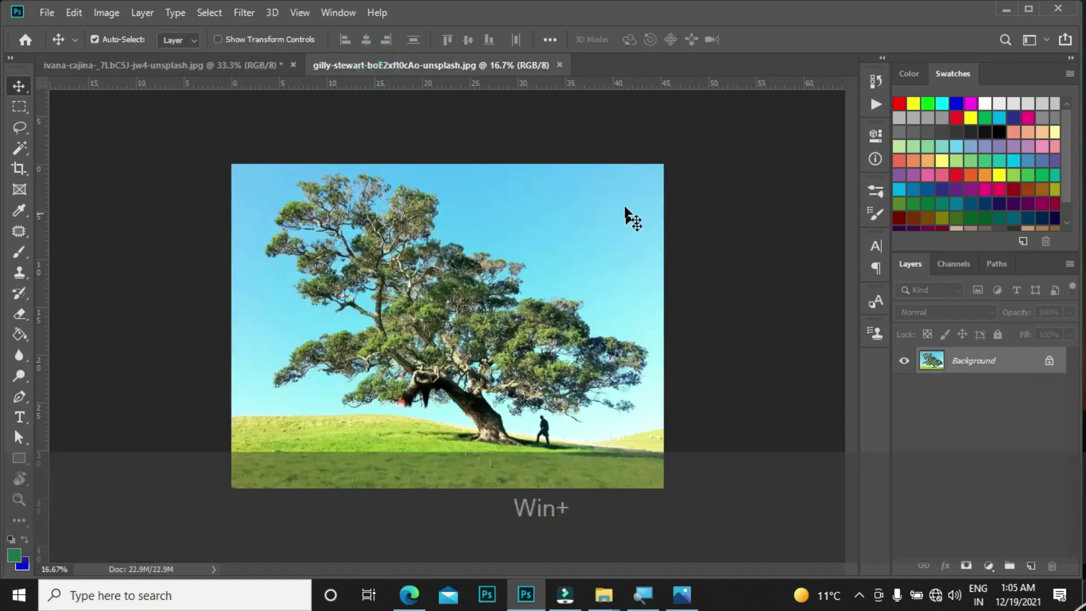
right_click(376, 208)
click(394, 254)
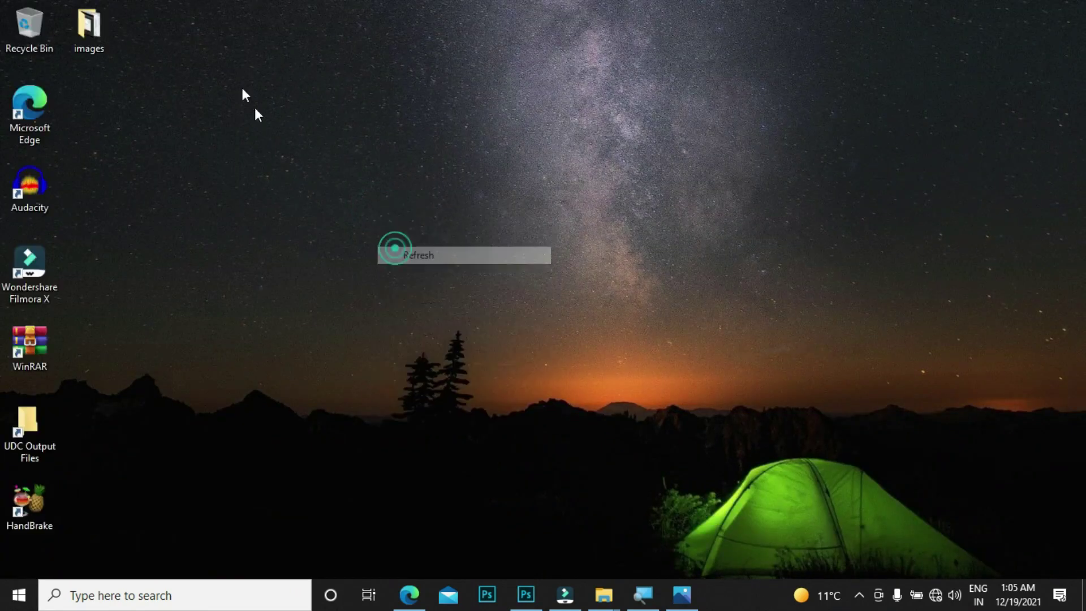
double_click(85, 29)
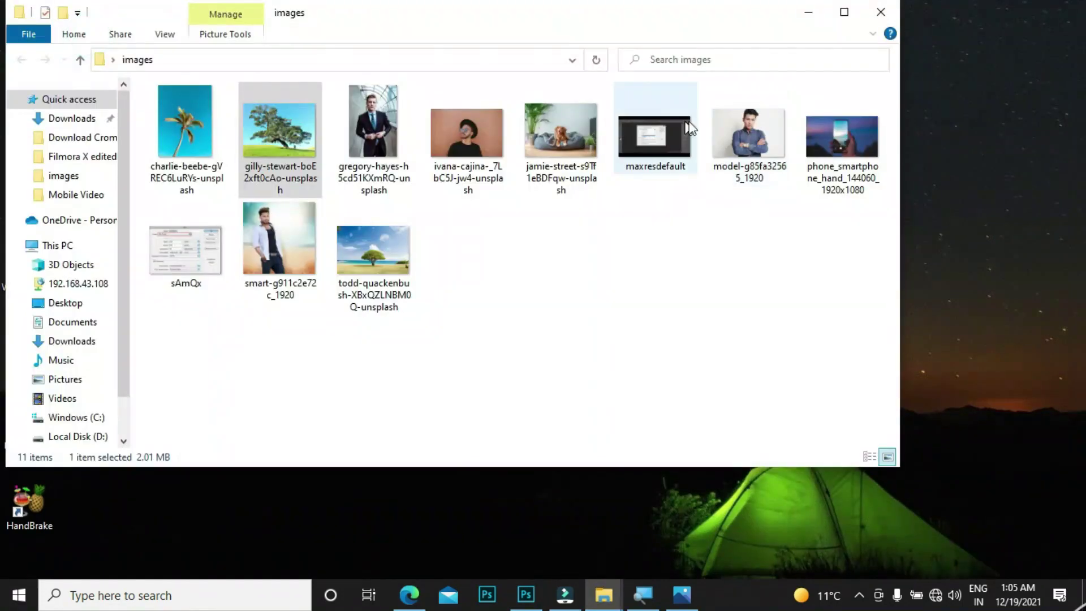
click(753, 130)
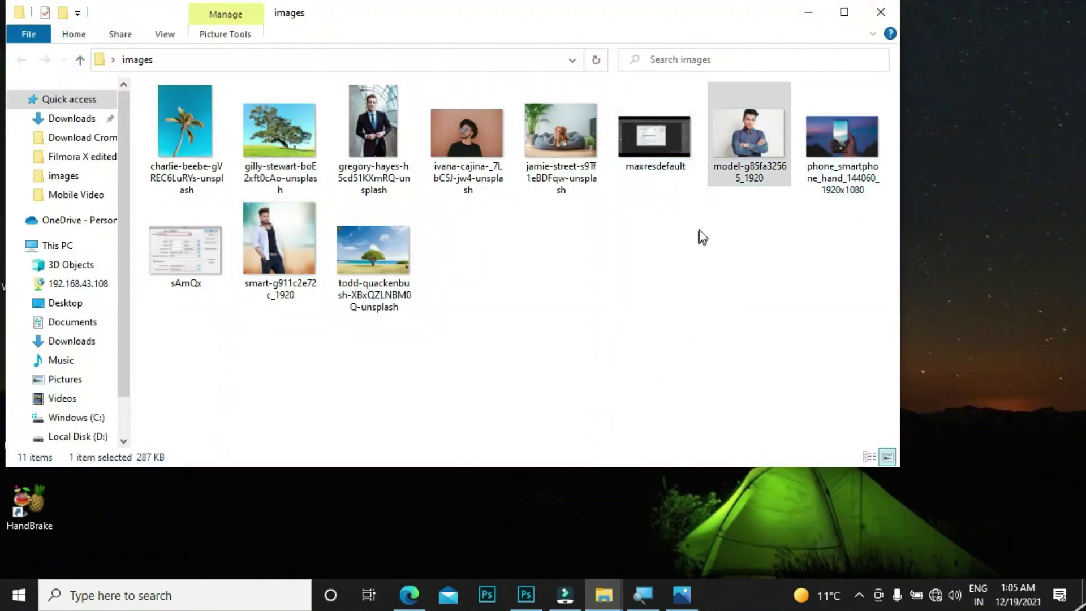
drag(731, 184, 548, 311)
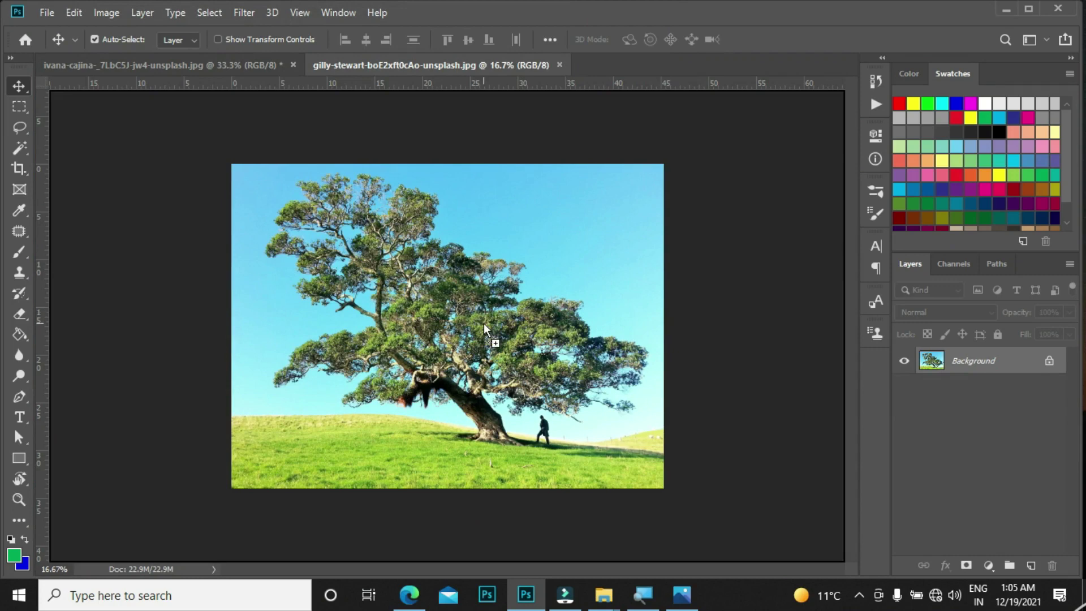
drag(484, 324, 462, 286)
drag(527, 255, 632, 72)
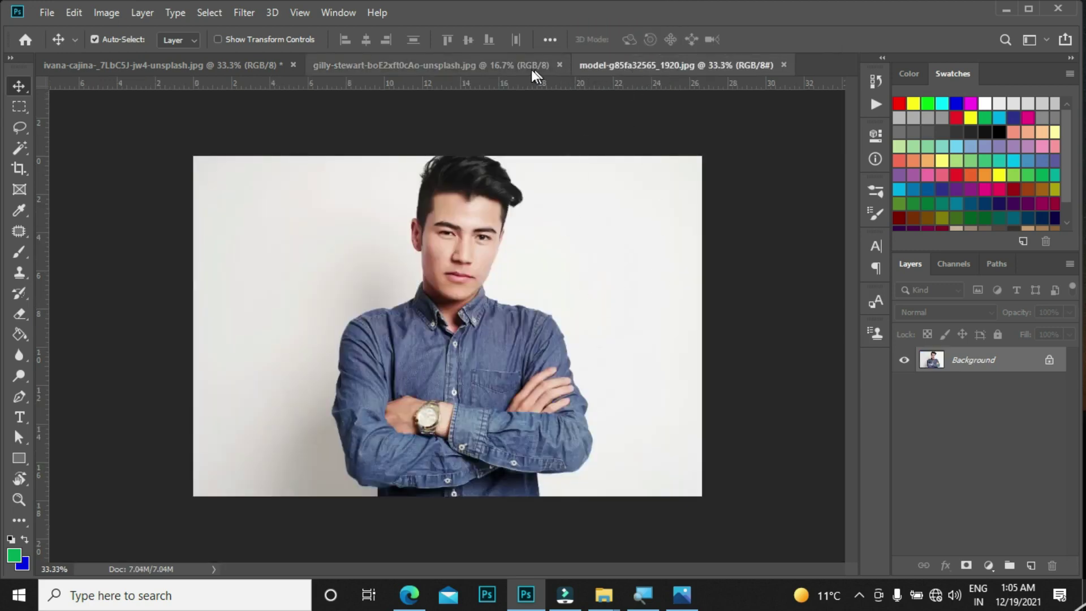
Step: Undo the placement of the phone photo in the black-hat document
click(508, 63)
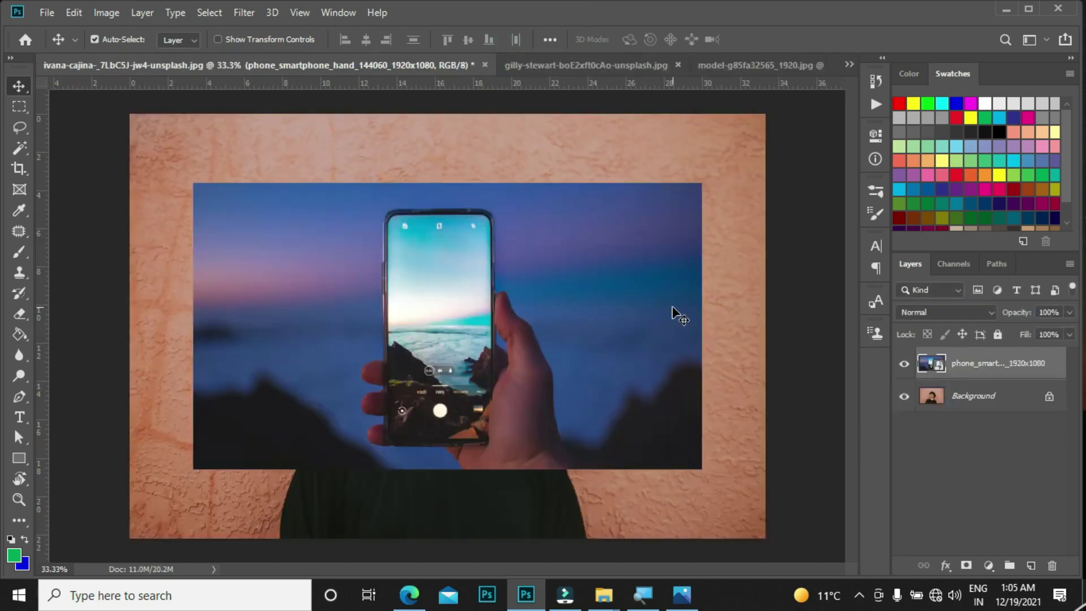
key(ctrl+alt+z)
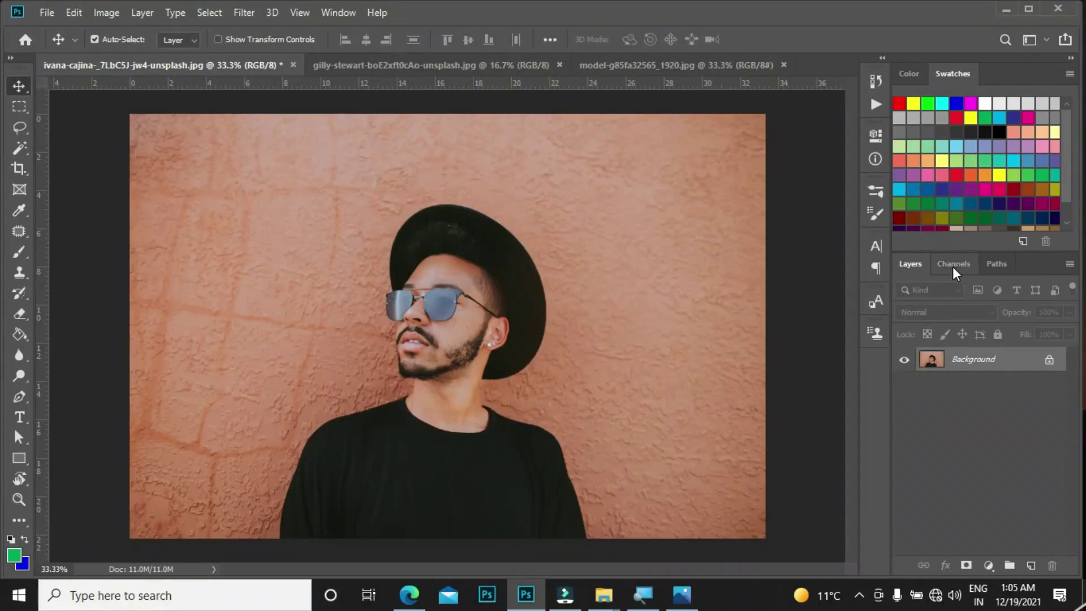
Step: Examine the layers, channels and paths of the black-hat document in turn
click(953, 267)
click(997, 264)
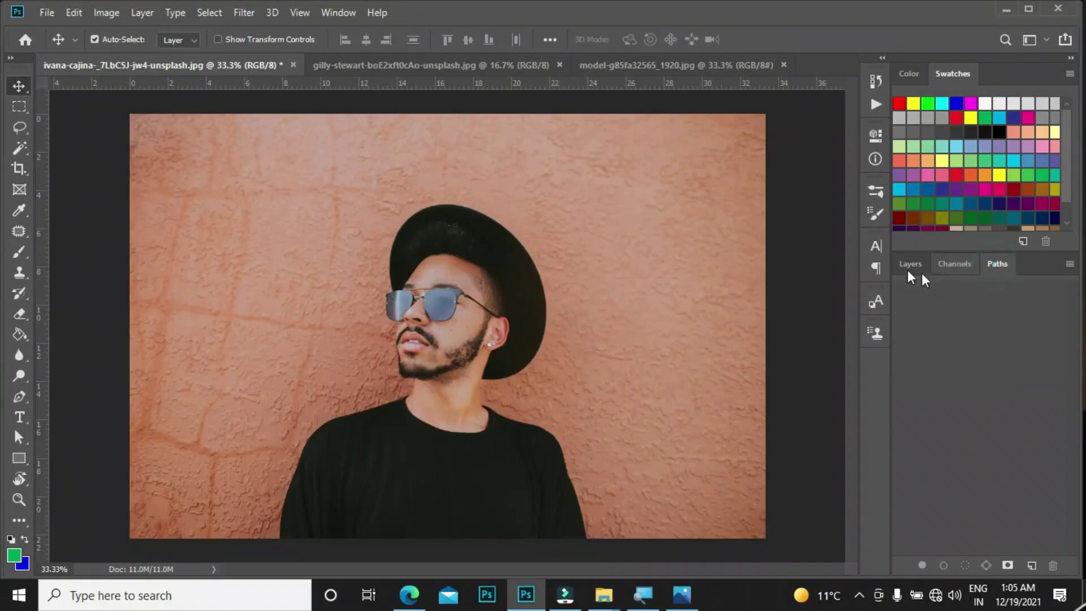
click(906, 264)
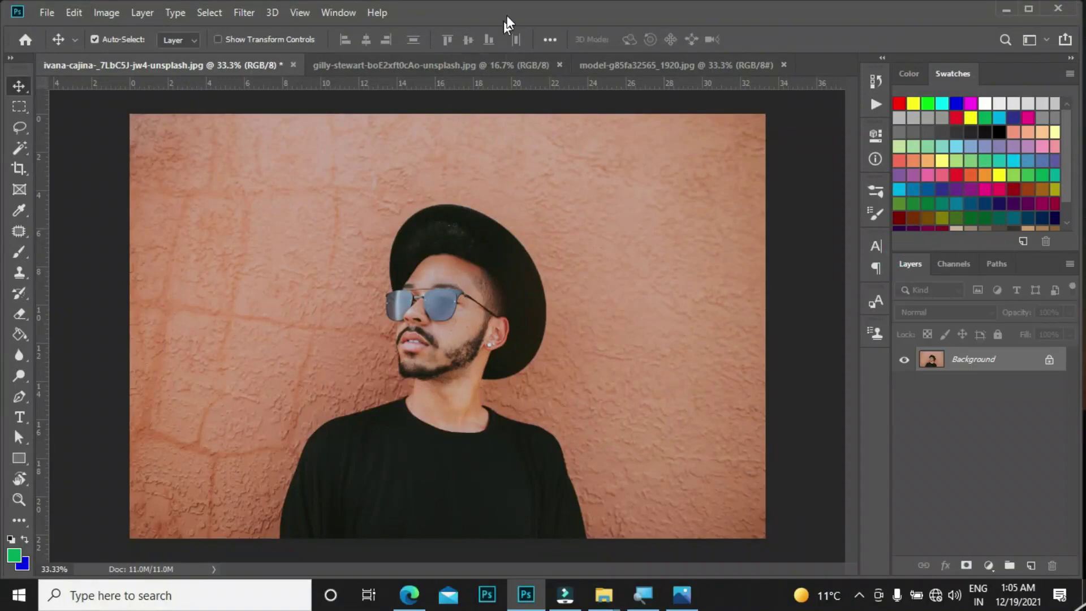
click(994, 264)
click(902, 264)
click(959, 265)
click(997, 264)
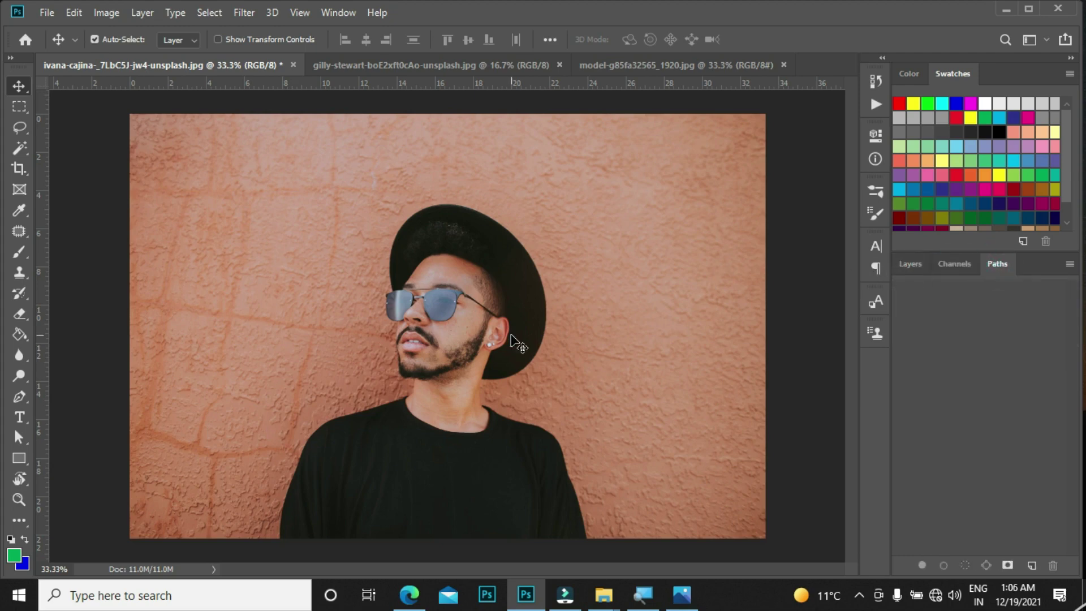
Step: Select a rectangle around the man's head, fill it with the green foreground colour, deselect it and show the layers
key(m)
drag(256, 176, 622, 402)
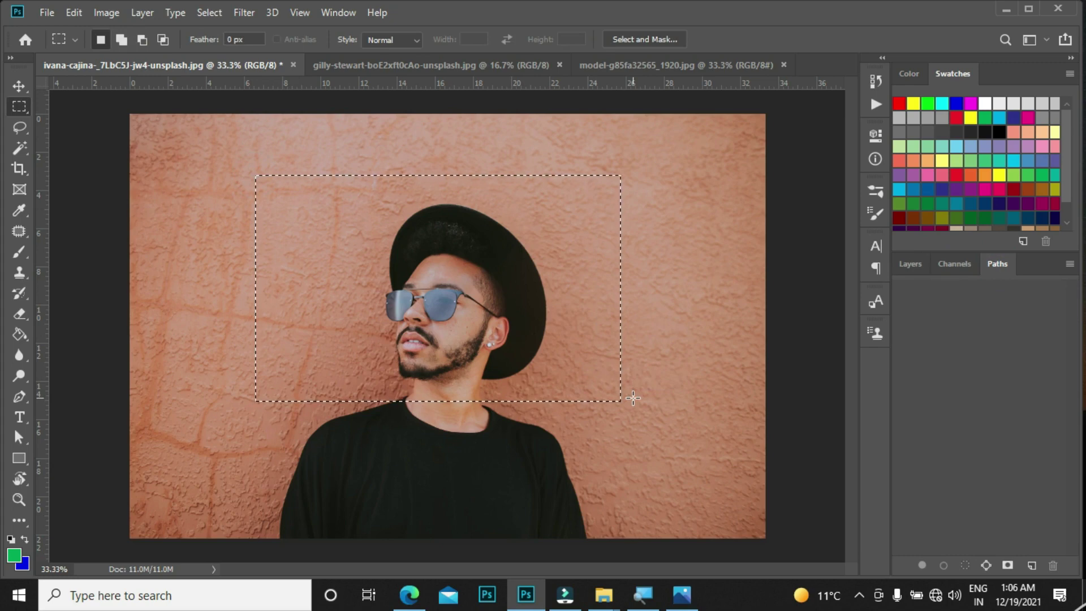
key(alt+Delete)
key(ctrl+d)
key(v)
click(918, 271)
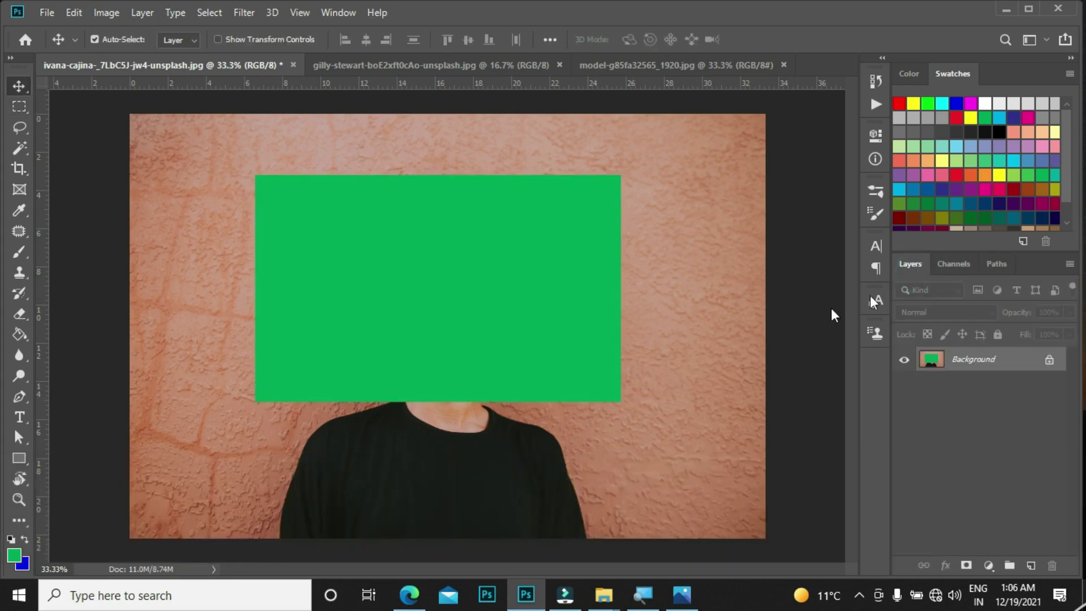
Step: Try to move the green rectangle on the locked Background layer with the Move tool
drag(395, 259, 391, 254)
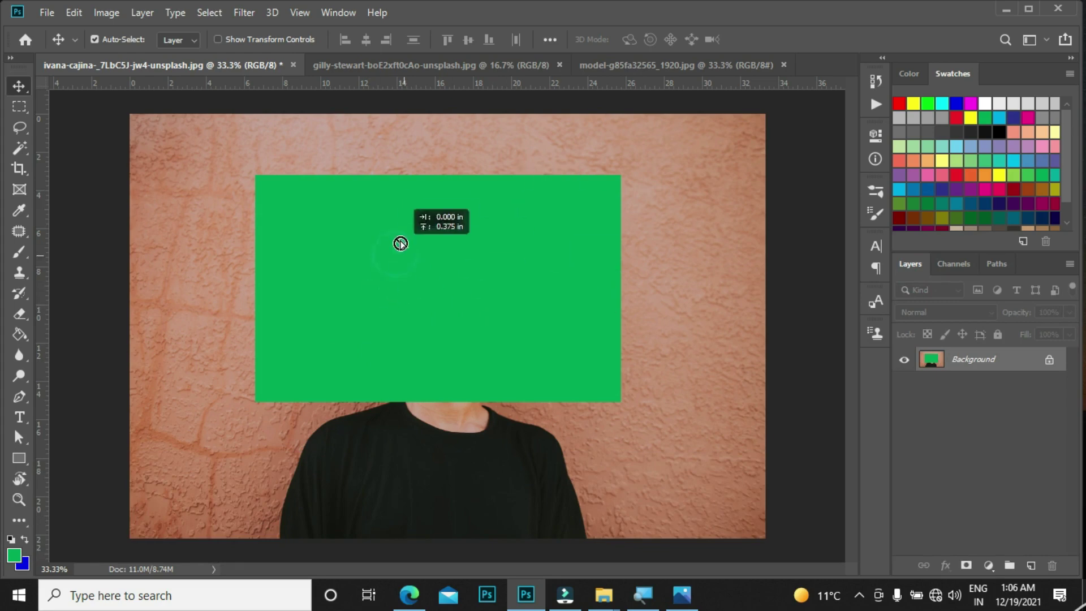
click(656, 269)
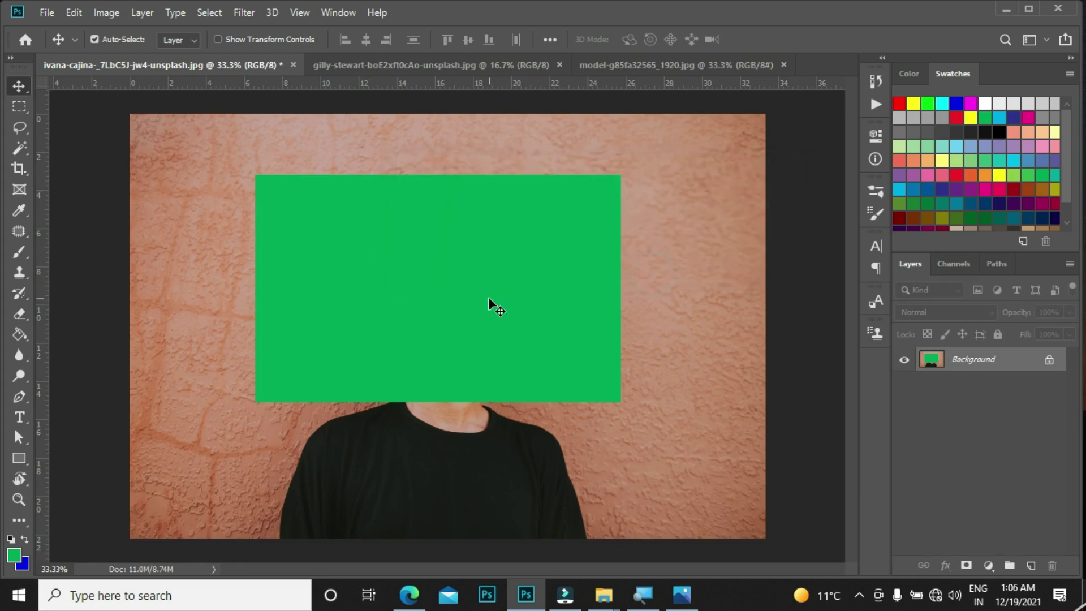
drag(494, 306, 497, 305)
click(656, 271)
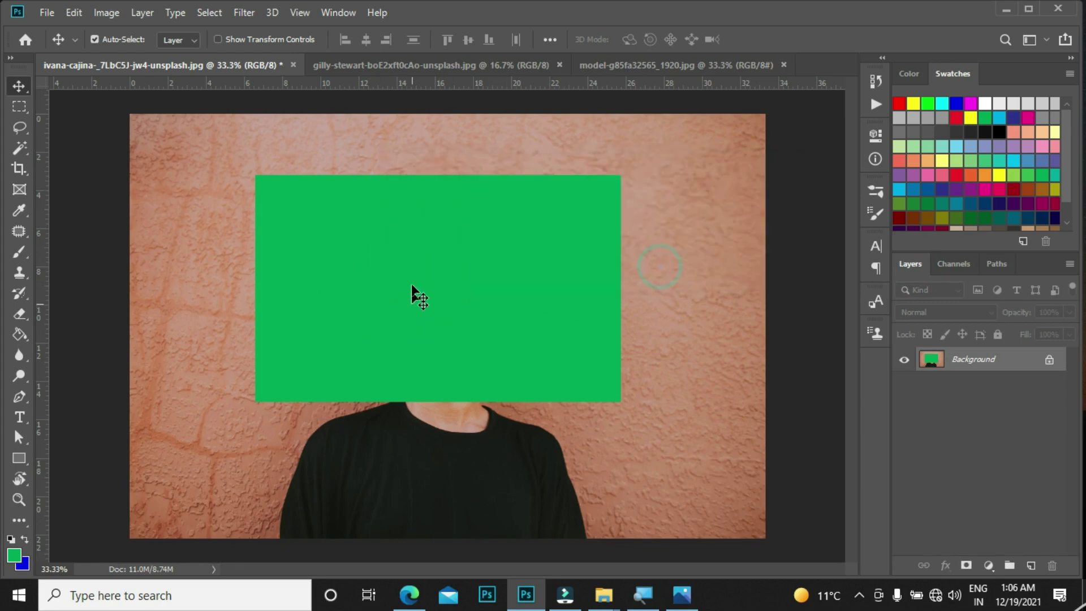
Step: Retry moving the green rectangle in several directions on the Background layer, declining each time to convert it to a normal layer
drag(411, 279, 378, 320)
click(686, 272)
drag(433, 295, 452, 391)
click(661, 268)
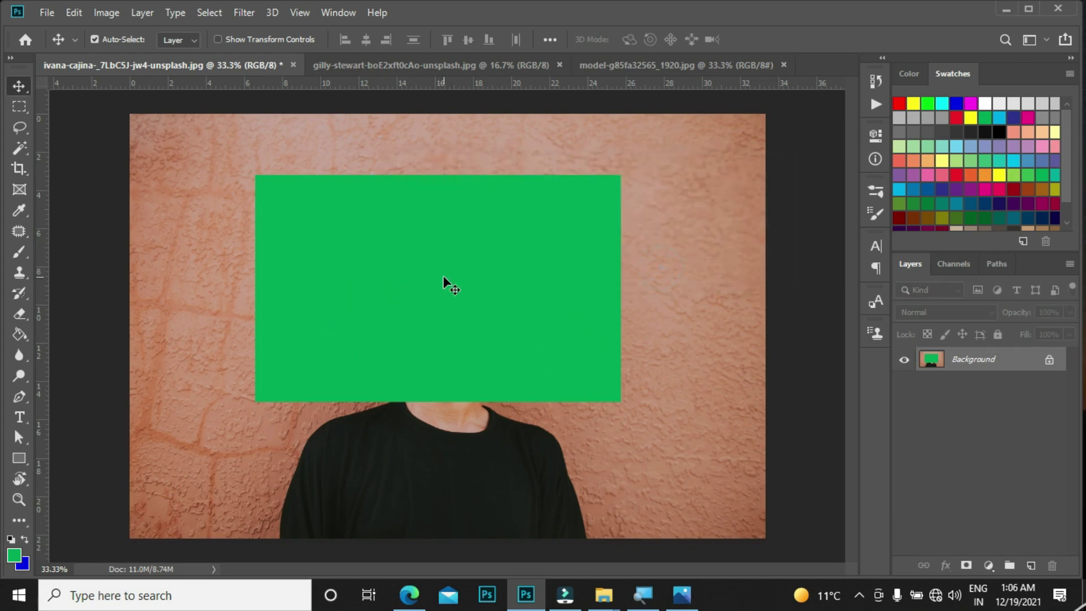
drag(443, 276, 543, 292)
click(655, 270)
drag(490, 256, 405, 347)
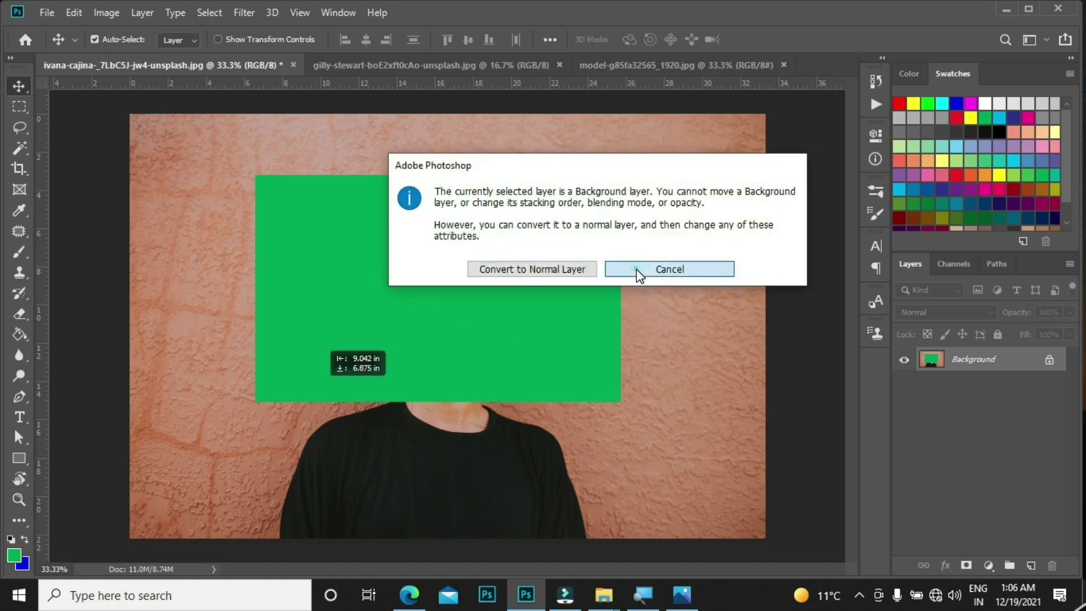
click(638, 272)
Step: Undo the deselection and the green fill over the man's head, and clear the selection
key(ctrl+z)
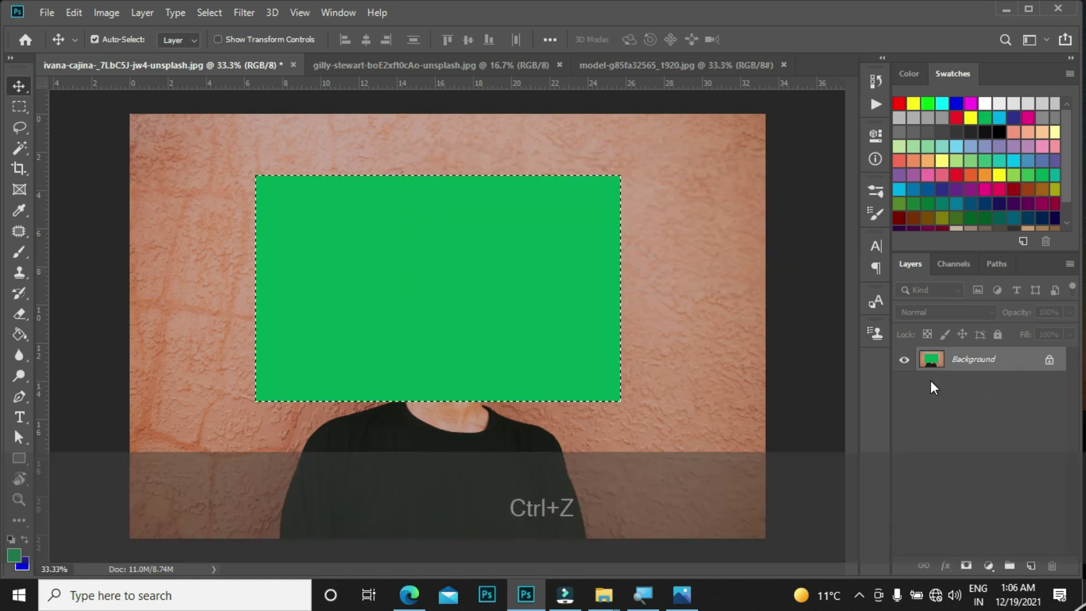
key(ctrl+z)
key(ctrl+d)
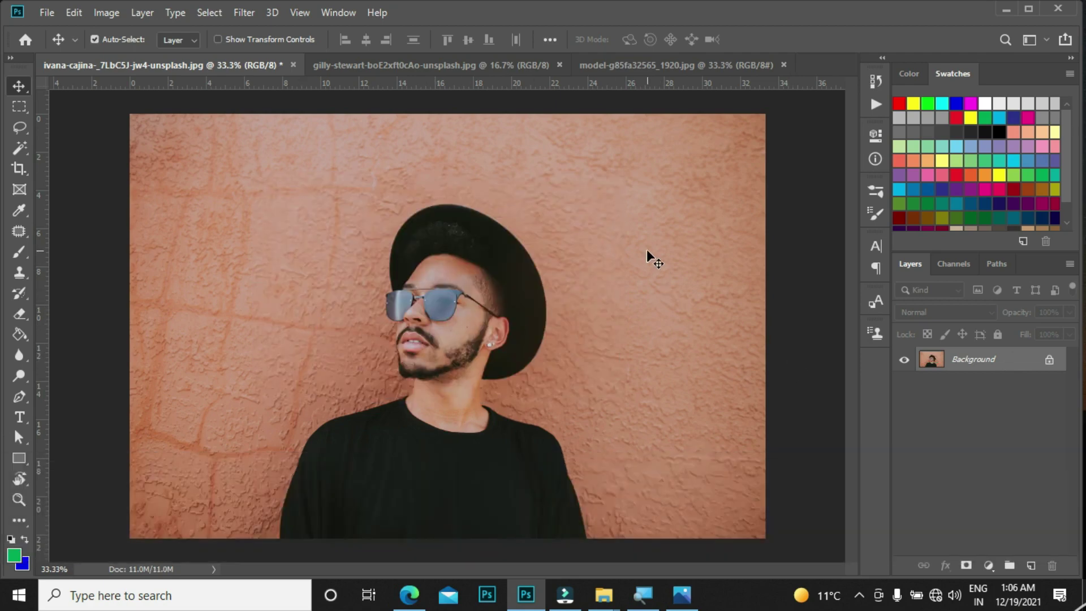
key(ctrl+KP_Add)
key(ctrl+KP_Subtract)
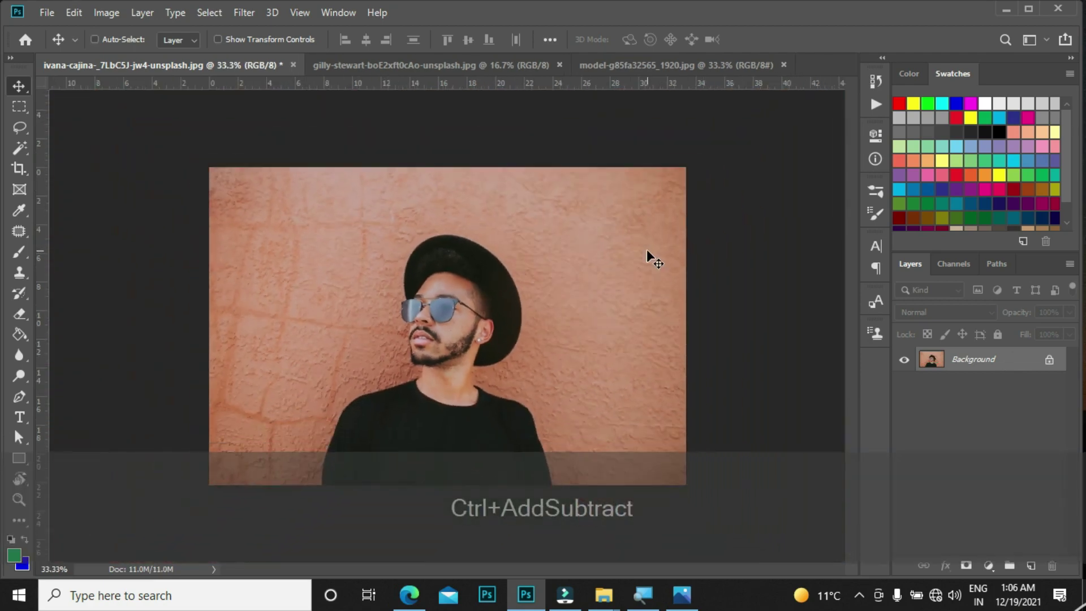
key(ctrl+KP_Subtract)
key(ctrl+KP_Add)
key(ctrl+KP_Subtract)
key(ctrl+KP_Add)
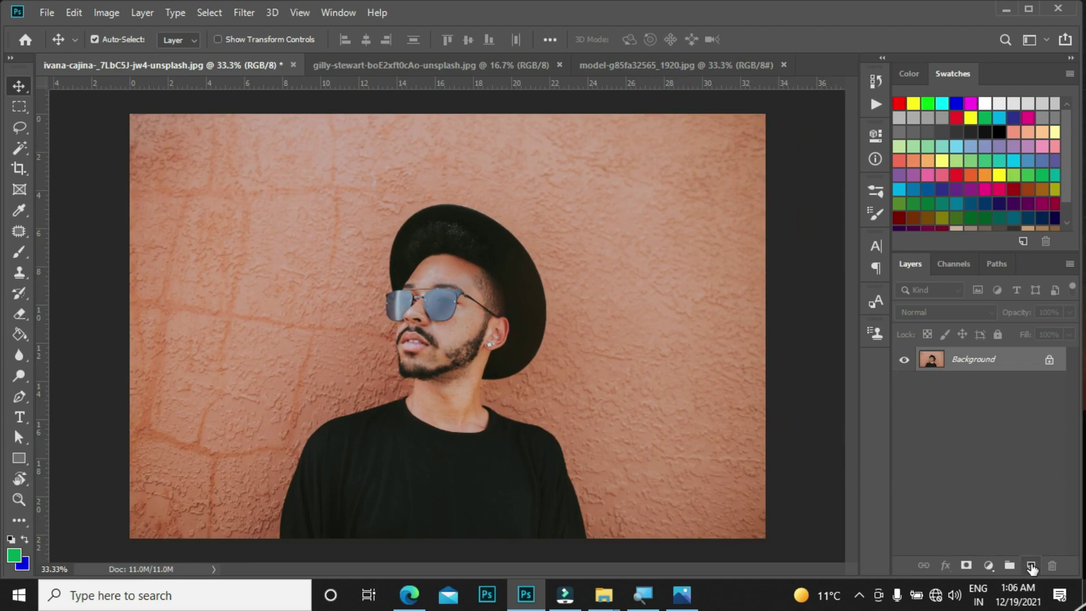
Step: Add a new empty layer above the Background layer and collapse the Info panel
key(F8)
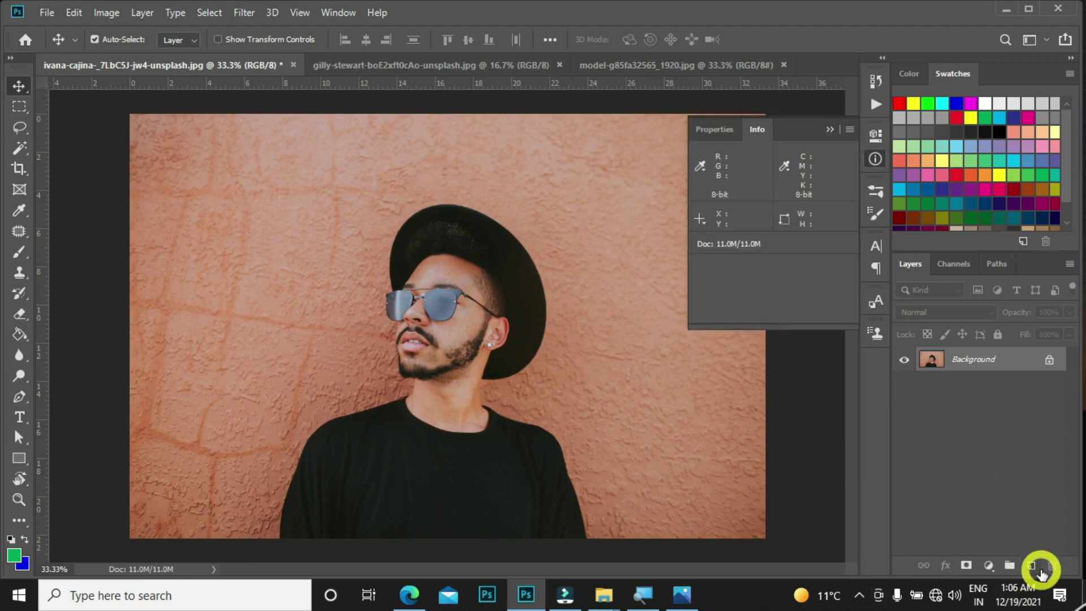
key(super+KP_Add)
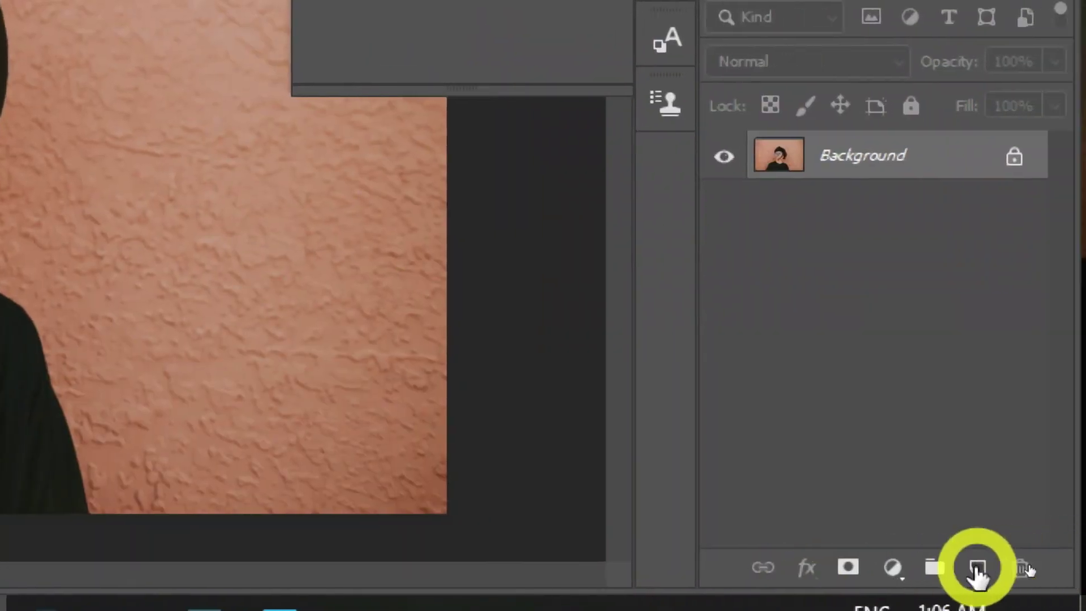
click(978, 569)
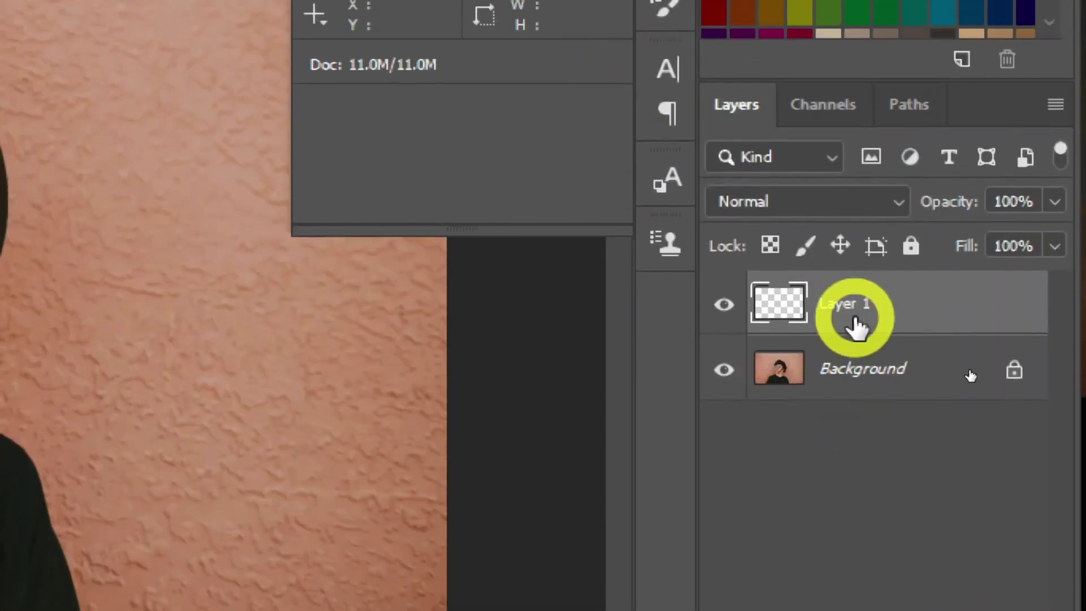
key(super+minus)
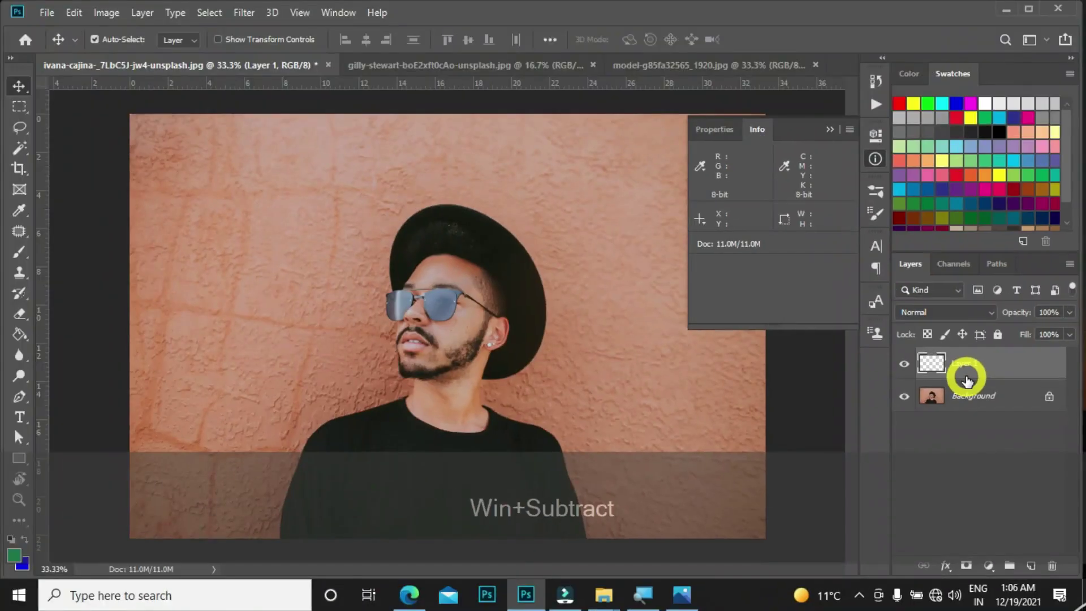
click(830, 129)
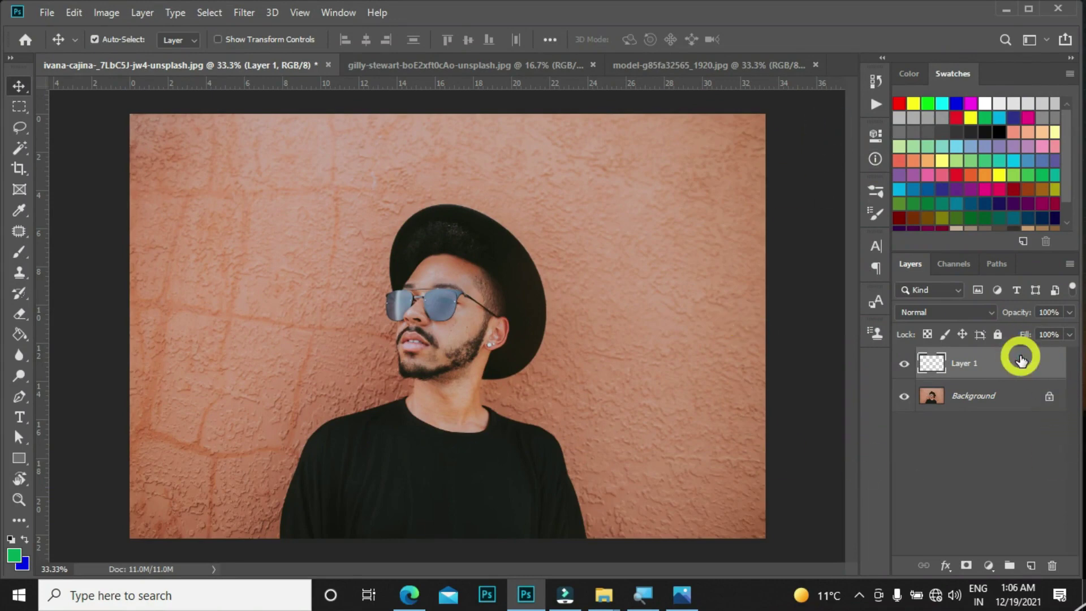
Step: Delete the new empty layer, undo the deletion, and delete it again
drag(1021, 360, 1048, 565)
key(ctrl+z)
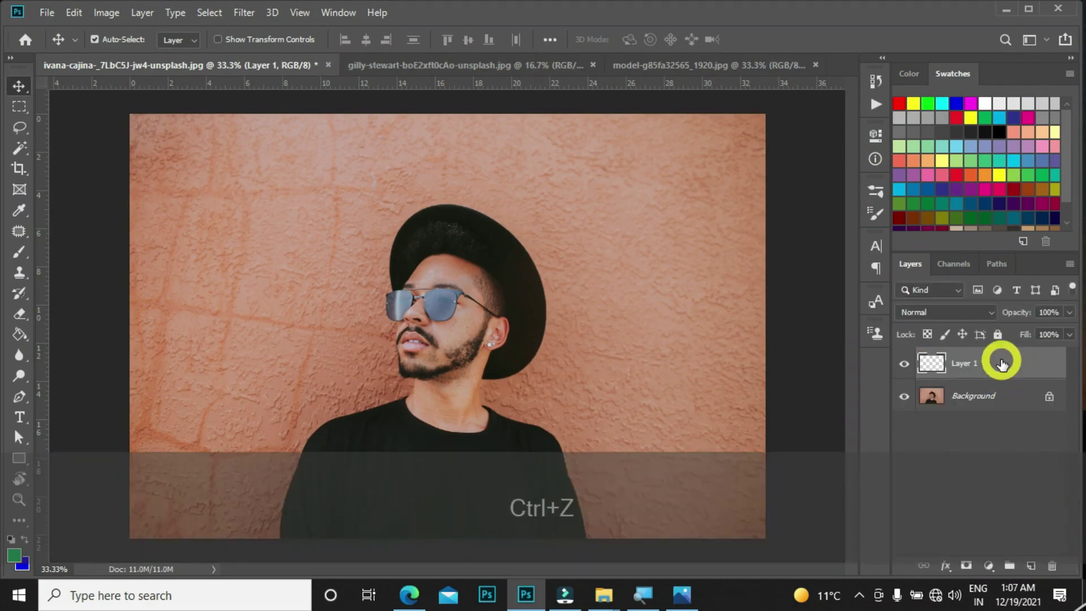
click(1001, 364)
key(Delete)
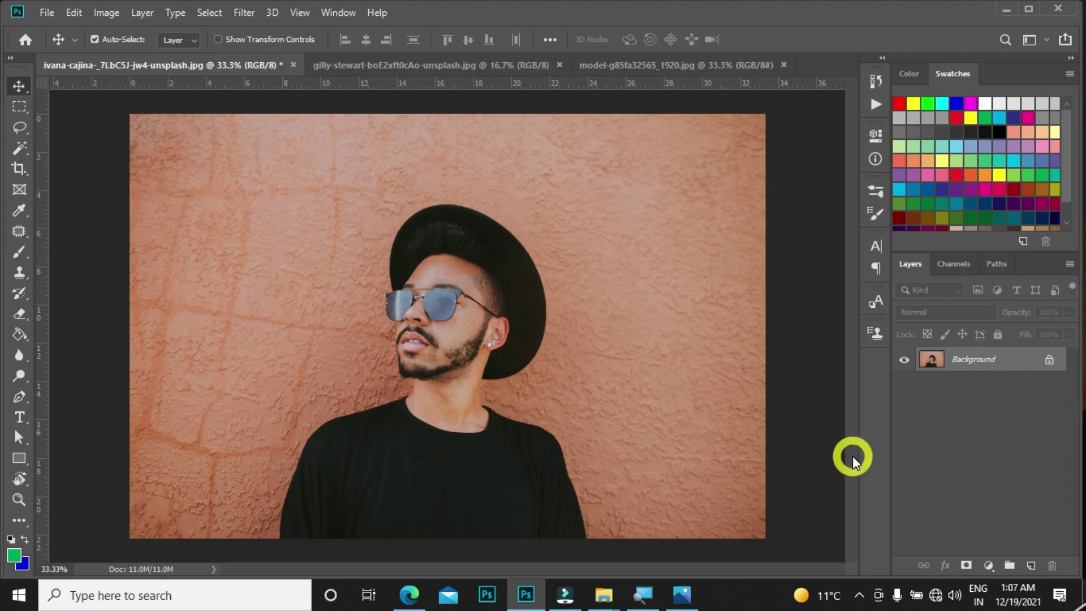
Step: Create a new layer named ddd with its options dialog, and undo the layer's creation
key(ctrl+shift+n)
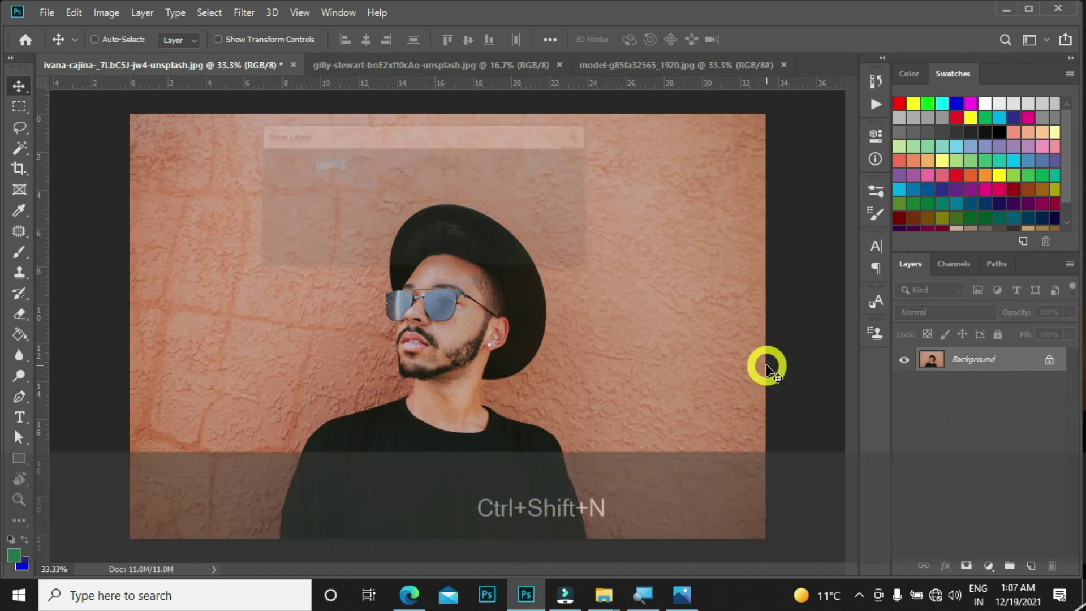
mouse_move(409, 140)
mouse_down()
mouse_move(388, 142)
mouse_move(407, 151)
mouse_up()
click(355, 177)
key(BackSpace)
key(ctrl+a)
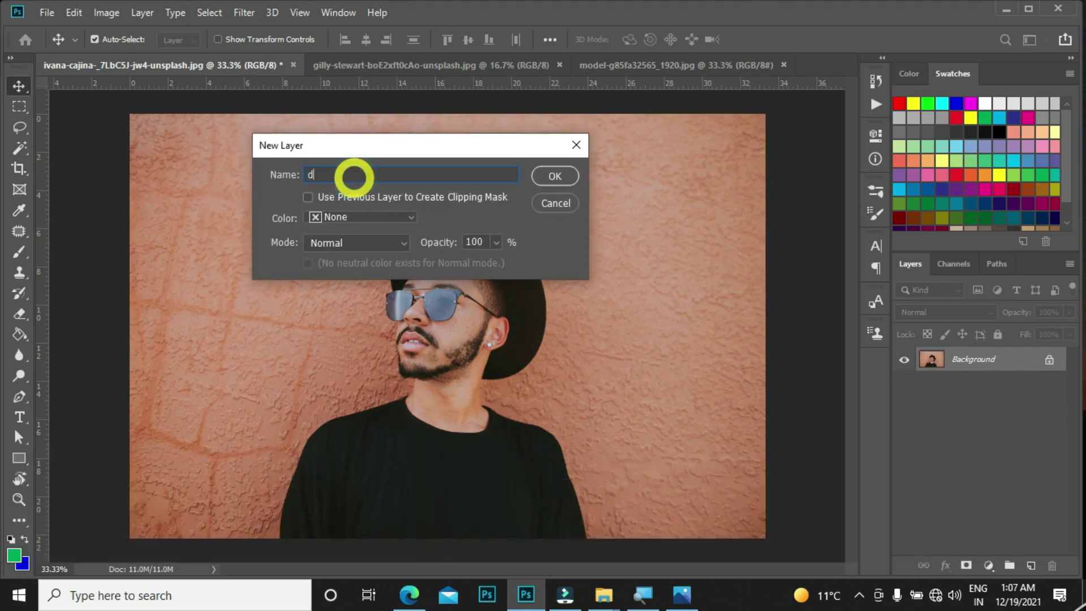
click(557, 177)
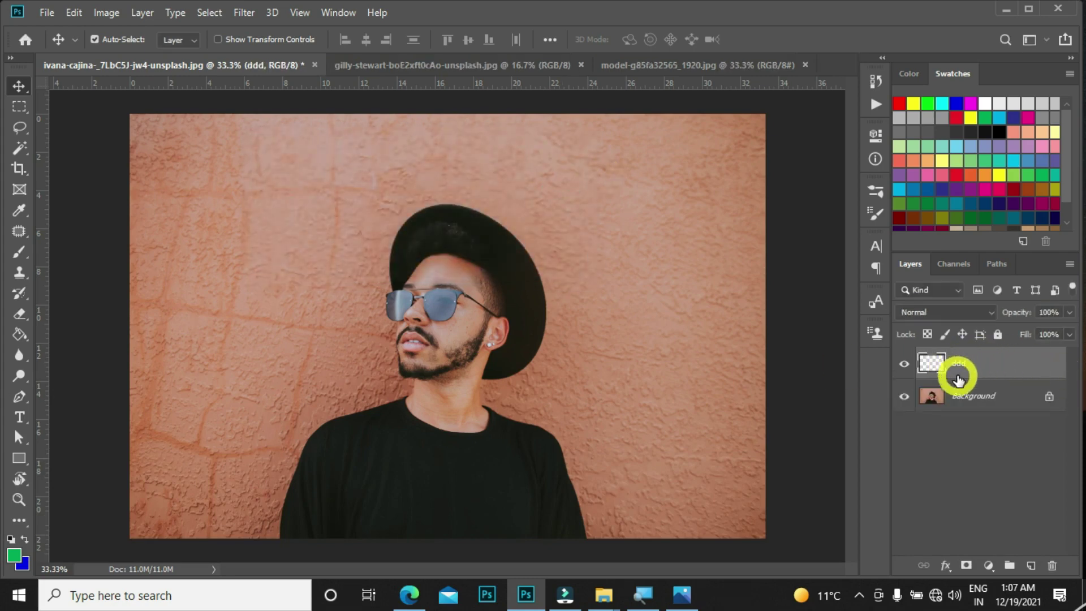
key(ctrl+z)
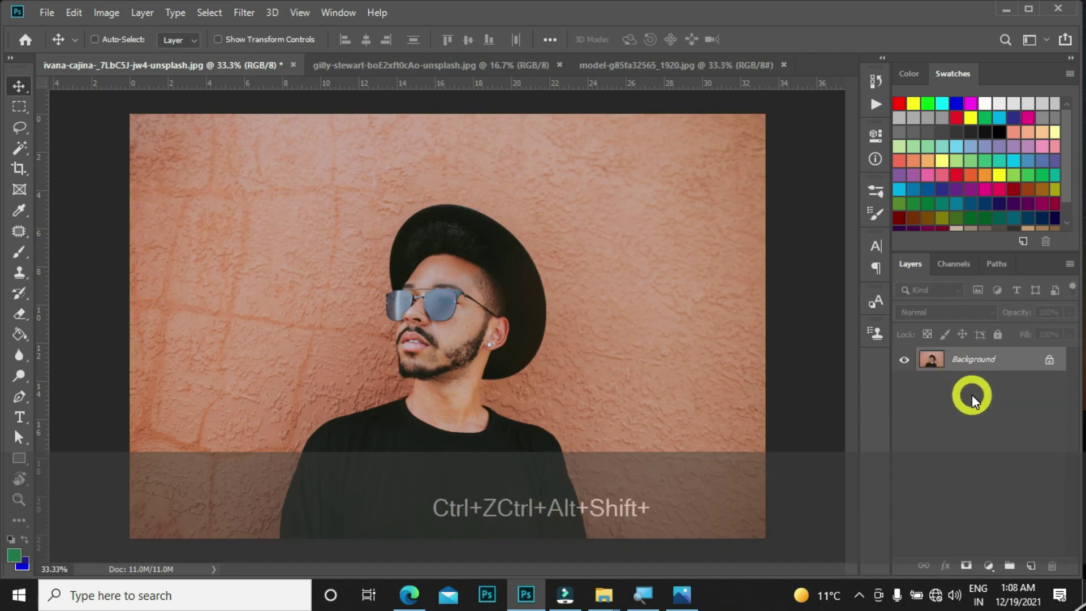
Step: Add a new empty layer above the Background without the options dialog and rename it xys
key(ctrl+alt+shift+n)
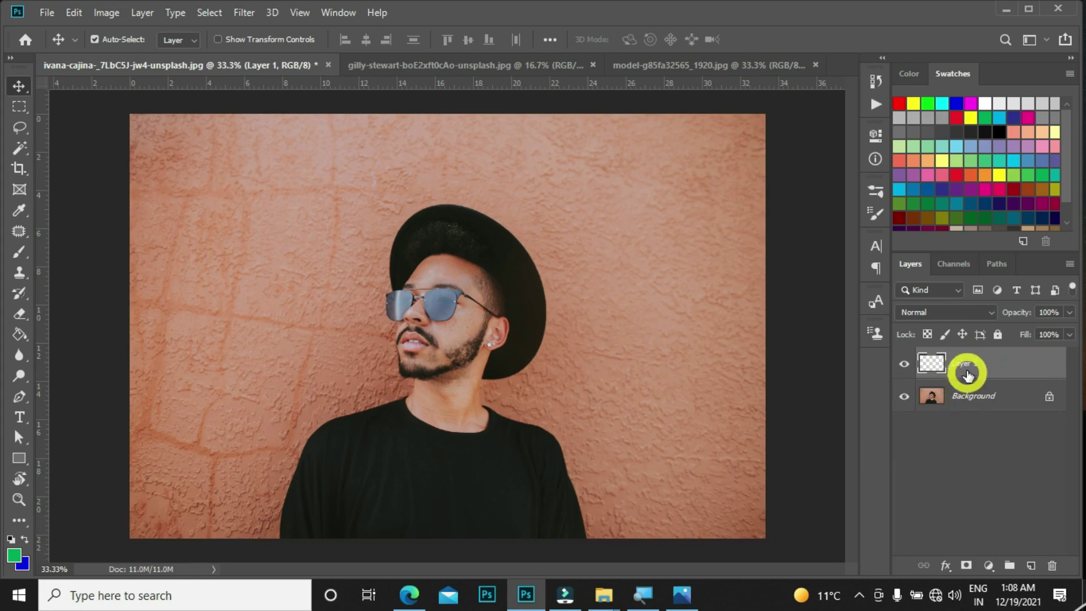
click(967, 401)
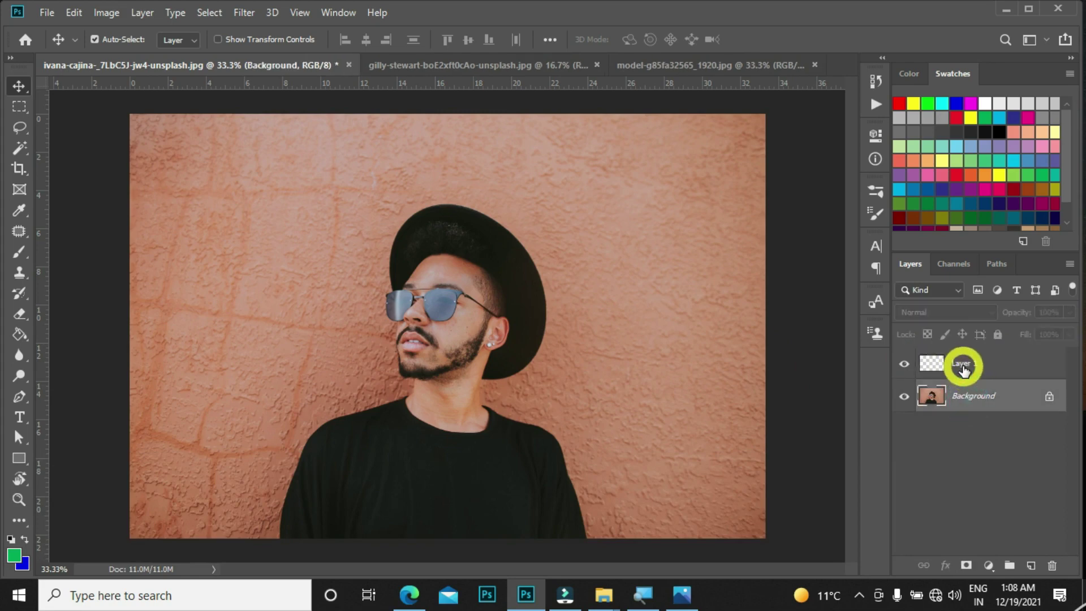
click(964, 368)
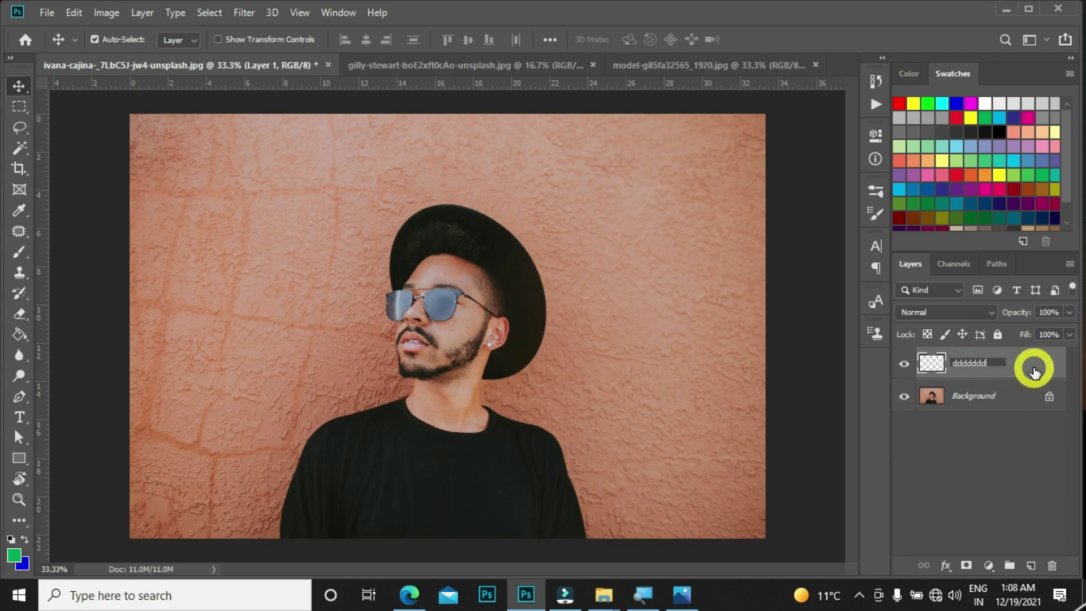
key(ctrl+a)
text(xys)
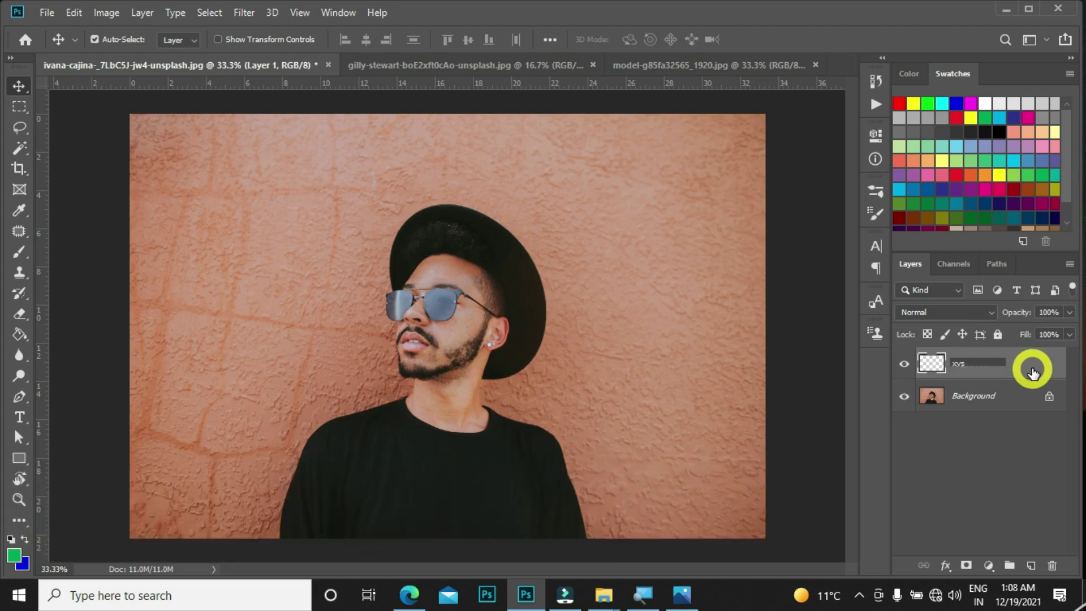
click(1033, 372)
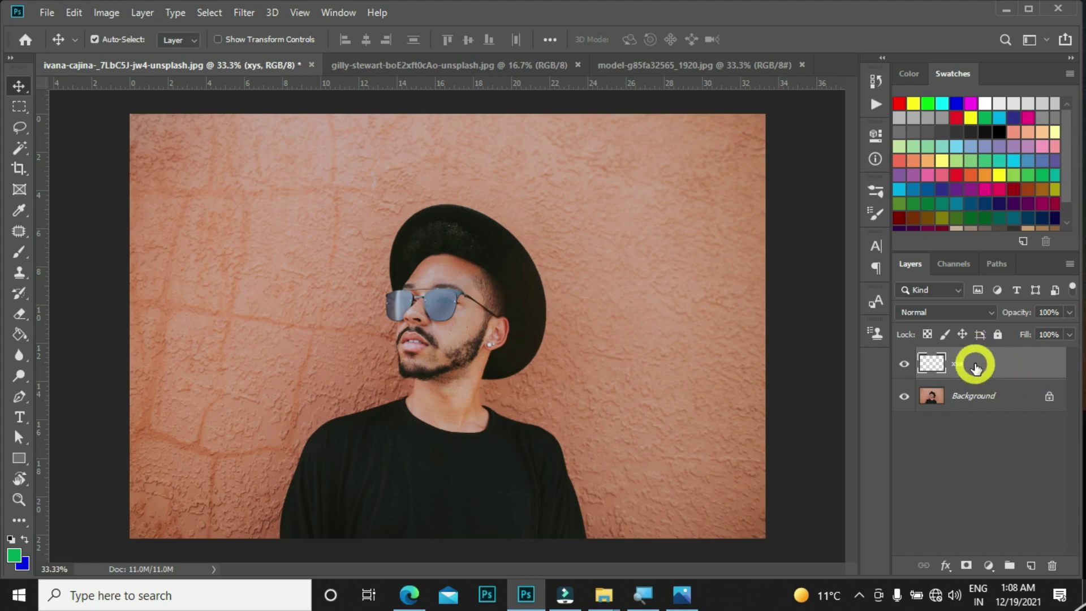
Step: Create another new layer named ffd above the xys layer
key(ctrl+shift+n)
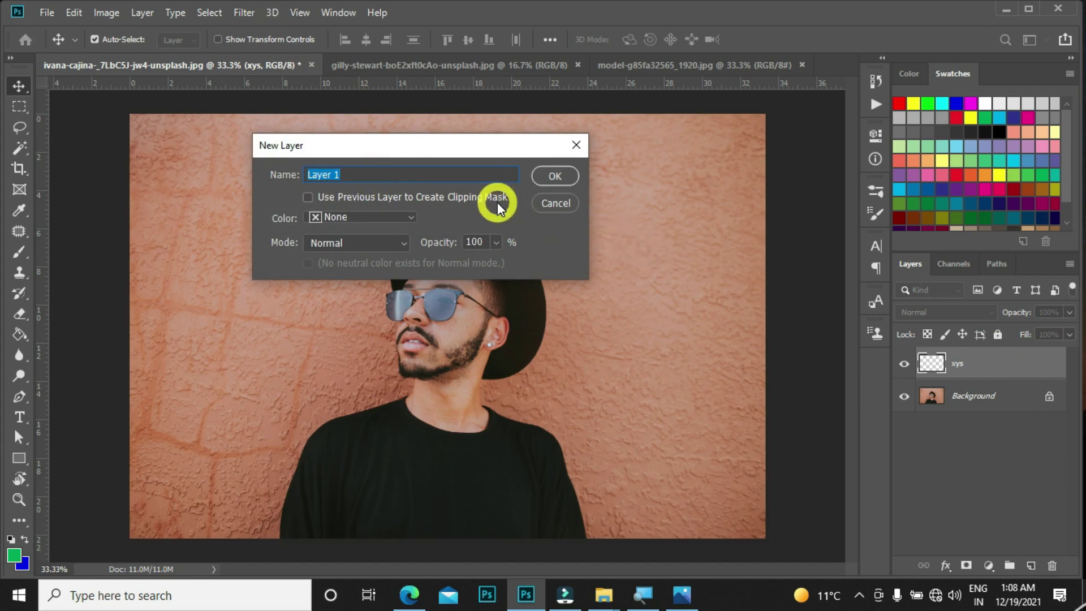
text(ffd)
click(558, 174)
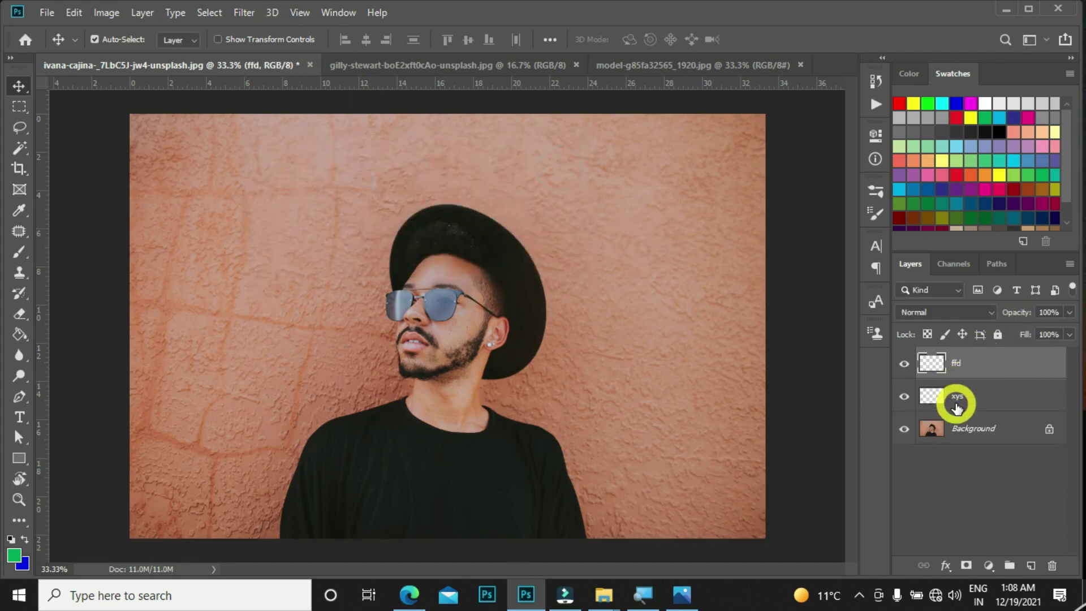
Step: Rename the ffd layer as jdjdjdddd
click(962, 428)
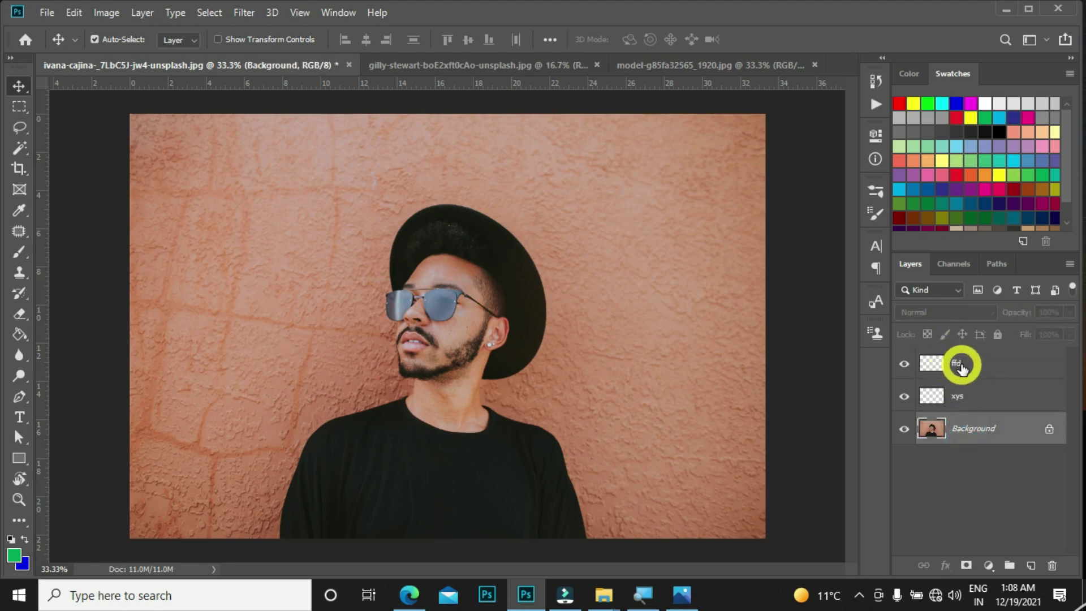
click(961, 368)
double_click(957, 362)
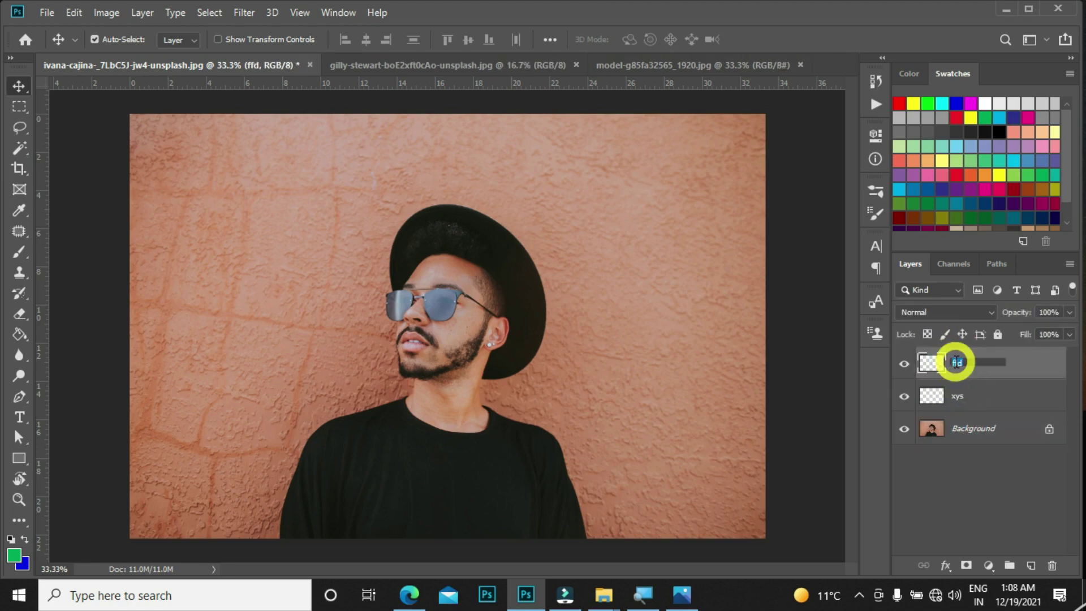
text(idididddd)
key(Return)
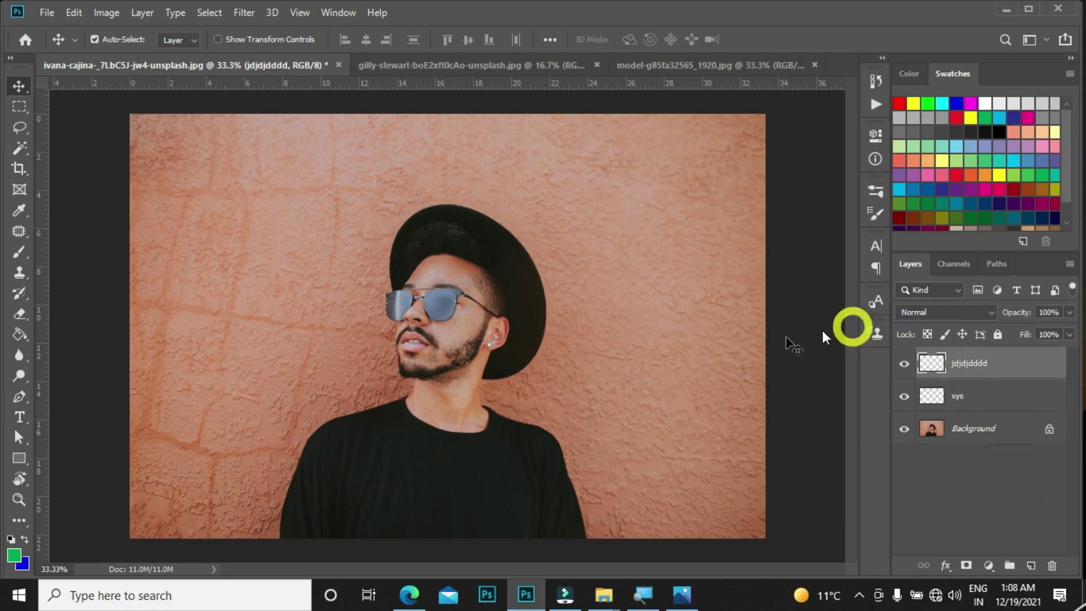
Step: On the jdjdjdddd layer, fill a rectangular selection over the man's face with the green foreground colour, deselect it and move the rectangle upward
key(m)
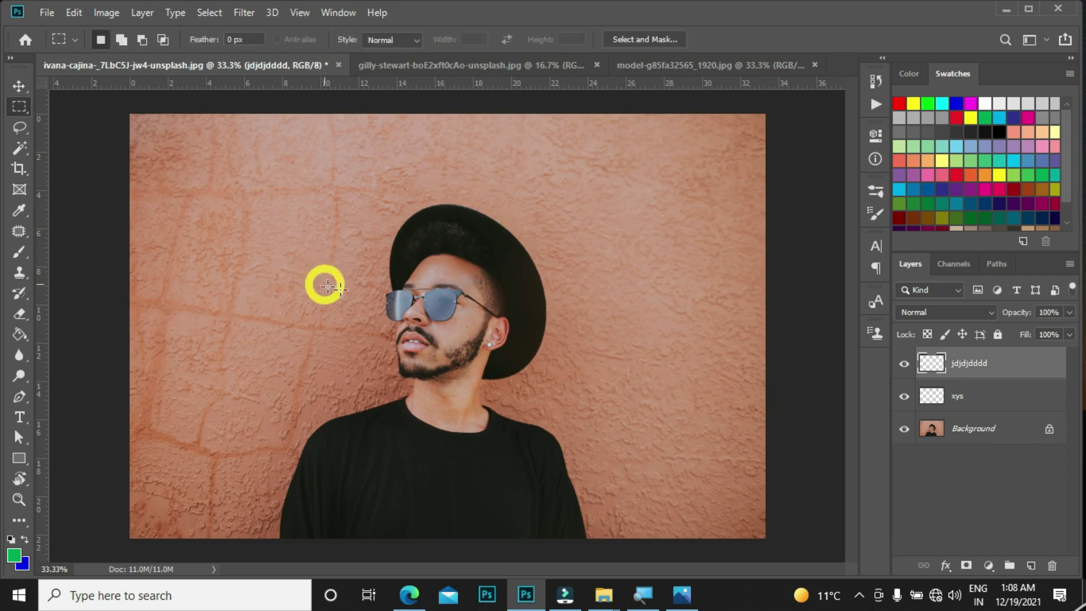
drag(319, 210, 571, 404)
key(alt+Delete)
key(ctrl+d)
key(v)
drag(461, 300, 456, 247)
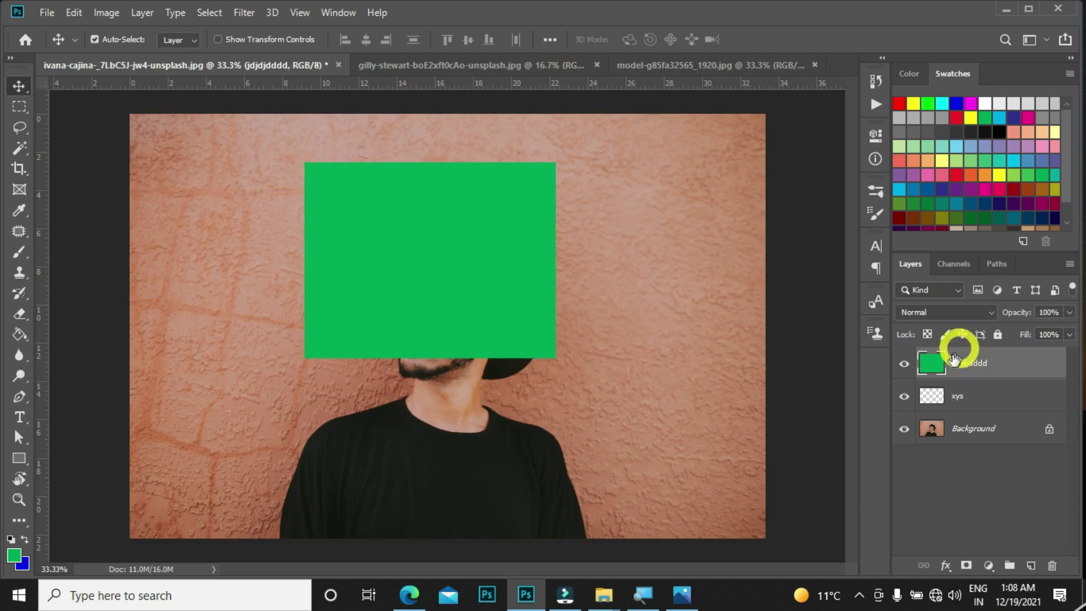
Step: Select the jdjdjdddd layer, move the green rectangle around the canvas, and undo the last two moves
click(959, 395)
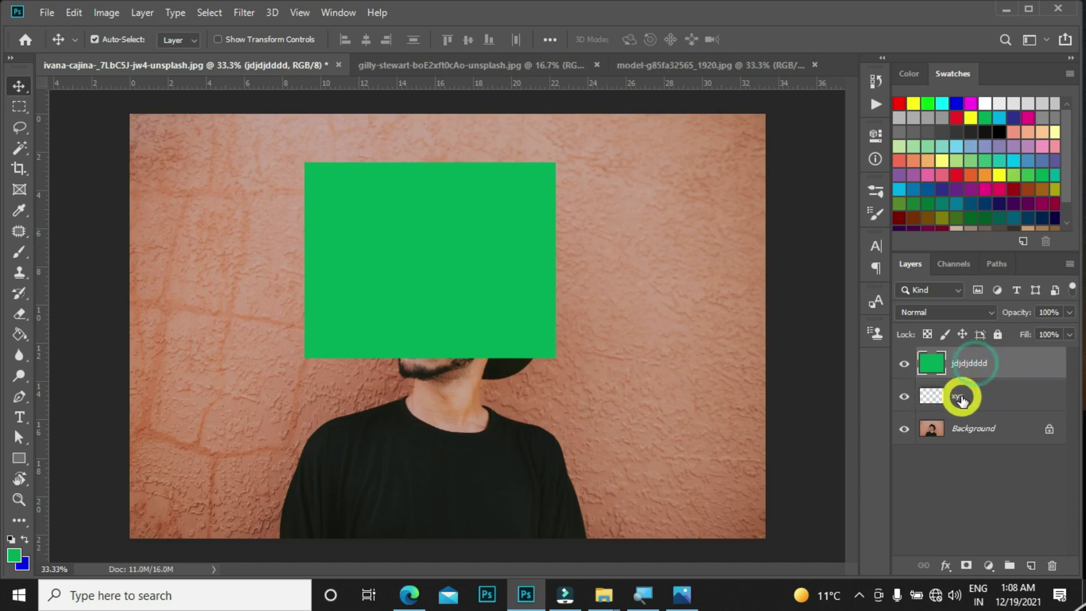
click(979, 363)
drag(396, 233, 481, 286)
drag(383, 300, 492, 335)
key(ctrl+z)
key(ctrl+z)
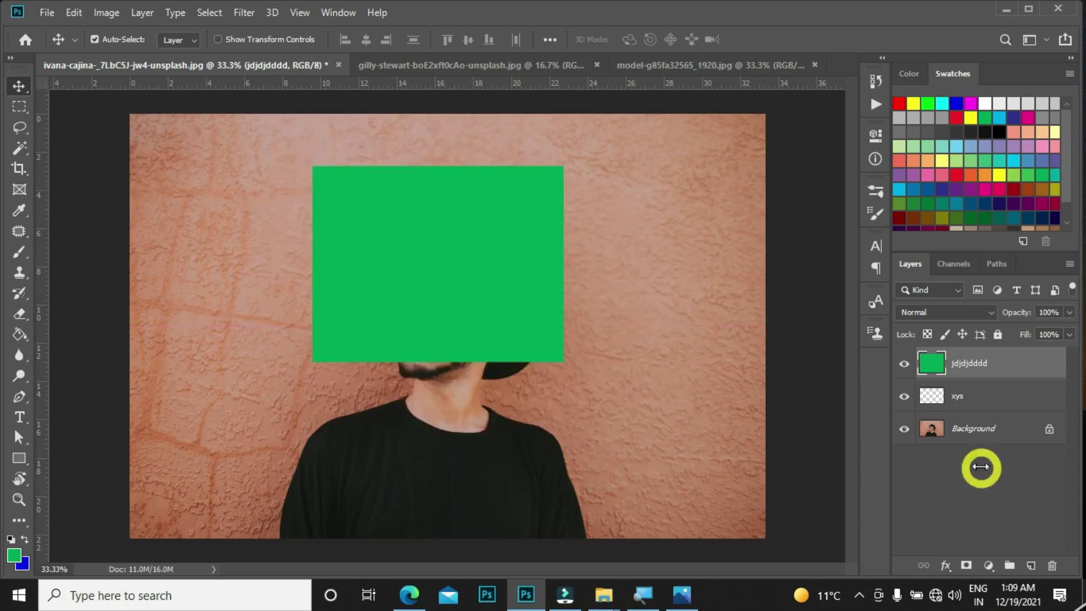
Step: Move the green rectangle slightly with Auto-Select starting from the Background layer, and make the xys layer active
click(970, 434)
drag(454, 286, 442, 260)
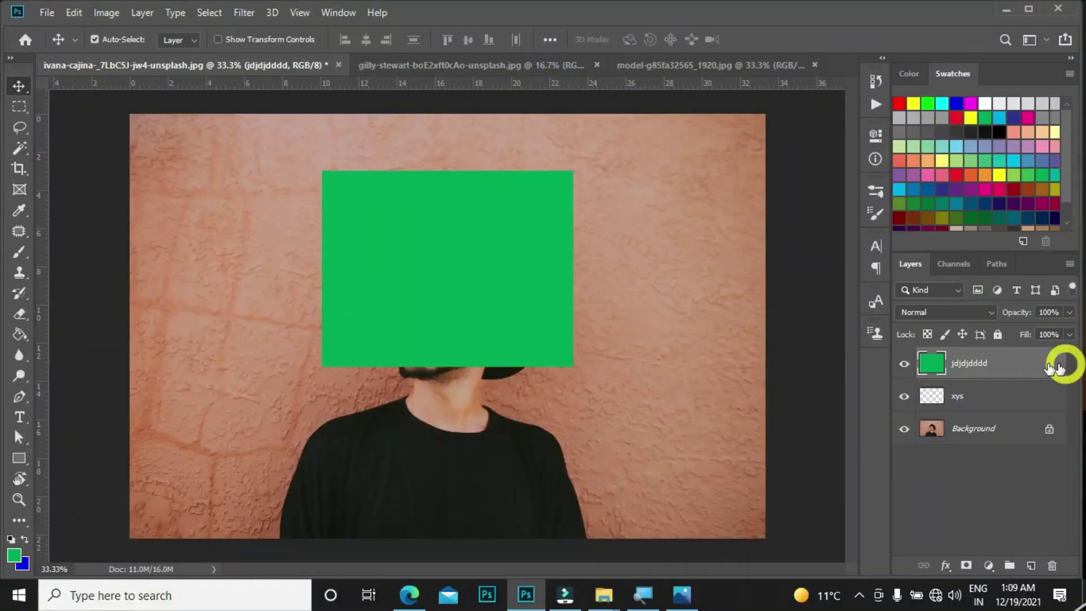
click(972, 403)
click(972, 429)
click(983, 362)
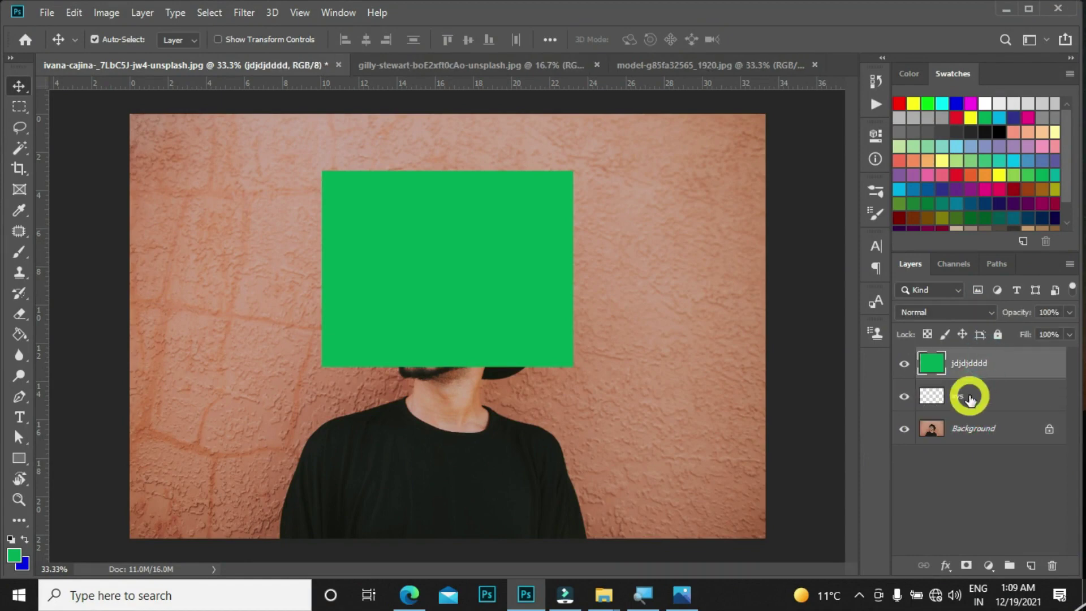
click(979, 395)
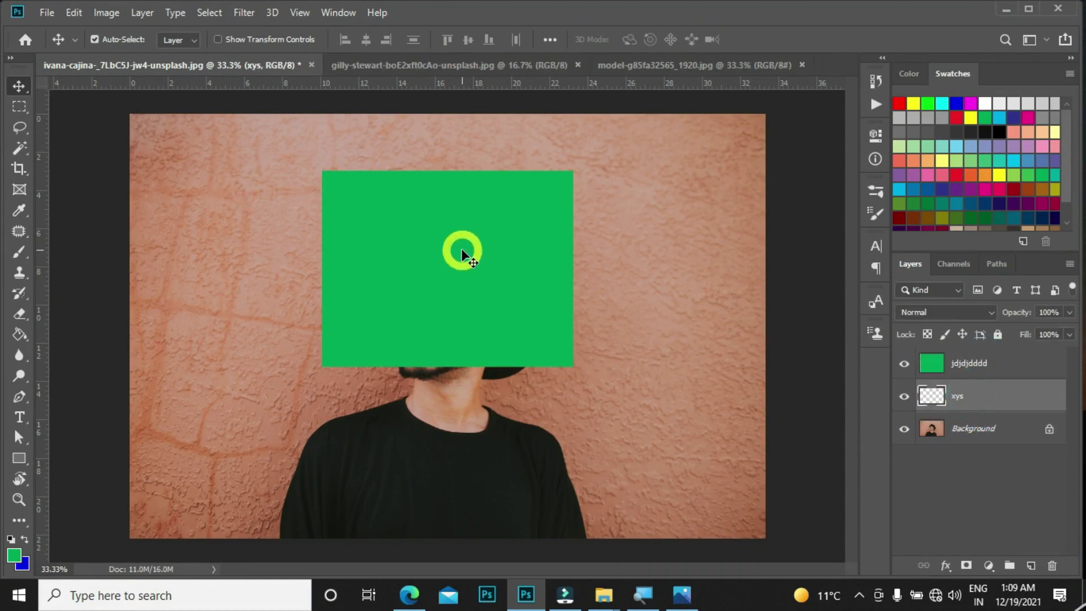